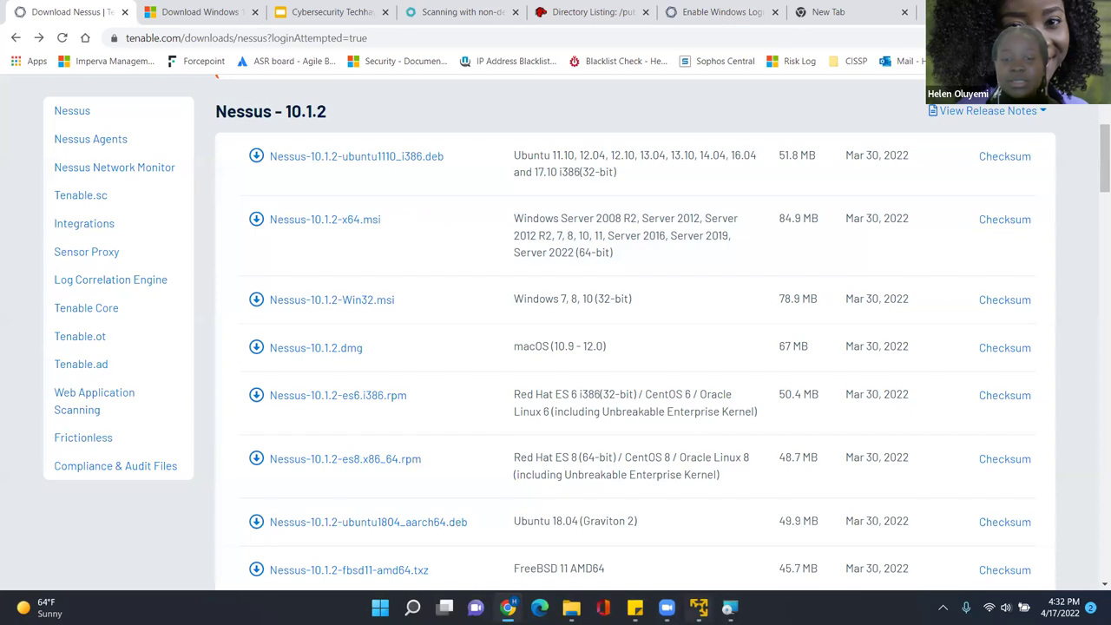
# - Install Tenable Nessus (x64) to the default Program Files folder after accepting the license
pyautogui.click(571, 608)
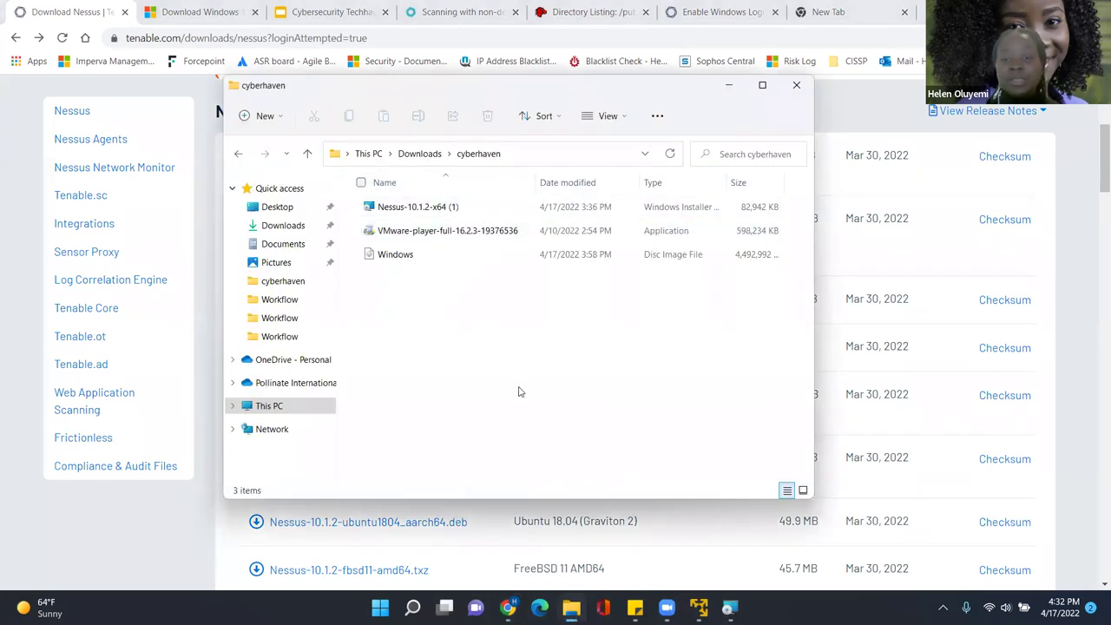
pyautogui.click(729, 608)
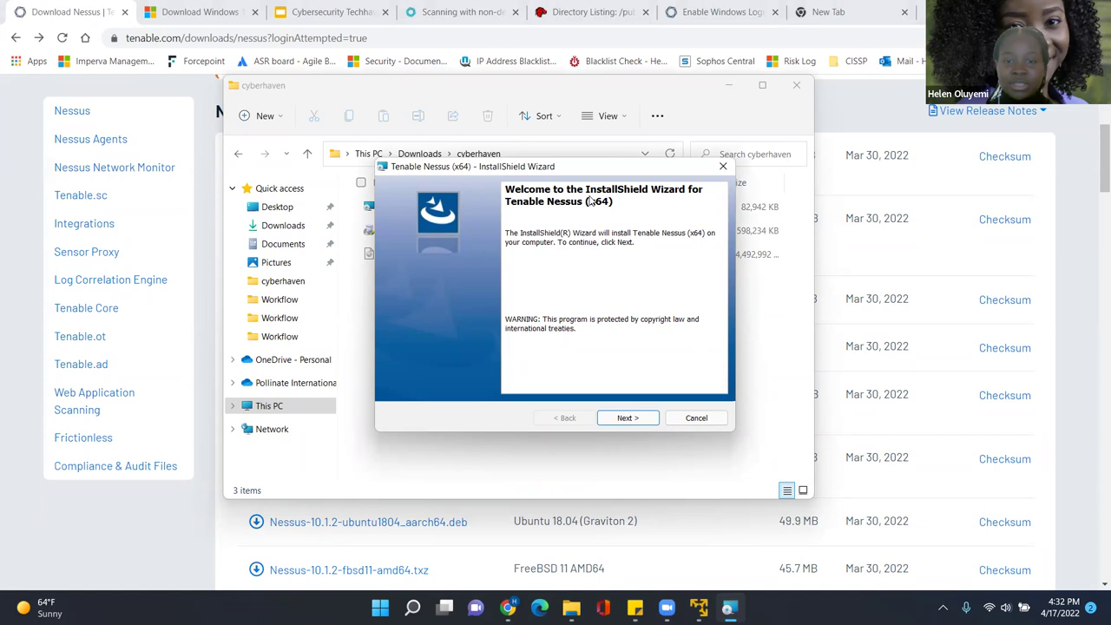
pyautogui.click(628, 418)
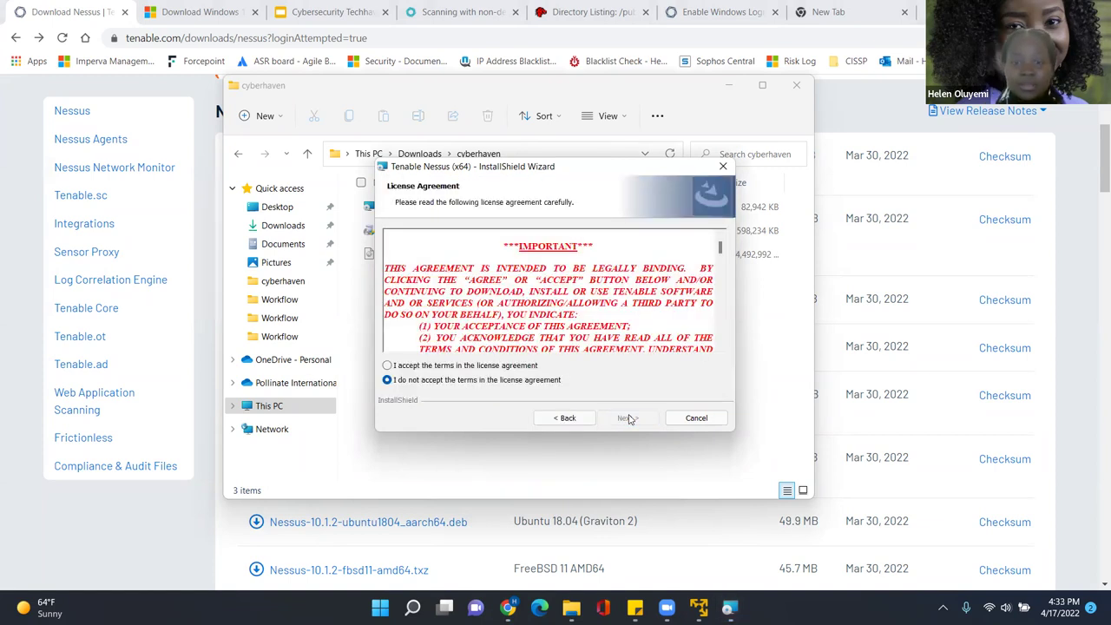
pyautogui.click(465, 366)
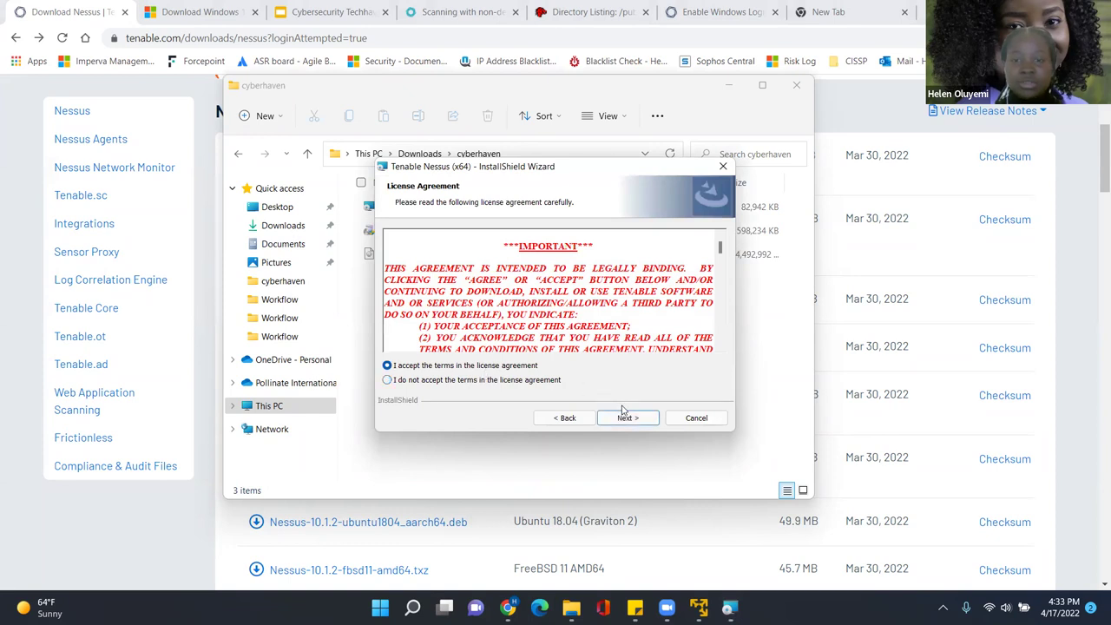
pyautogui.click(628, 417)
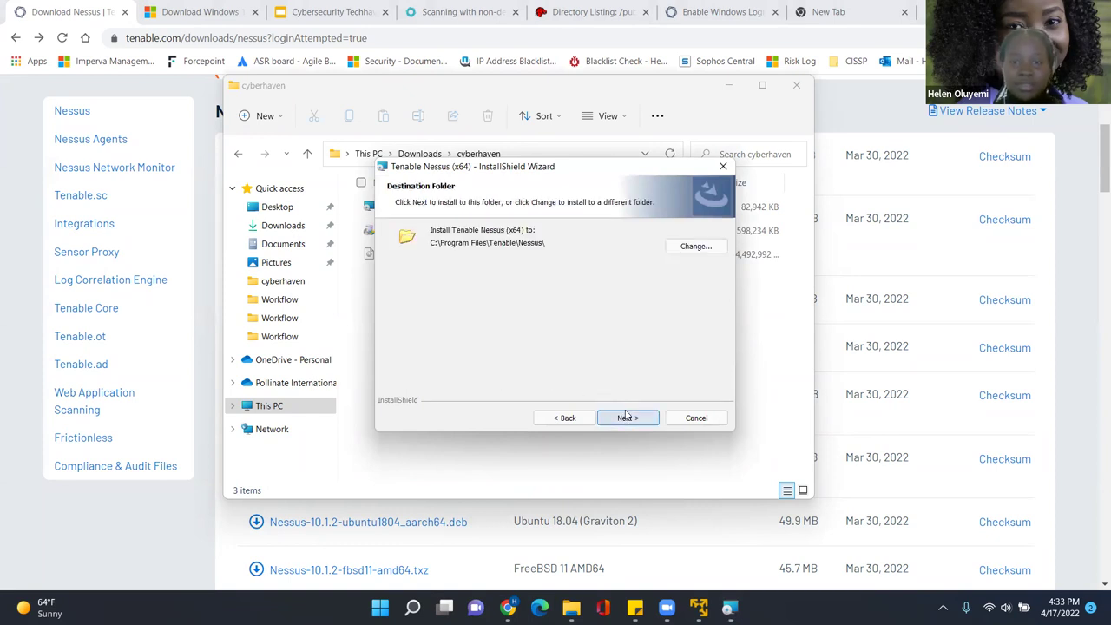
pyautogui.click(627, 418)
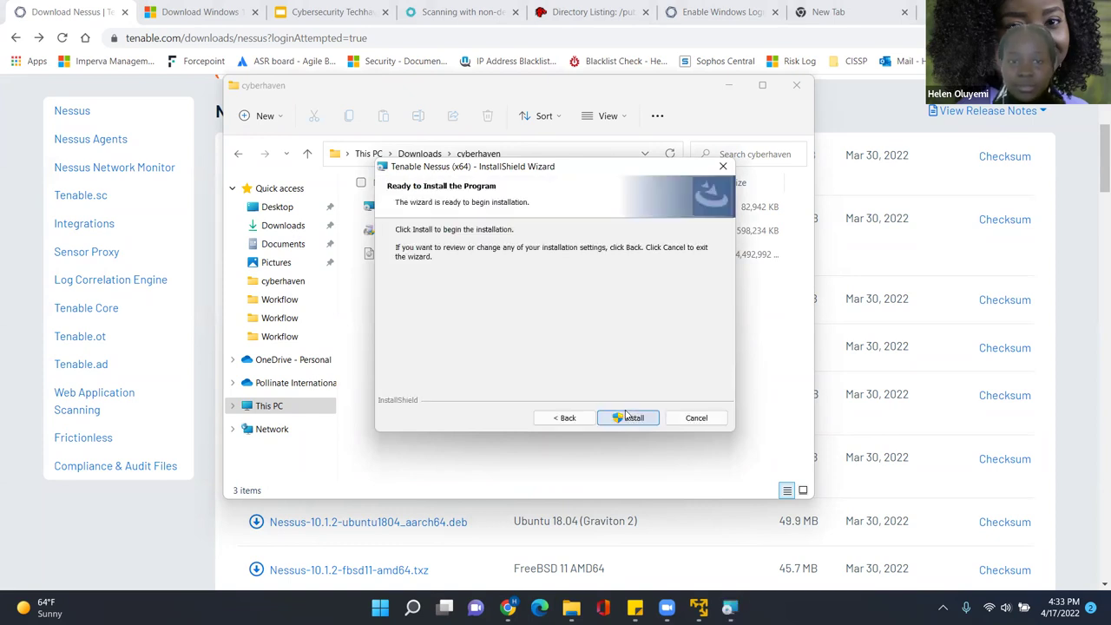
pyautogui.click(627, 418)
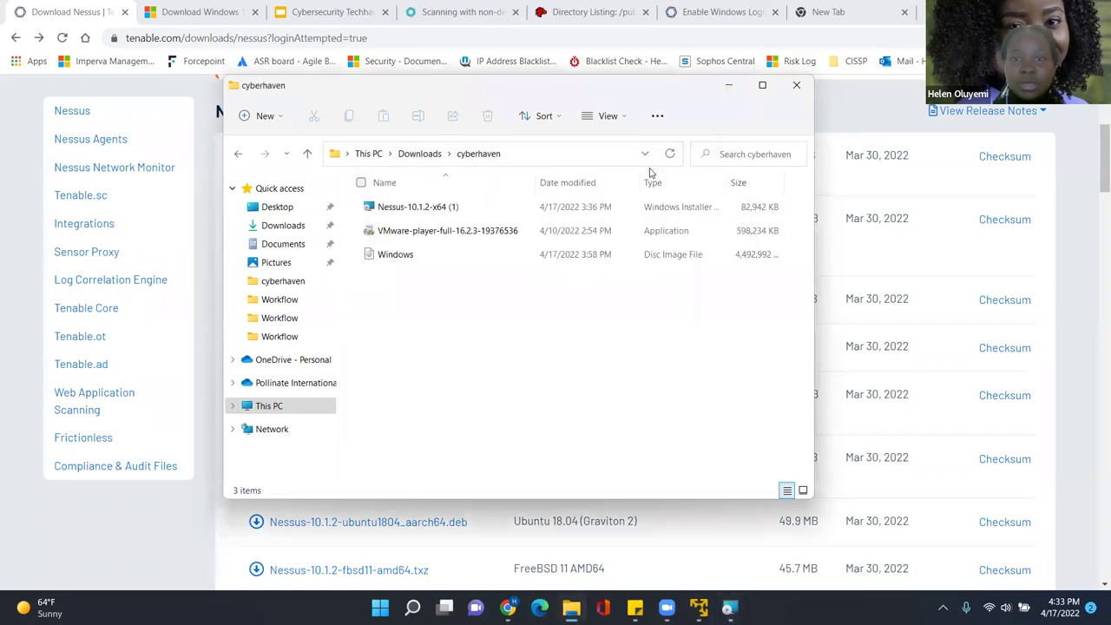
pyautogui.click(727, 88)
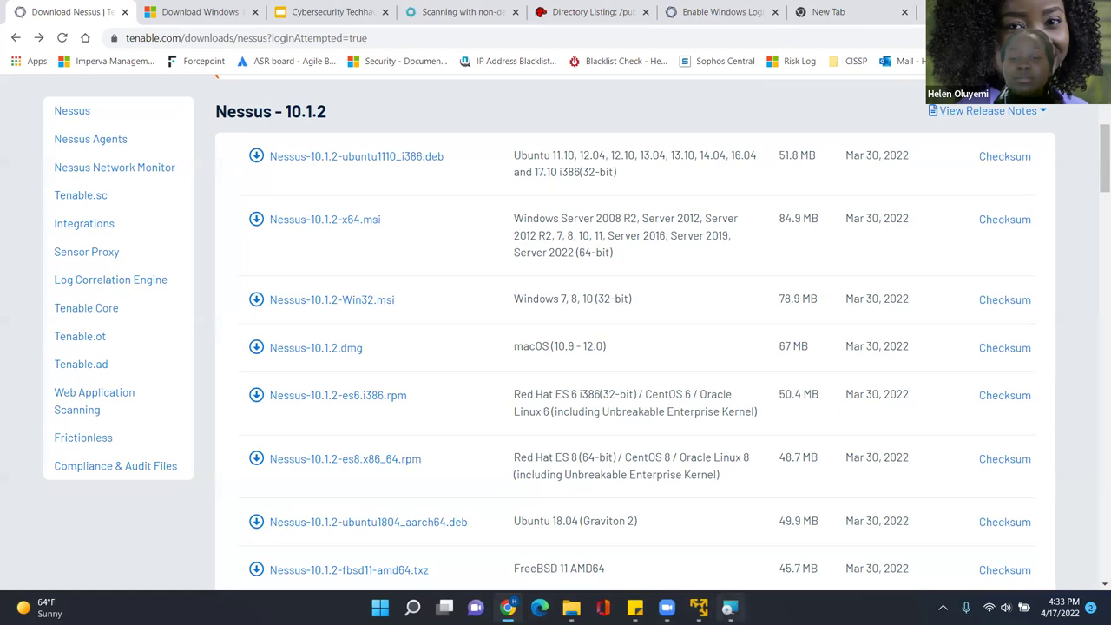
pyautogui.click(699, 607)
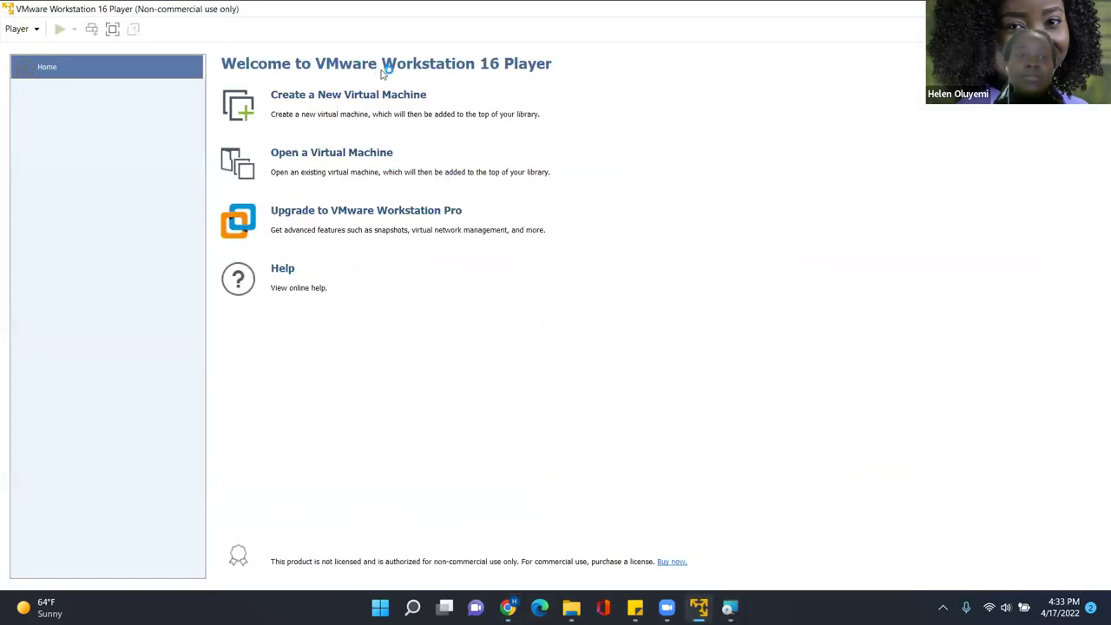
# - Start a new virtual machine that installs from Downloads\cyberhaven\Windows.iso
pyautogui.click(343, 97)
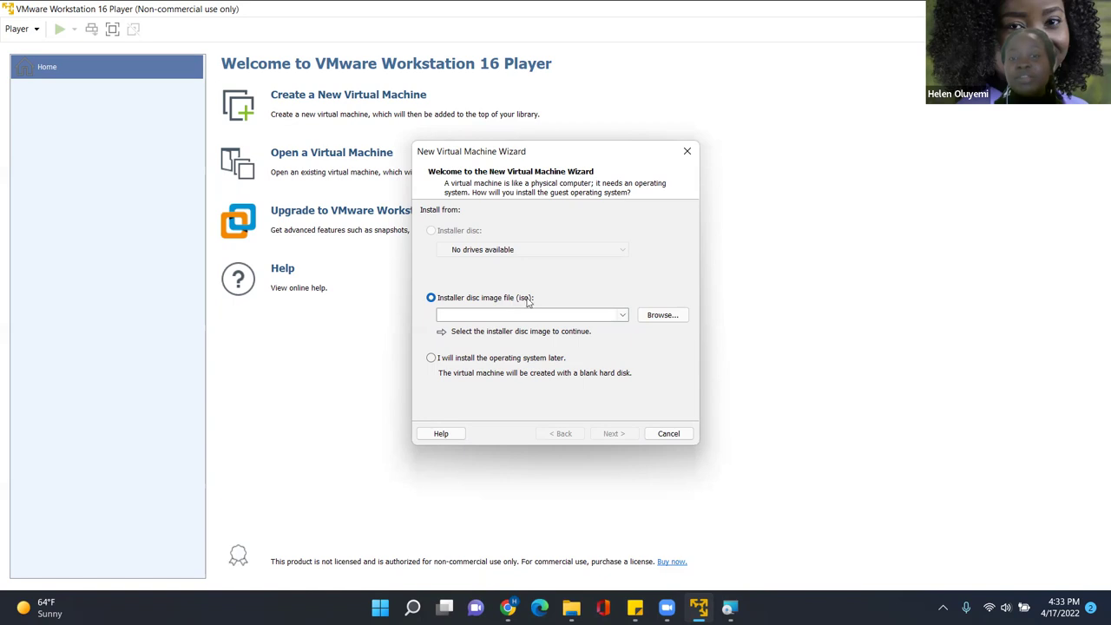
pyautogui.click(657, 316)
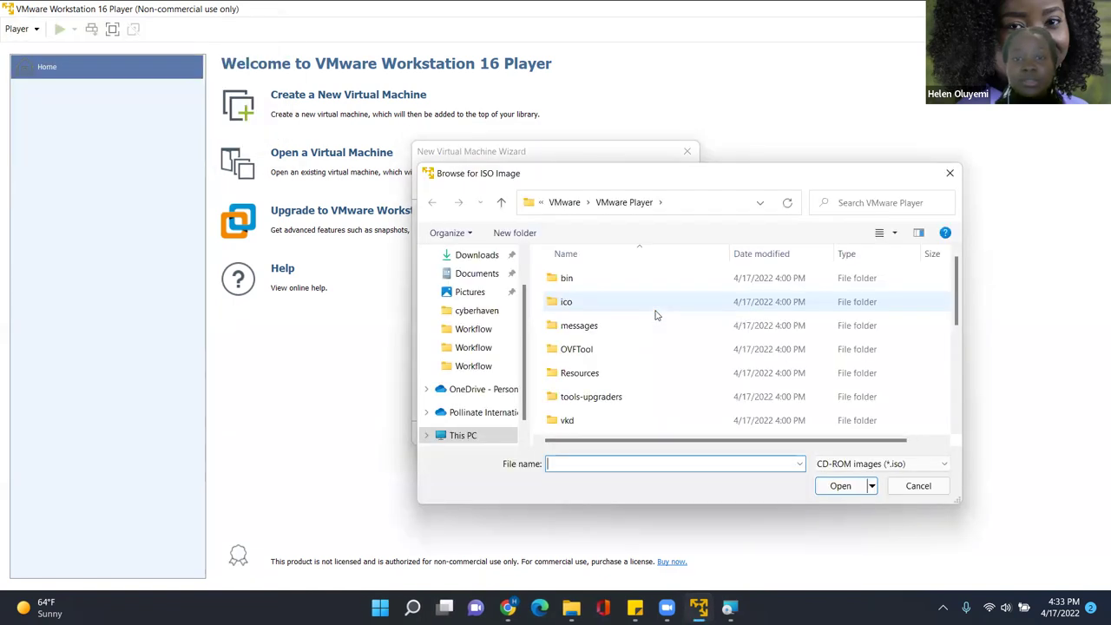
pyautogui.click(473, 258)
pyautogui.doubleClick(586, 296)
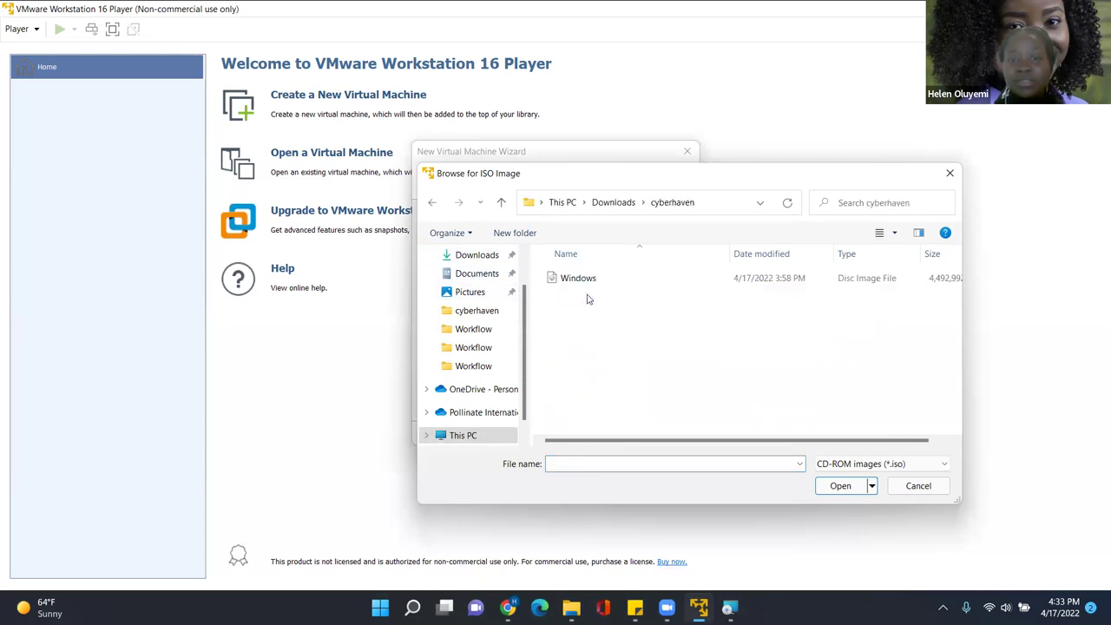
pyautogui.doubleClick(578, 280)
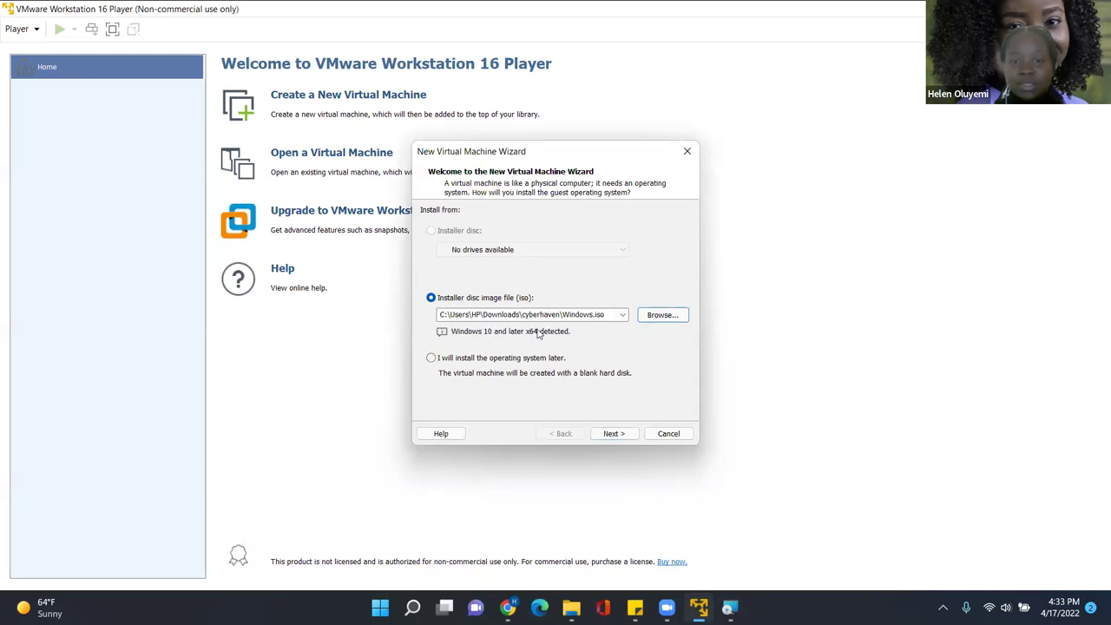
pyautogui.click(613, 437)
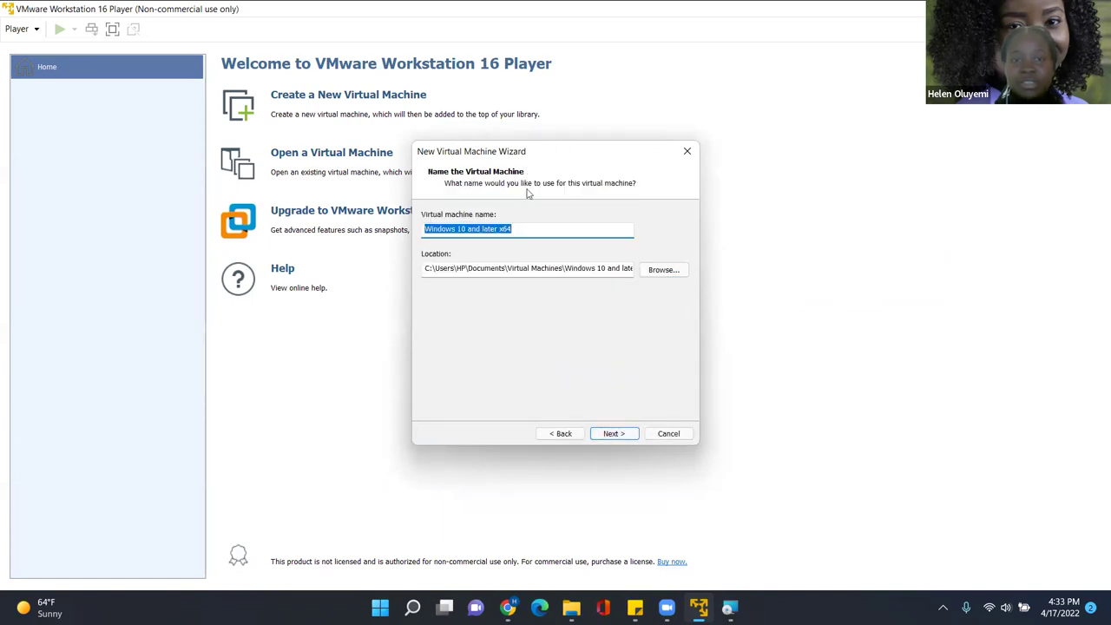
# - Name the virtual machine 'Windows 10' and continue to the disk capacity step
pyautogui.click(518, 228)
pyautogui.press('BackSpace')
pyautogui.press('BackSpace')
pyautogui.press('BackSpace')
pyautogui.press('BackSpace')
pyautogui.press('BackSpace')
pyautogui.press('BackSpace')
pyautogui.press('BackSpace')
pyautogui.press('BackSpace')
pyautogui.press('BackSpace')
pyautogui.press('BackSpace')
pyautogui.press('BackSpace')
pyautogui.press('BackSpace')
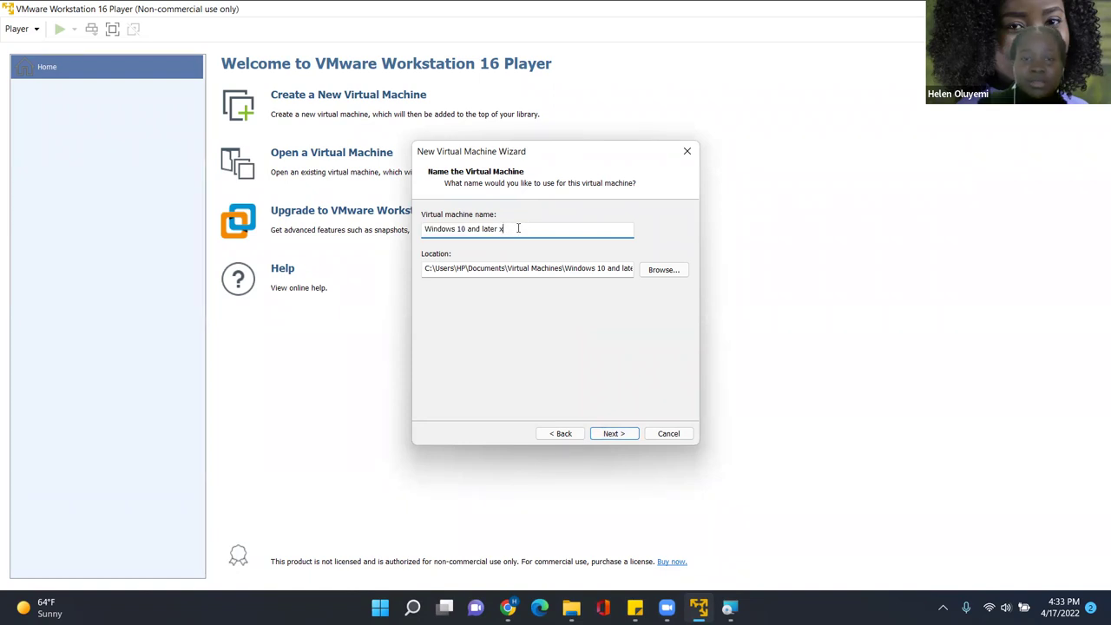
pyautogui.press('BackSpace')
pyautogui.press('BackSpace')
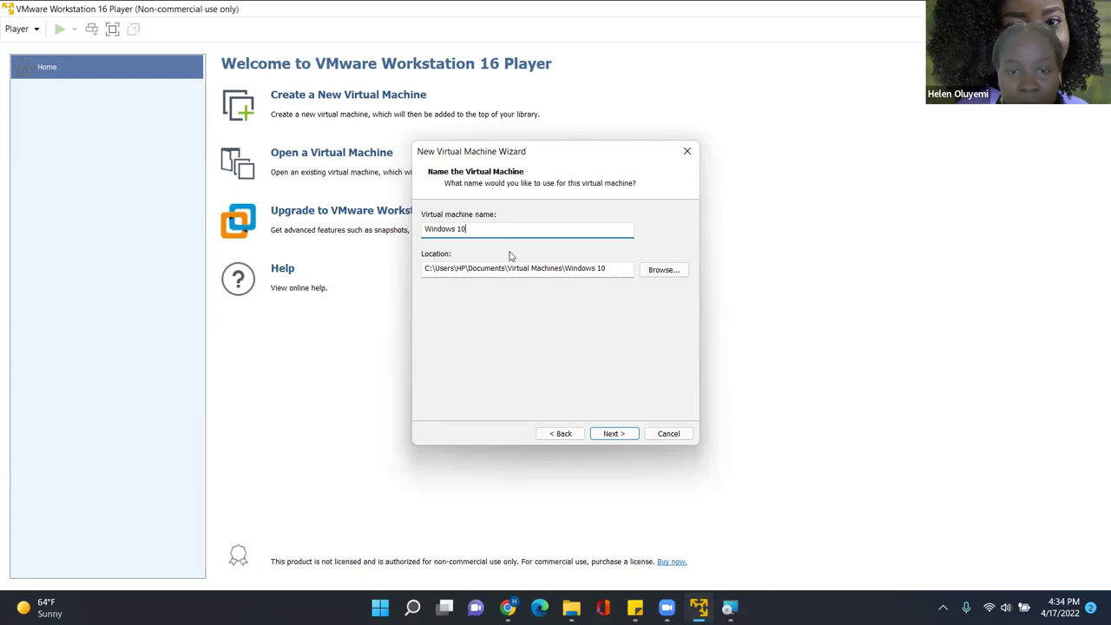
pyautogui.click(614, 433)
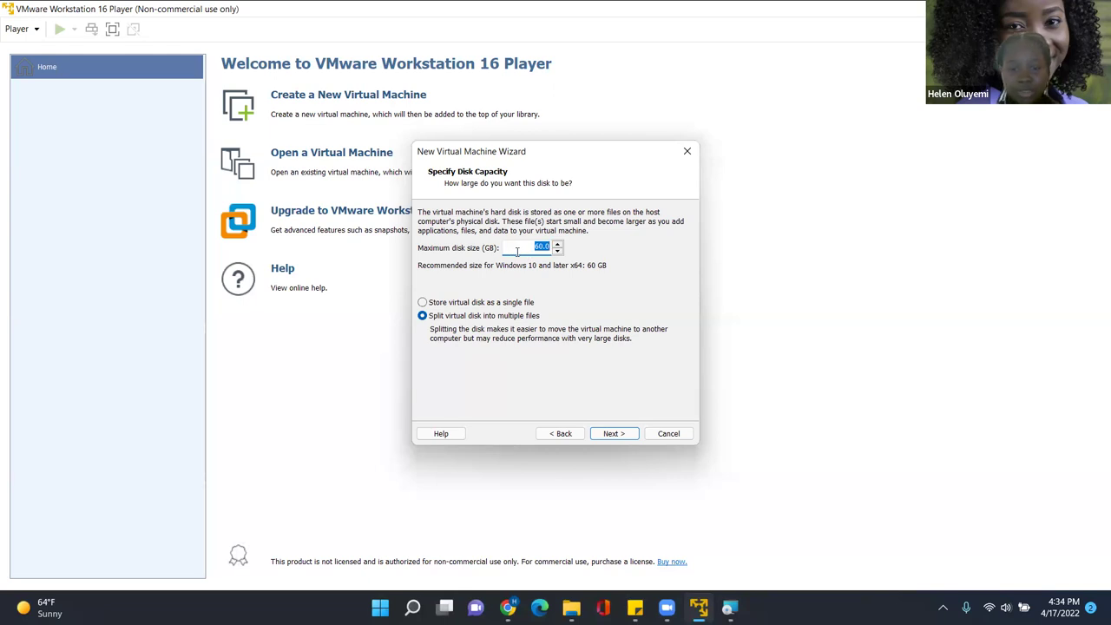
# - Review This PC's properties: i7-8550U, 16 GB RAM, 64-bit Windows 11 Home
pyautogui.press('super+e')
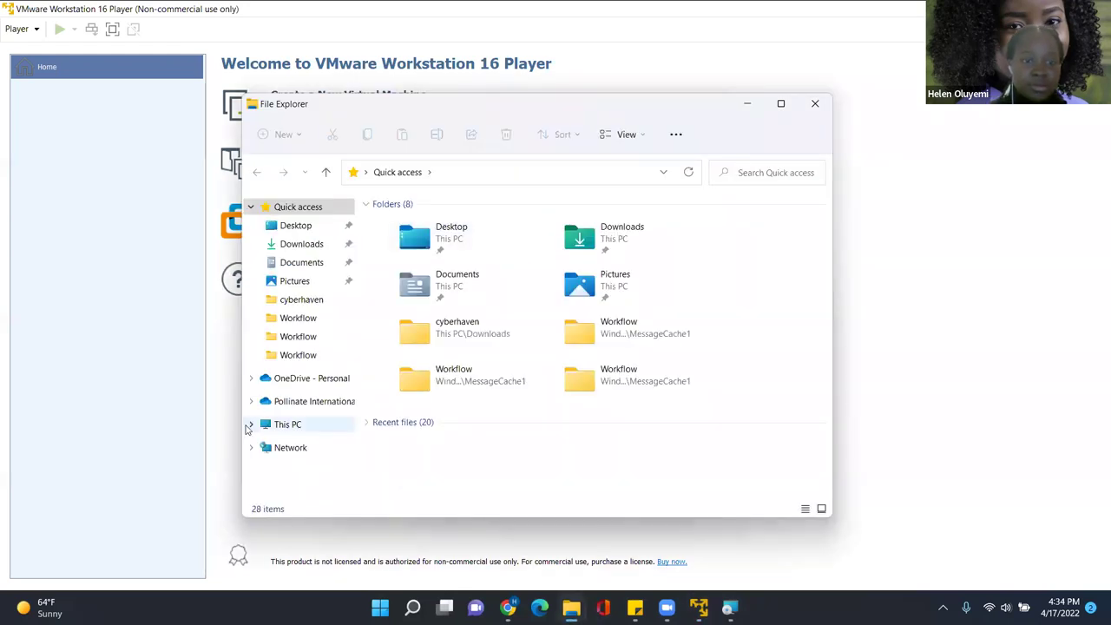
pyautogui.rightClick(273, 426)
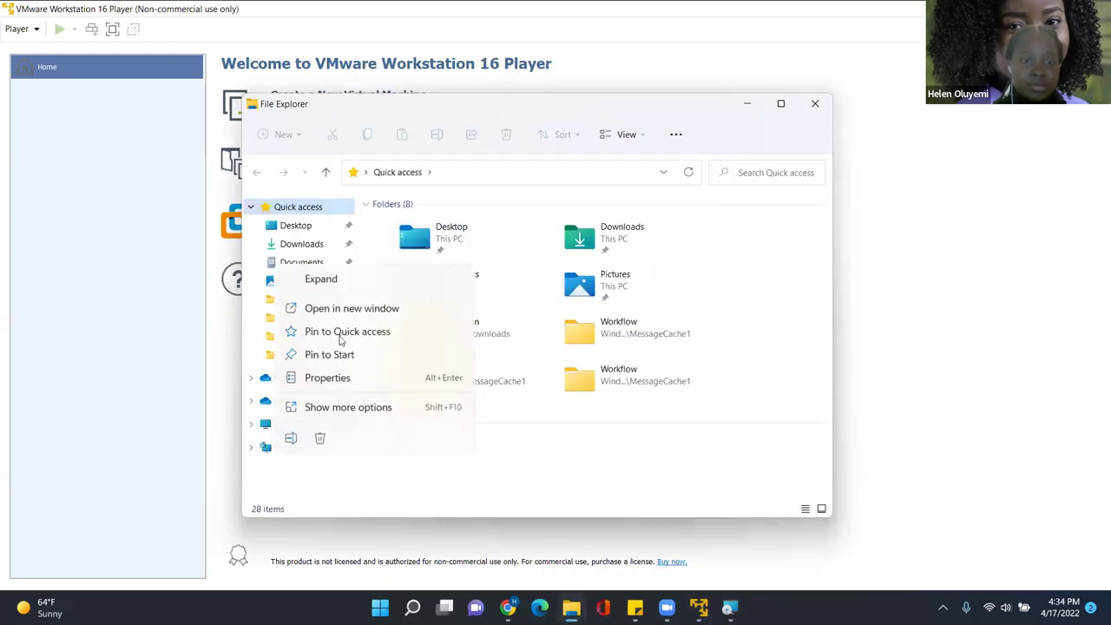
pyautogui.click(338, 380)
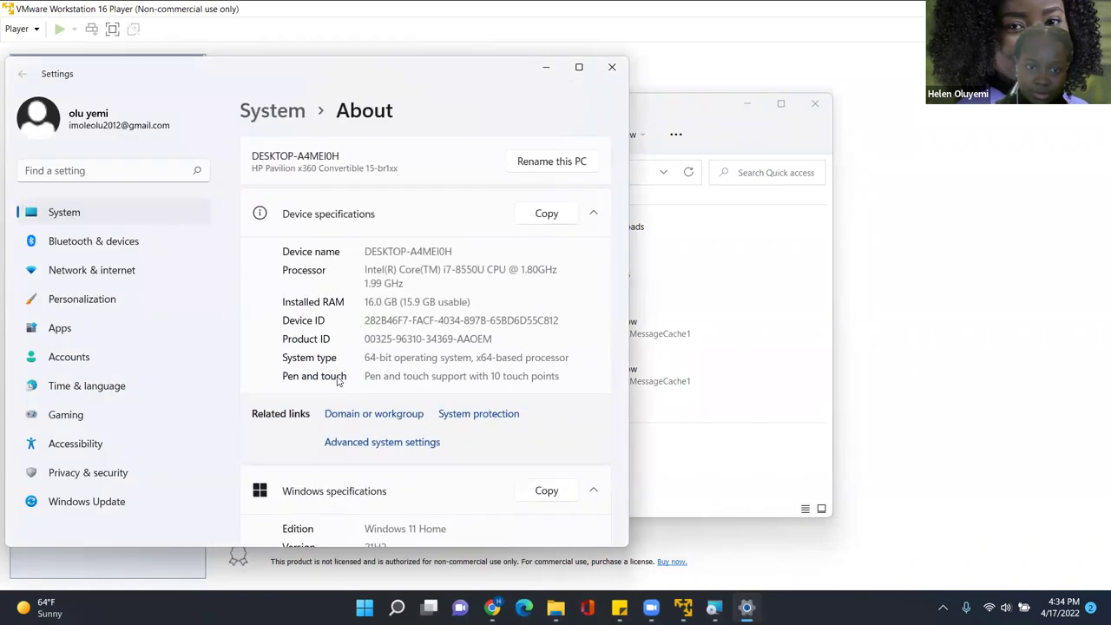
pyautogui.scroll(-3, 338, 380)
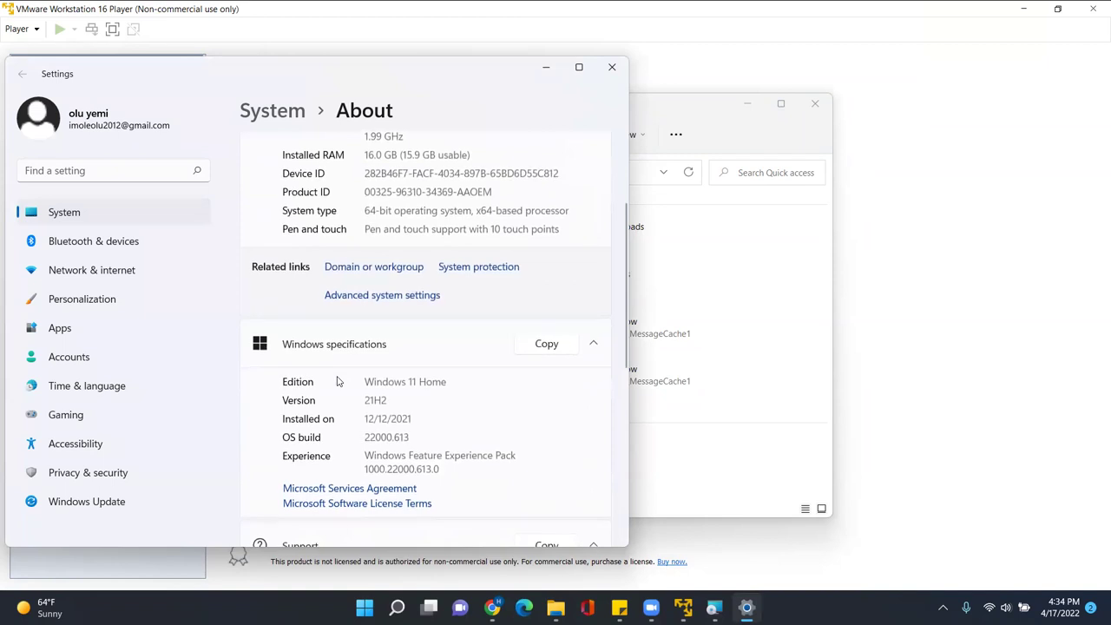
pyautogui.scroll(2, 339, 381)
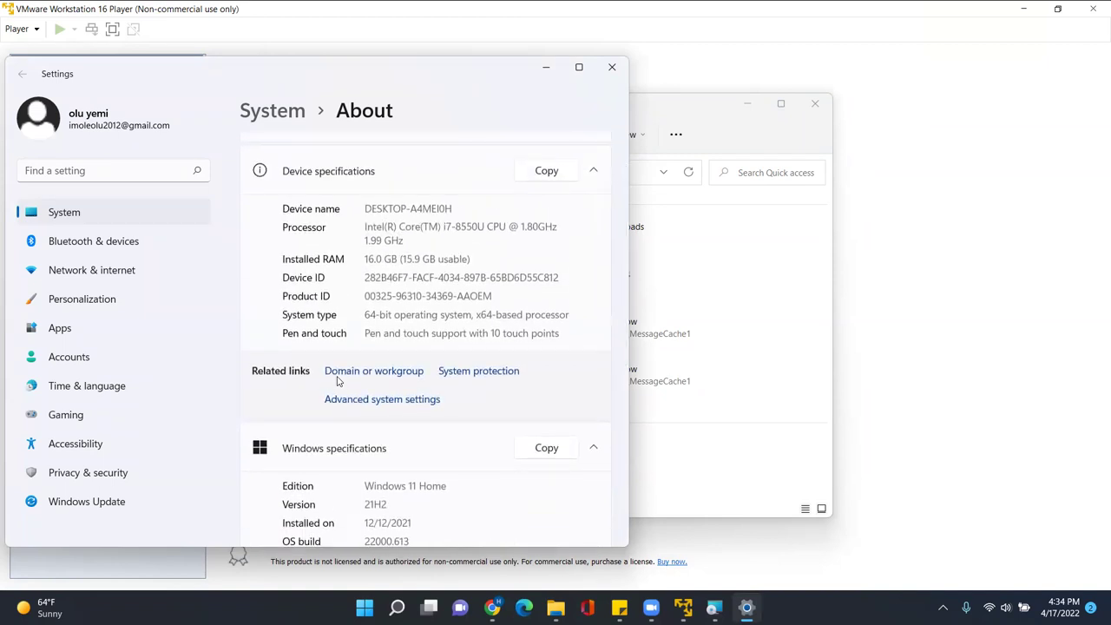
pyautogui.scroll(-2, 338, 380)
pyautogui.scroll(2, 338, 380)
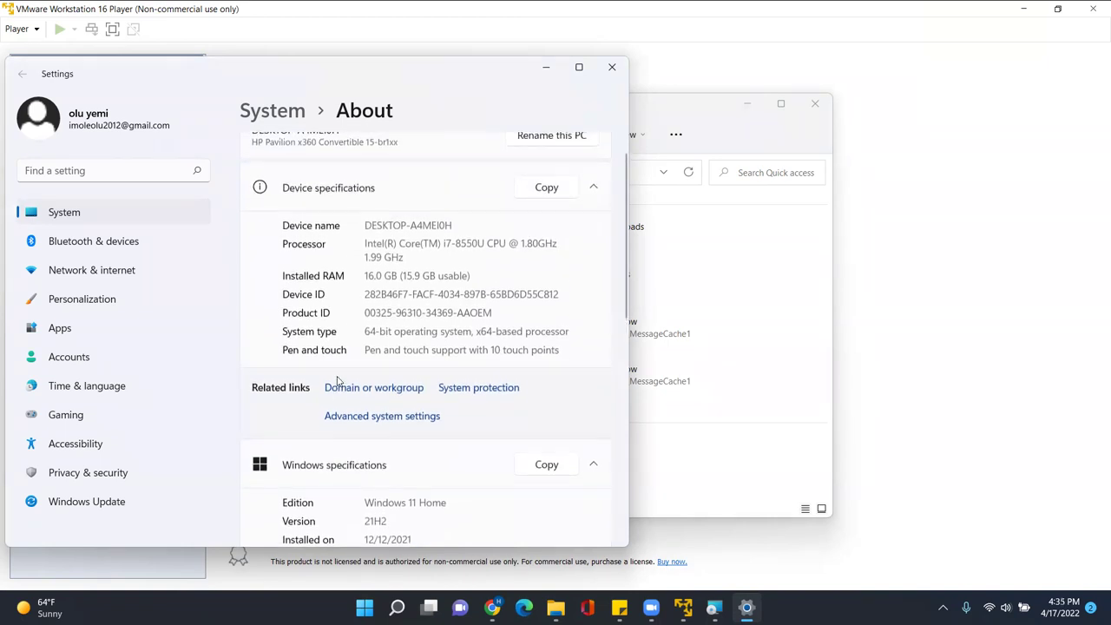
pyautogui.click(544, 66)
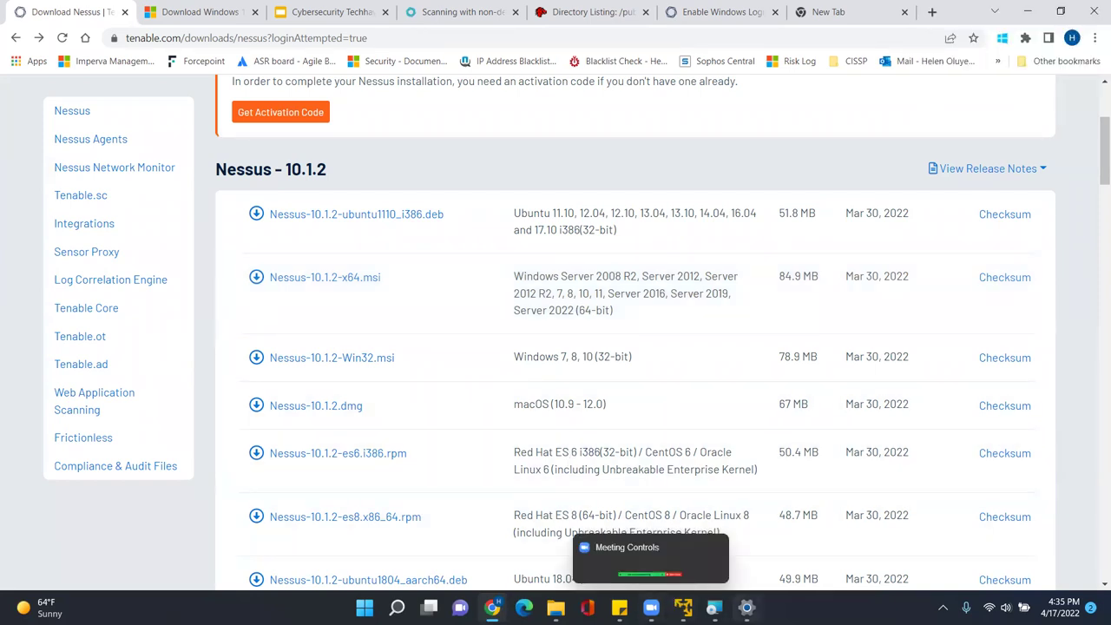
# - Look over the Nessus 10.1.2 downloads page, then return to the 60 GB disk step
pyautogui.click(714, 608)
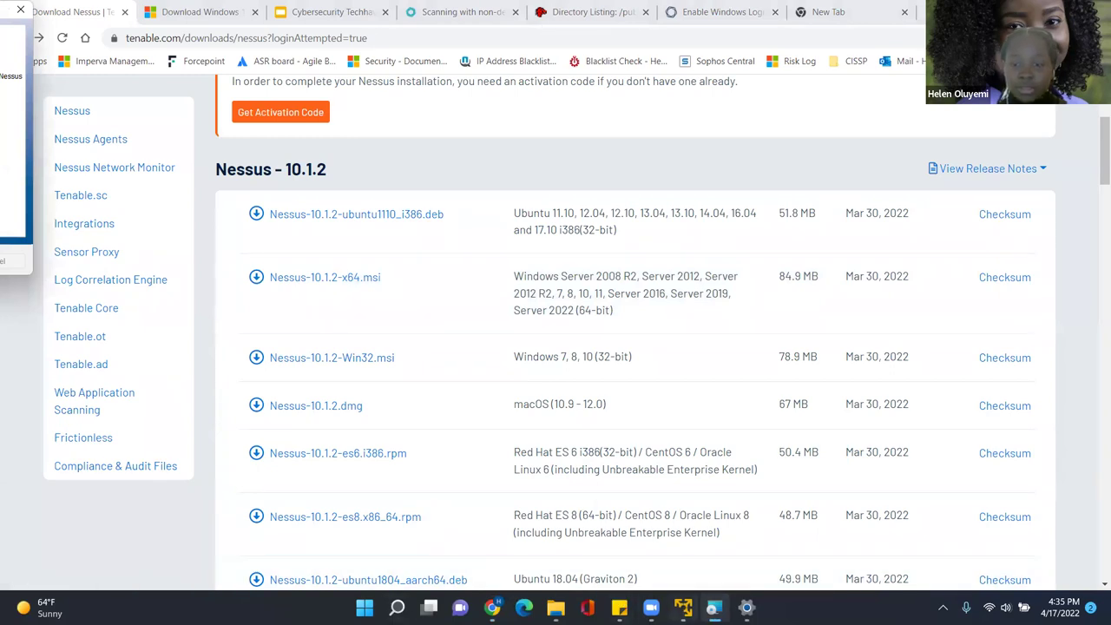
pyautogui.click(682, 607)
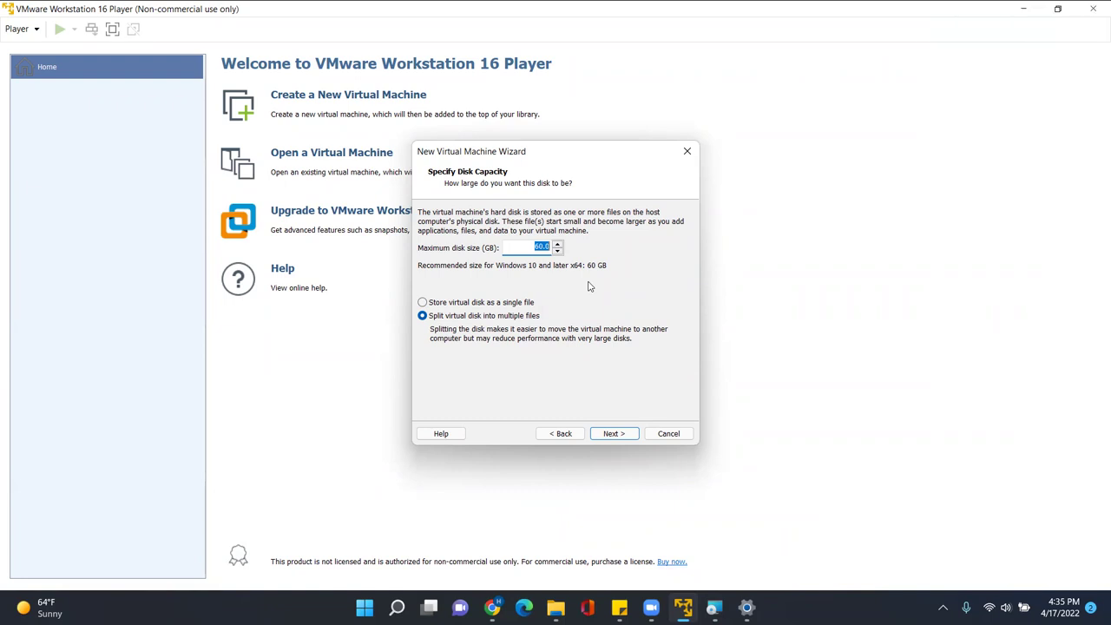
pyautogui.click(492, 607)
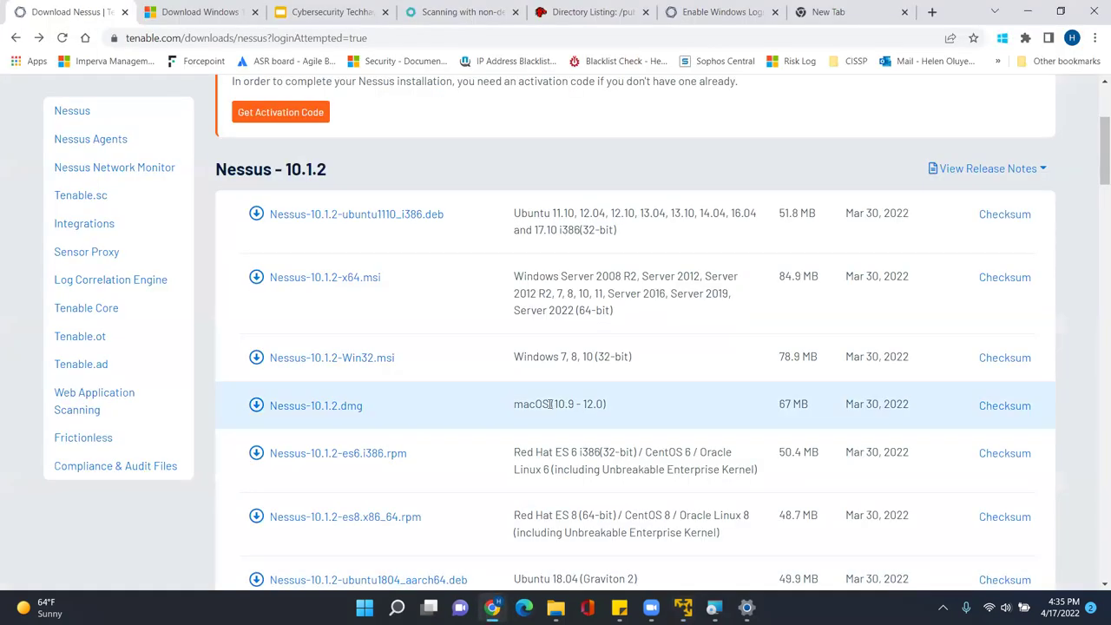
pyautogui.scroll(-1, 549, 403)
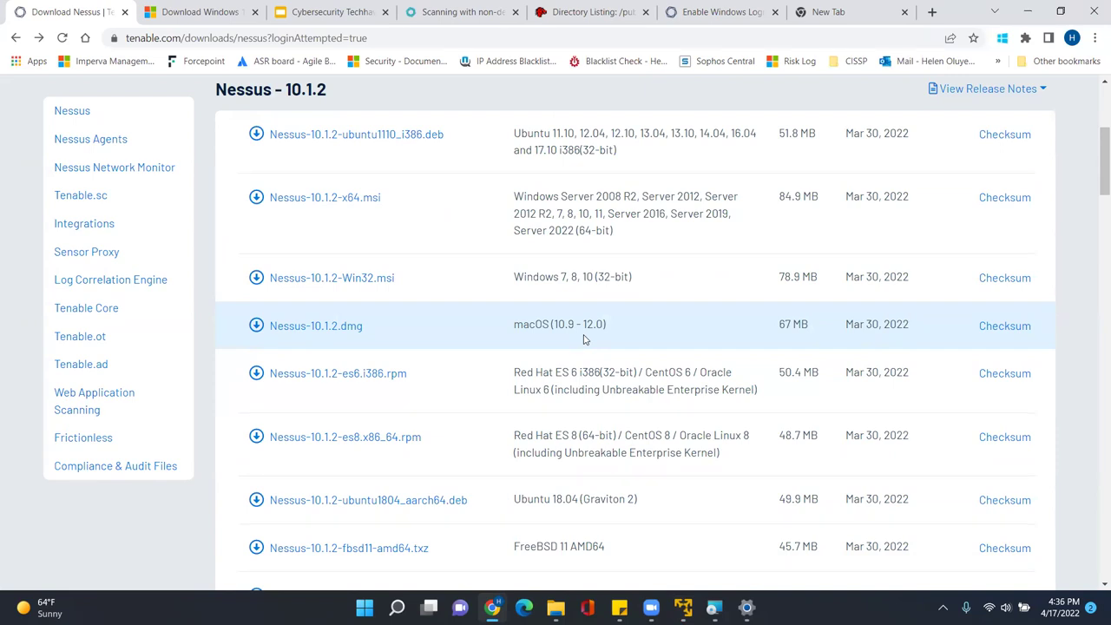
pyautogui.scroll(4, 584, 340)
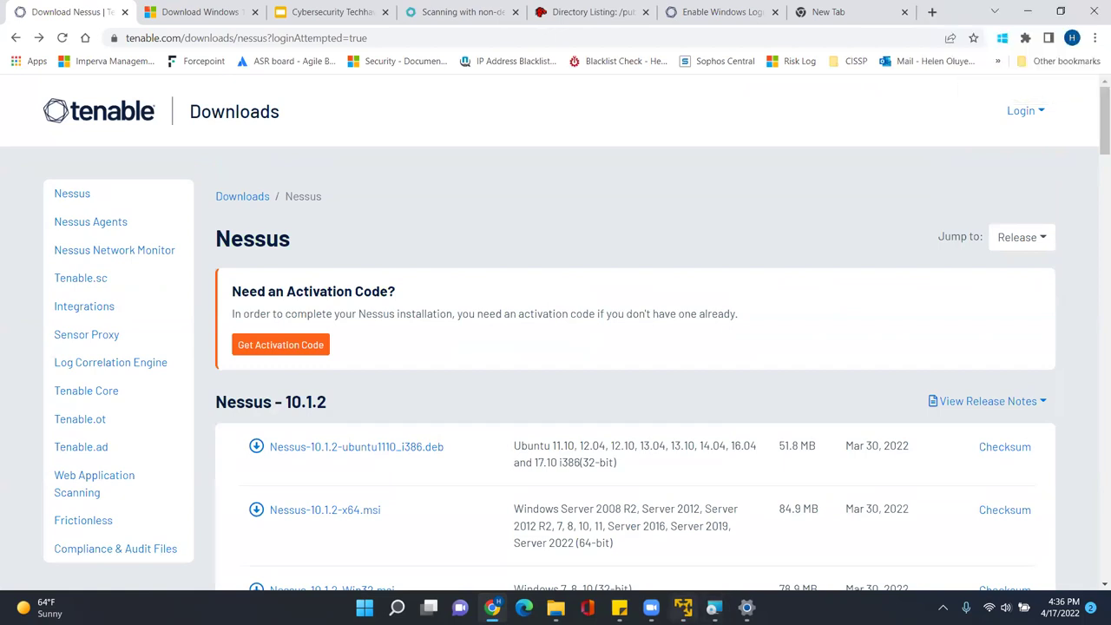
pyautogui.click(683, 608)
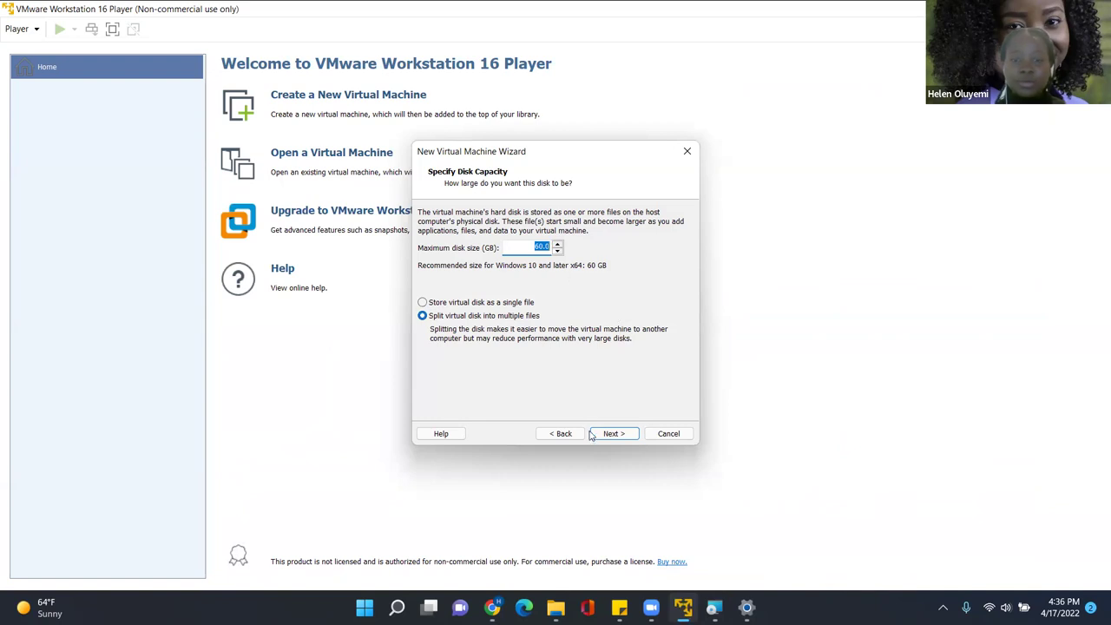
# - Keep the 60 GB disk size and open the hardware settings showing 2048 MB memory
pyautogui.click(617, 435)
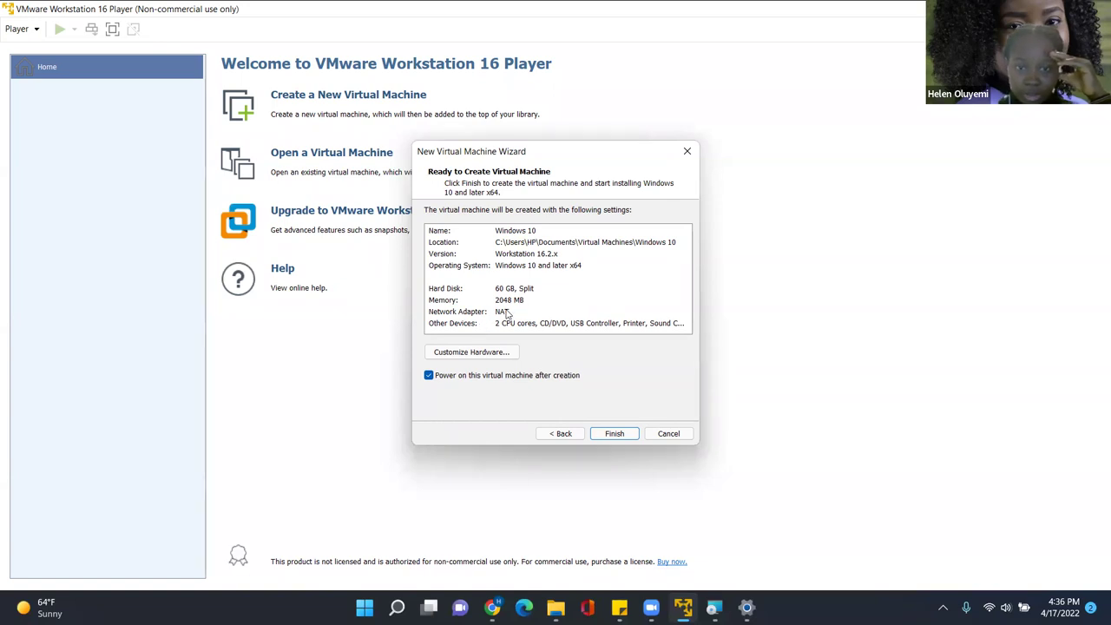
pyautogui.click(477, 354)
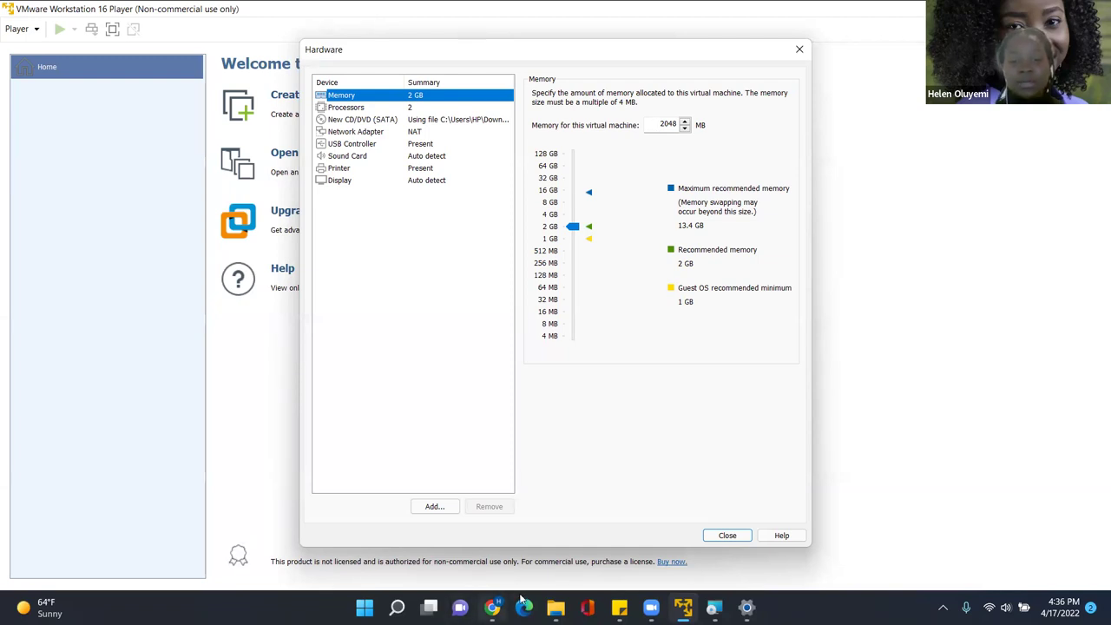
# - Check the PC's system information and the Nessus downloads page, then return to Hardware
pyautogui.click(492, 607)
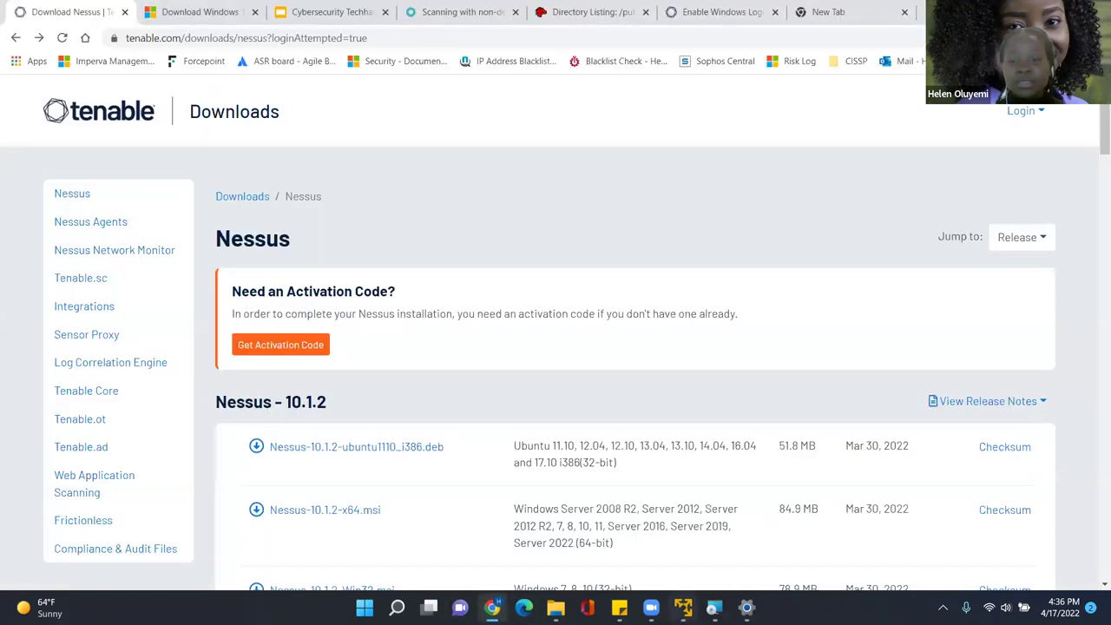
pyautogui.click(747, 607)
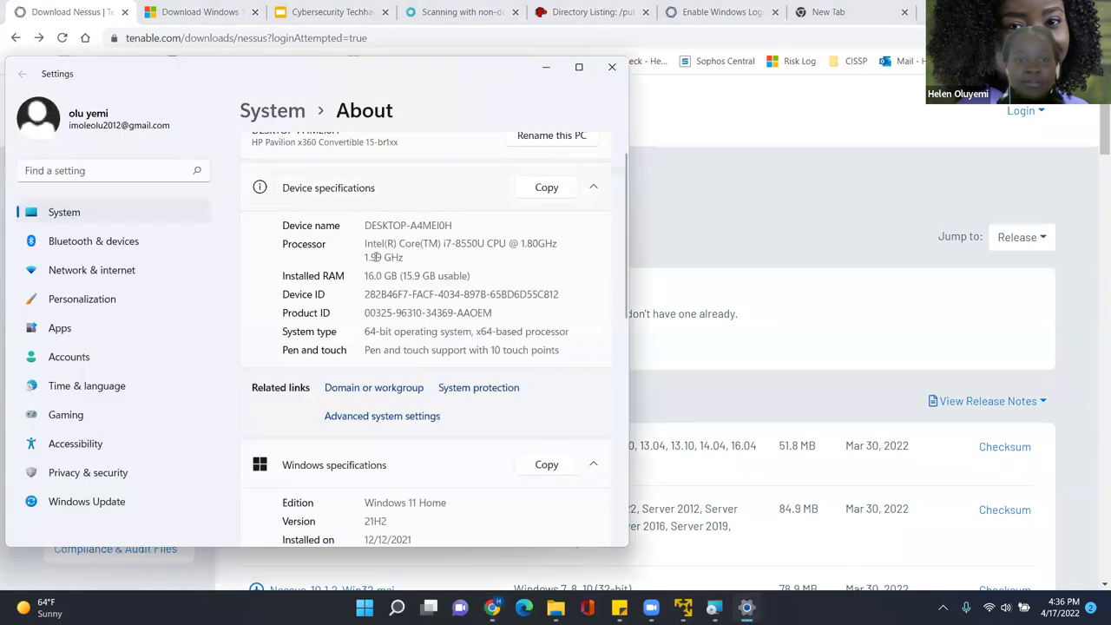
pyautogui.click(771, 250)
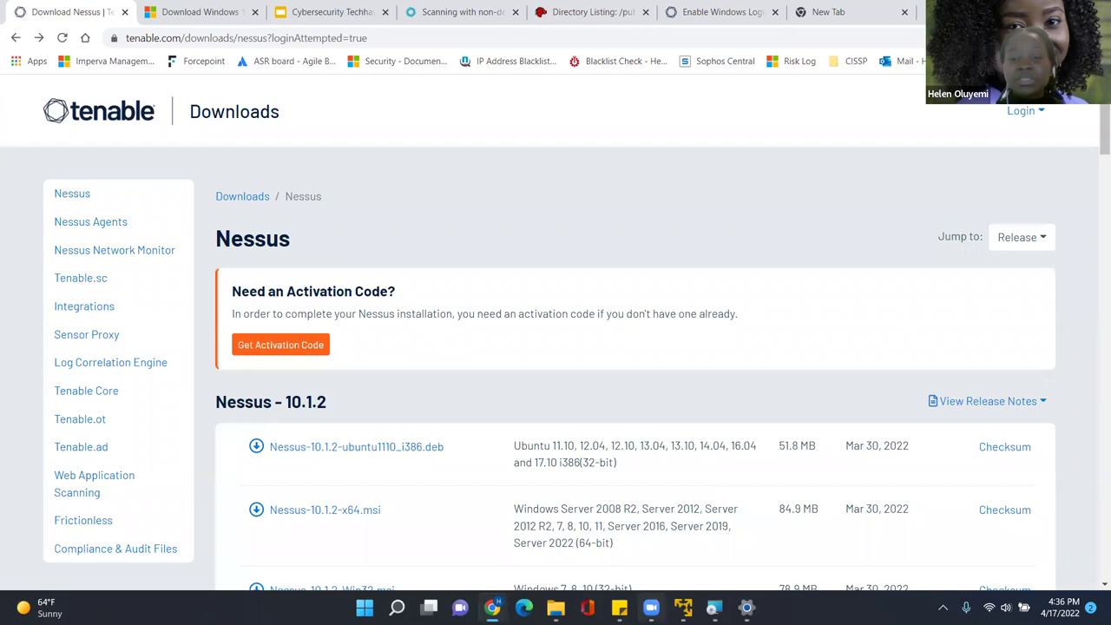
pyautogui.click(683, 607)
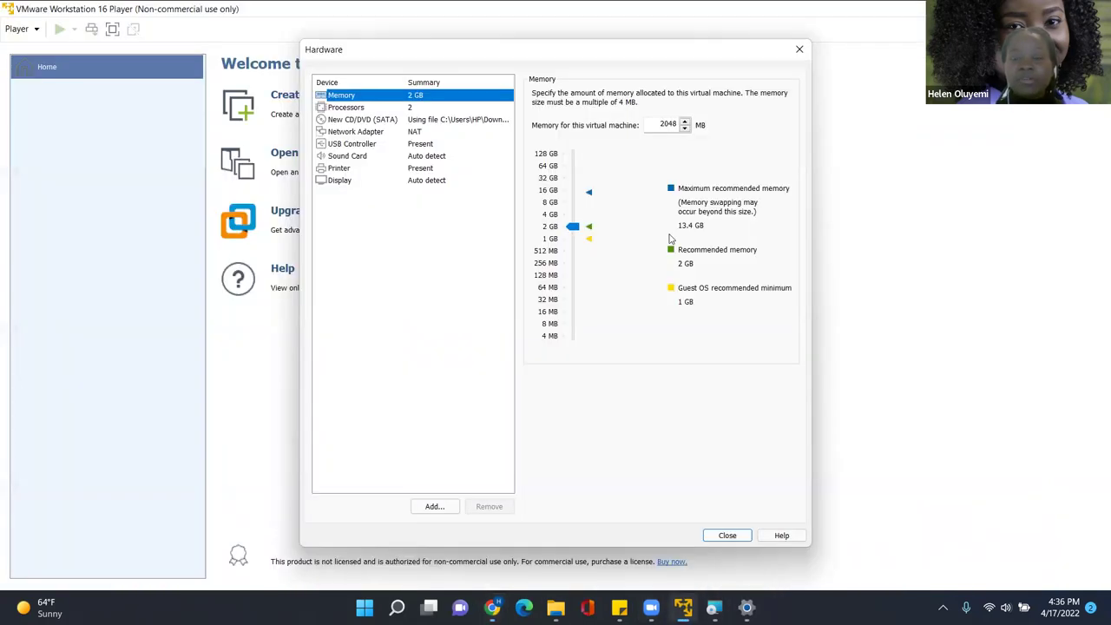
# - Raise the Windows 10 machine's memory to 4096 MB and finish creating it
pyautogui.click(684, 121)
pyautogui.click(685, 120)
pyautogui.click(684, 121)
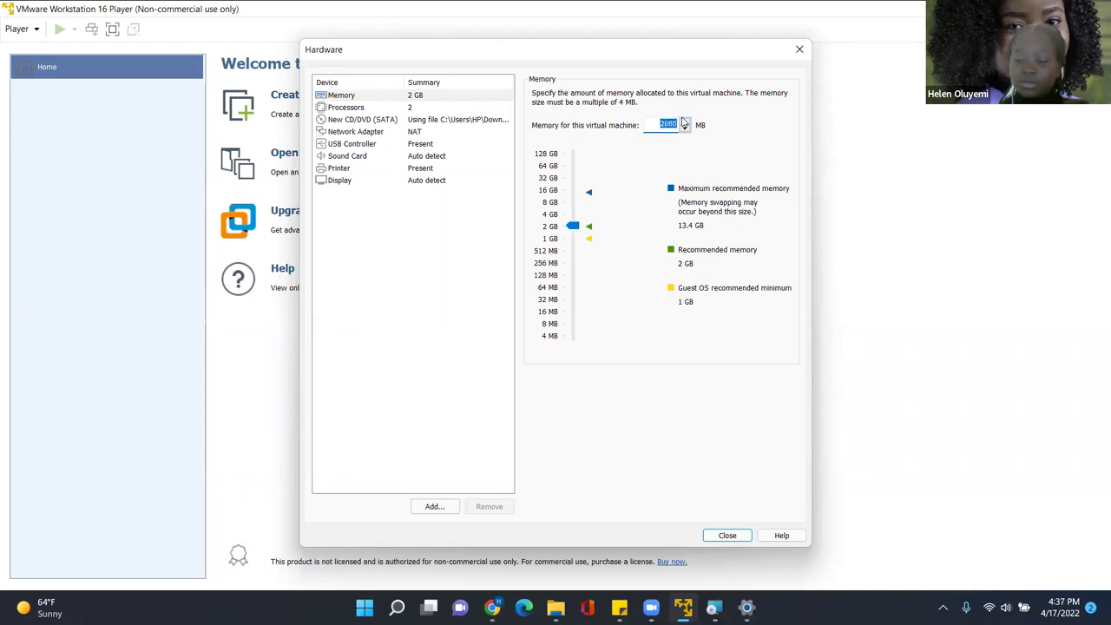
pyautogui.click(684, 121)
pyautogui.click(684, 120)
pyautogui.click(684, 121)
pyautogui.click(684, 121)
pyautogui.click(684, 120)
pyautogui.click(685, 121)
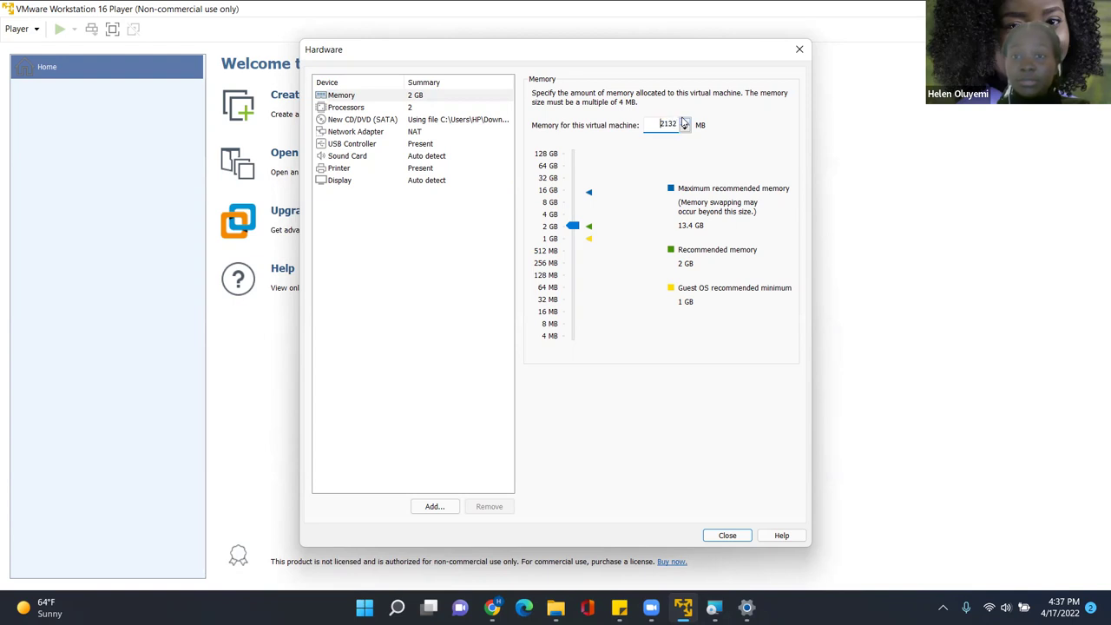
pyautogui.moveTo(573, 226); pyautogui.dragTo(571, 222)
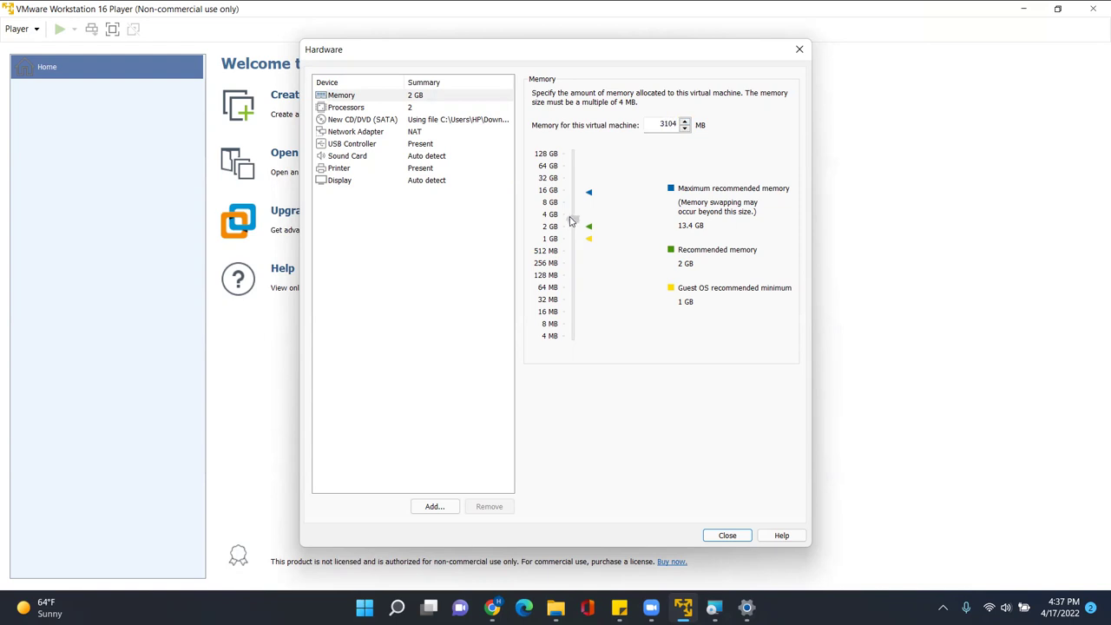
pyautogui.moveTo(571, 222); pyautogui.dragTo(572, 214)
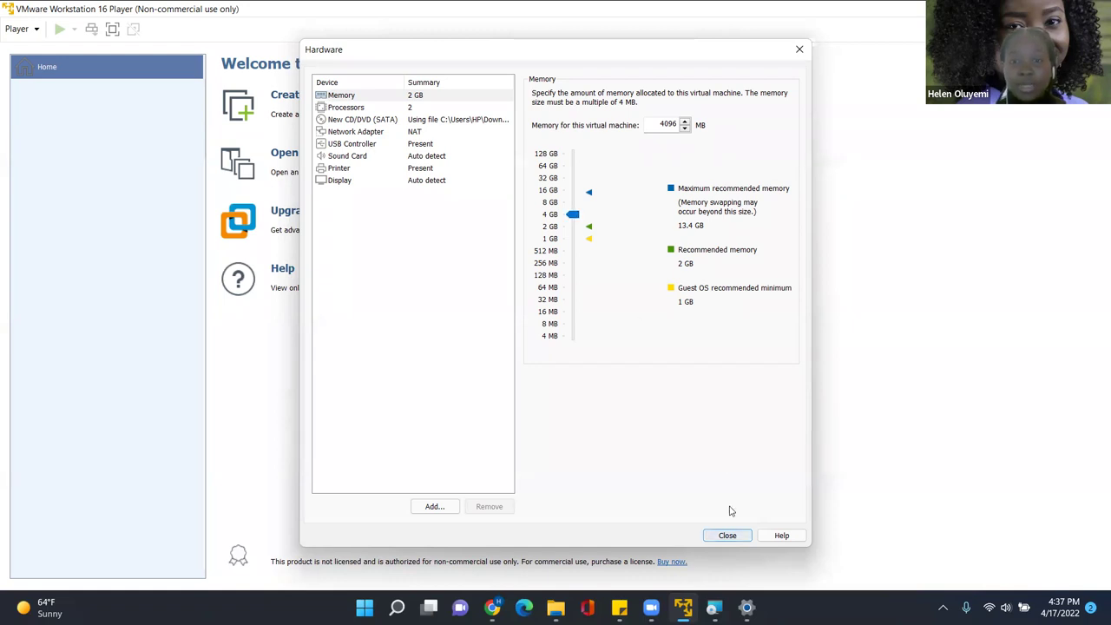
pyautogui.click(728, 535)
pyautogui.click(615, 434)
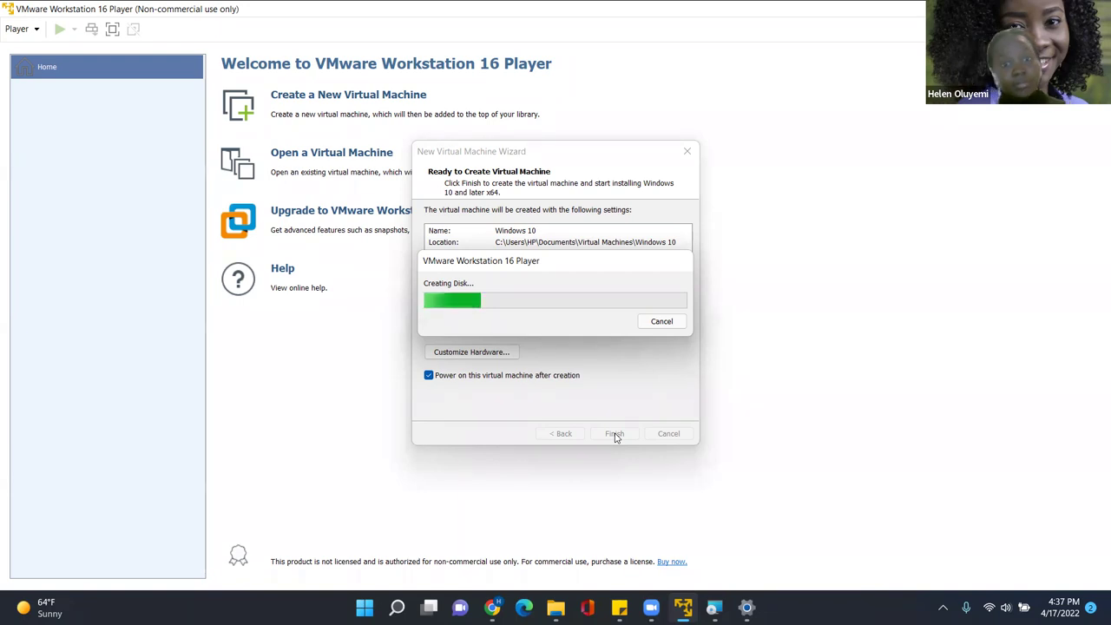
# - Move the finished Nessus installer on-screen, click Finish, then show the desktop
pyautogui.click(714, 607)
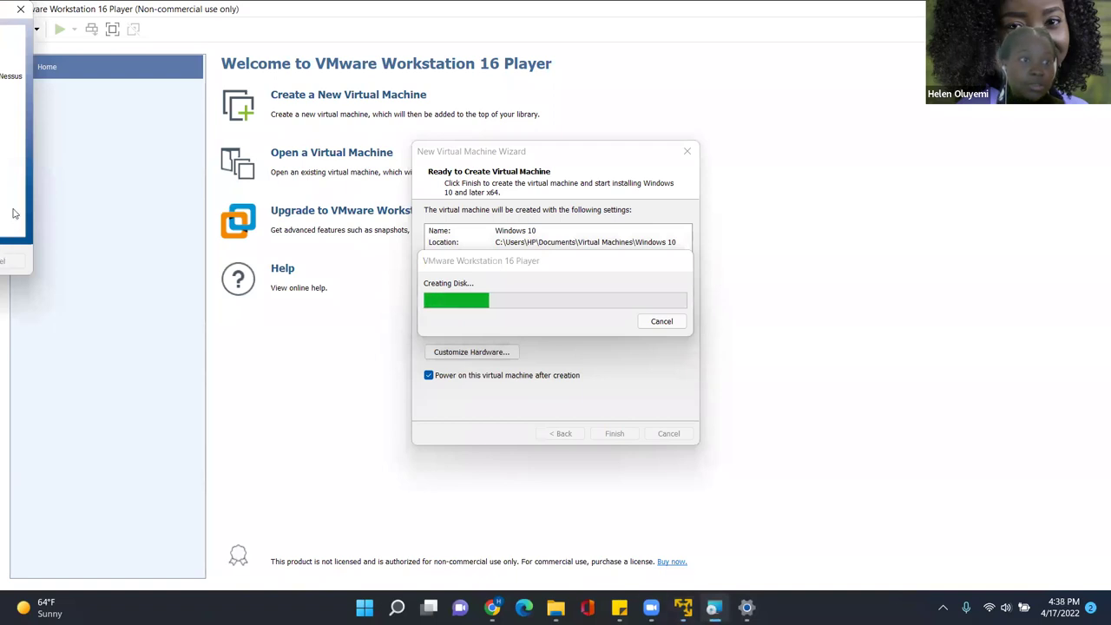
pyautogui.moveTo(12, 17); pyautogui.dragTo(179, 235)
pyautogui.moveTo(48, 236); pyautogui.dragTo(517, 208)
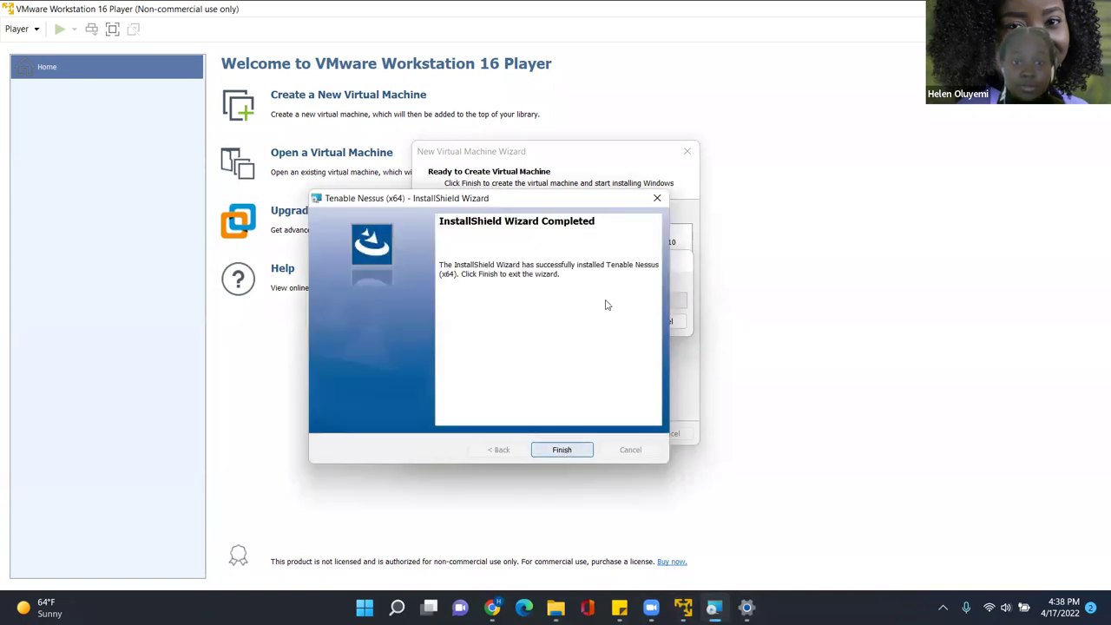
pyautogui.click(563, 450)
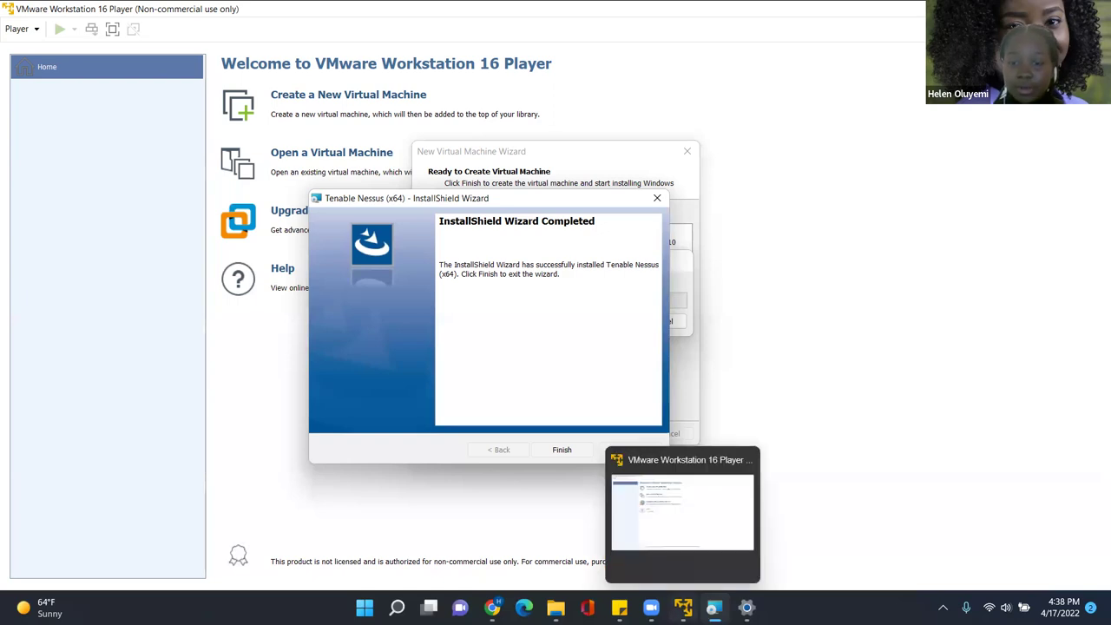
pyautogui.click(683, 608)
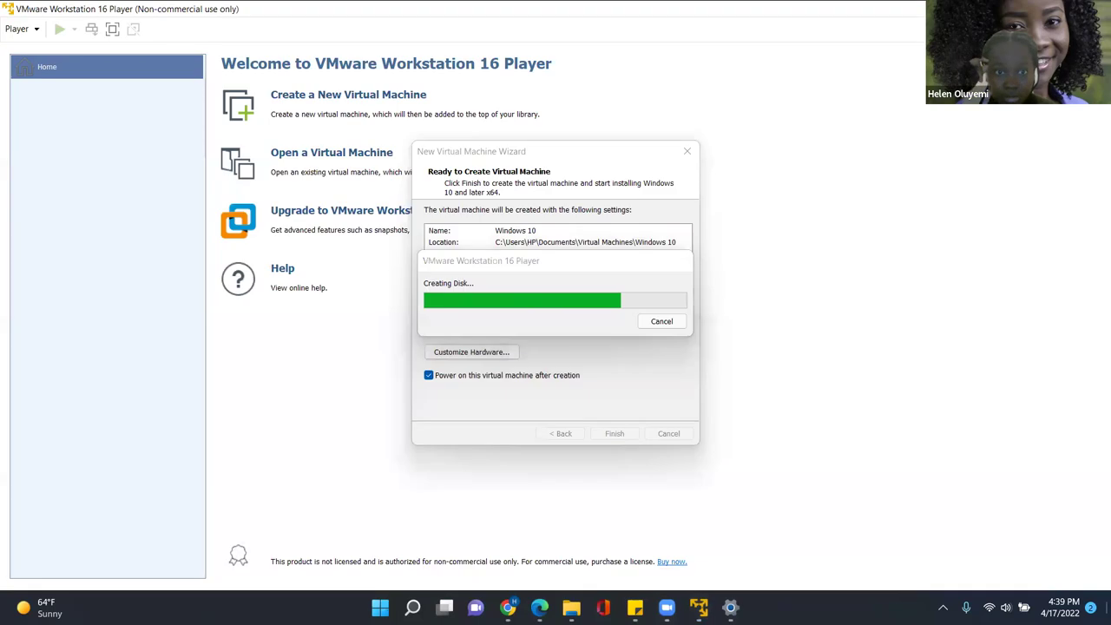
pyautogui.press('super+d')
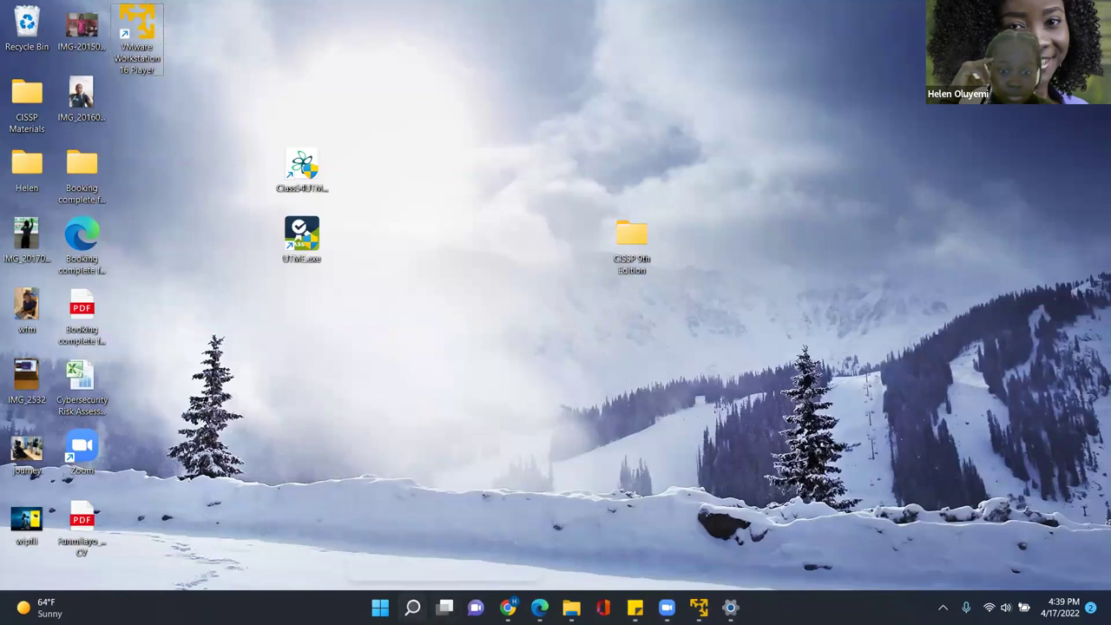
# - Review the About page specs (i7-8550U, 16.0 GB RAM), then return to the Nessus page
pyautogui.click(412, 607)
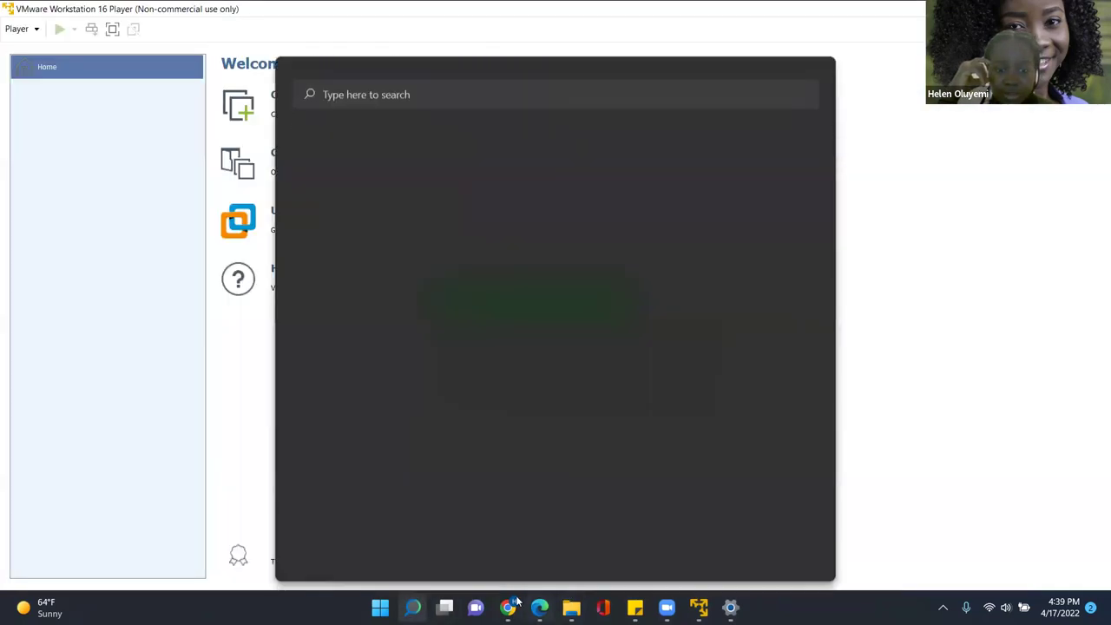
pyautogui.click(509, 607)
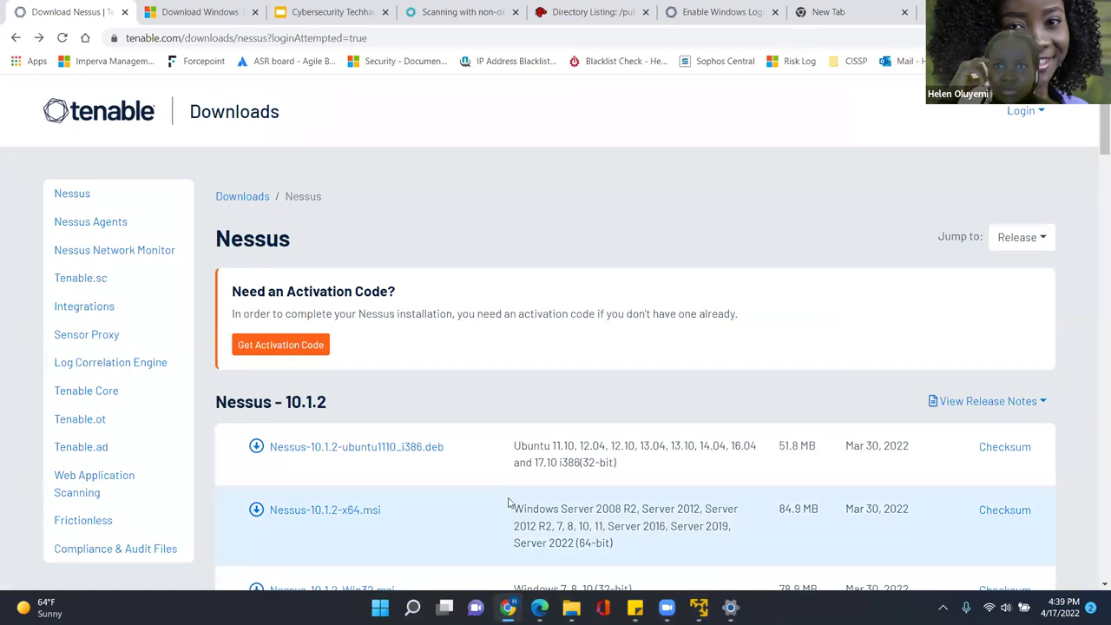
pyautogui.moveTo(667, 608)
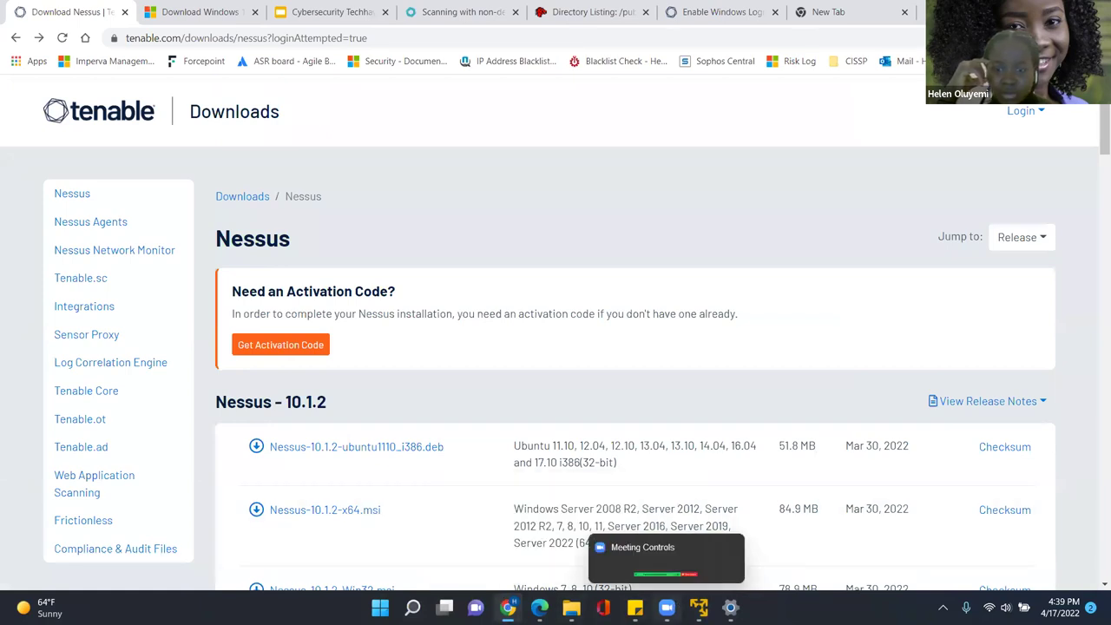
pyautogui.moveTo(731, 608)
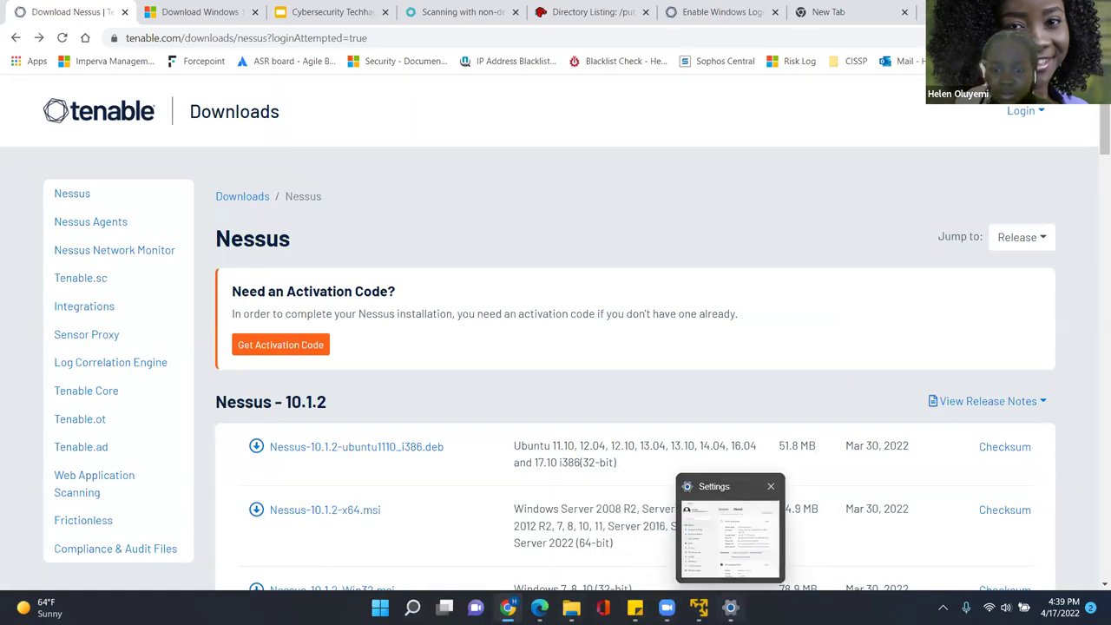
pyautogui.click(729, 530)
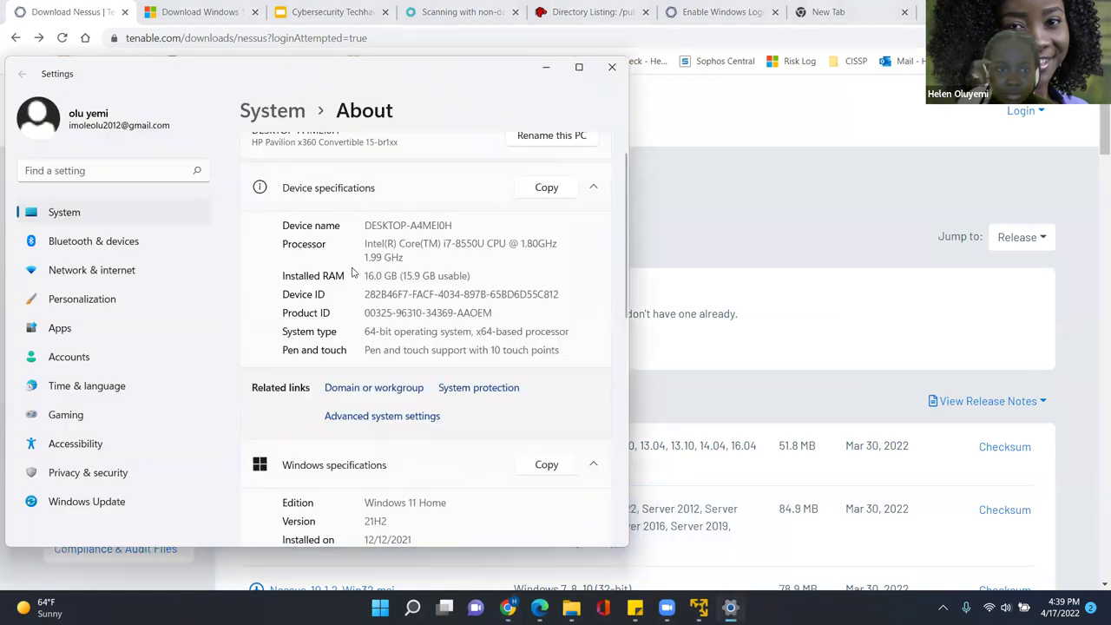
pyautogui.scroll(-2, 390, 295)
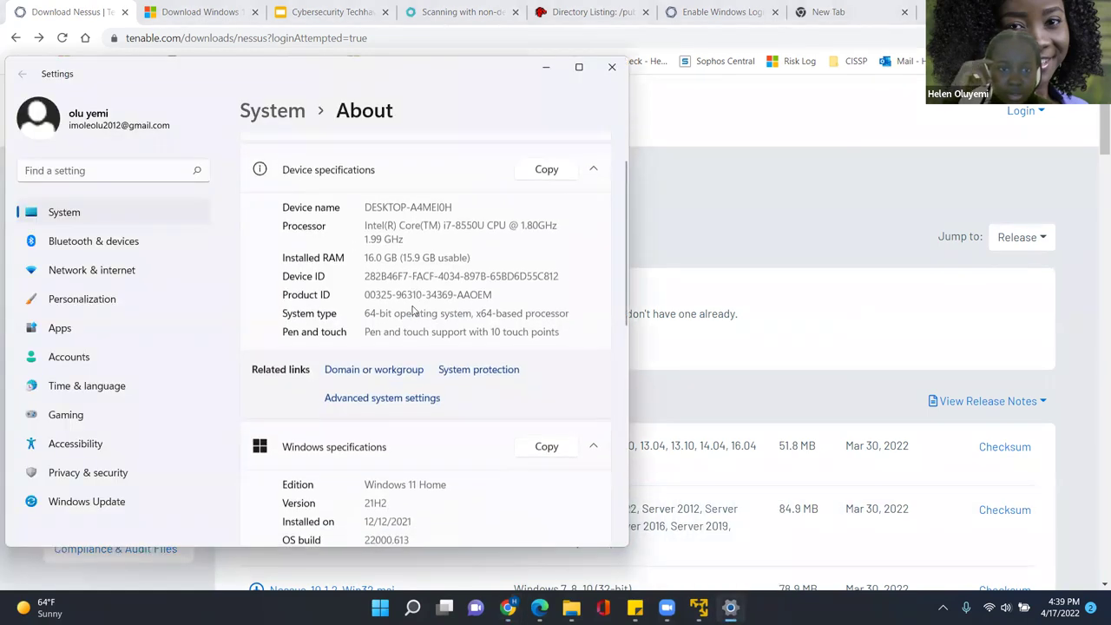
pyautogui.scroll(-1, 412, 310)
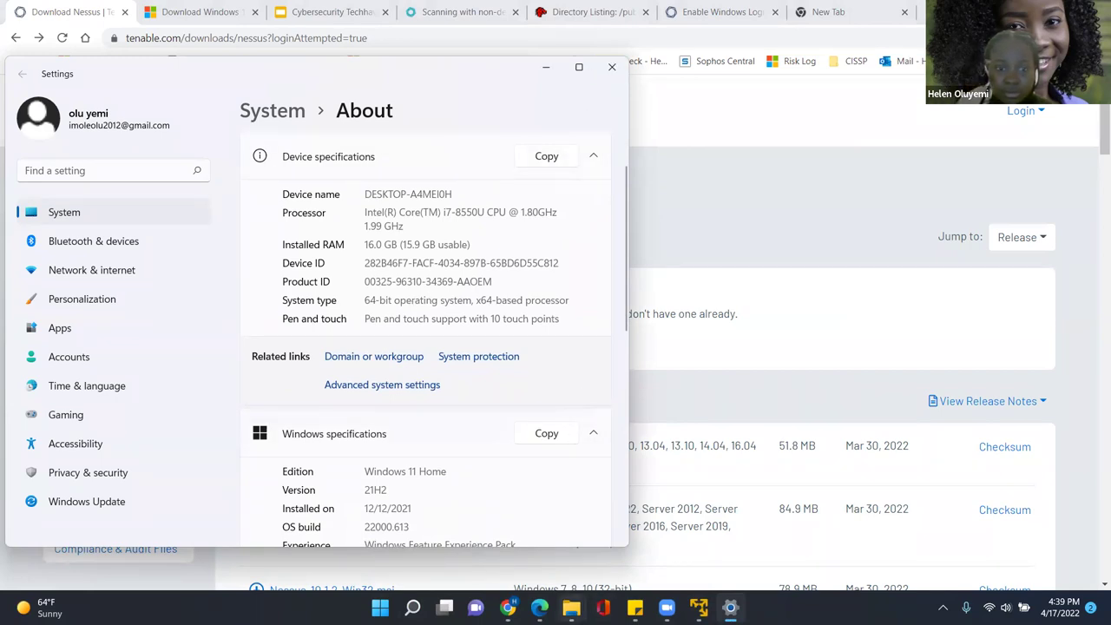
pyautogui.click(509, 609)
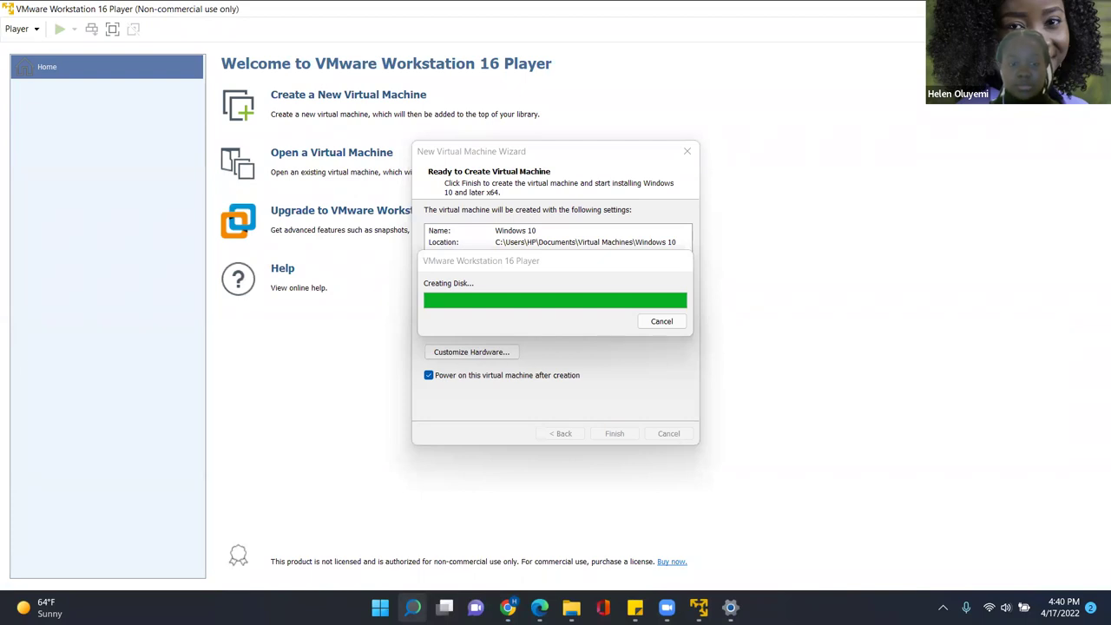
# - Search for 'nessus' and open the Nessus Web Client at localhost:8834
pyautogui.moveTo(413, 608)
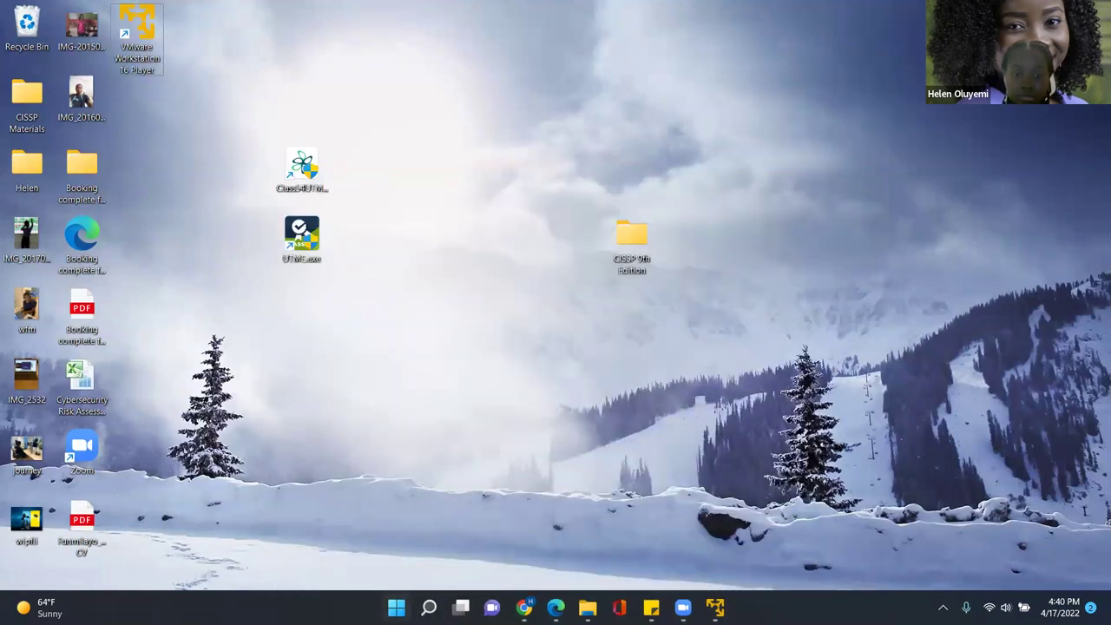
pyautogui.click(428, 607)
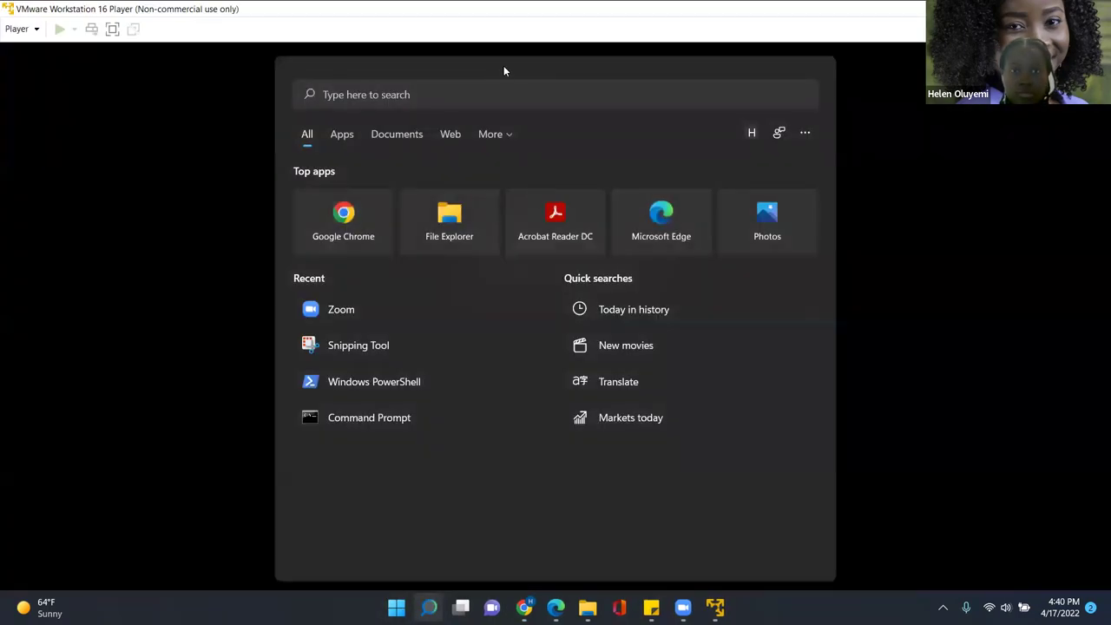
pyautogui.click(485, 100)
pyautogui.write('n')
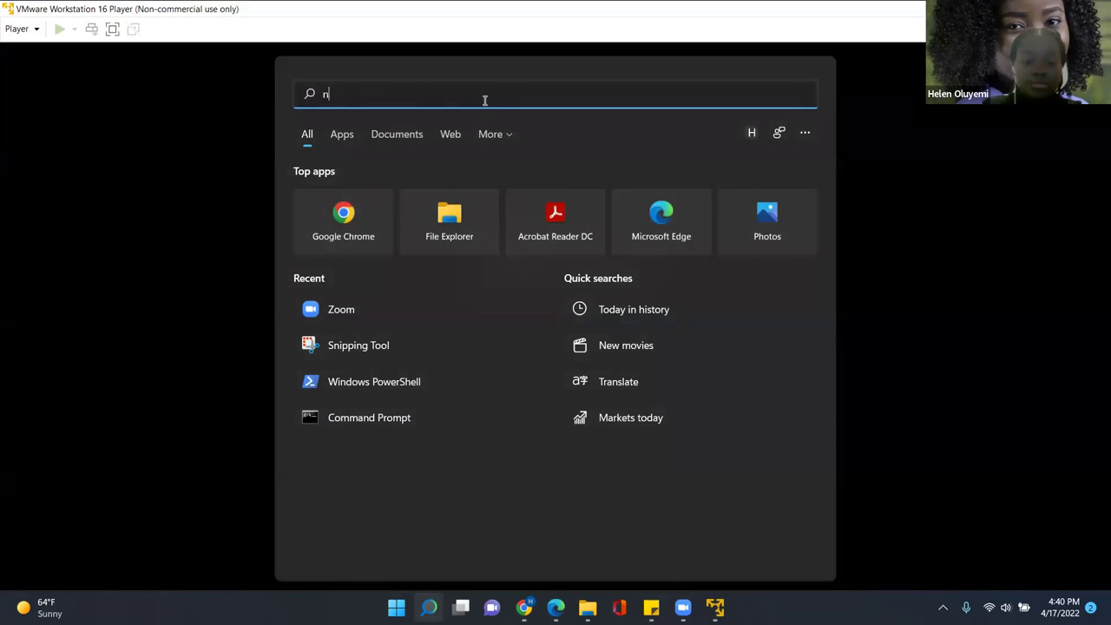
pyautogui.write('essus')
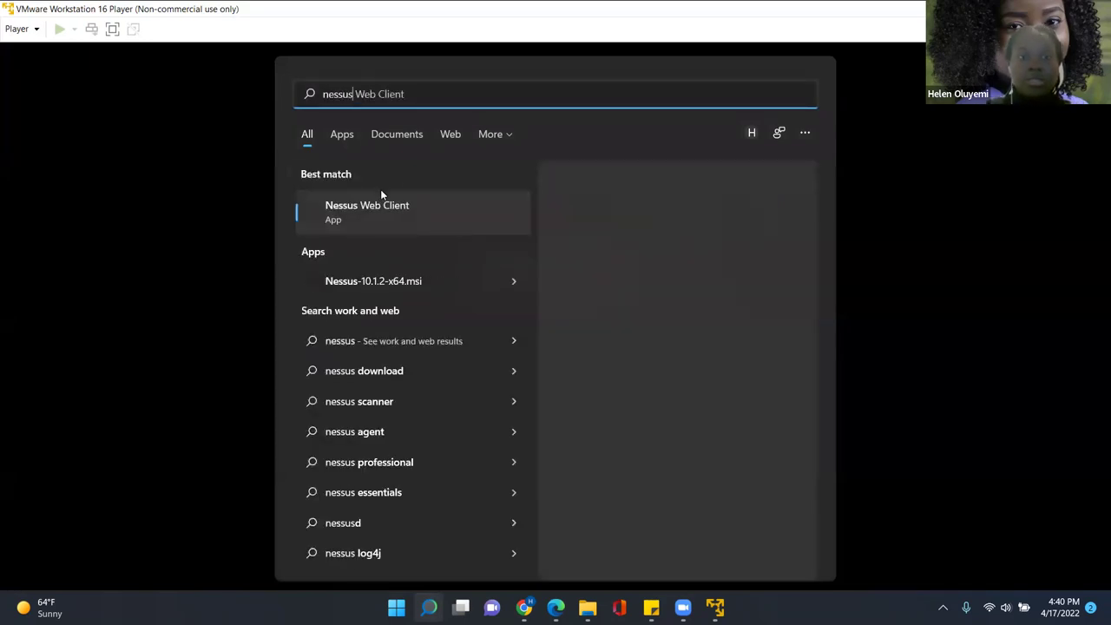
pyautogui.click(380, 208)
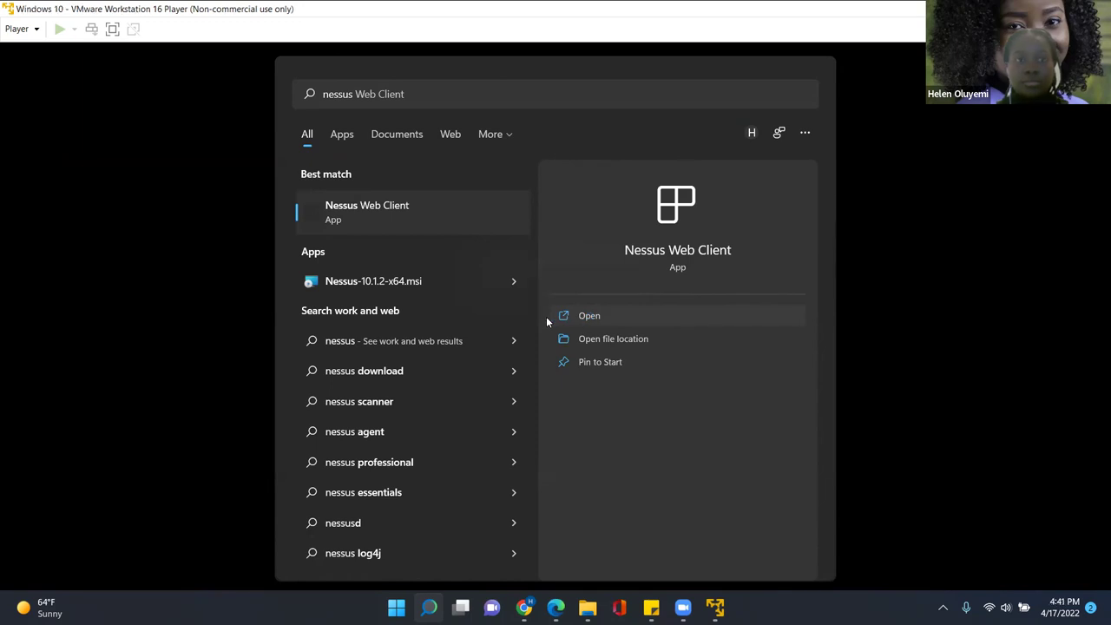
pyautogui.click(22, 313)
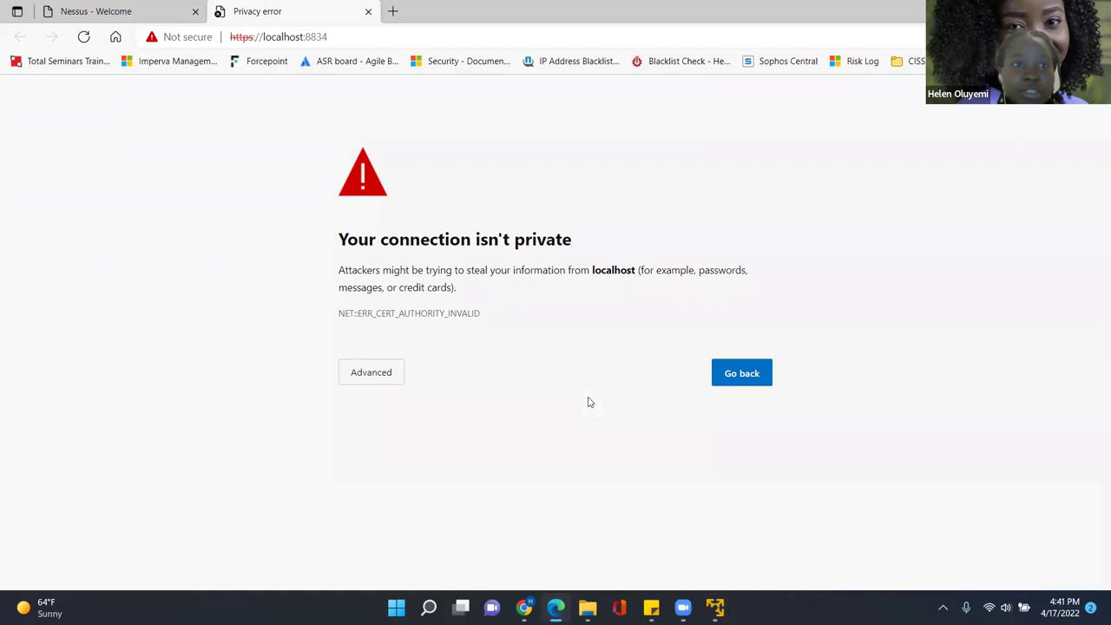
# - Proceed past the certificate warning and paste the localhost:8834 address into Sticky Notes
pyautogui.click(361, 384)
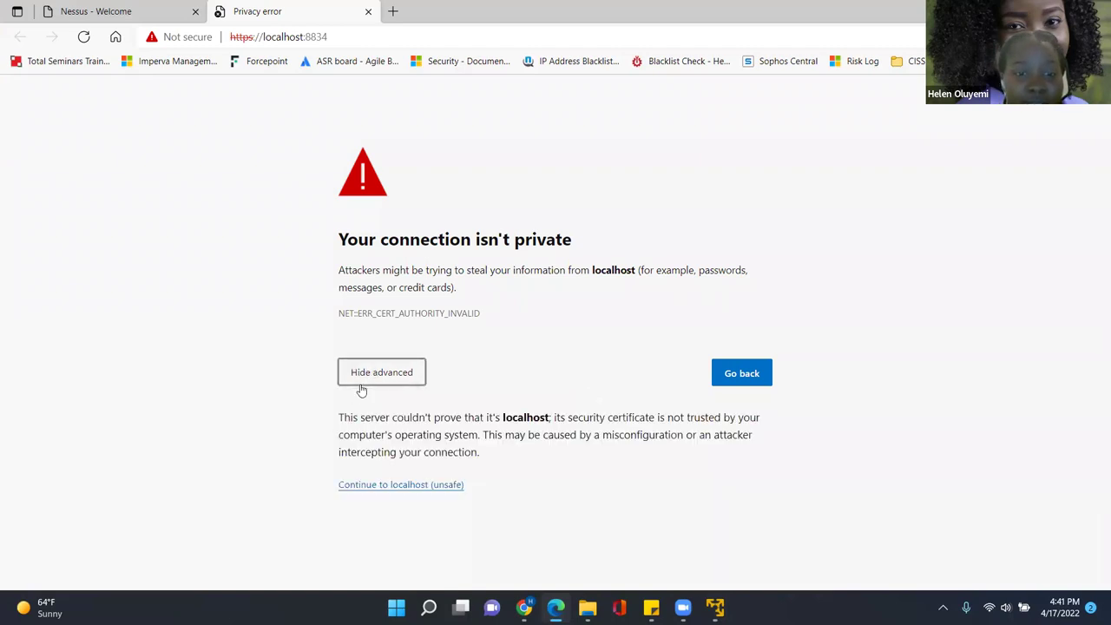
pyautogui.click(361, 487)
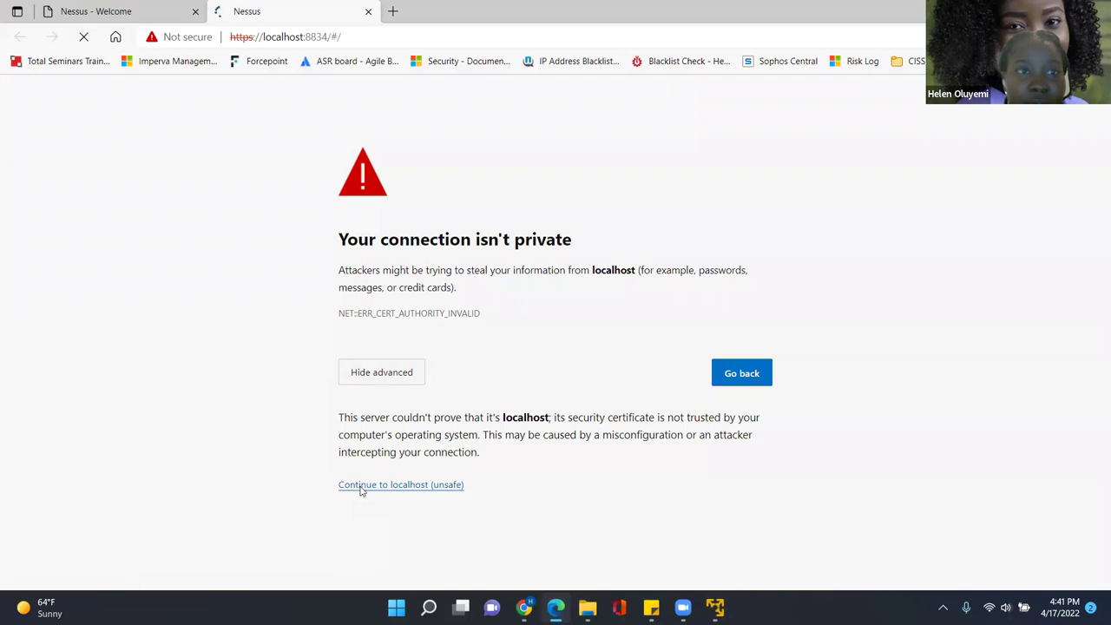
pyautogui.click(346, 36)
pyautogui.hotkey('ctrl', 'c')
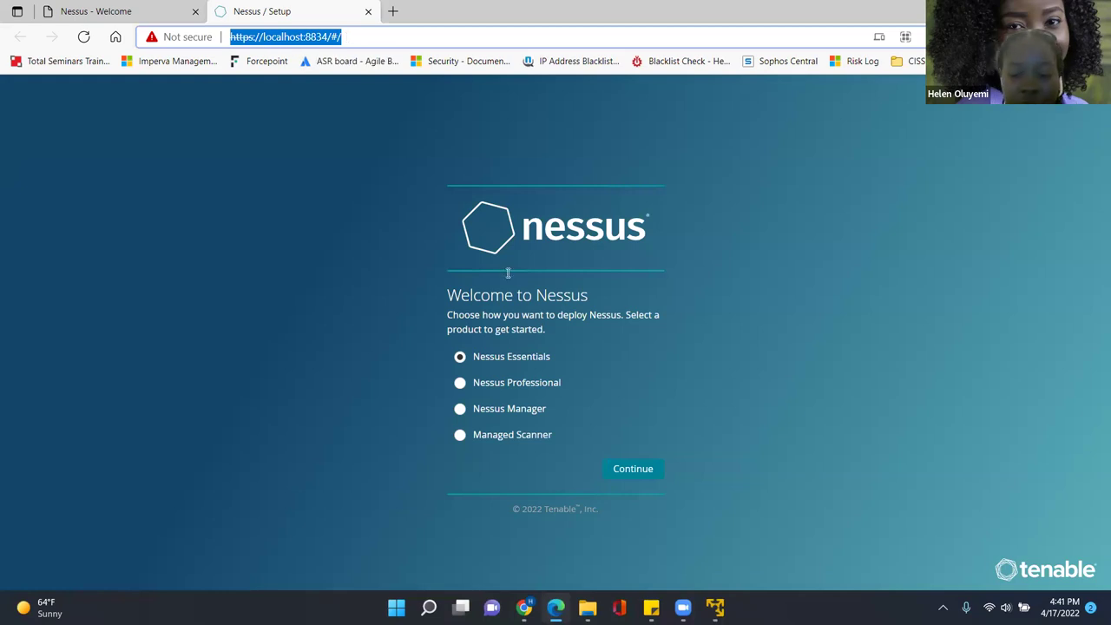
pyautogui.click(652, 608)
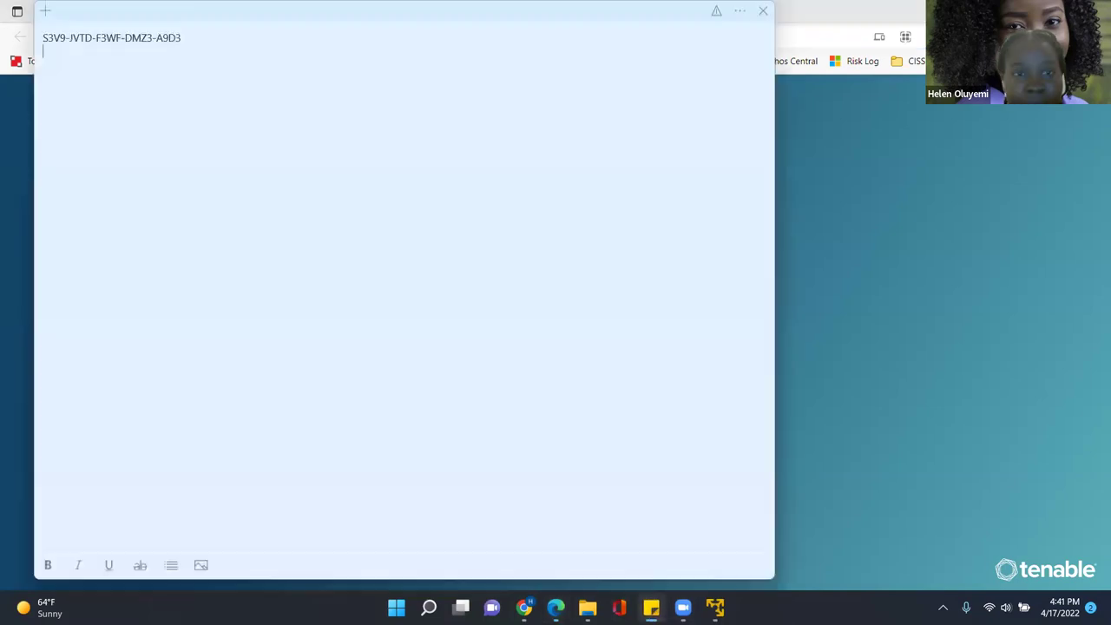
pyautogui.hotkey('ctrl', 'v')
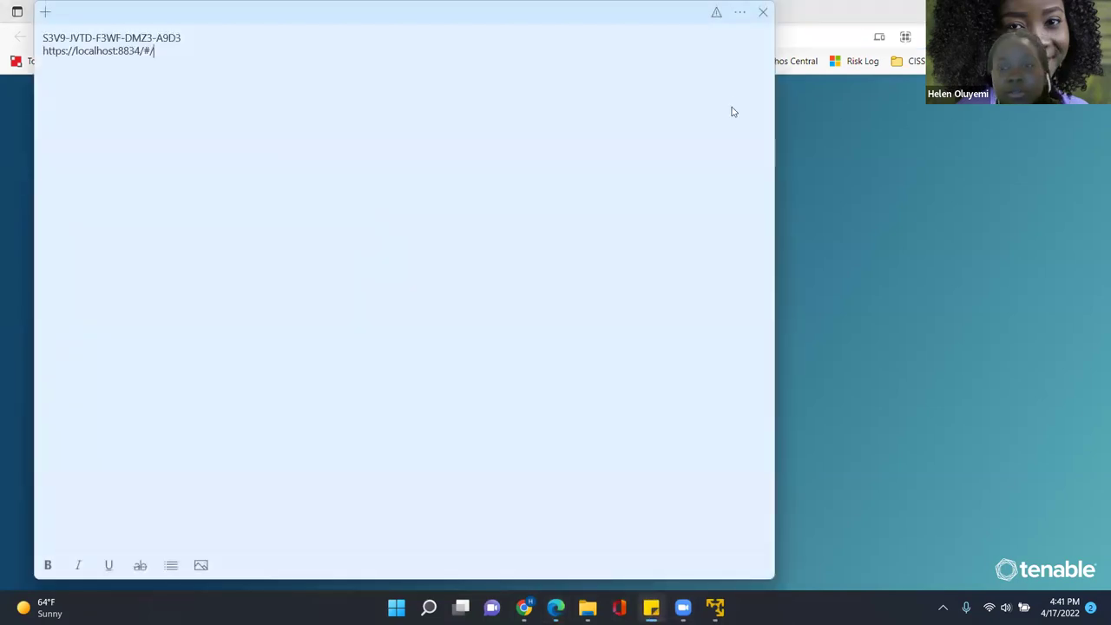
# - Continue with Nessus Essentials and begin entering the first name on the activation form
pyautogui.click(838, 256)
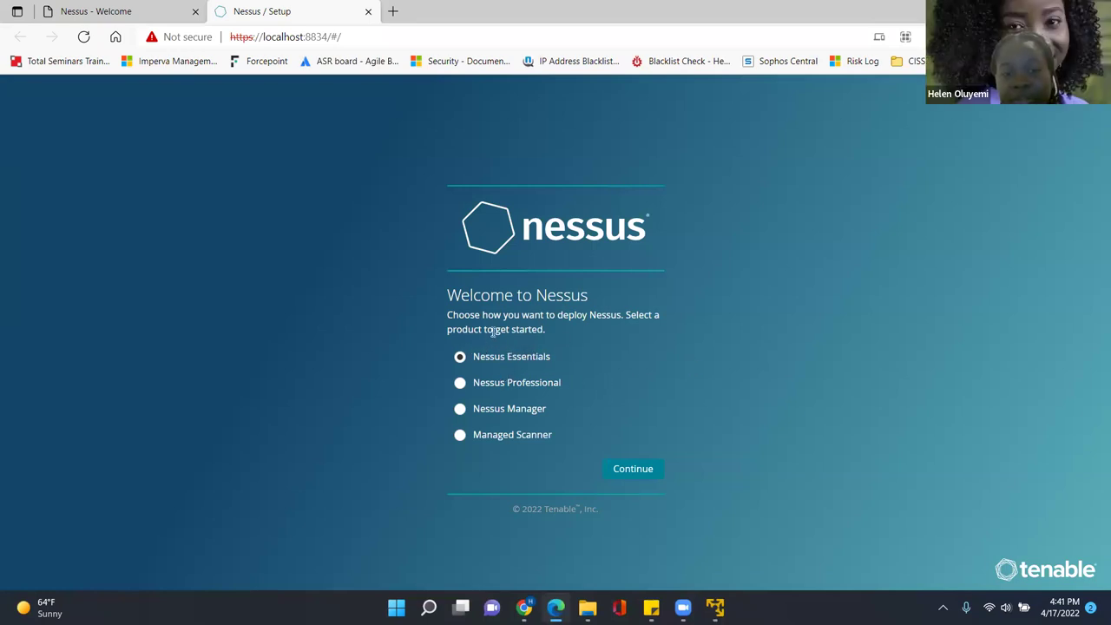
pyautogui.click(633, 470)
pyautogui.write('Hele')
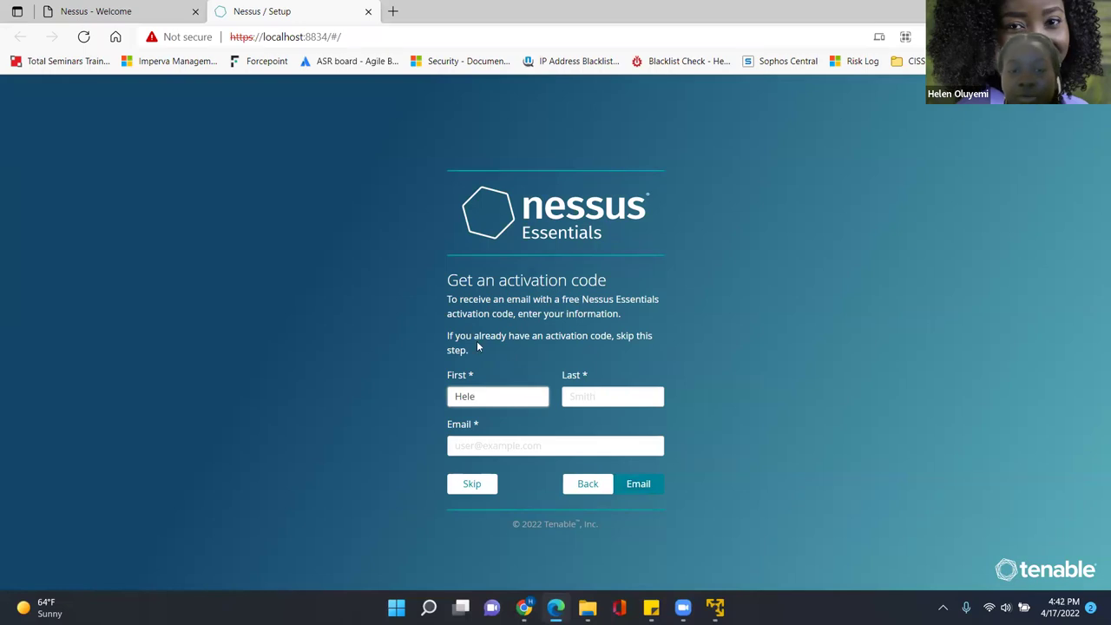
# - Skip requesting a new code and copy the saved activation code from Sticky Notes
pyautogui.click(473, 483)
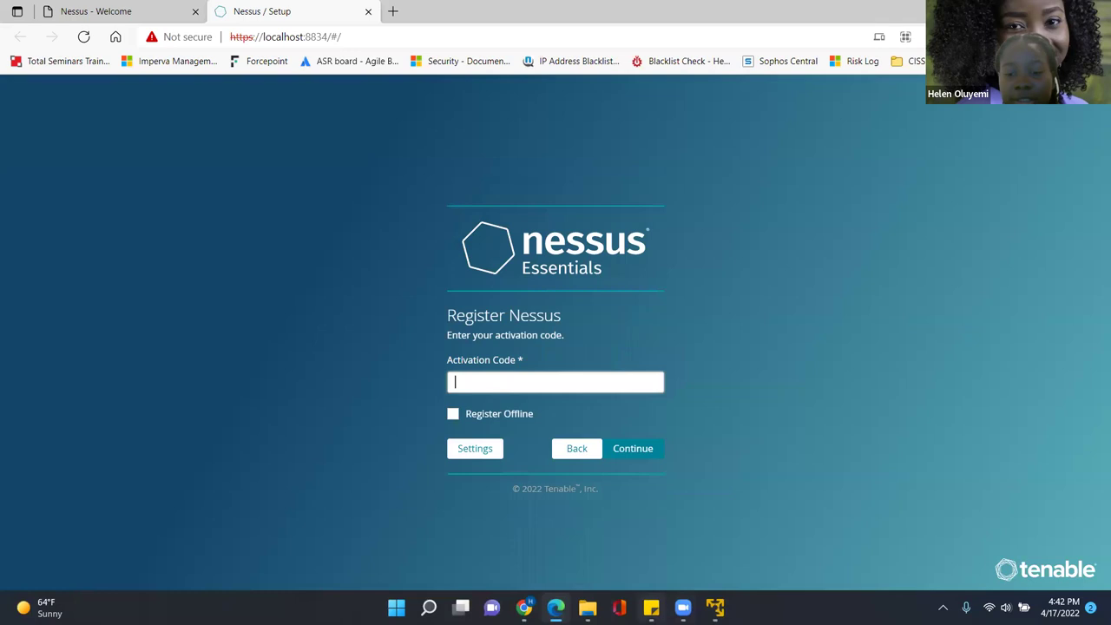
pyautogui.click(652, 608)
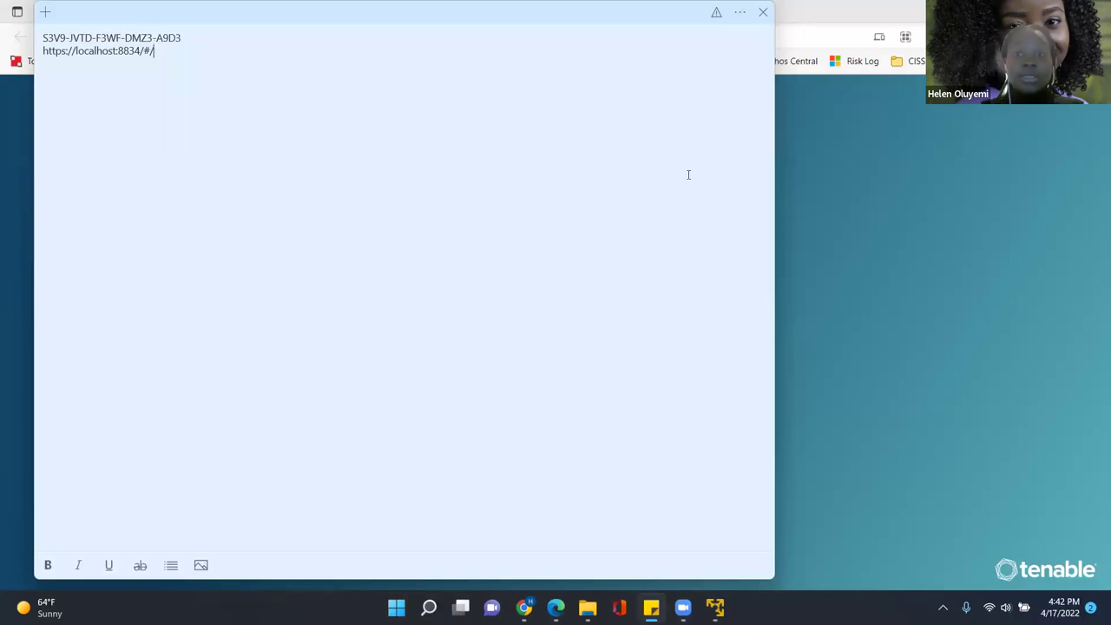
pyautogui.click(909, 287)
pyautogui.click(528, 373)
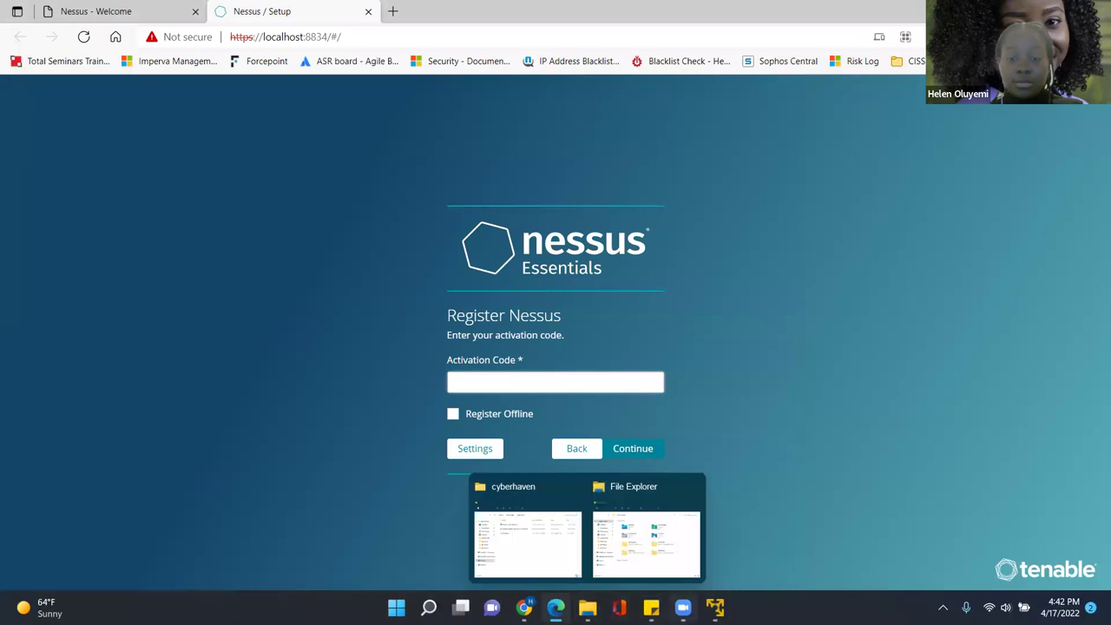
pyautogui.click(651, 607)
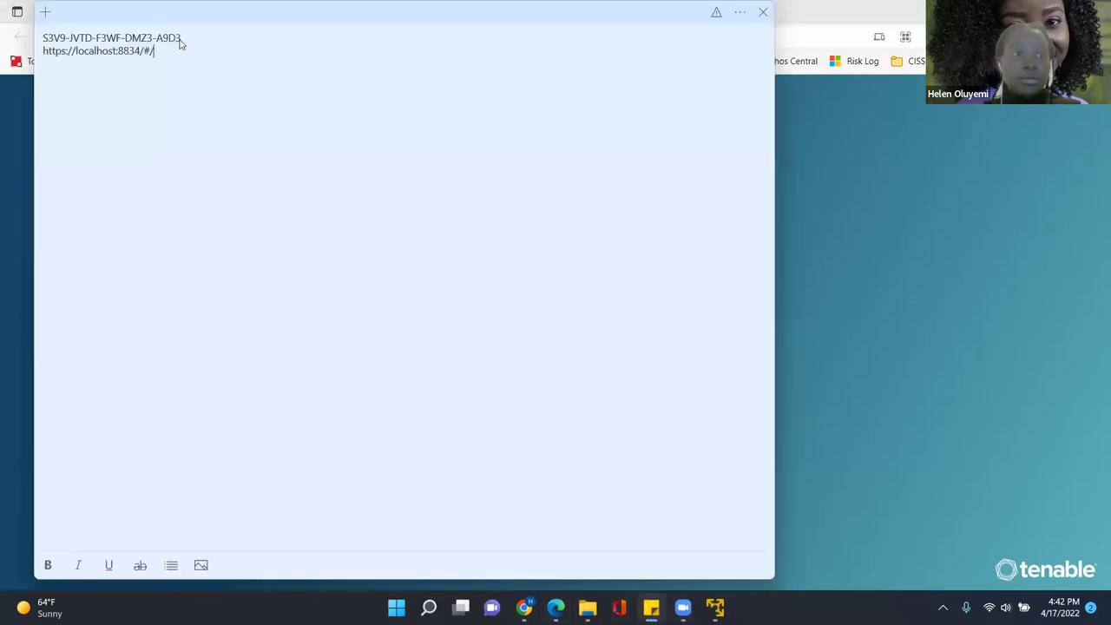
pyautogui.press('Up')
pyautogui.press('Right')
pyautogui.press('Right')
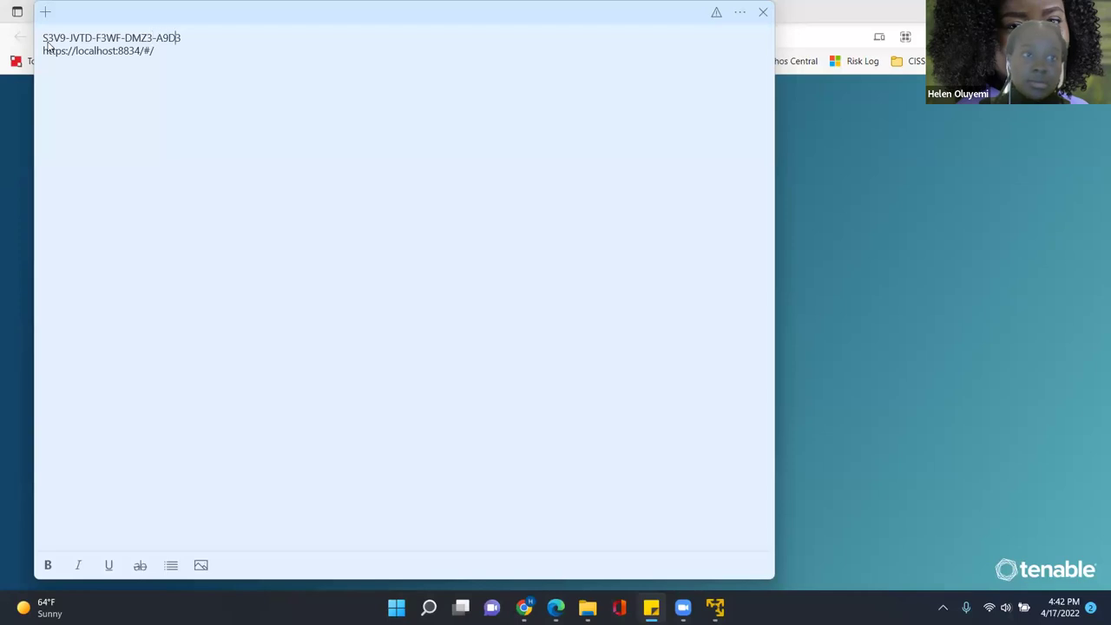
pyautogui.hotkey('shift', 'Left')
pyautogui.hotkey('shift', 'Left')
pyautogui.hotkey('shift', 'Left')
pyautogui.hotkey('shift', 'Left')
pyautogui.hotkey('shift', 'Left')
pyautogui.hotkey('shift', 'Left')
pyautogui.hotkey('shift', 'Left')
pyautogui.hotkey('shift', 'Left')
pyautogui.hotkey('shift', 'Left')
pyautogui.hotkey('shift', 'Left')
pyautogui.hotkey('shift', 'Left')
pyautogui.hotkey('shift', 'Left')
pyautogui.hotkey('shift', 'Left')
pyautogui.hotkey('shift', 'Left')
pyautogui.hotkey('shift', 'Left')
pyautogui.hotkey('shift', 'Left')
pyautogui.hotkey('shift', 'Left')
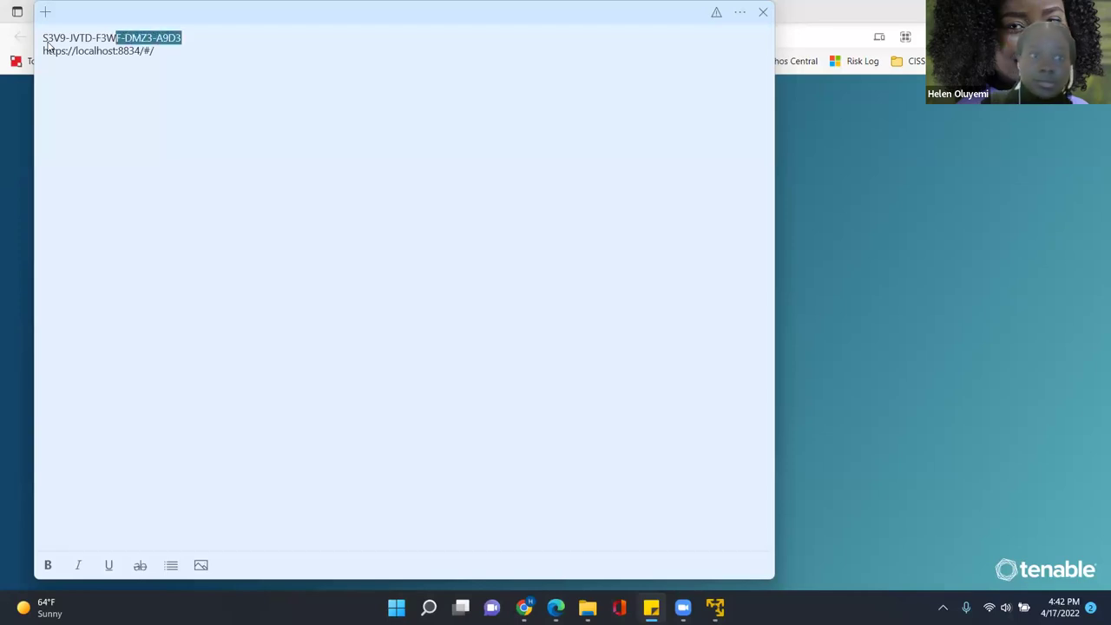
pyautogui.hotkey('shift', 'Left')
pyautogui.hotkey('shift', 'Left')
pyautogui.hotkey('shift', 'Left')
pyautogui.hotkey('shift', 'Left')
pyautogui.hotkey('shift', 'Left')
pyautogui.hotkey('shift', 'Left')
pyautogui.hotkey('shift', 'Left')
pyautogui.hotkey('ctrl', 'c')
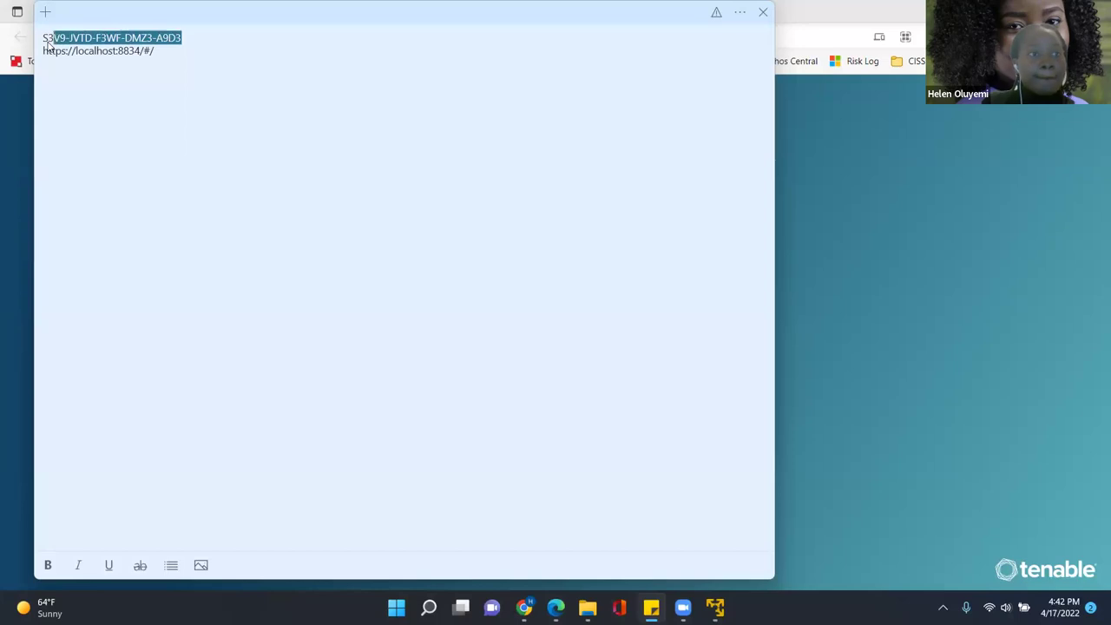
# - Paste the activation code into the Nessus Activation Code field and continue
pyautogui.click(838, 324)
pyautogui.click(517, 375)
pyautogui.hotkey('ctrl', 'v')
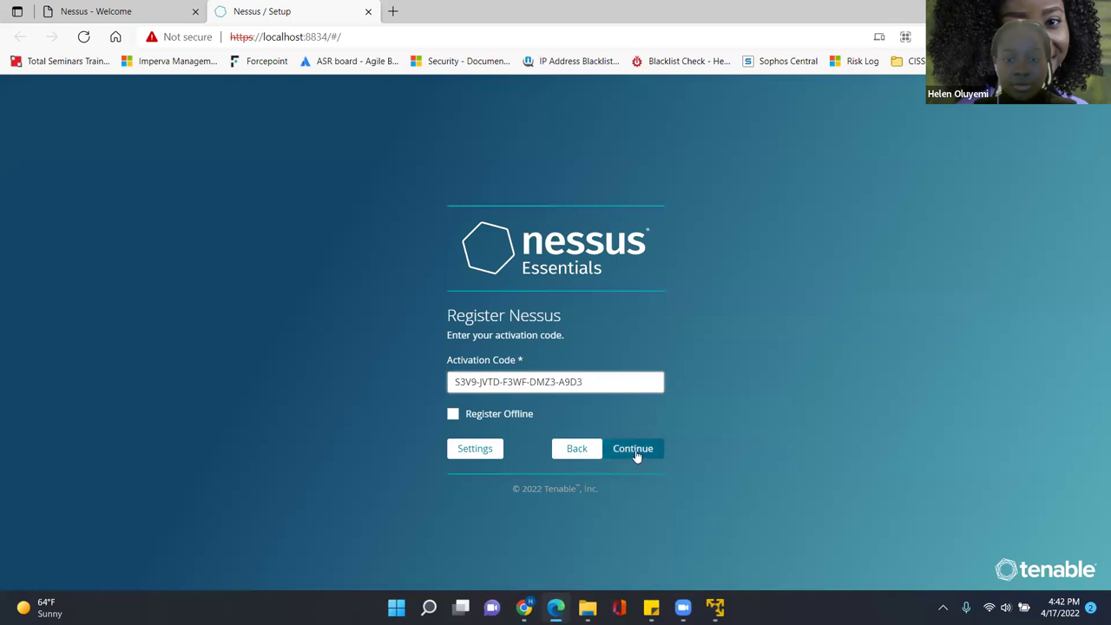
pyautogui.click(633, 449)
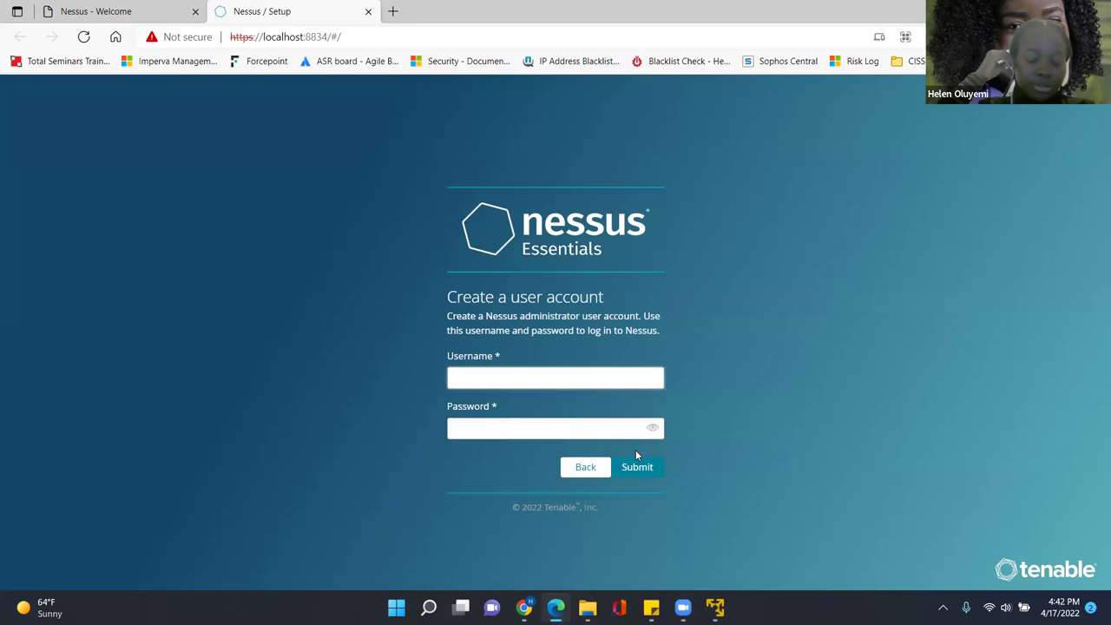
# - Enter the admin username and password, fixing a typo, and submit the Nessus account form
pyautogui.write('cyber')
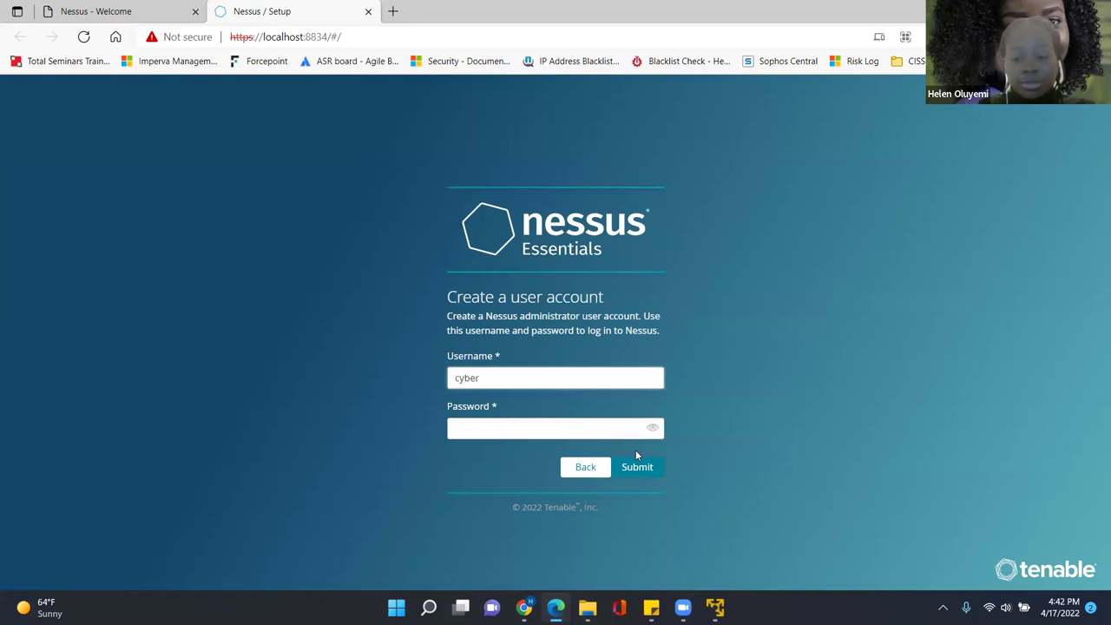
pyautogui.write('haven')
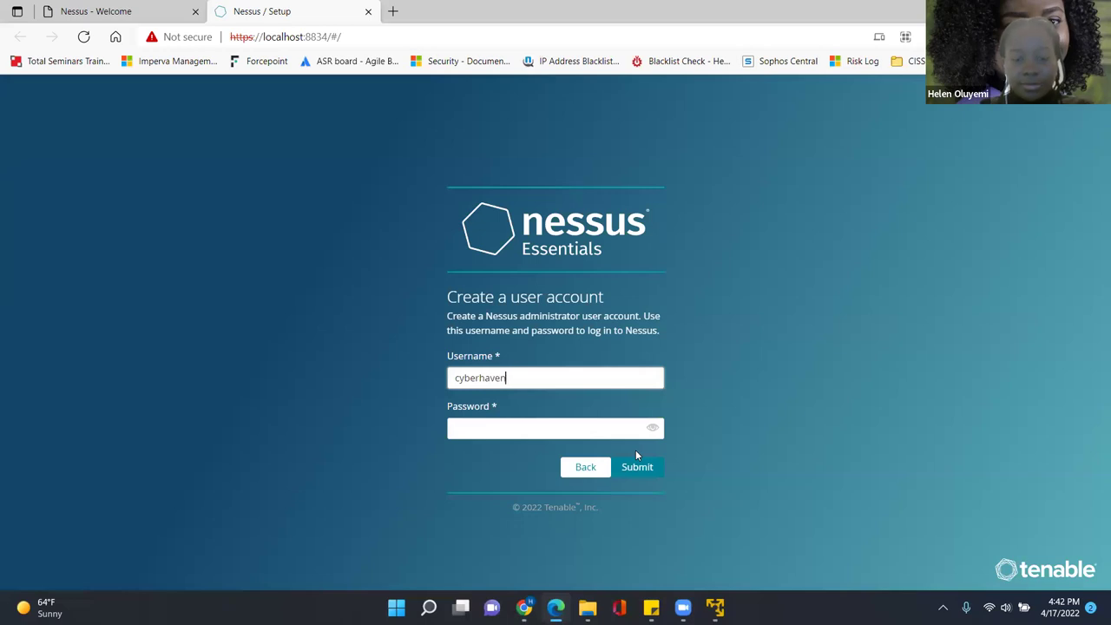
pyautogui.click(593, 428)
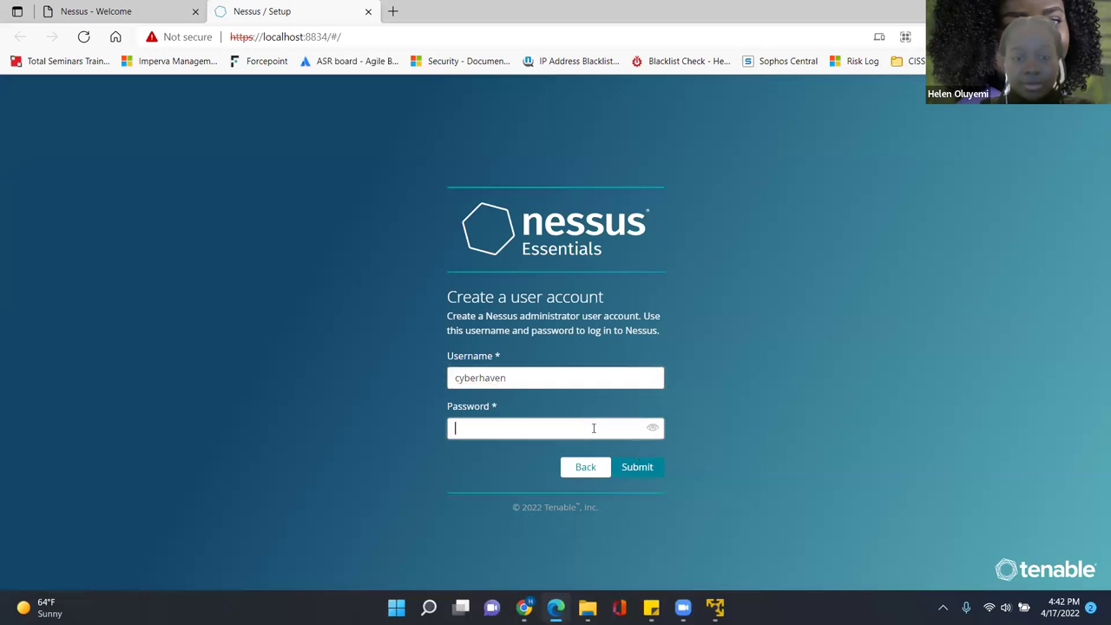
pyautogui.write('cy')
pyautogui.press('BackSpace')
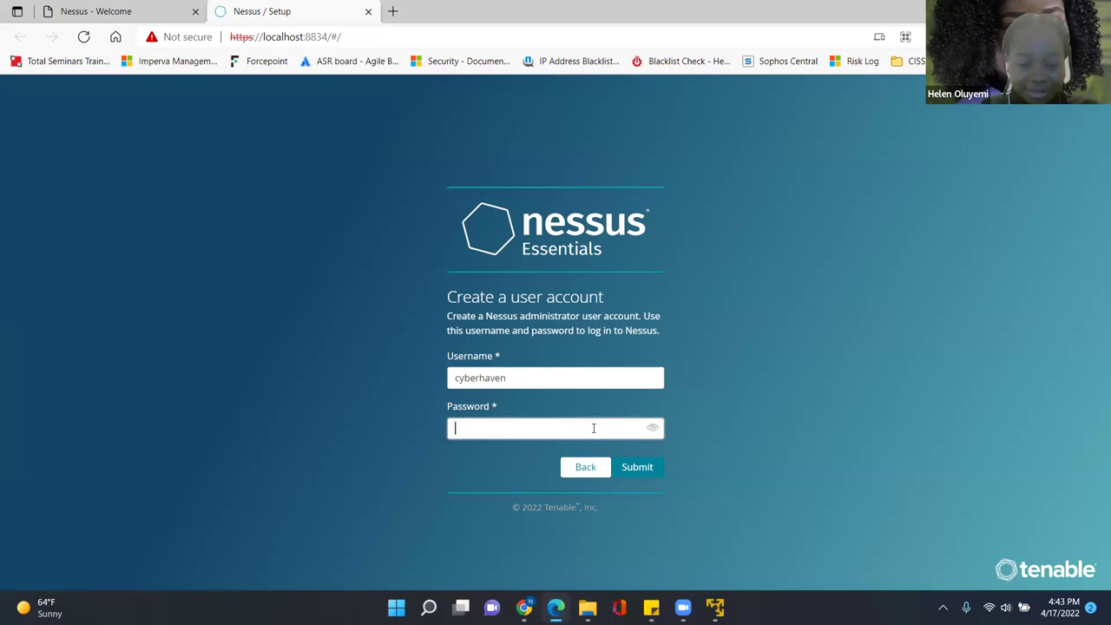
pyautogui.write('*****')
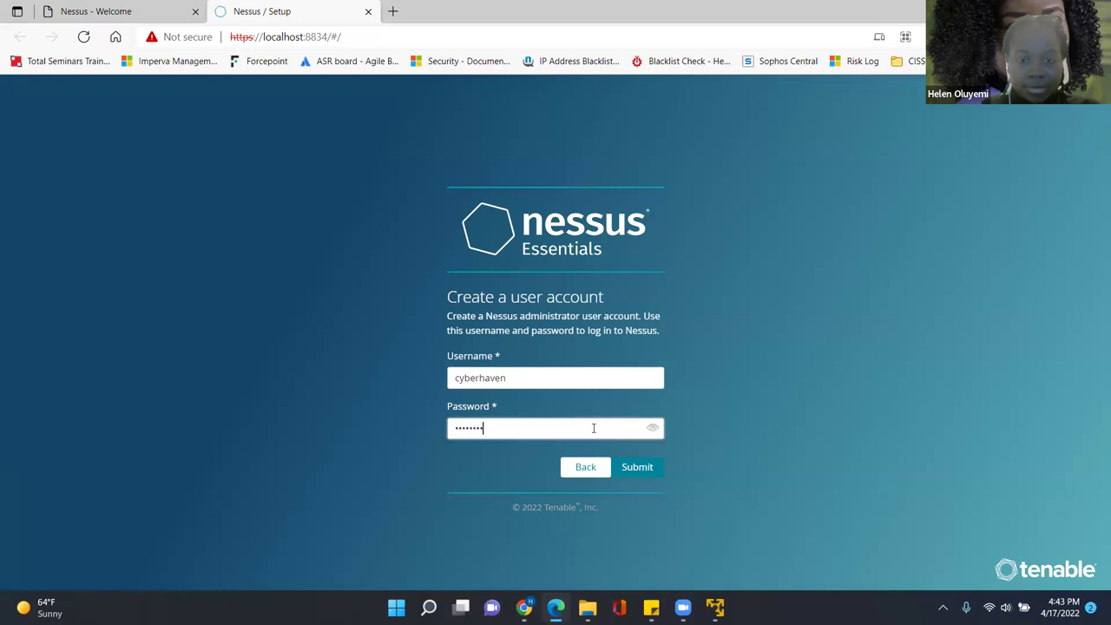
pyautogui.click(638, 467)
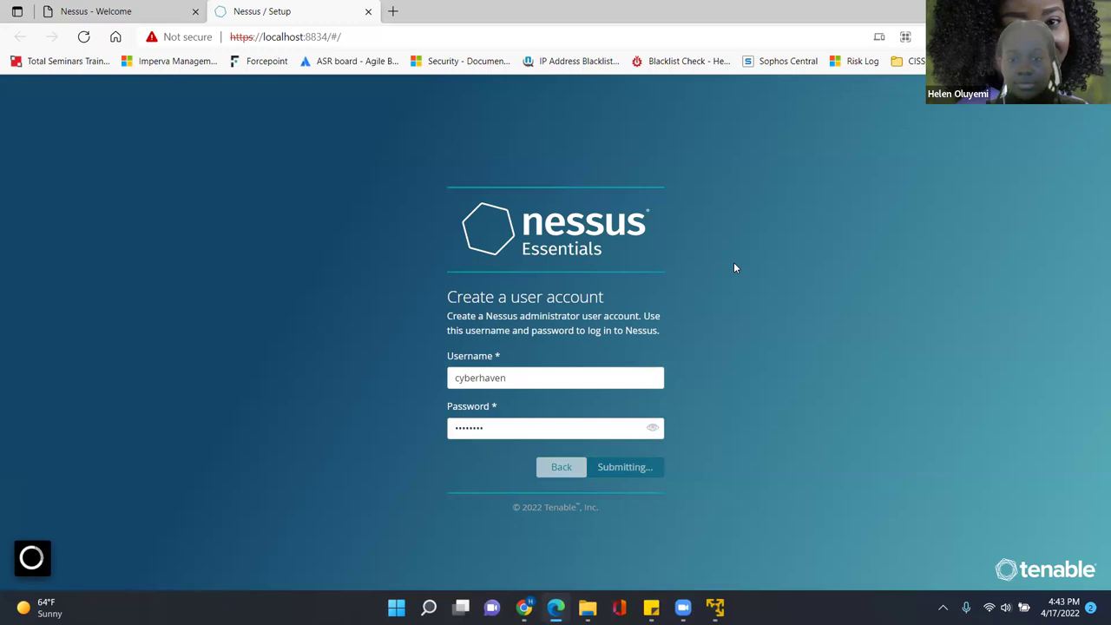
# - Leave Nessus on Setup Complete and switch to VMware Player's VT-x error
pyautogui.click(715, 608)
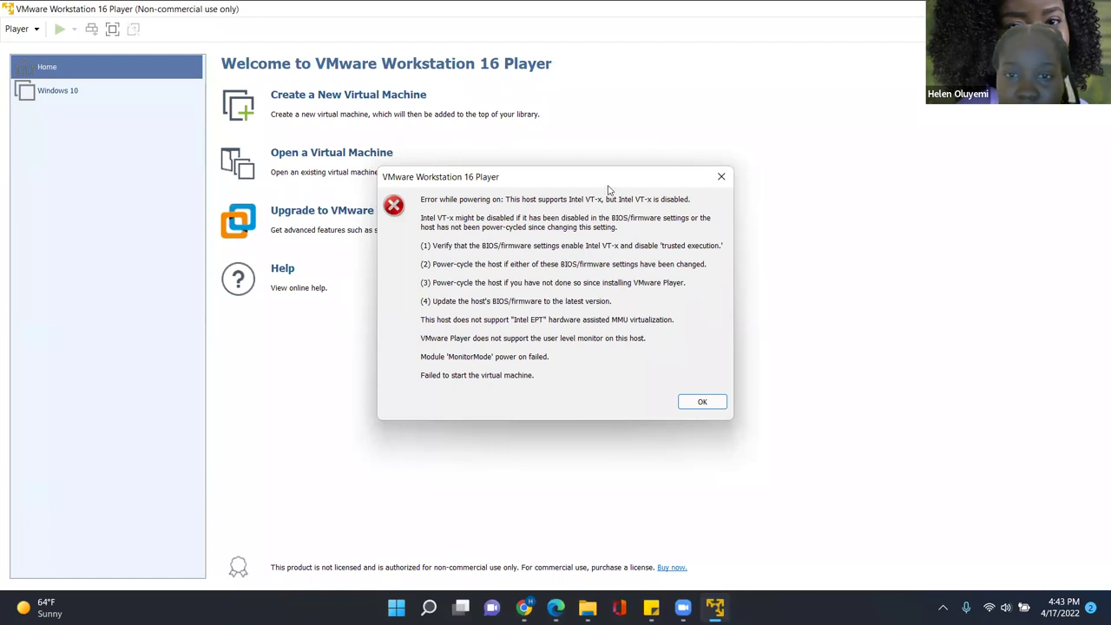
# - Nudge the VT-x error dialog slightly to the right, then bring up Windows search
pyautogui.moveTo(658, 186); pyautogui.dragTo(712, 189)
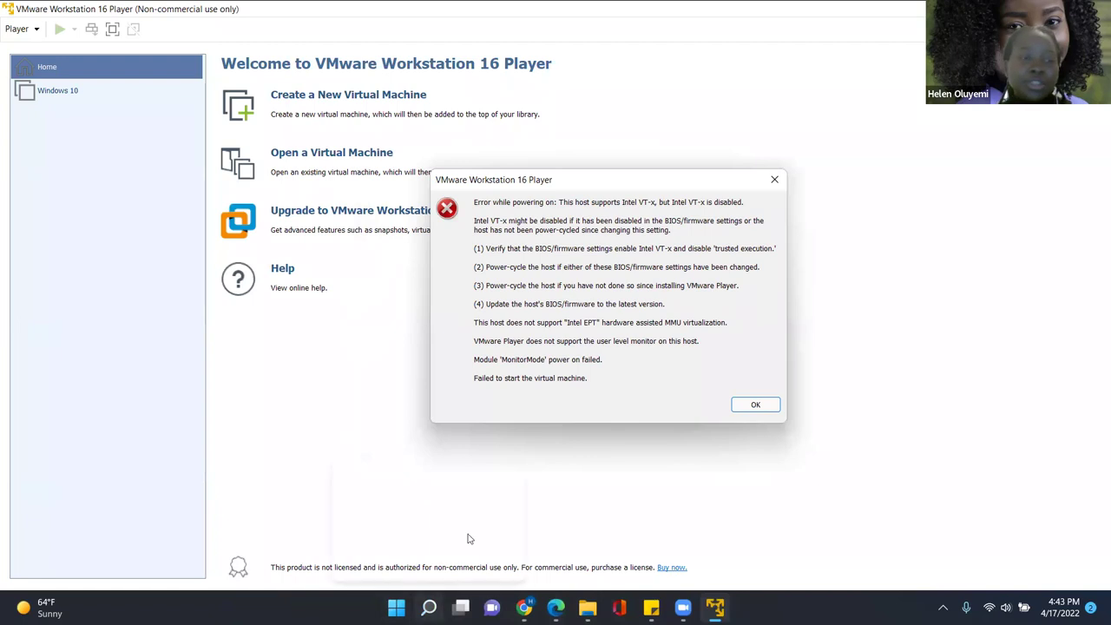
pyautogui.click(429, 607)
# - Search for and launch Snipping Tool
pyautogui.write('sti')
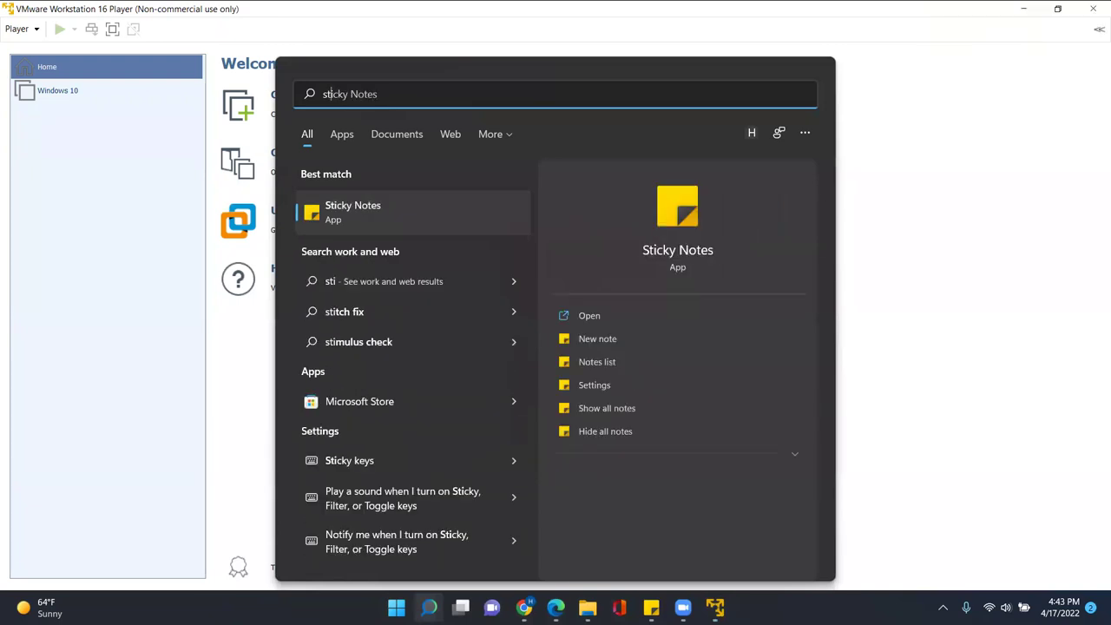
pyautogui.press('BackSpace')
pyautogui.press('BackSpace')
pyautogui.write('n')
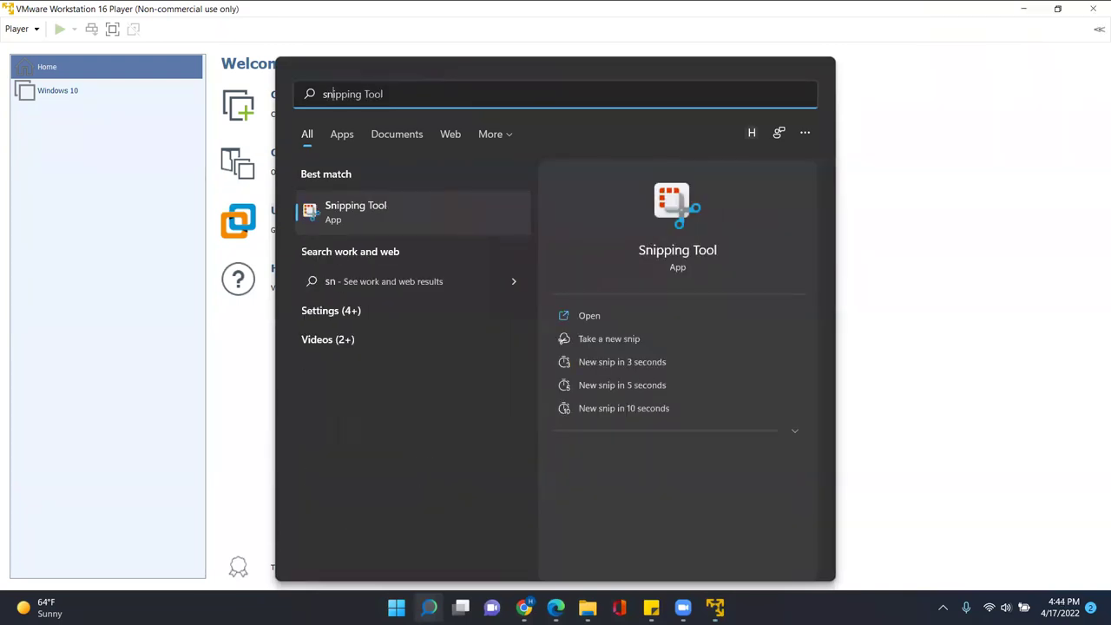
pyautogui.click(382, 207)
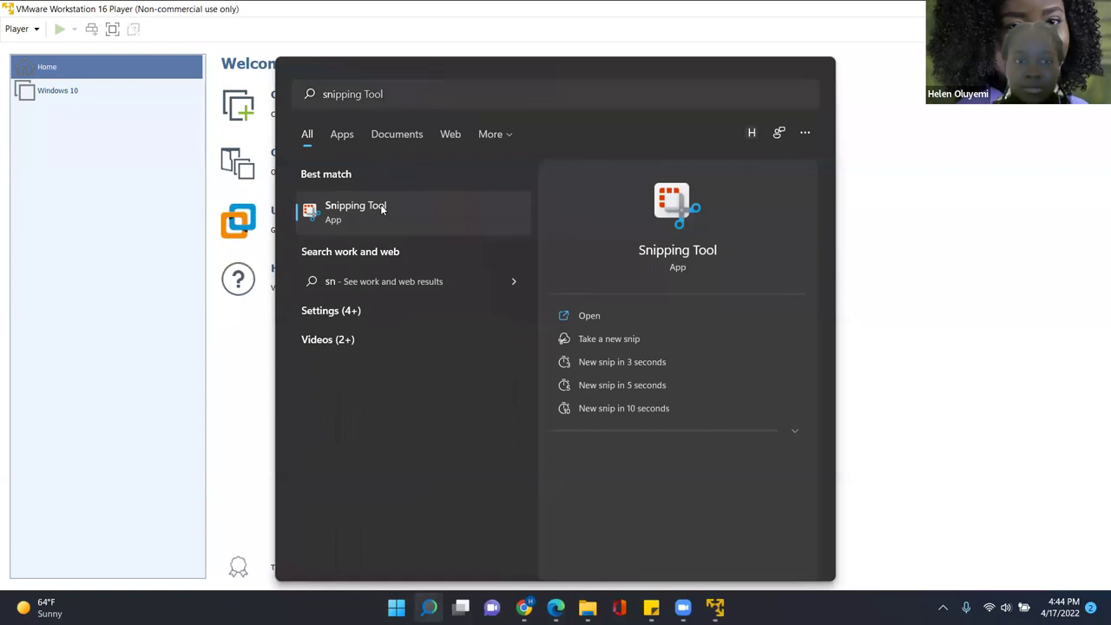
pyautogui.click(602, 316)
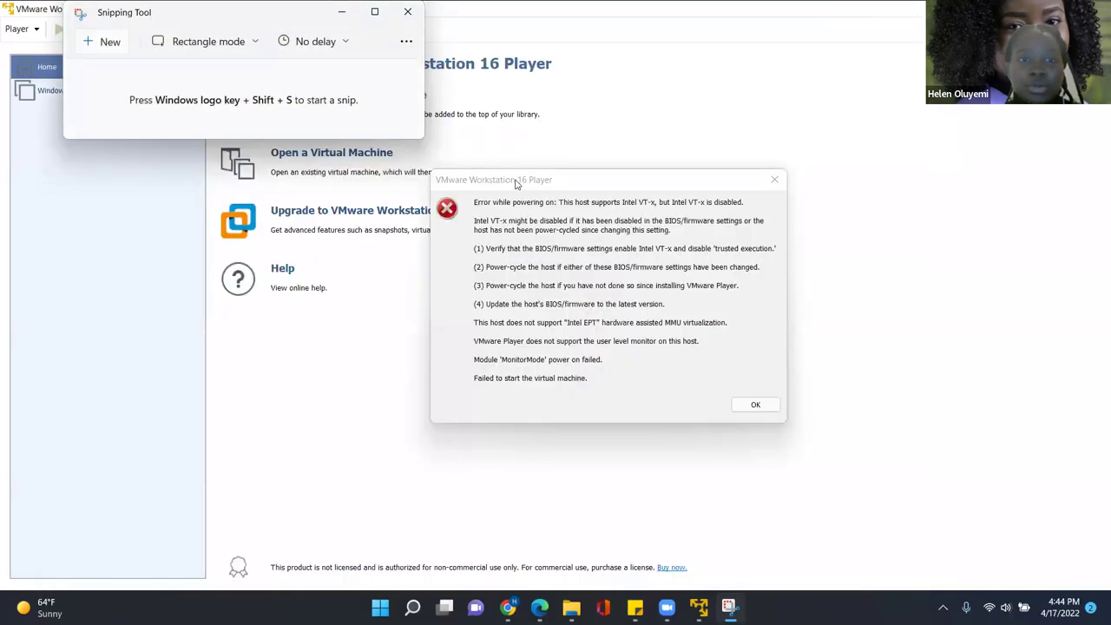
# - Snip the region around the VT-x error with Win+Shift+S, then dismiss the error
pyautogui.click(425, 174)
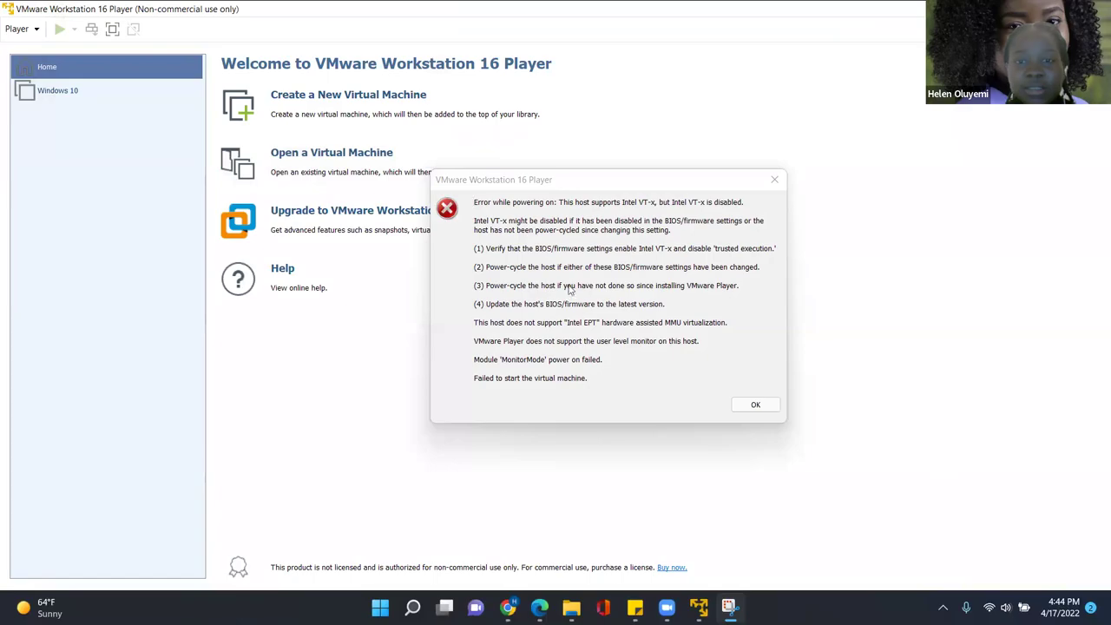
pyautogui.press('super+shift+s')
pyautogui.moveTo(419, 166); pyautogui.dragTo(804, 441)
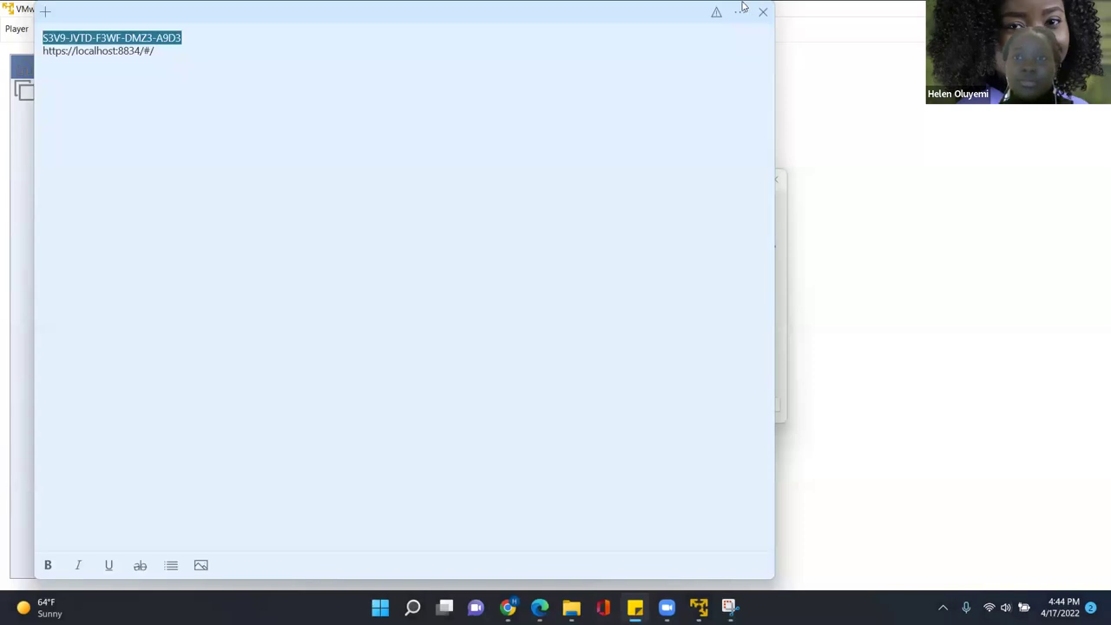
pyautogui.click(880, 122)
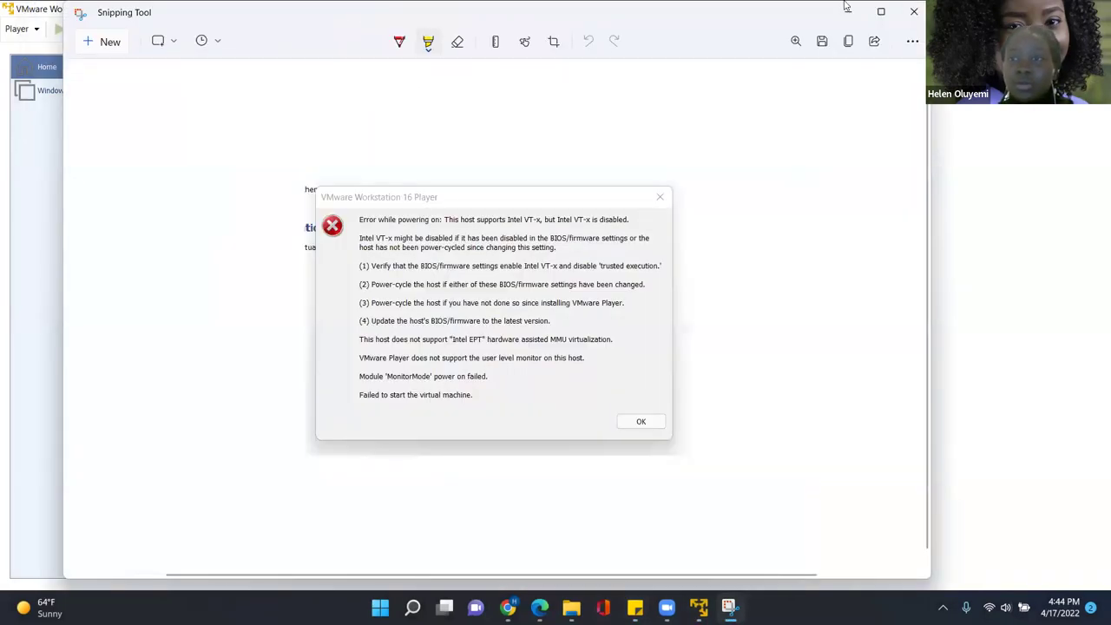
pyautogui.click(848, 11)
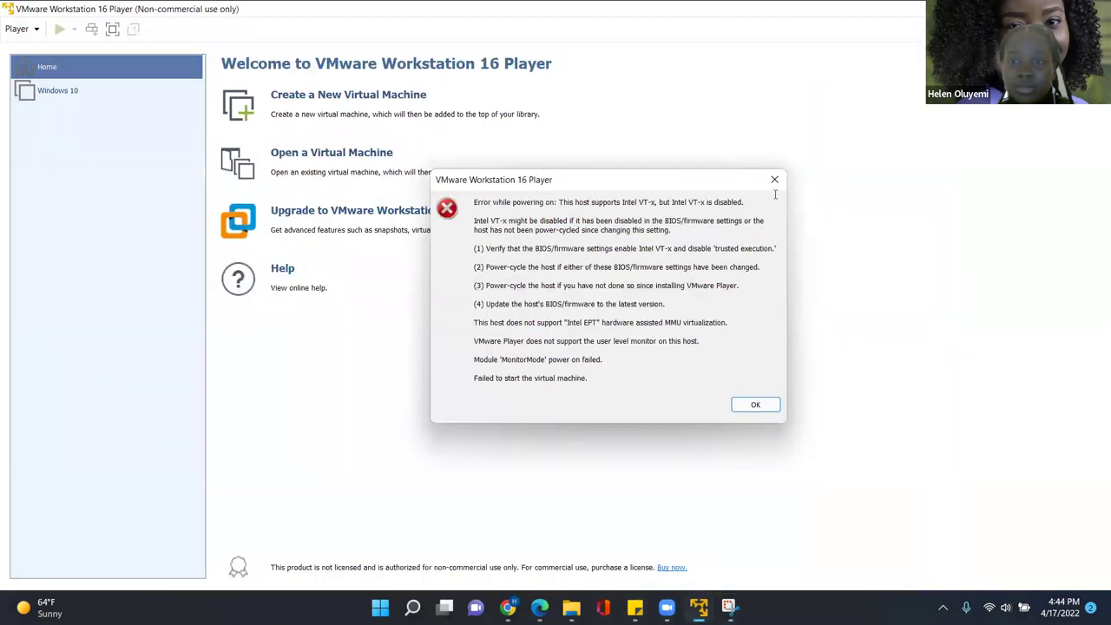
pyautogui.click(769, 407)
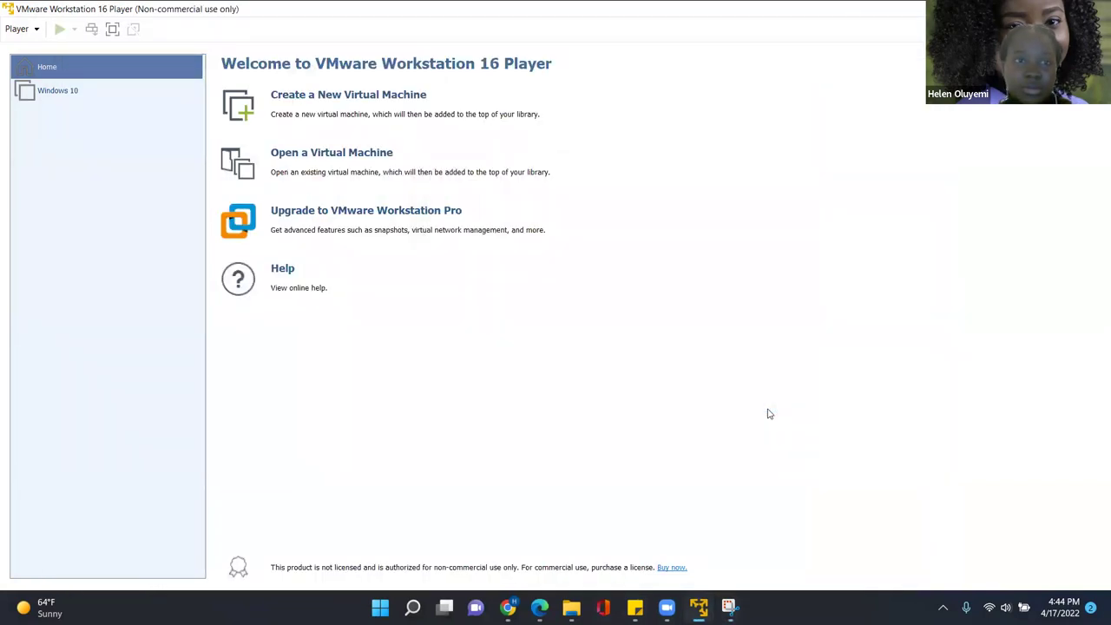
# - Select the Windows 10 VM and open its virtual machine settings
pyautogui.click(74, 97)
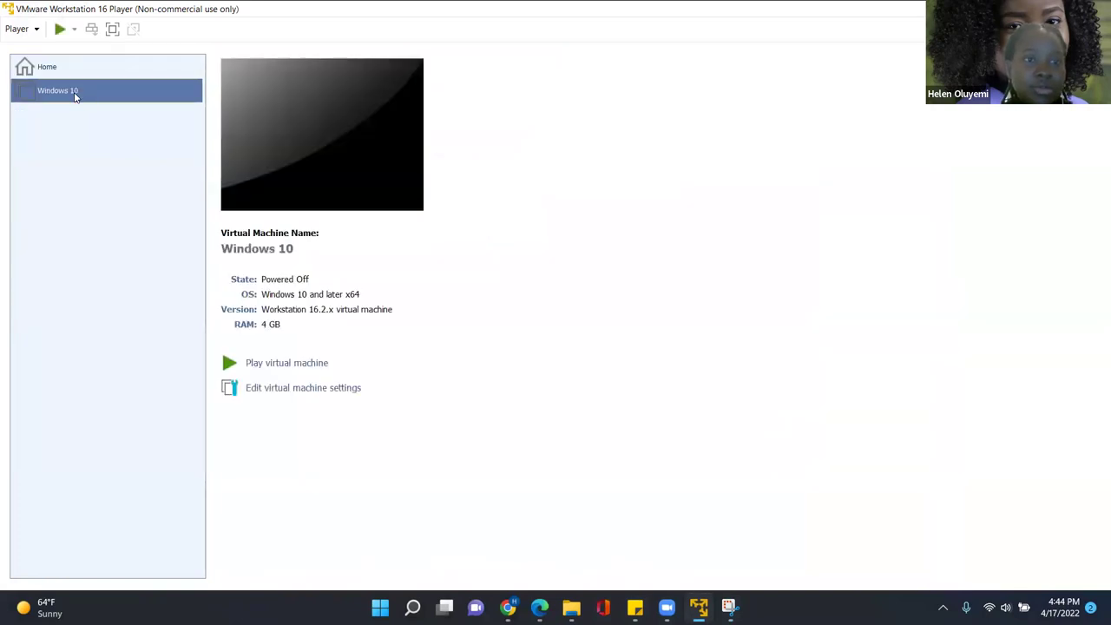
pyautogui.click(295, 388)
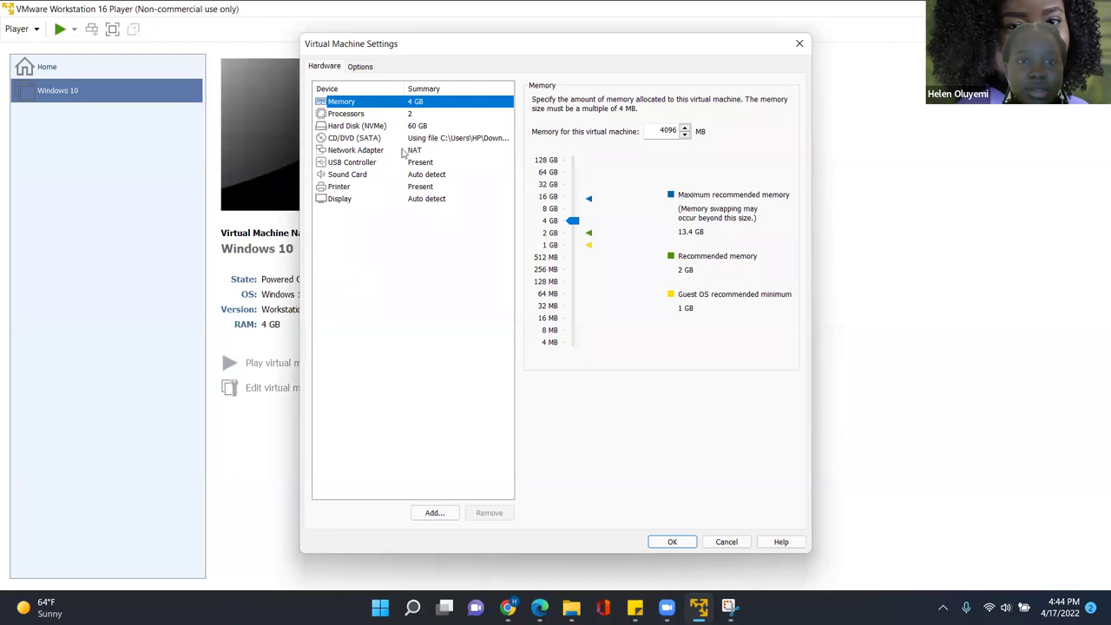
# - Switch the Windows 10 network adapter from NAT to Bridged, then view the captured error
pyautogui.click(375, 152)
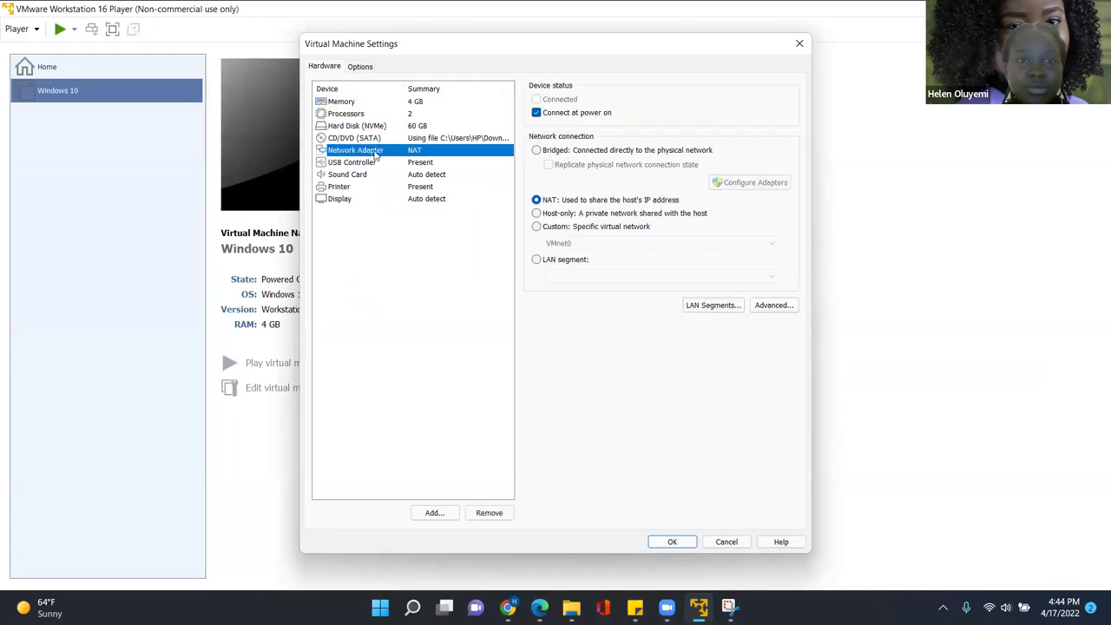
pyautogui.click(537, 151)
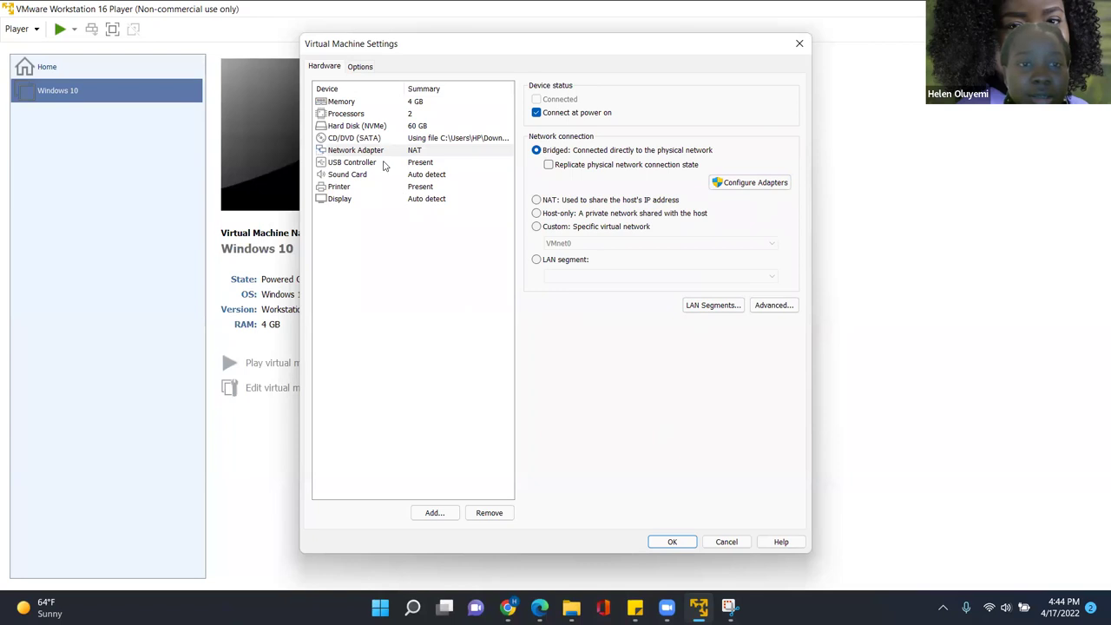
pyautogui.click(385, 163)
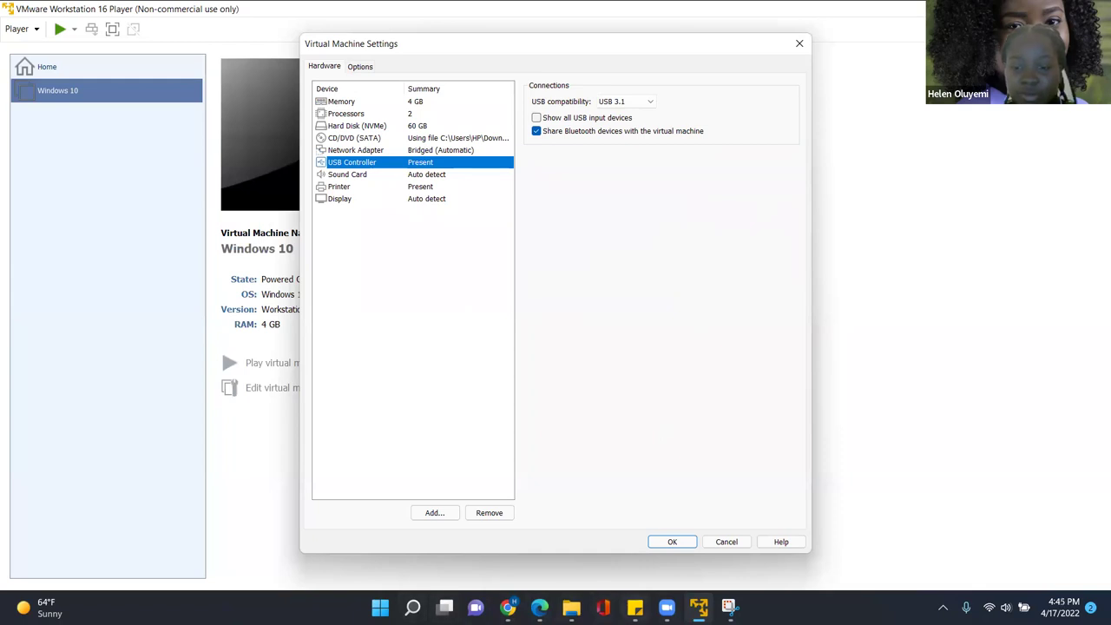
pyautogui.click(730, 607)
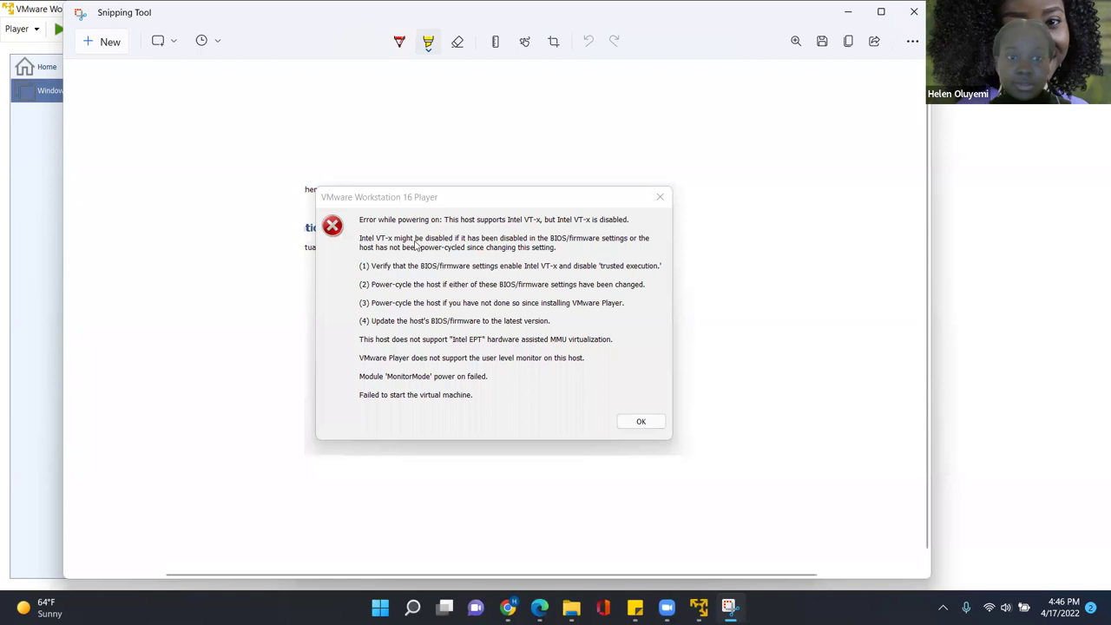
# - Alt+Tab from Snipping Tool back to the Windows 10 VM's settings dialog
pyautogui.hotkey('alt', 'Tab')
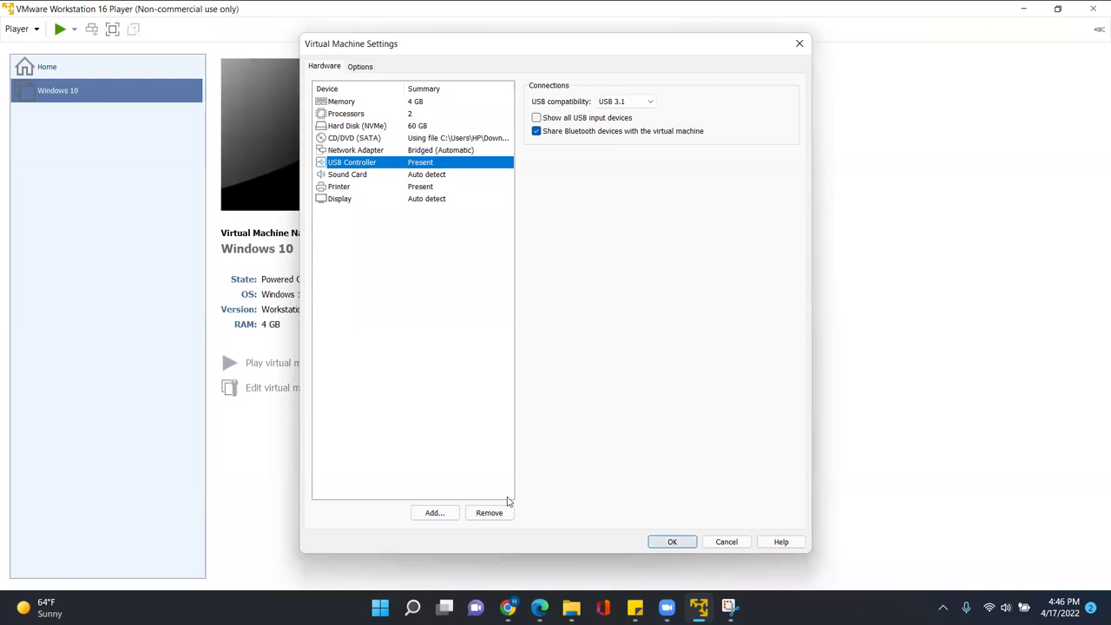
# - Confirm the adapter is Bridged, close the settings, and return to the Home page
pyautogui.click(448, 153)
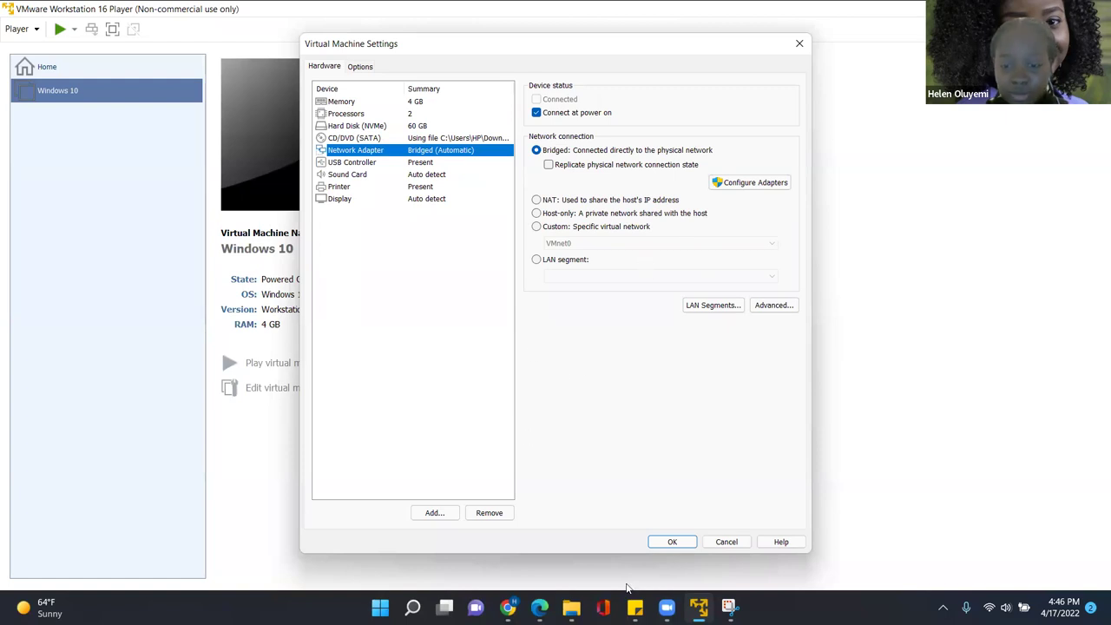
pyautogui.press('Return')
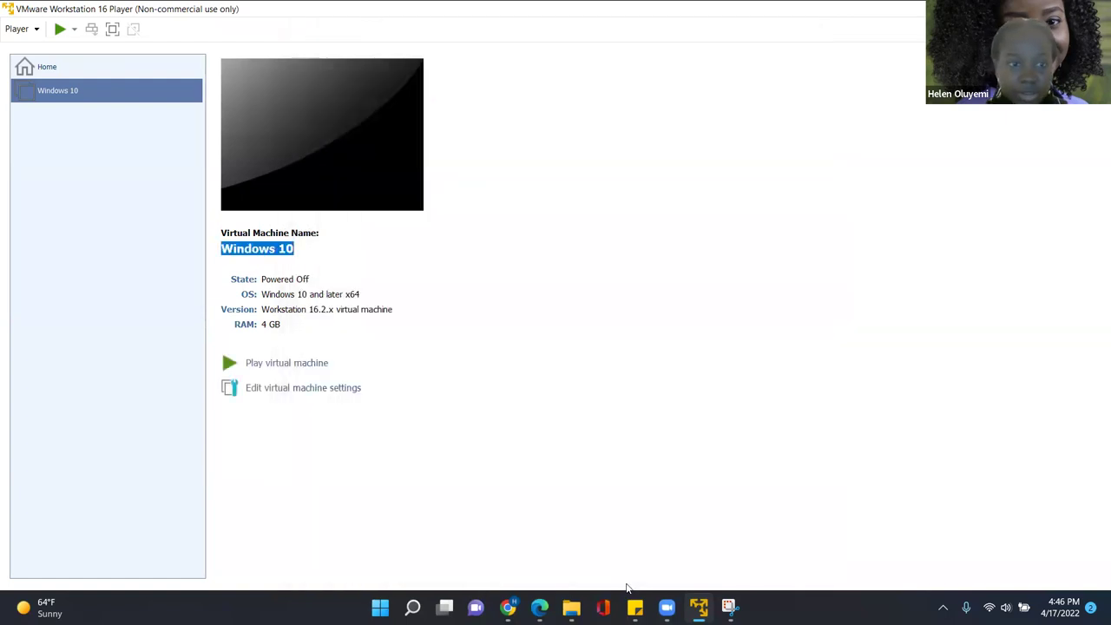
pyautogui.click(50, 68)
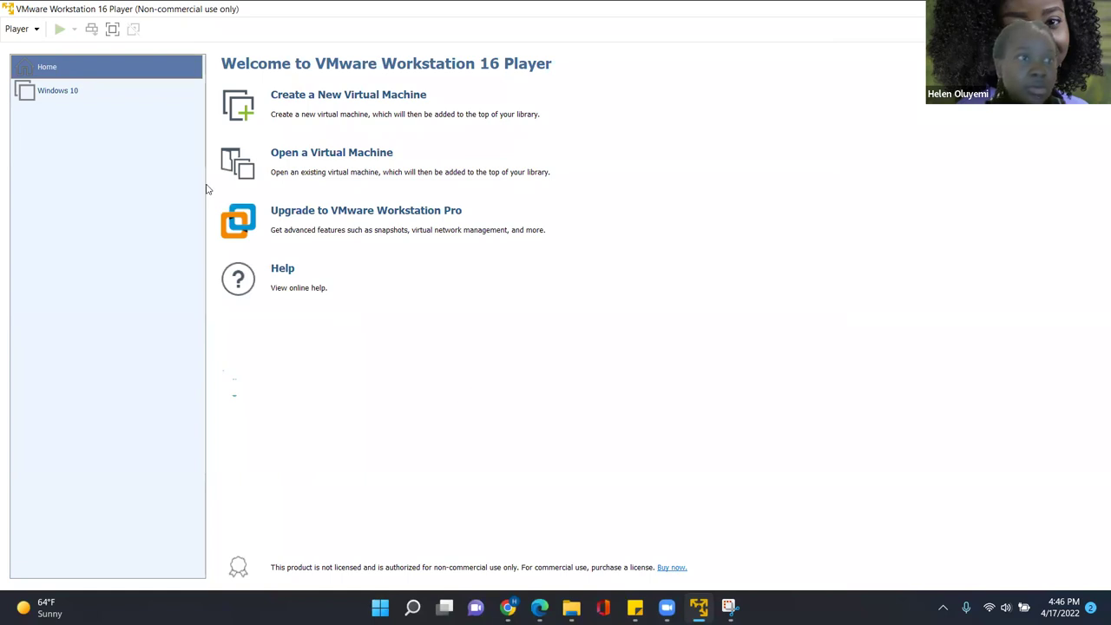
# - Try powering on the Windows 10 VM, which fails on VT-x, then switch to Chrome
pyautogui.click(39, 33)
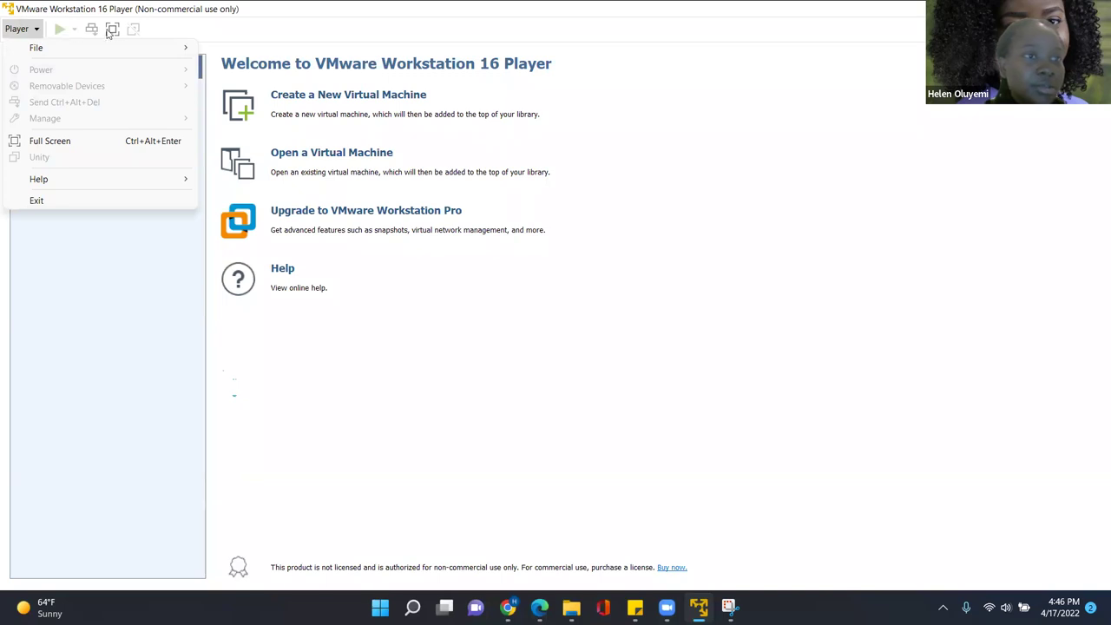
pyautogui.click(103, 358)
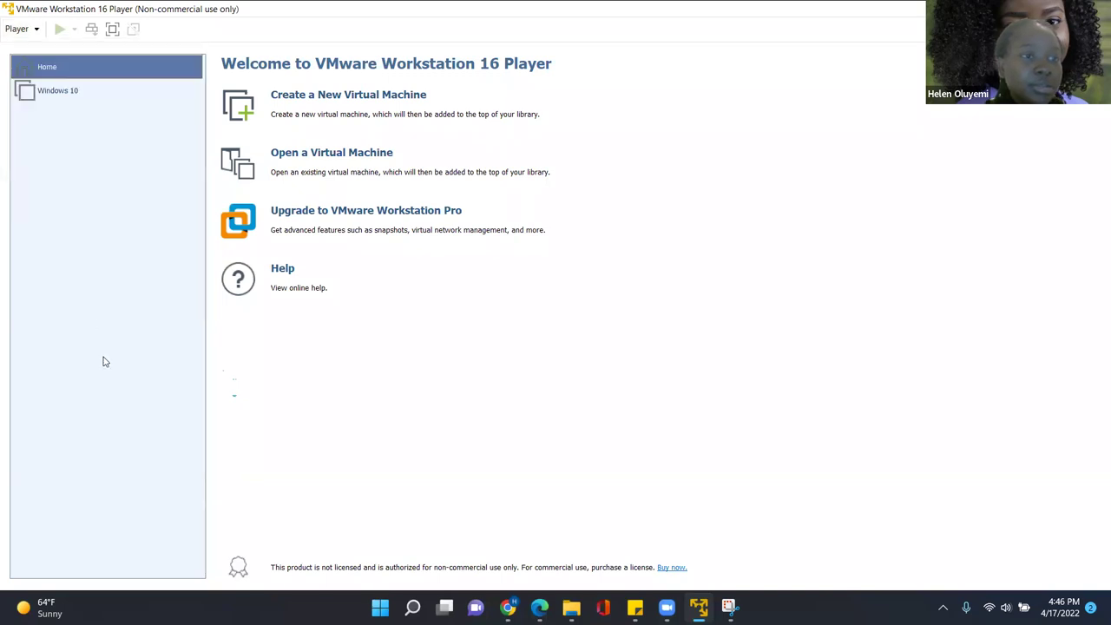
pyautogui.click(48, 98)
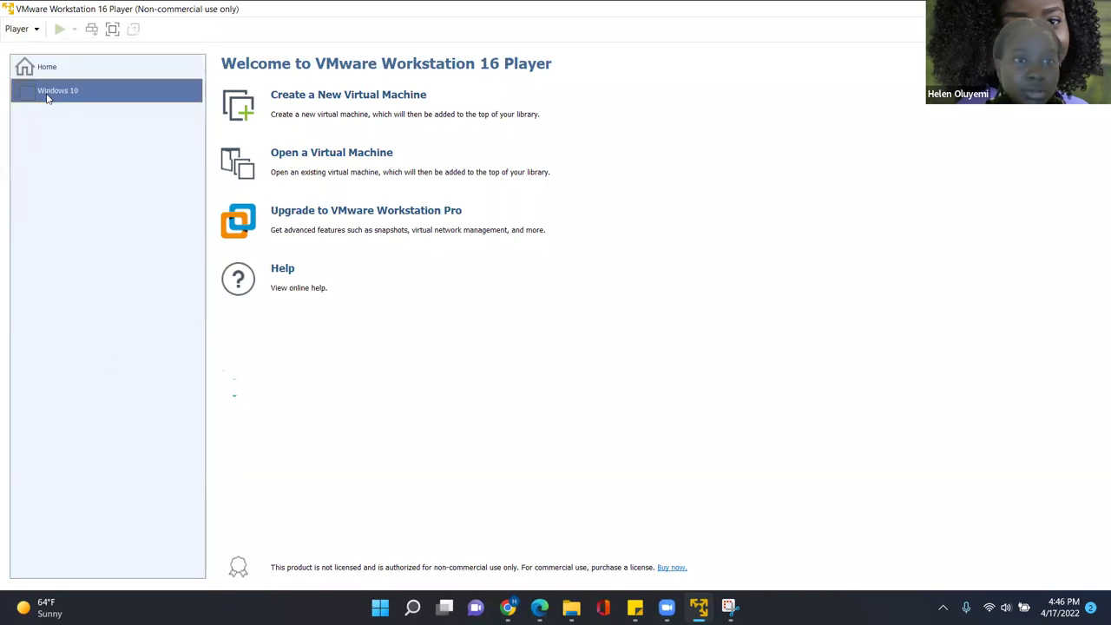
pyautogui.doubleClick(48, 98)
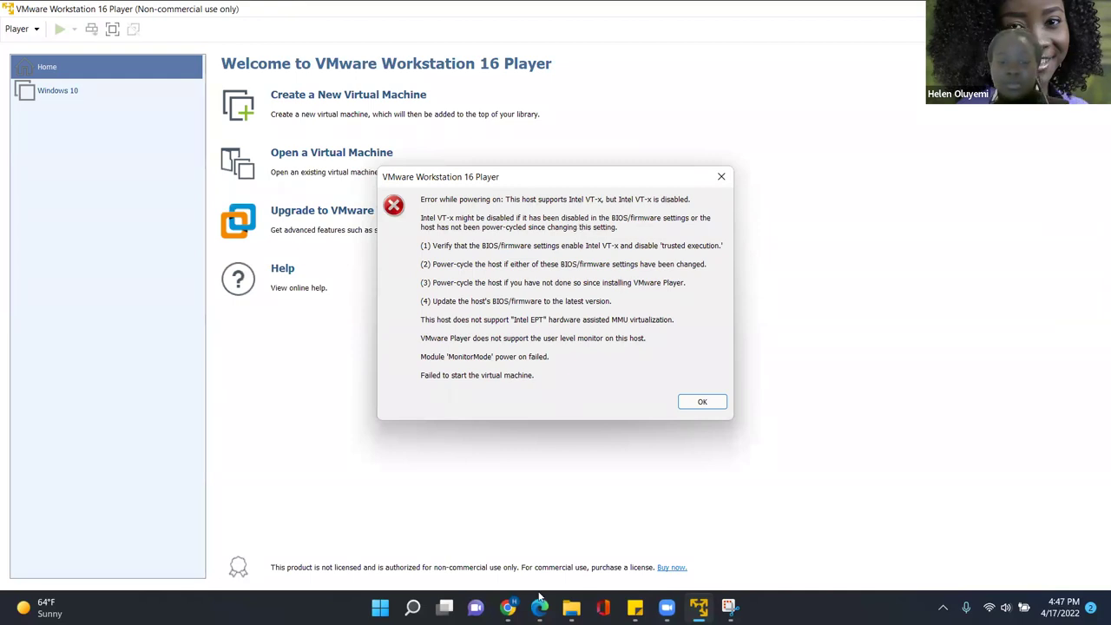
pyautogui.click(508, 607)
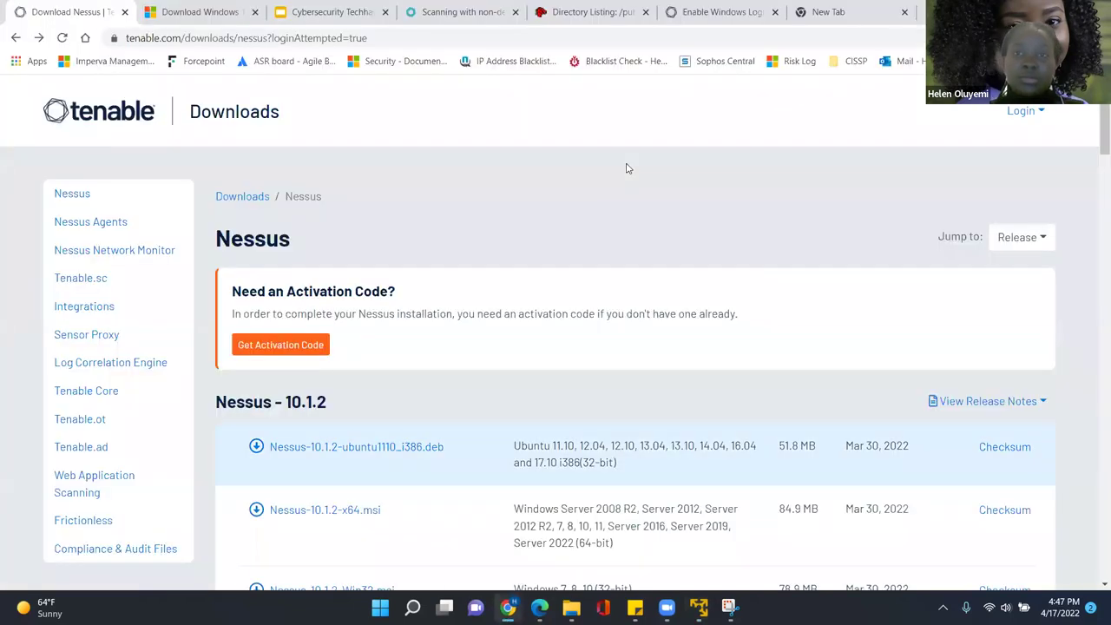
# - Run a Google search for 'intel vt-x' from the new tab
pyautogui.click(842, 13)
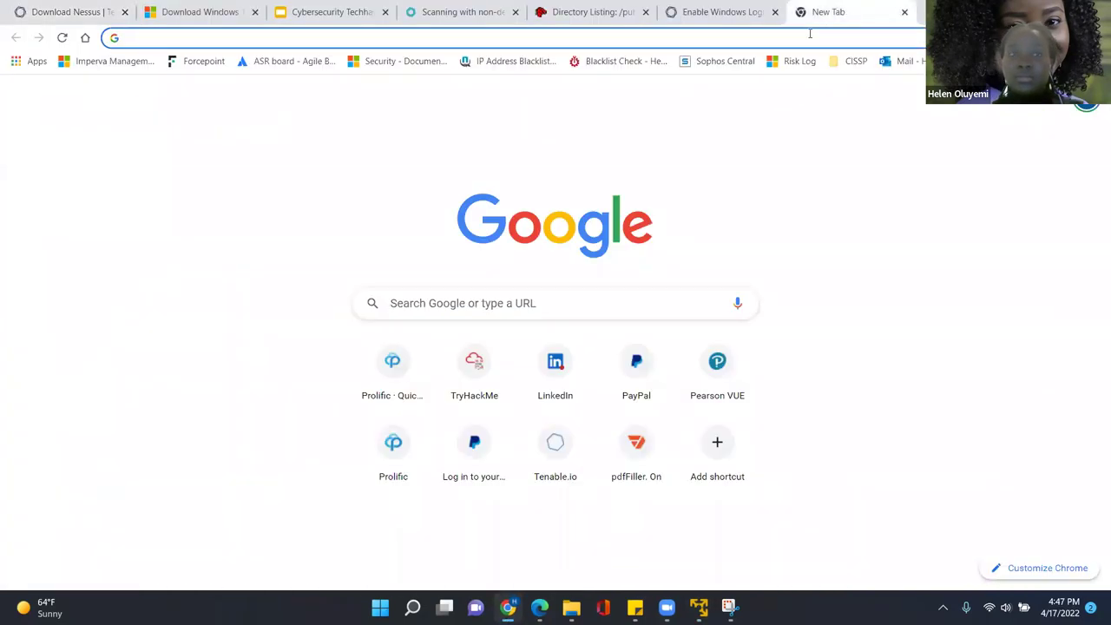
pyautogui.click(810, 33)
pyautogui.write('intel VT')
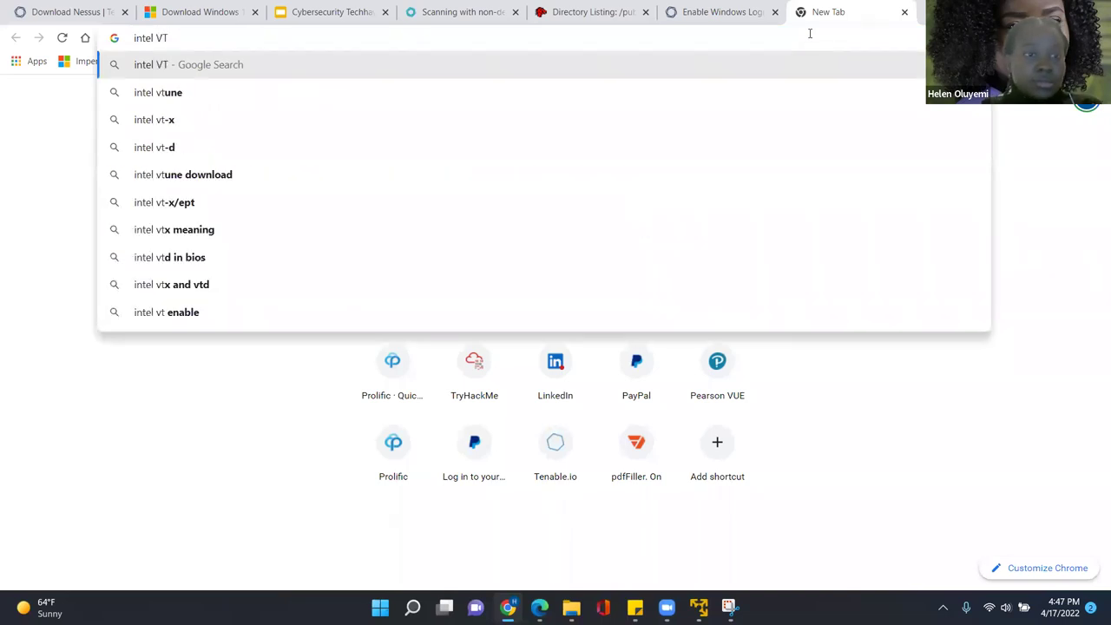
pyautogui.click(741, 127)
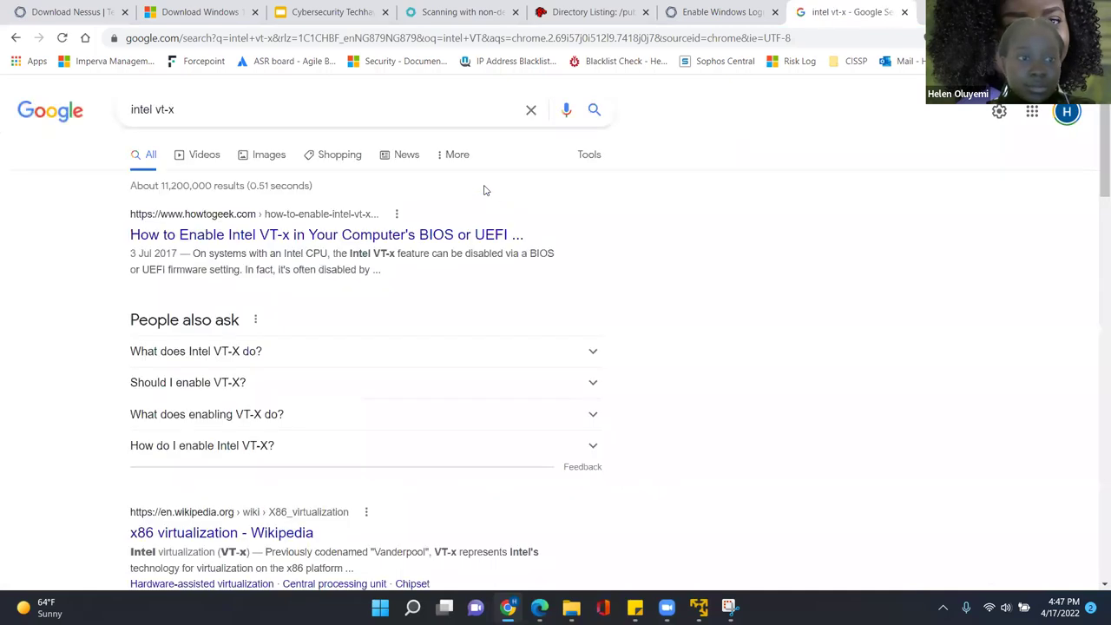
# - Read 'What does Intel VT-X do?' and 'Should I enable VT-X?', then open the How-To Geek guide
pyautogui.scroll(-1, 483, 186)
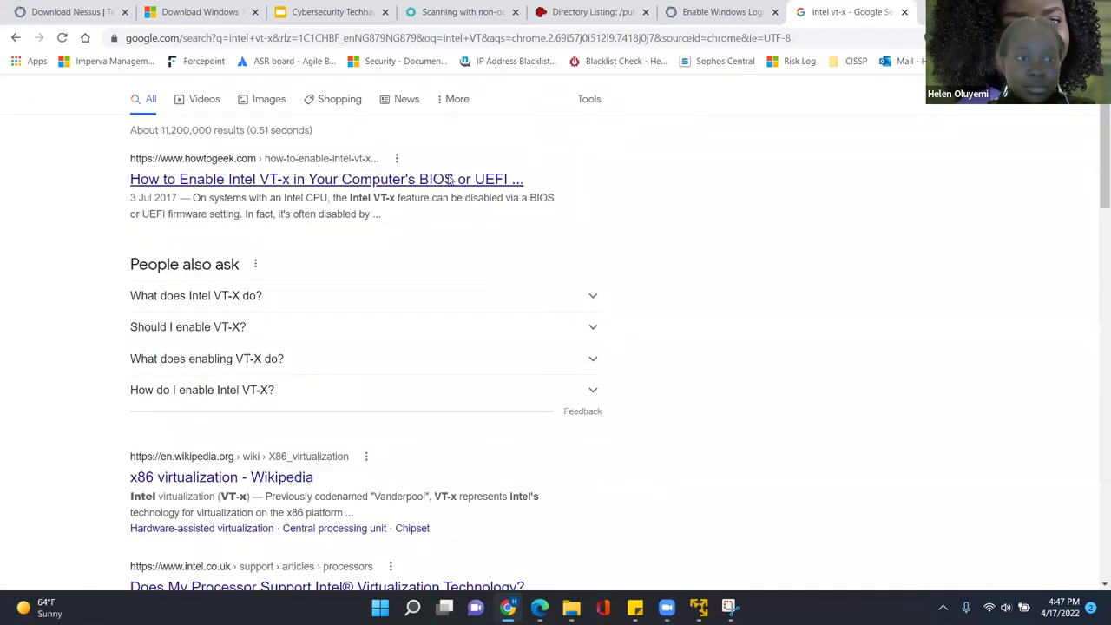
pyautogui.click(450, 179)
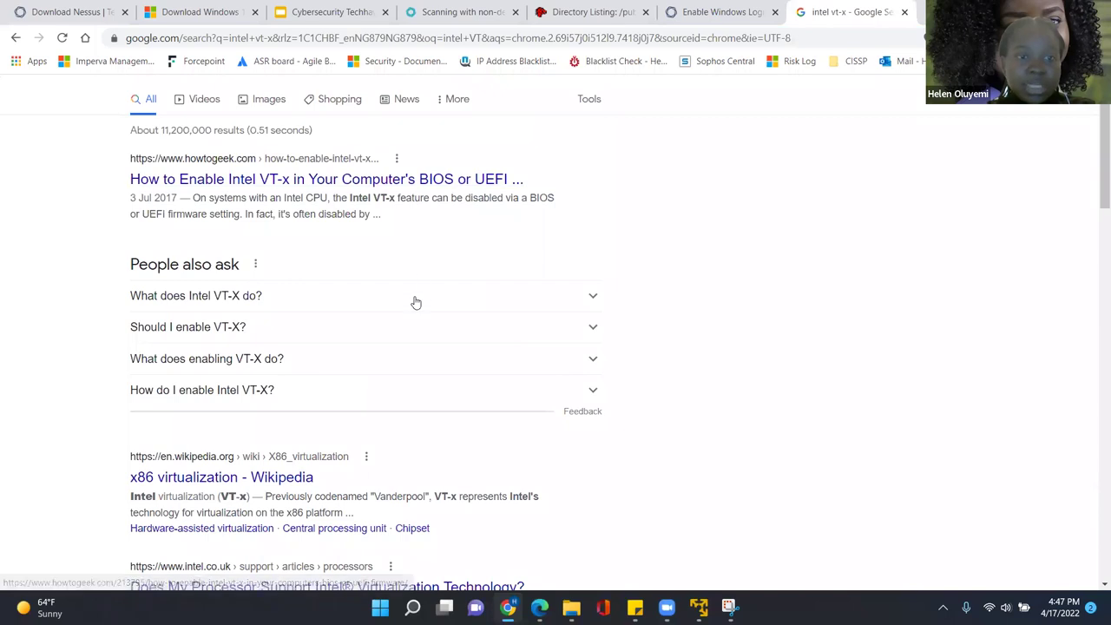
pyautogui.click(415, 300)
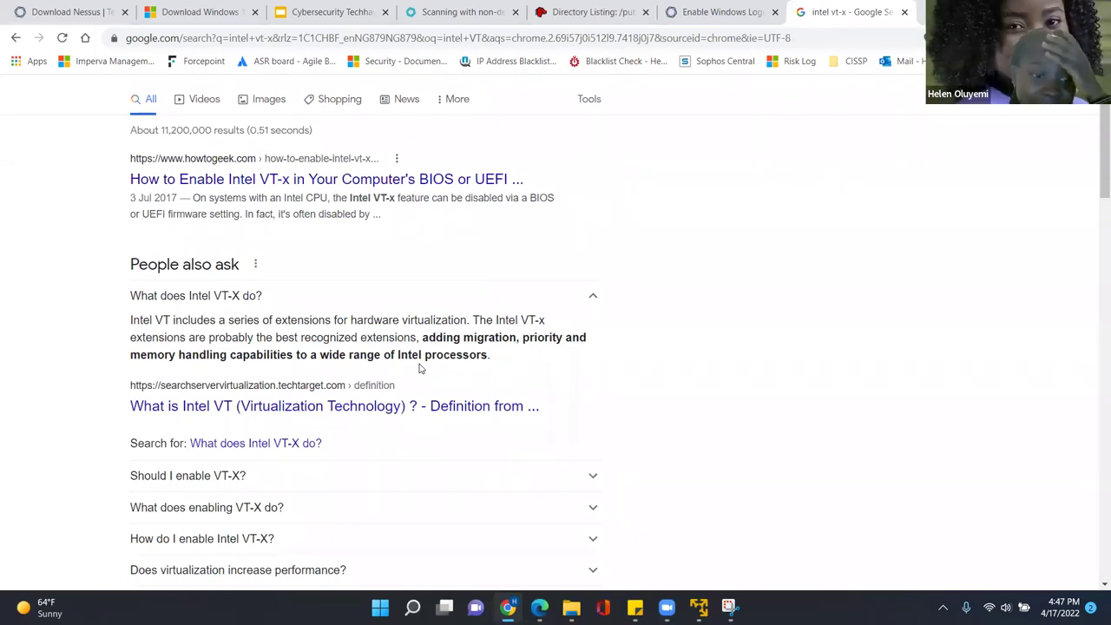
pyautogui.scroll(-1, 404, 387)
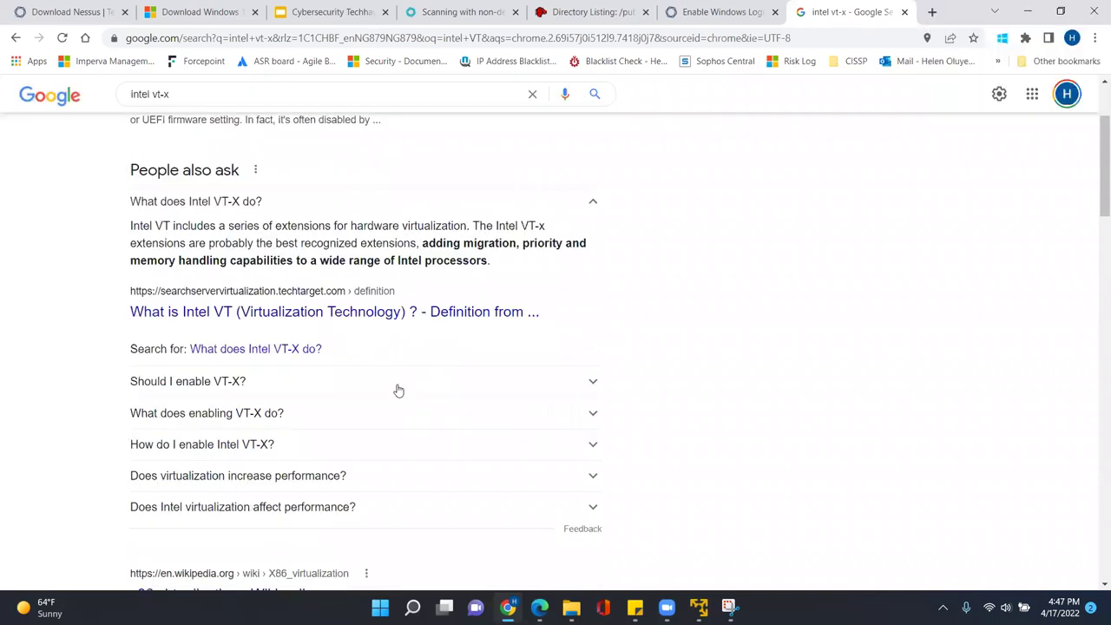
pyautogui.click(399, 389)
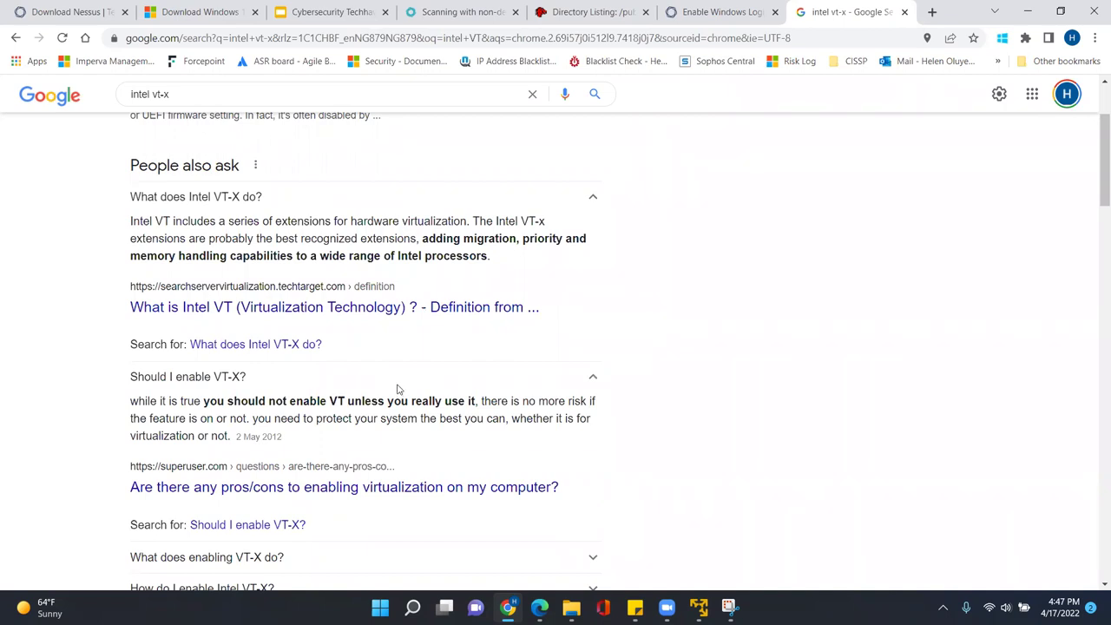
pyautogui.scroll(2, 398, 389)
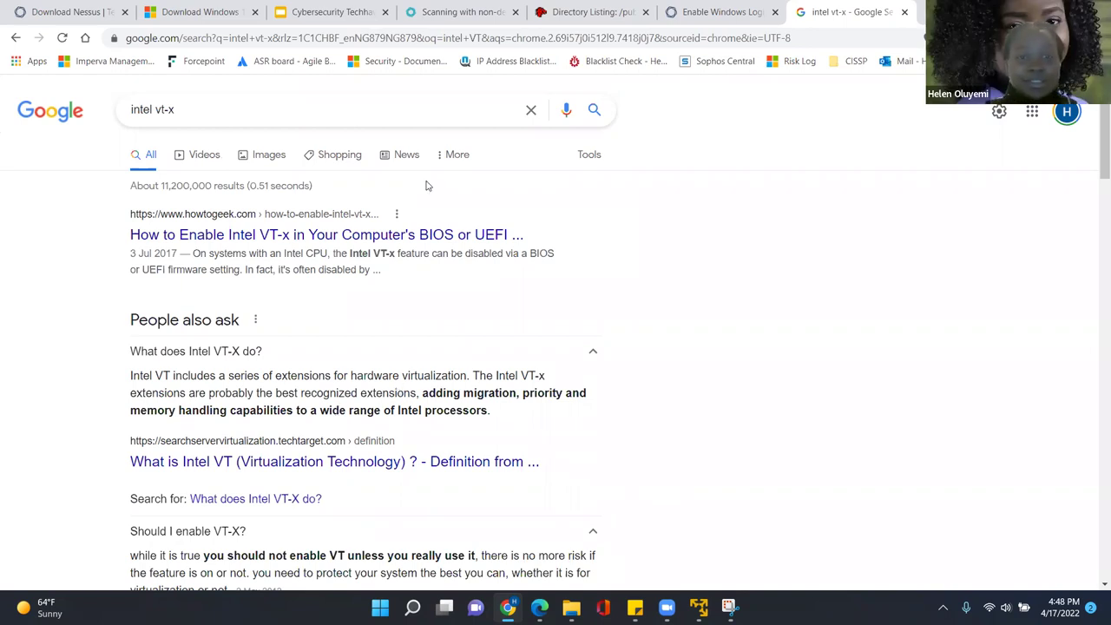
pyautogui.click(401, 236)
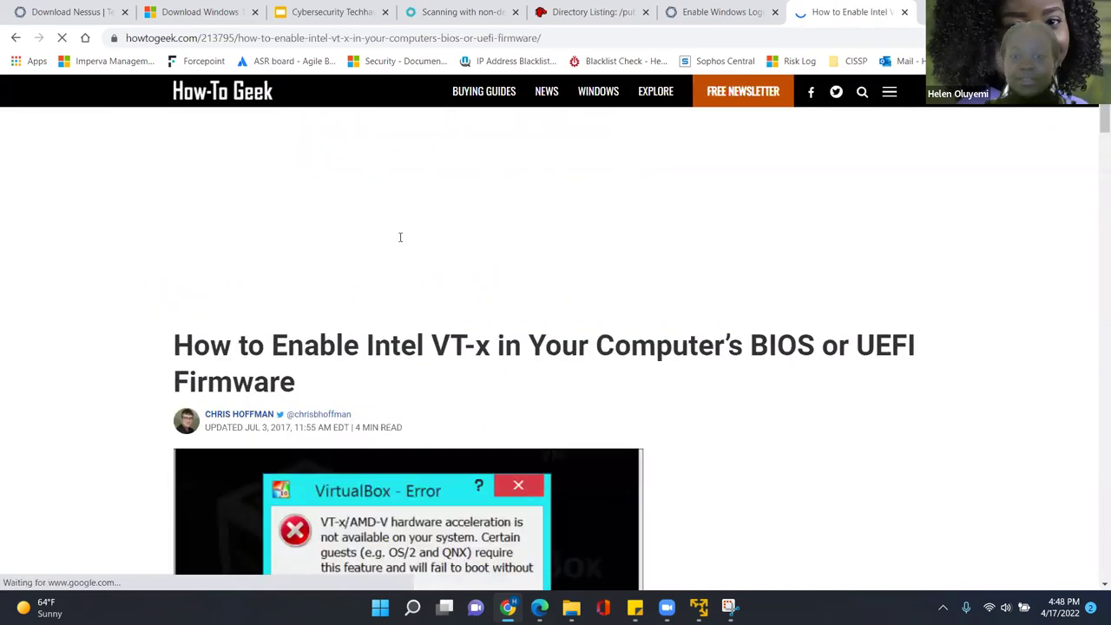
# - Agree to How-To Geek's 'We value your privacy' consent prompt
pyautogui.scroll(-3, 648, 461)
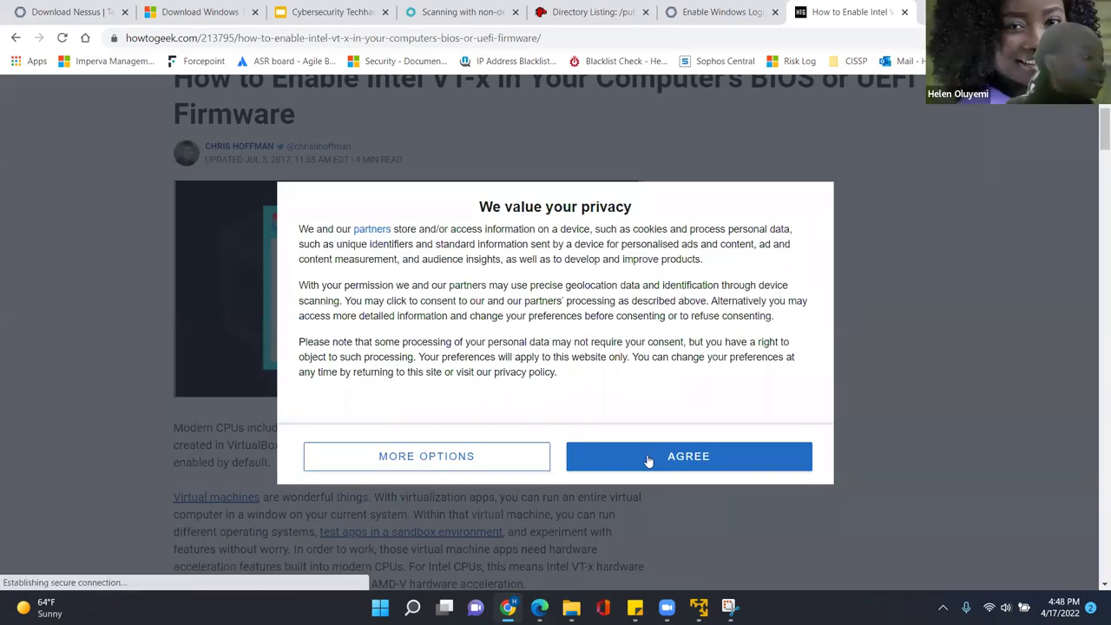
pyautogui.click(648, 460)
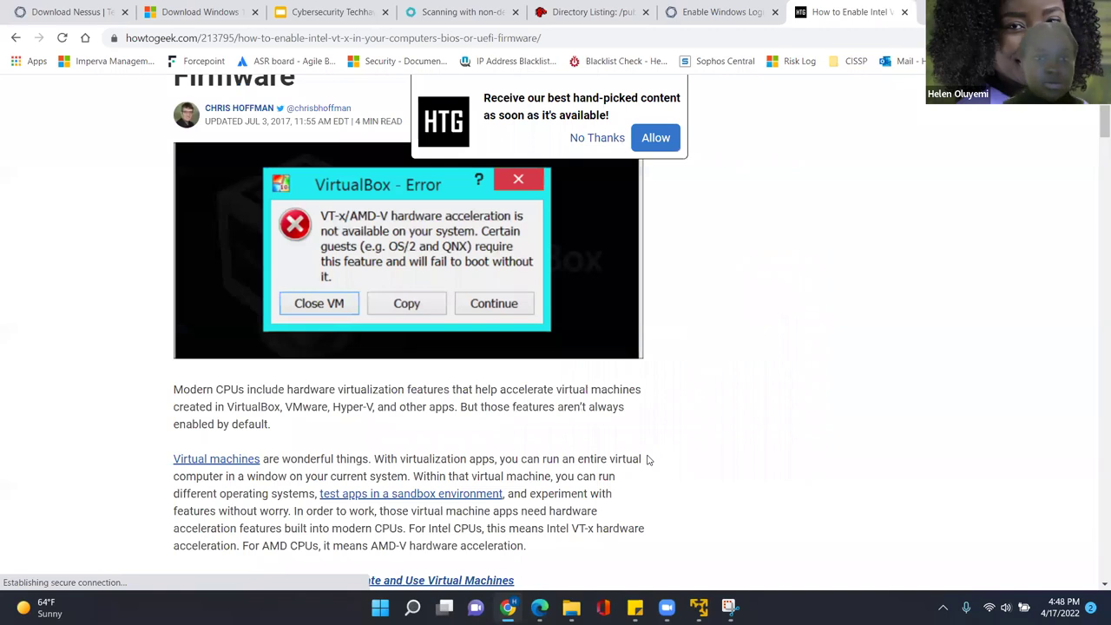
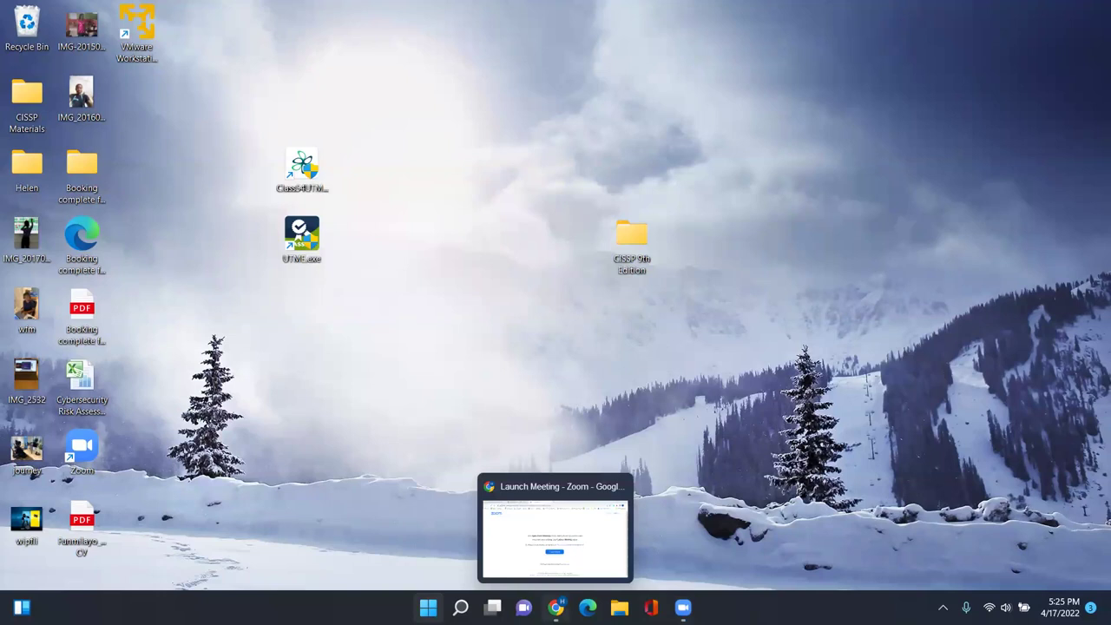
# - Check the Zoom meeting controls, then return to the Cybersecurity Techhaven Week 3 slides in Chrome
pyautogui.moveTo(684, 608)
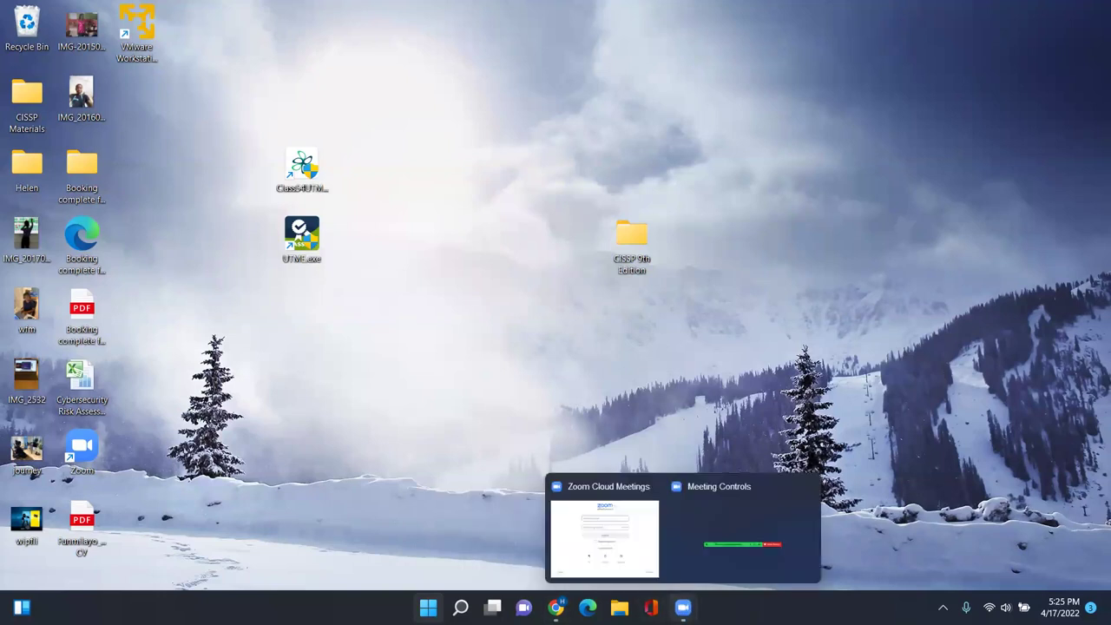
pyautogui.click(730, 528)
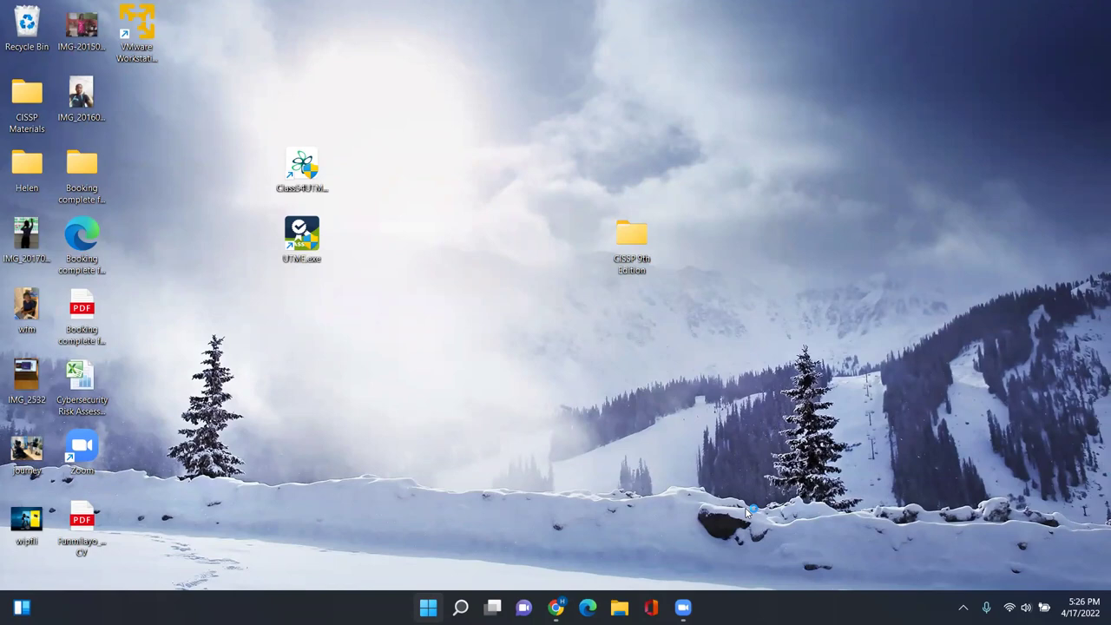
pyautogui.click(556, 608)
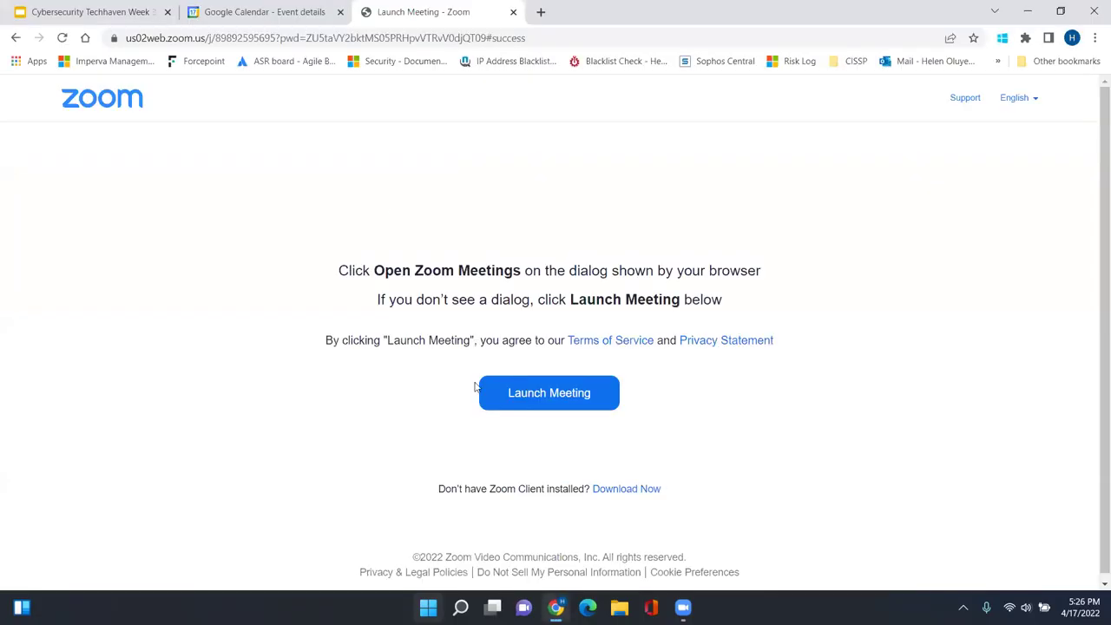
pyautogui.click(73, 12)
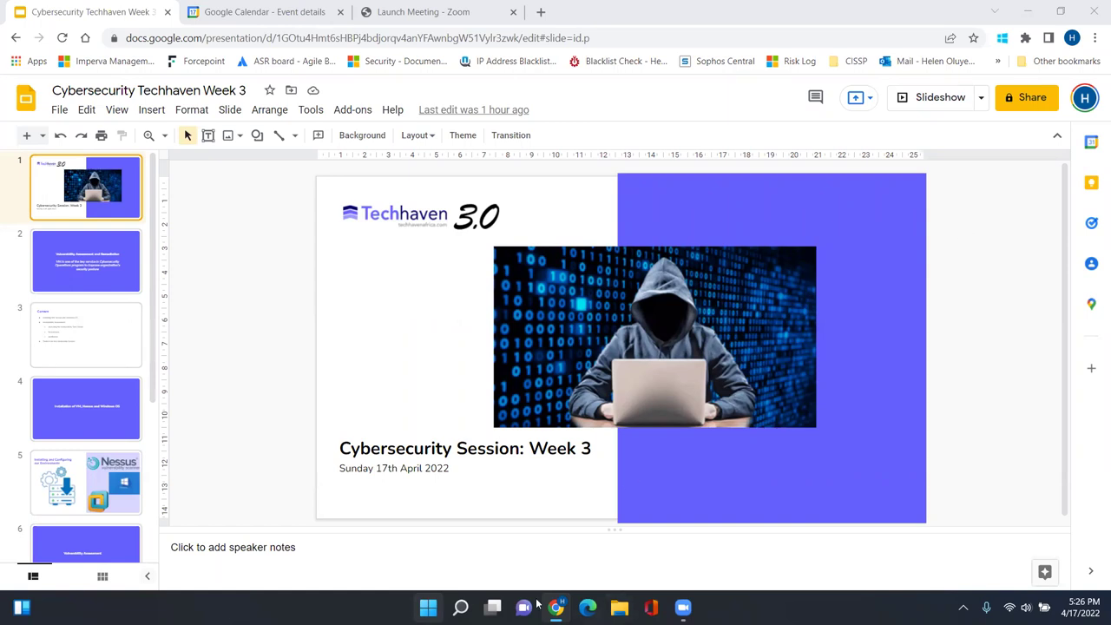
# - Minimize the slides window, launch VMware Workstation 16 Player from the desktop shortcut, and open Start
pyautogui.click(461, 607)
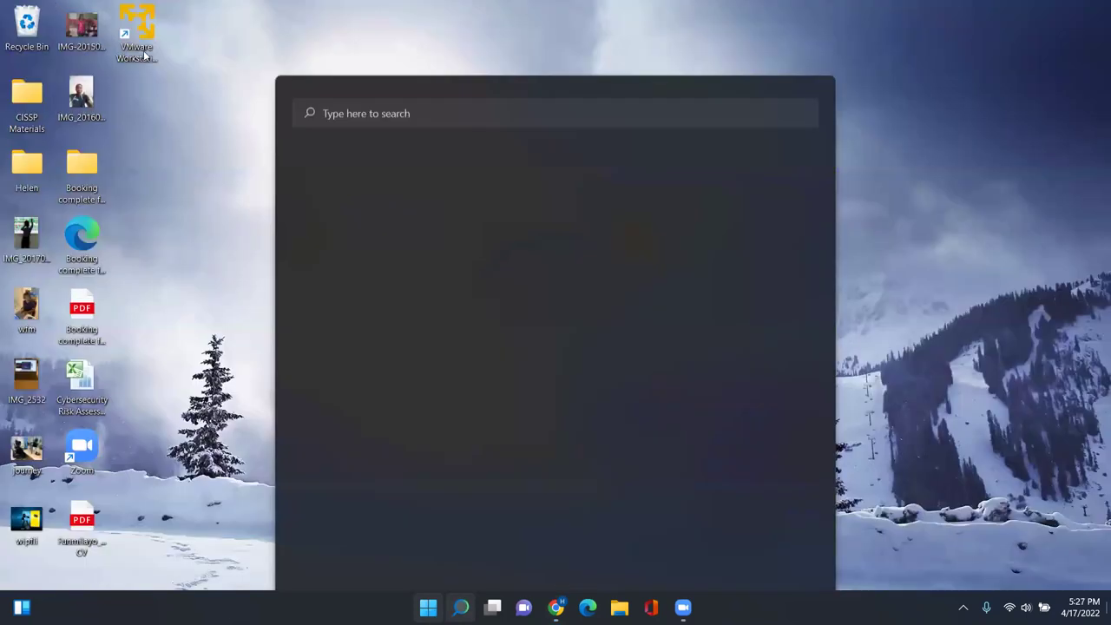
pyautogui.click(190, 103)
pyautogui.doubleClick(139, 35)
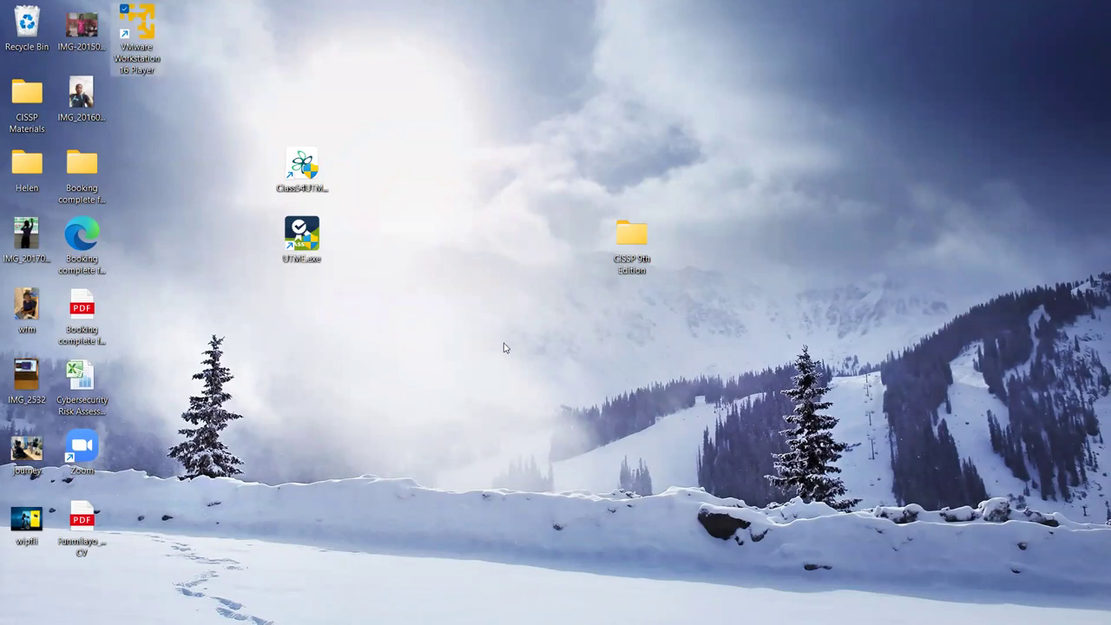
pyautogui.press('super')
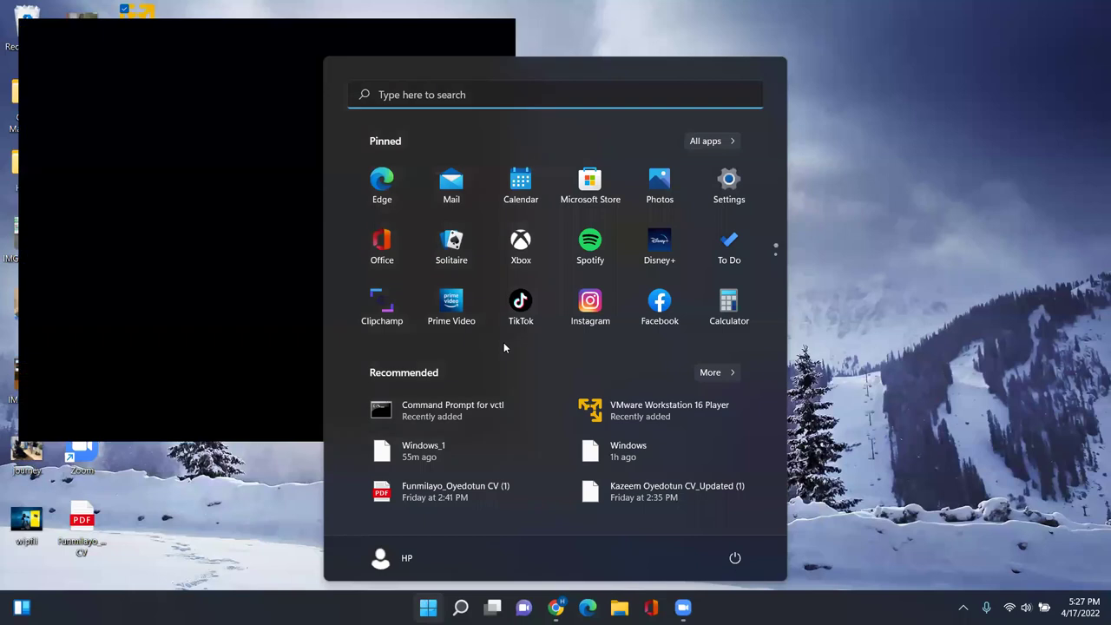
# - Launch Microsoft Edge and start Sticky Notes by searching 'sticky'
pyautogui.click(380, 200)
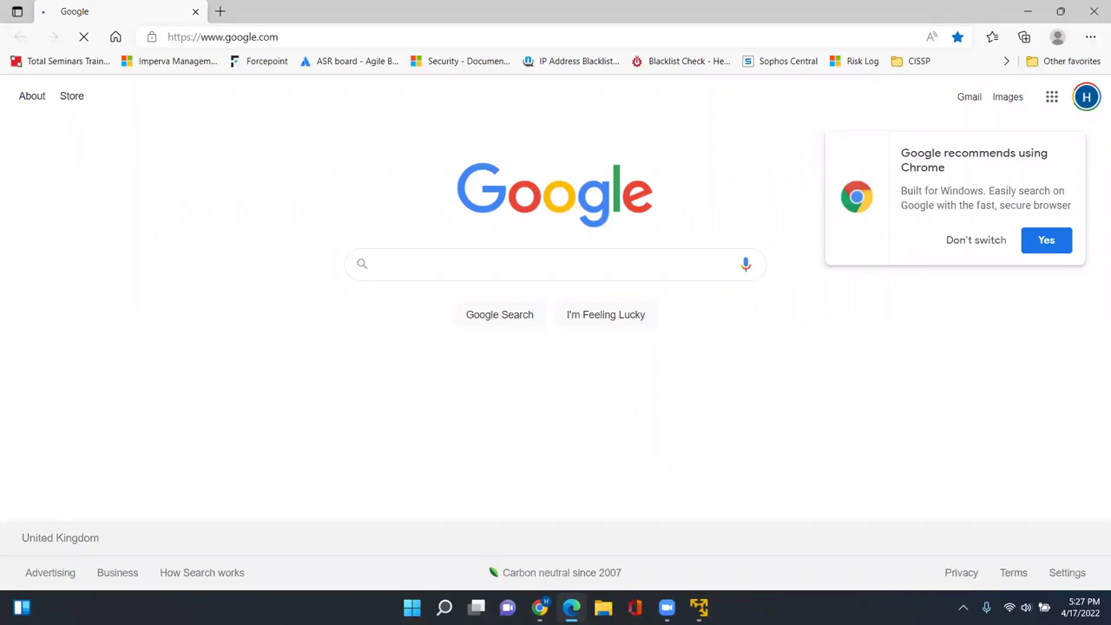
pyautogui.click(444, 607)
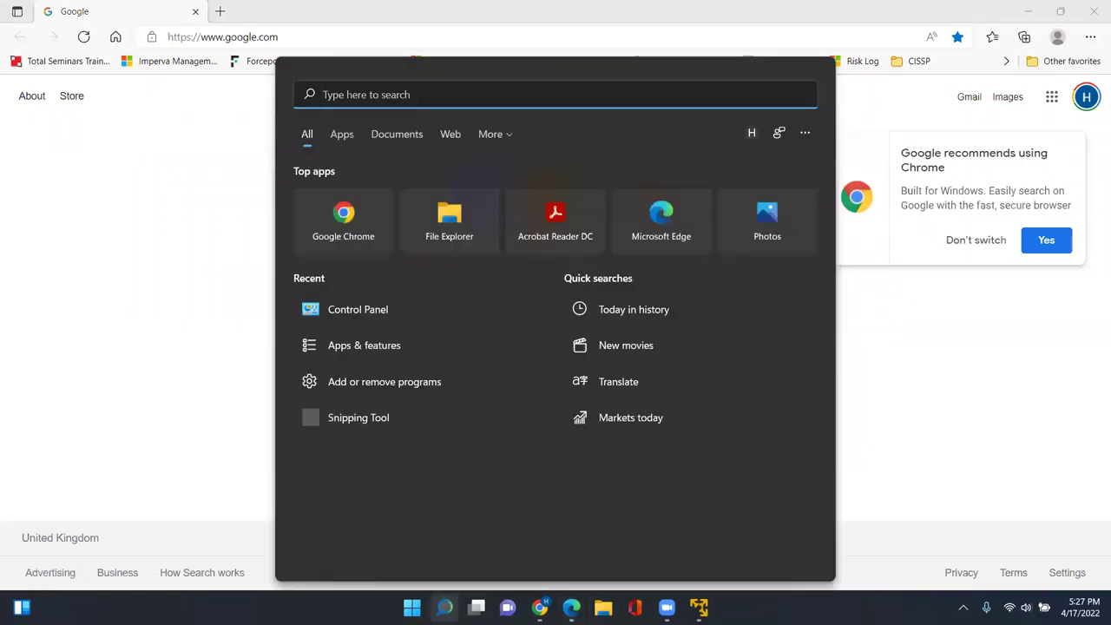
pyautogui.write('sticc')
pyautogui.press('BackSpace')
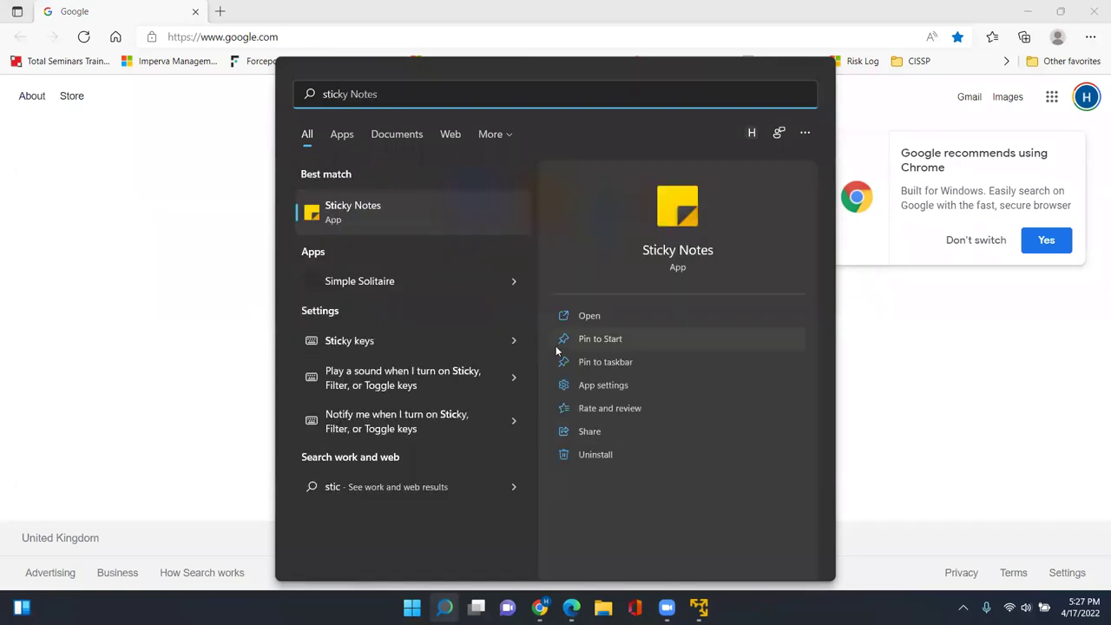
pyautogui.click(608, 316)
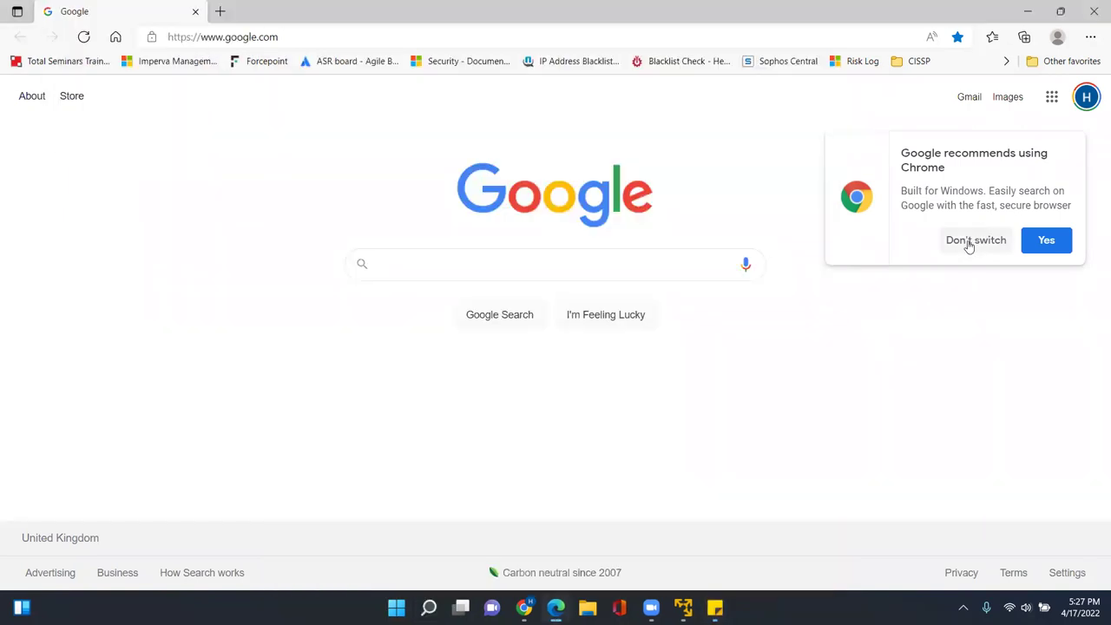
# - Decline the switch-to-Chrome prompt, reopen Sticky Notes, and bring VMware Player forward
pyautogui.click(969, 244)
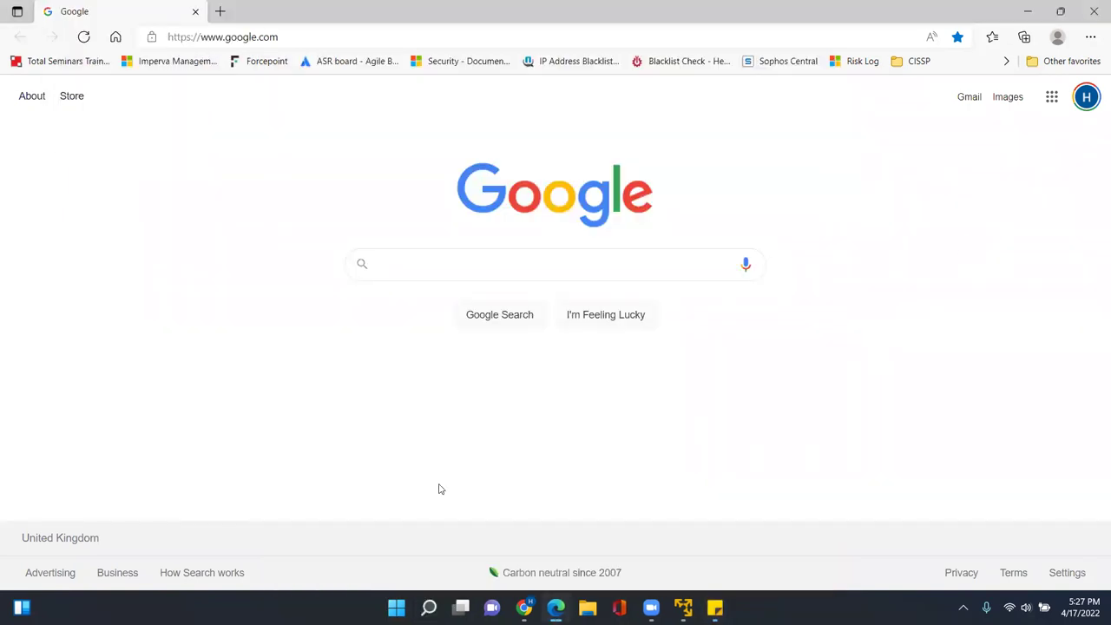
pyautogui.click(715, 607)
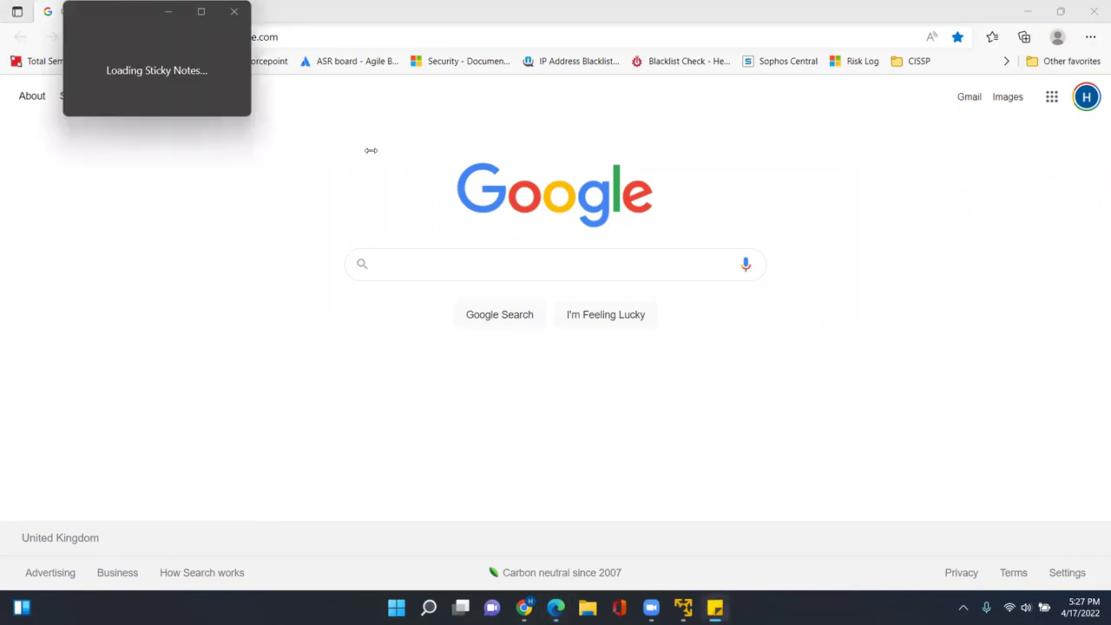
pyautogui.click(683, 608)
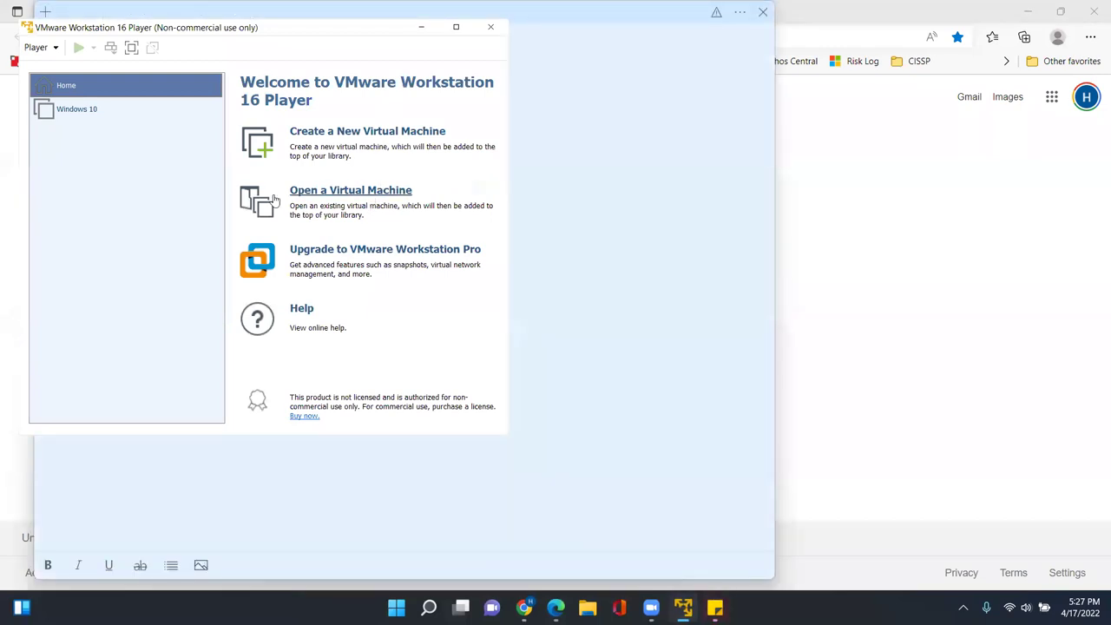
# - Power on the Windows 10 VM and snap the player window to the left half
pyautogui.click(73, 118)
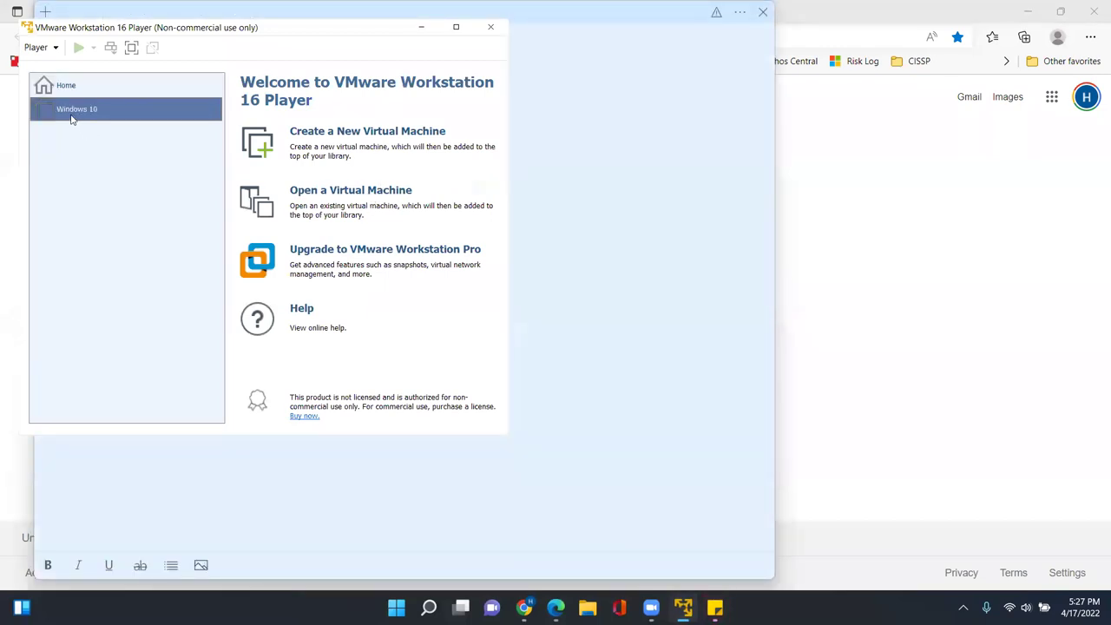
pyautogui.doubleClick(72, 118)
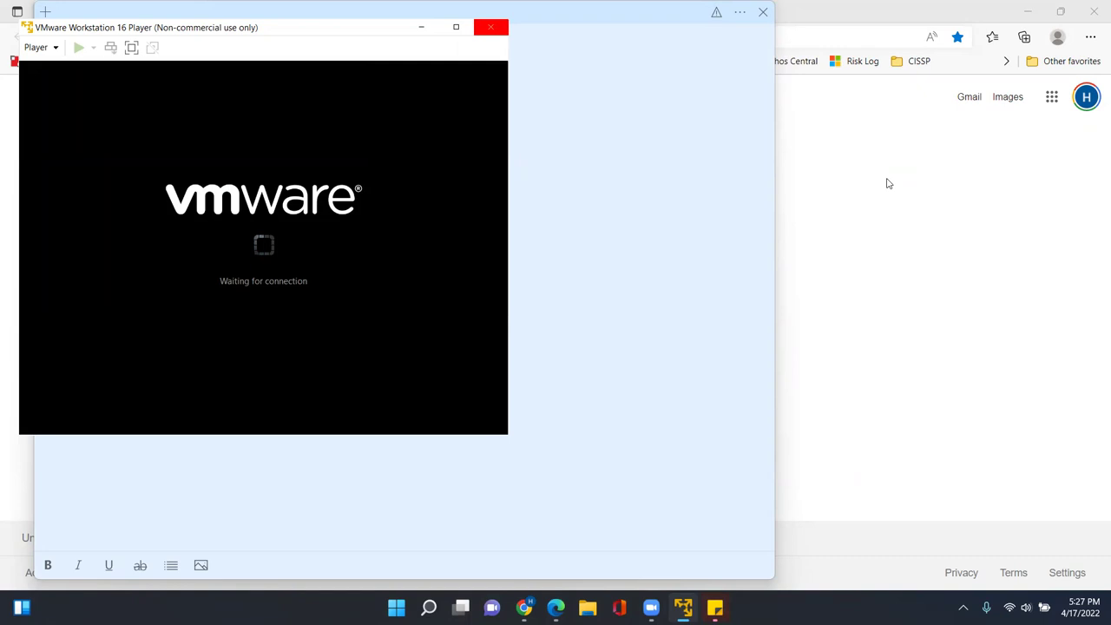
pyautogui.press('super+Left')
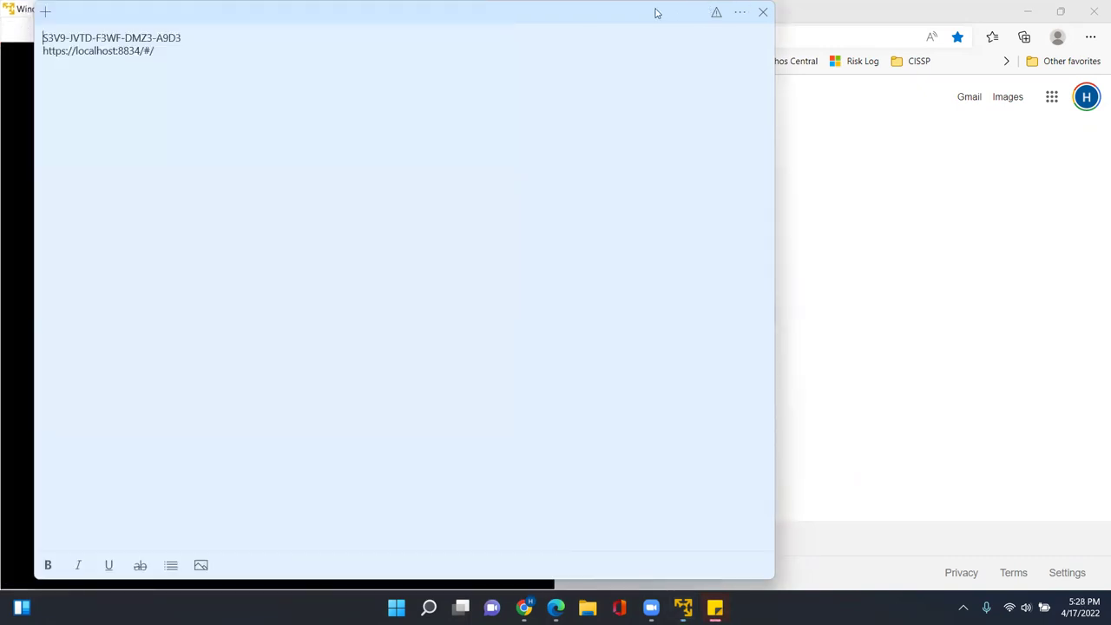
pyautogui.tripleClick(139, 50)
pyautogui.hotkey('ctrl', 'c')
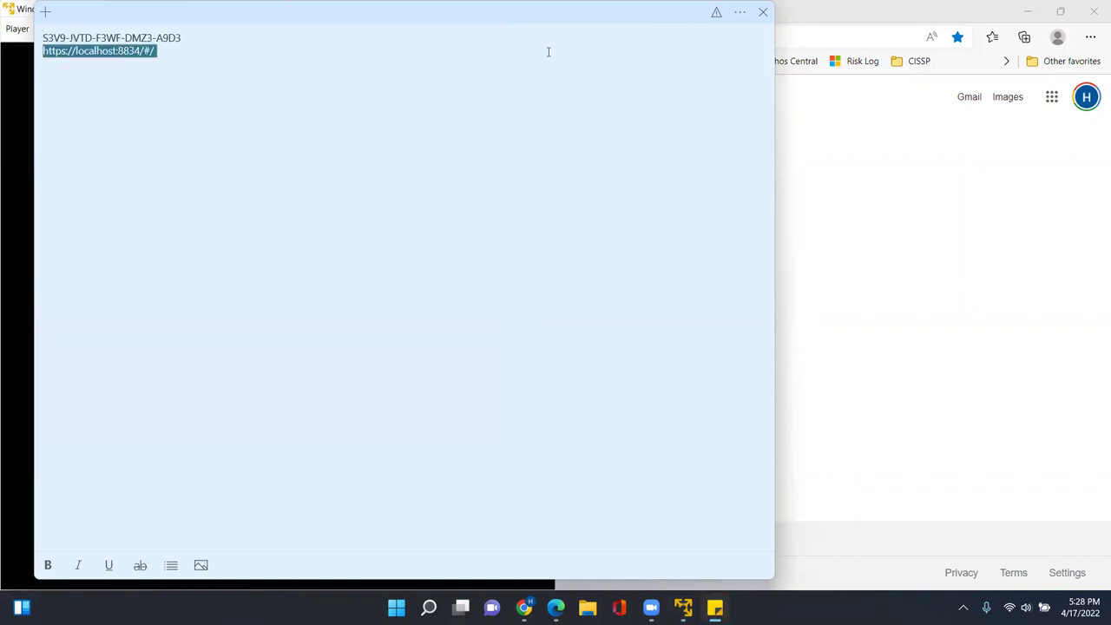
pyautogui.click(883, 201)
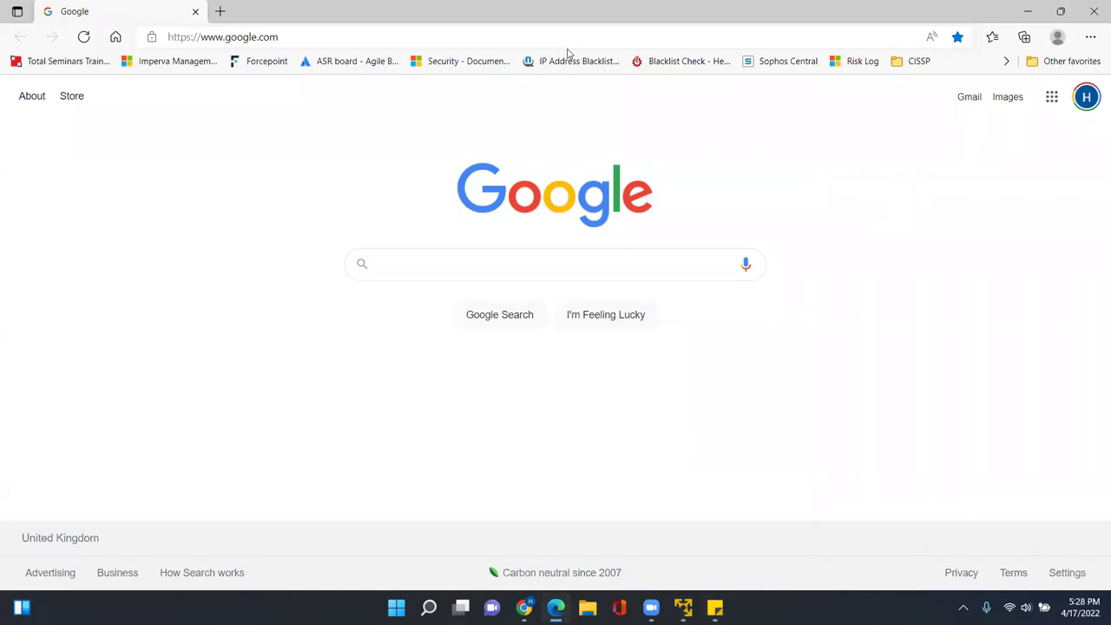
pyautogui.click(505, 38)
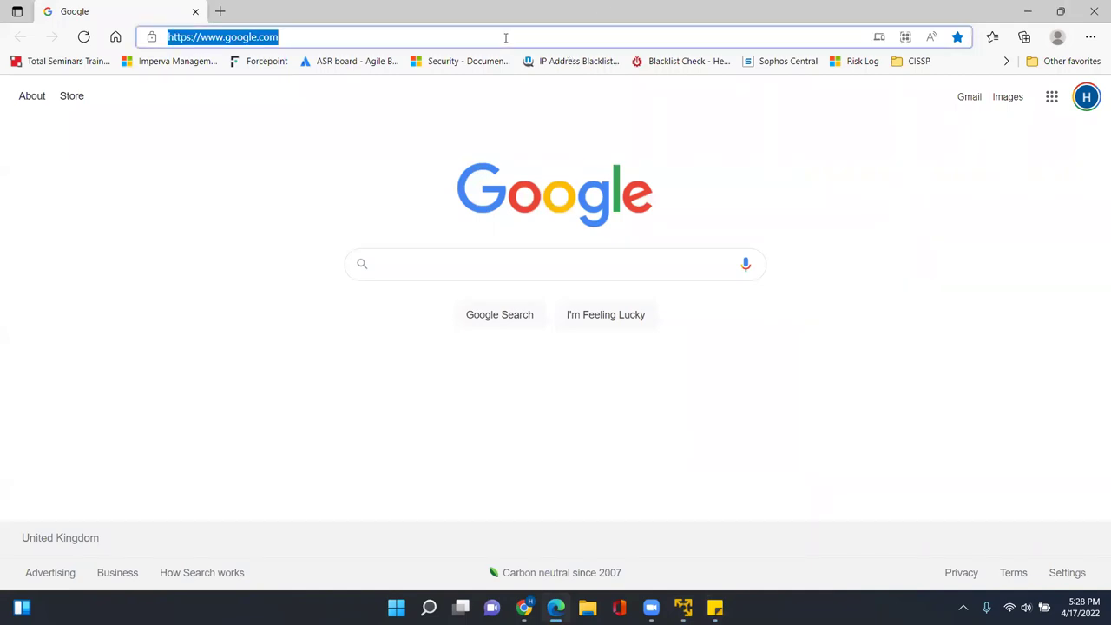
pyautogui.hotkey('ctrl', 'v')
pyautogui.press('Return')
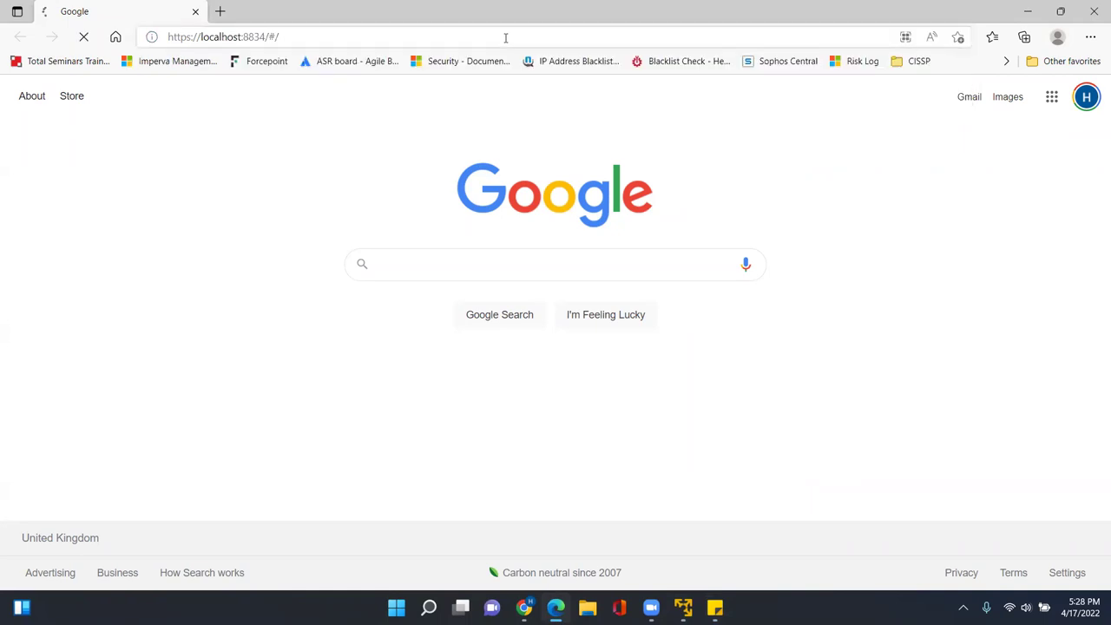
pyautogui.press('super+Right')
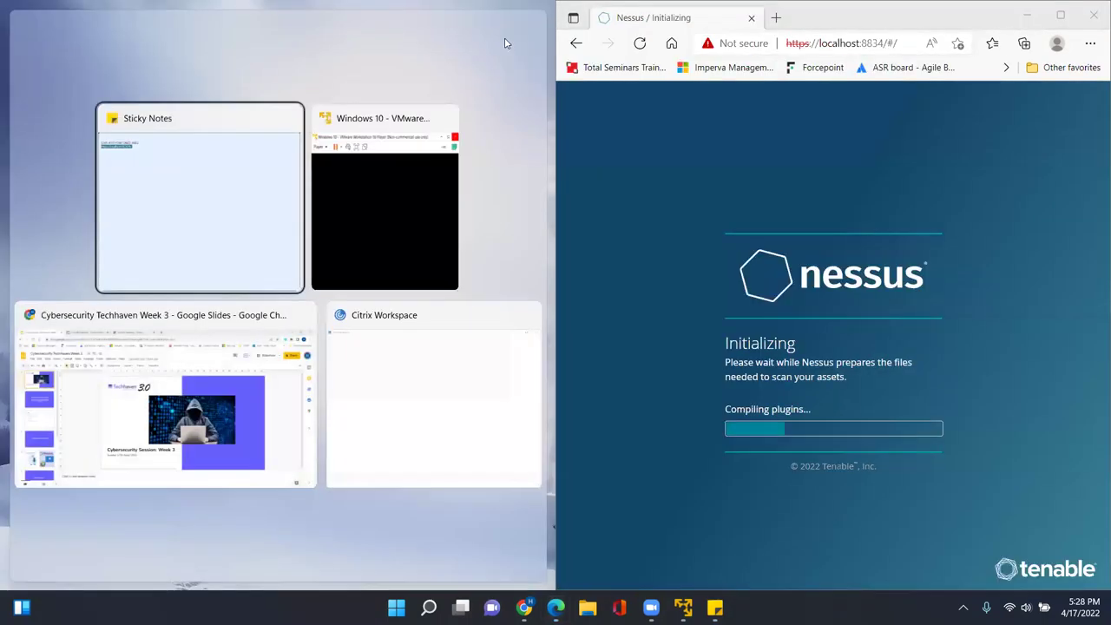
# - Enlarge the VM window, capture and release its input, and browse the Player power options
pyautogui.click(391, 223)
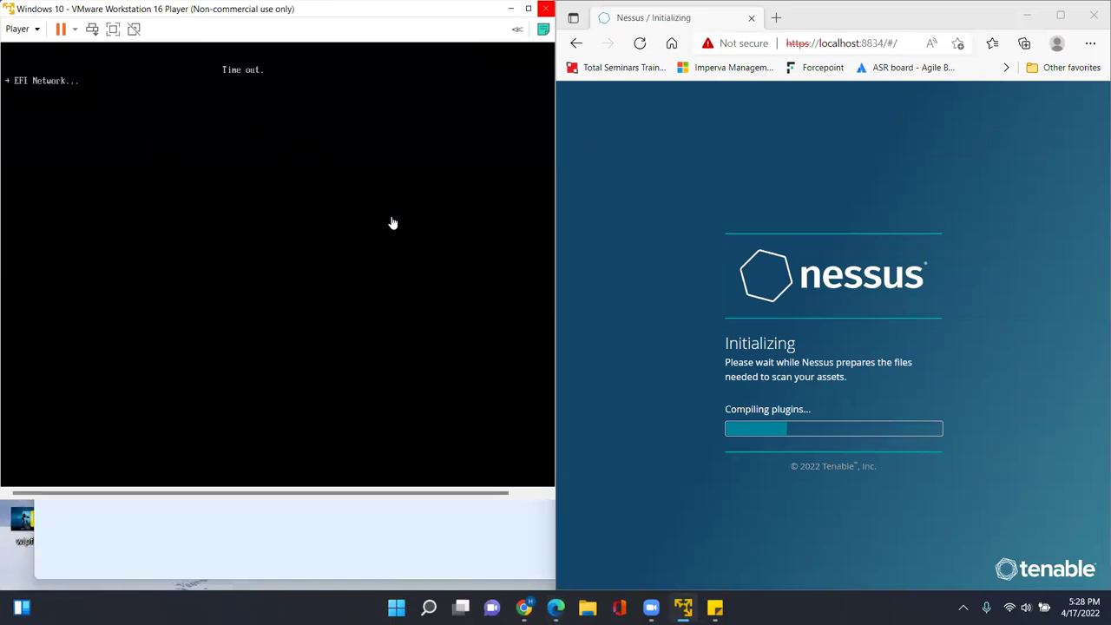
pyautogui.click(323, 218)
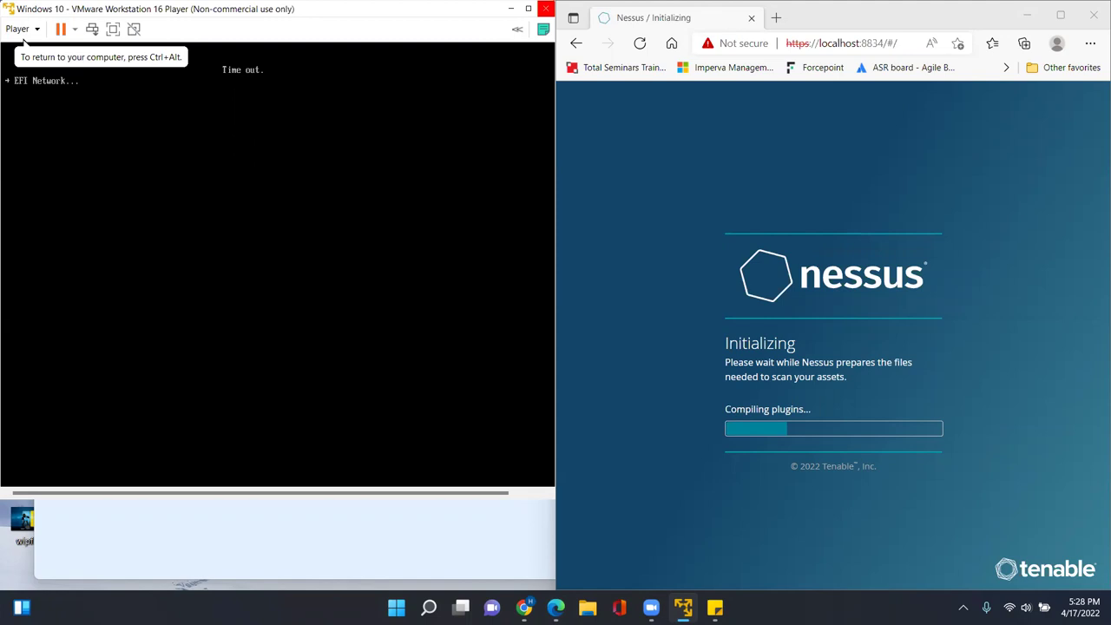
pyautogui.hotkey('ctrl', 'alt')
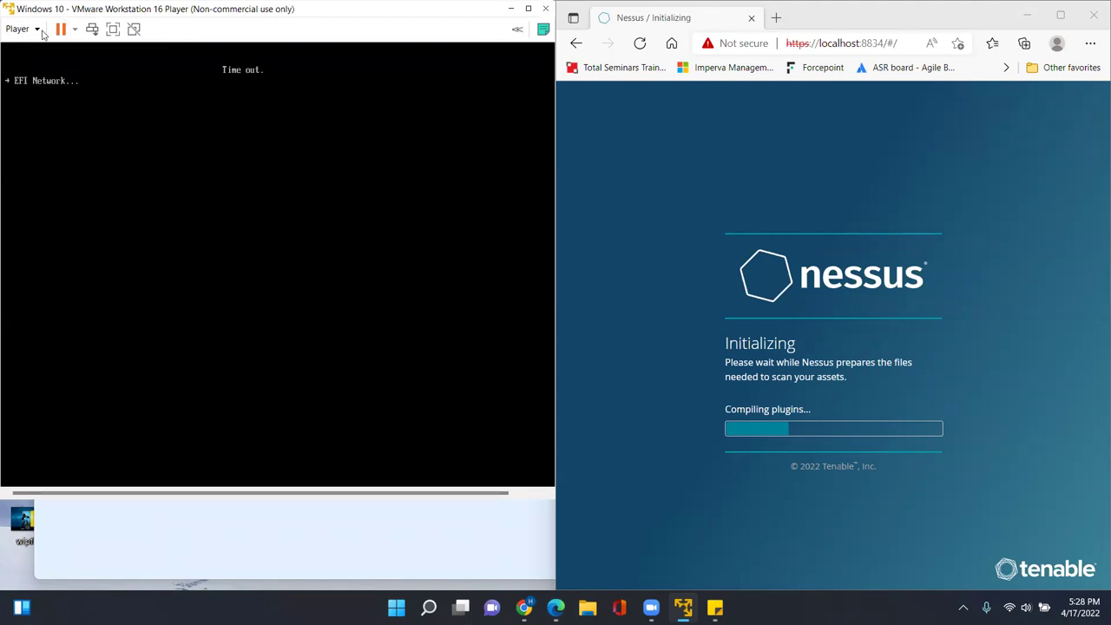
pyautogui.click(39, 33)
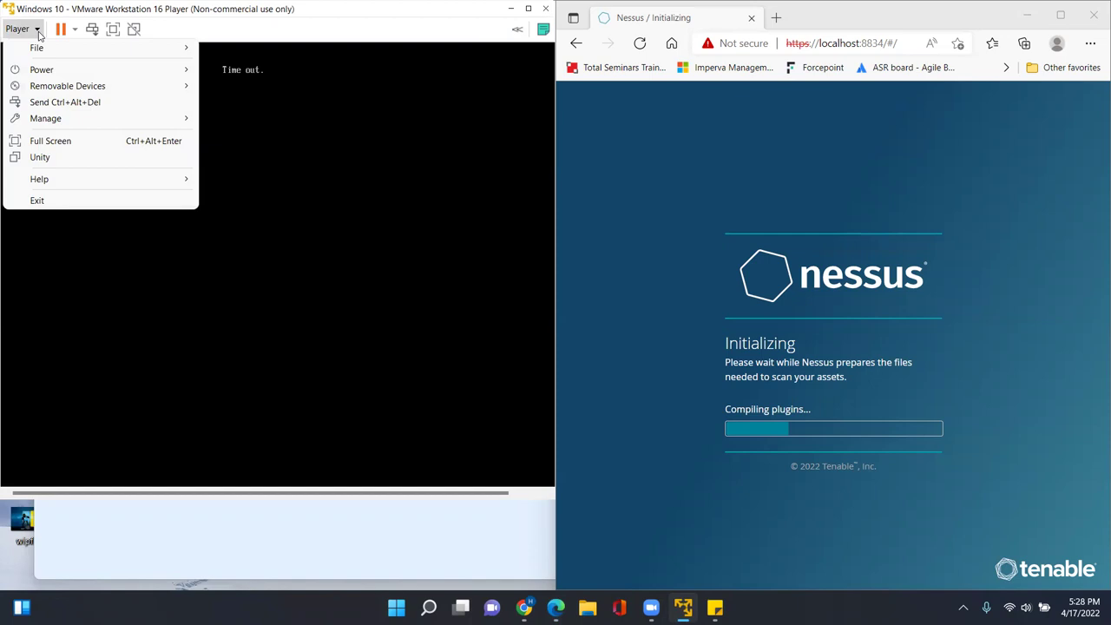
pyautogui.click(76, 31)
pyautogui.click(75, 31)
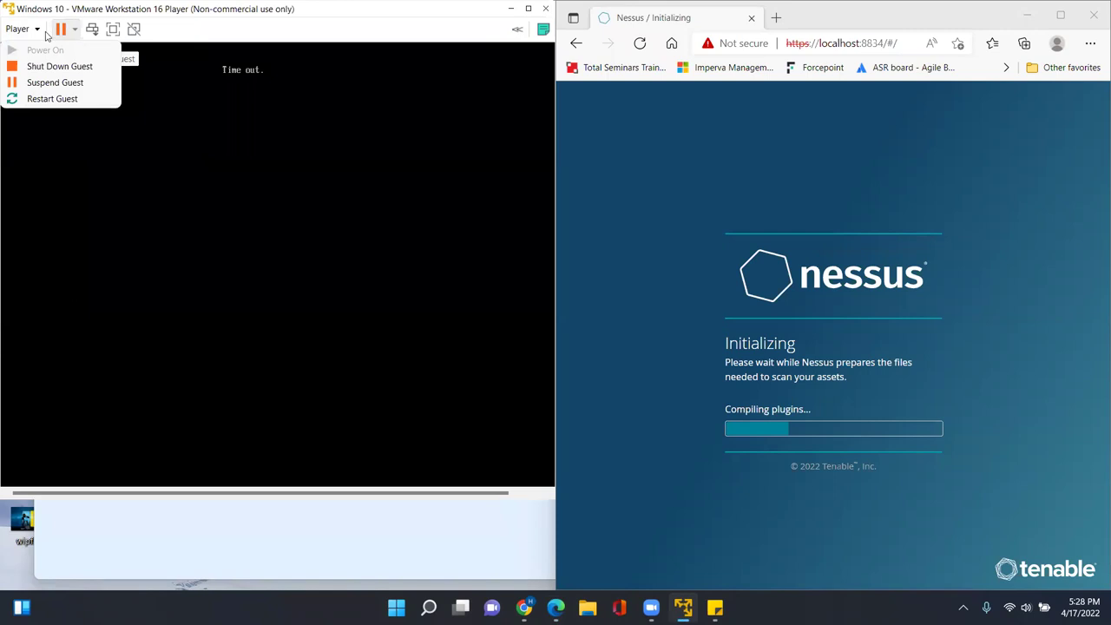
pyautogui.click(36, 35)
pyautogui.click(310, 293)
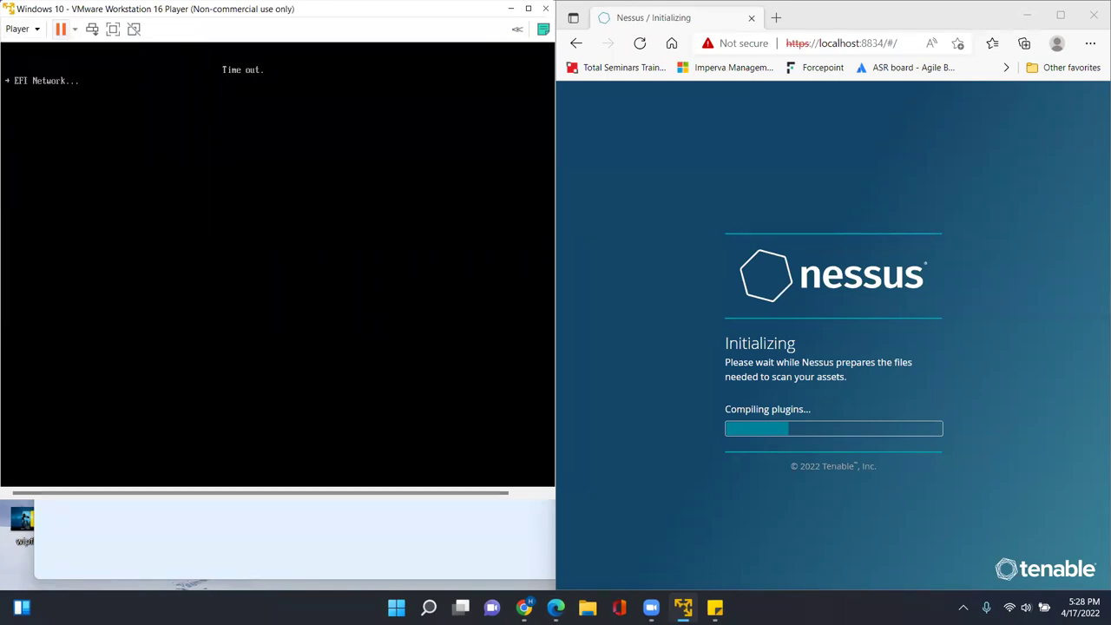
# - Restart the Windows 10 guest from the Player > Power menu and confirm Yes
pyautogui.click(38, 33)
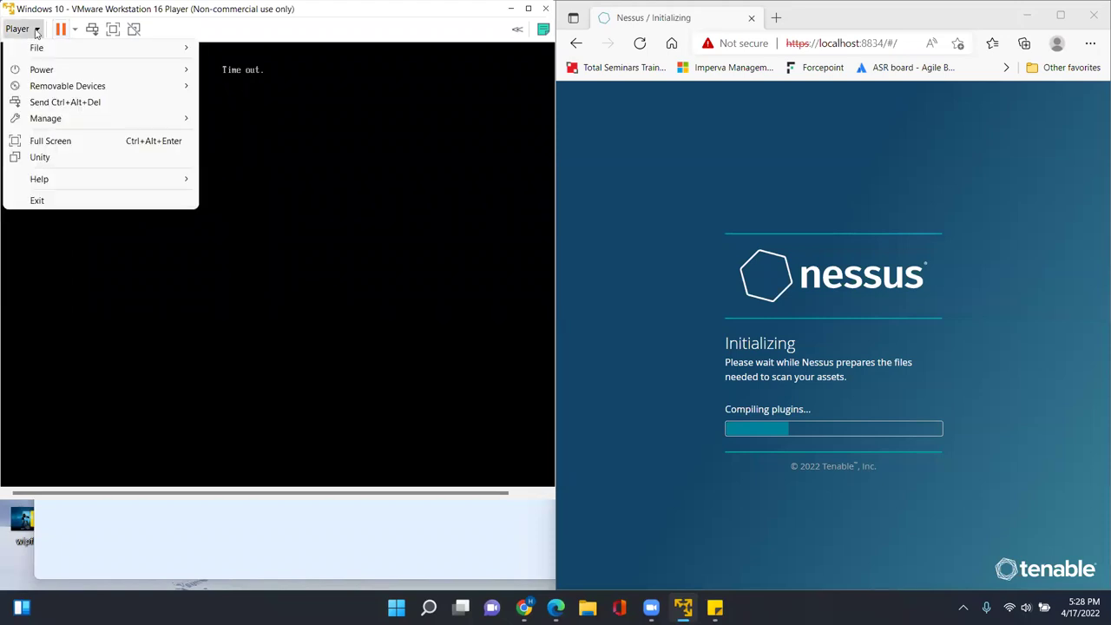
pyautogui.click(40, 107)
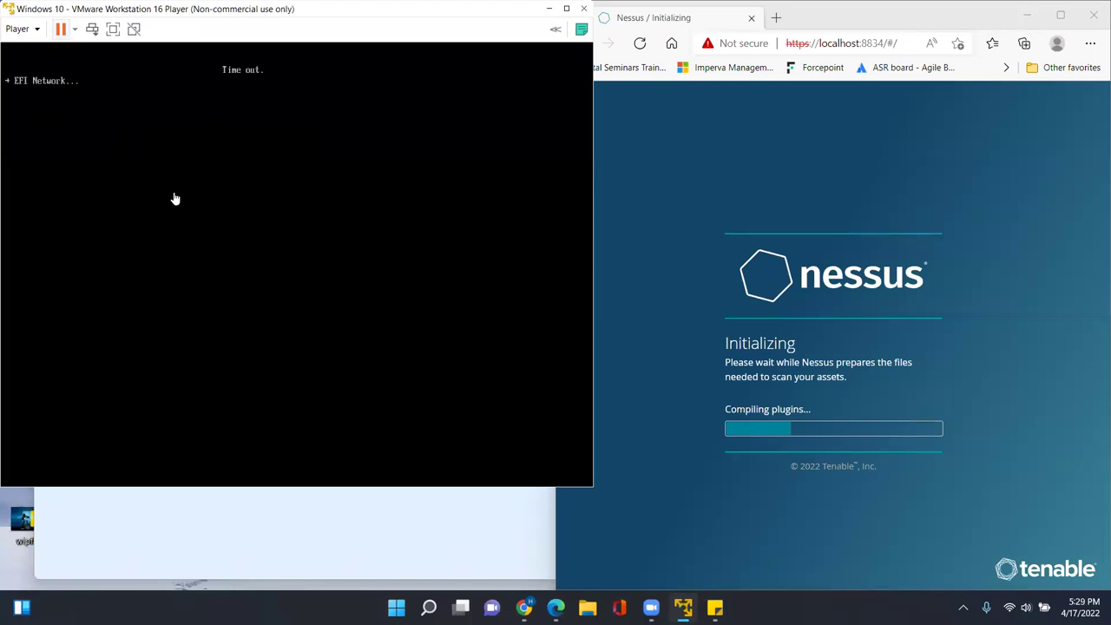
pyautogui.click(37, 33)
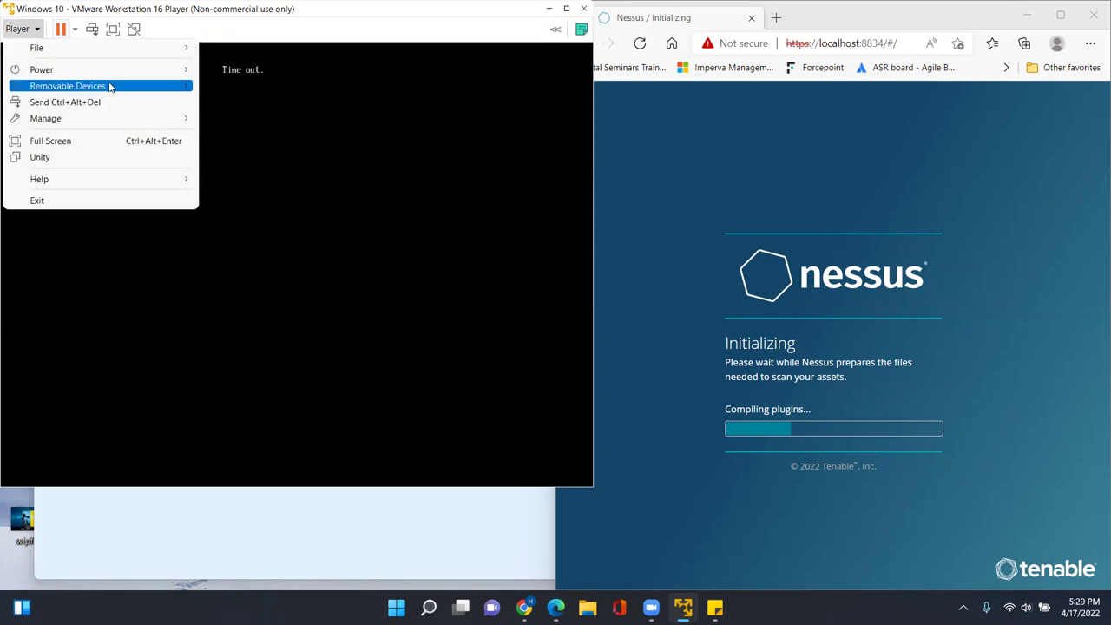
pyautogui.moveTo(173, 72)
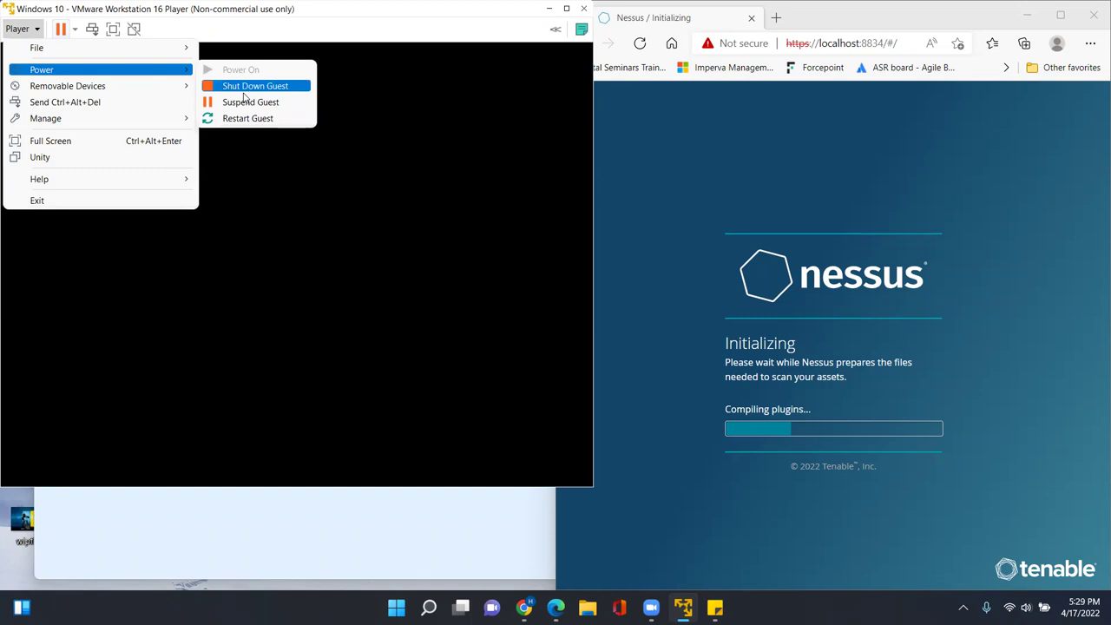
pyautogui.click(245, 119)
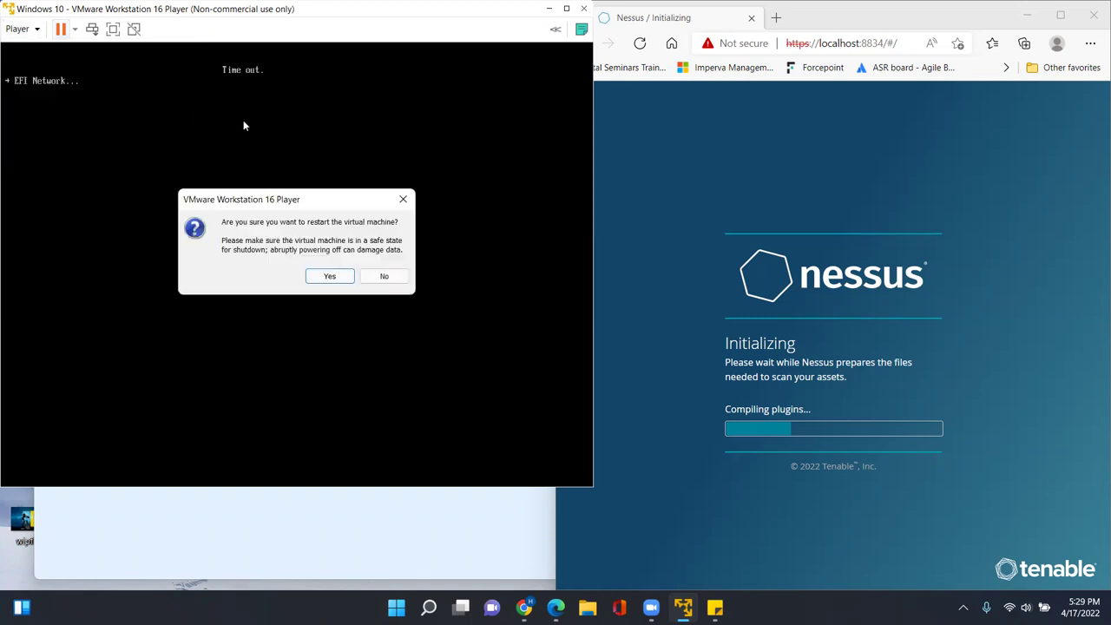
pyautogui.click(315, 278)
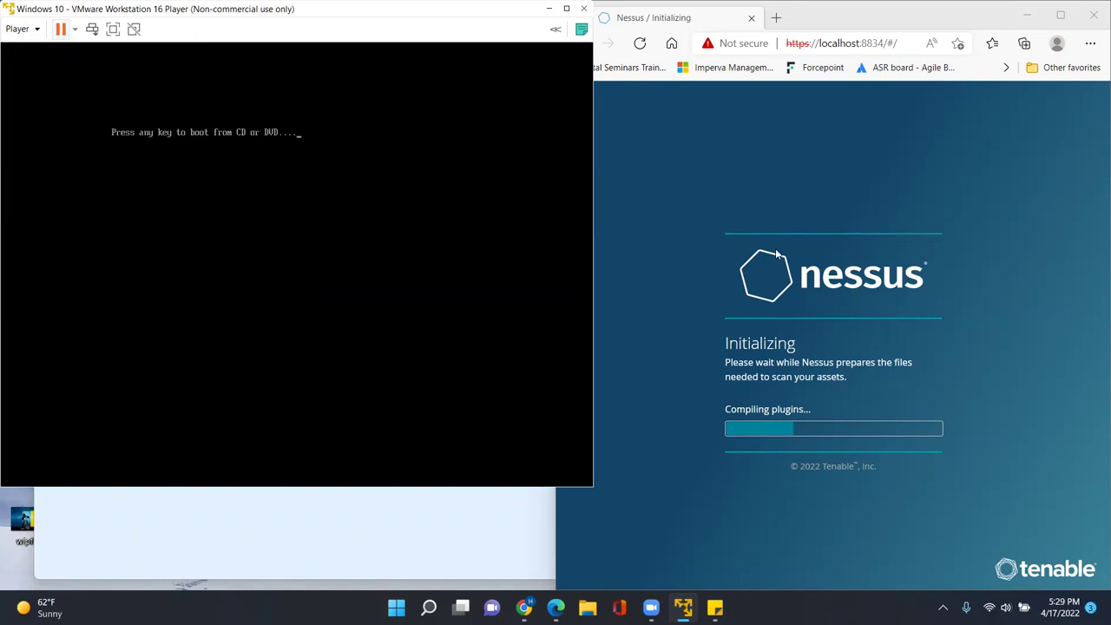
# - Close the VM window, choosing Power Off
pyautogui.click(397, 347)
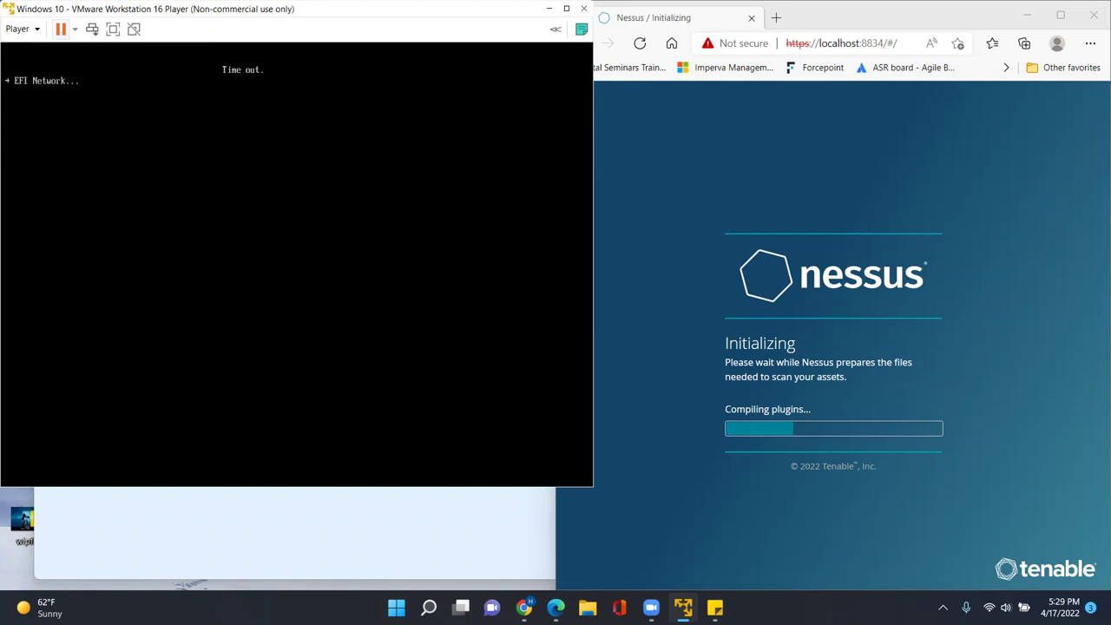
pyautogui.click(584, 11)
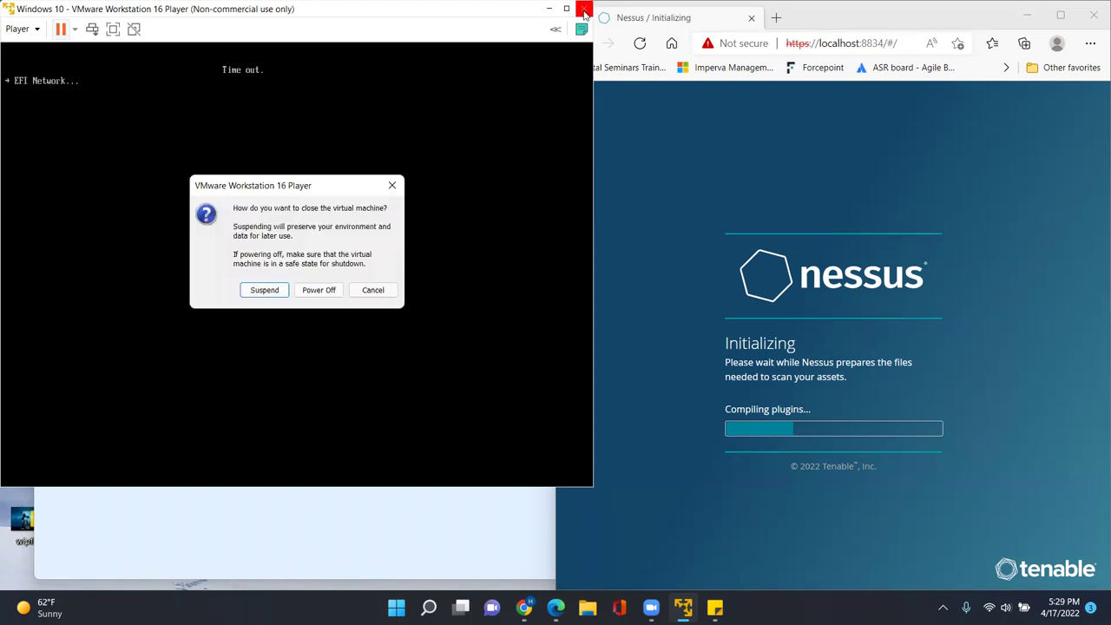
pyautogui.click(318, 291)
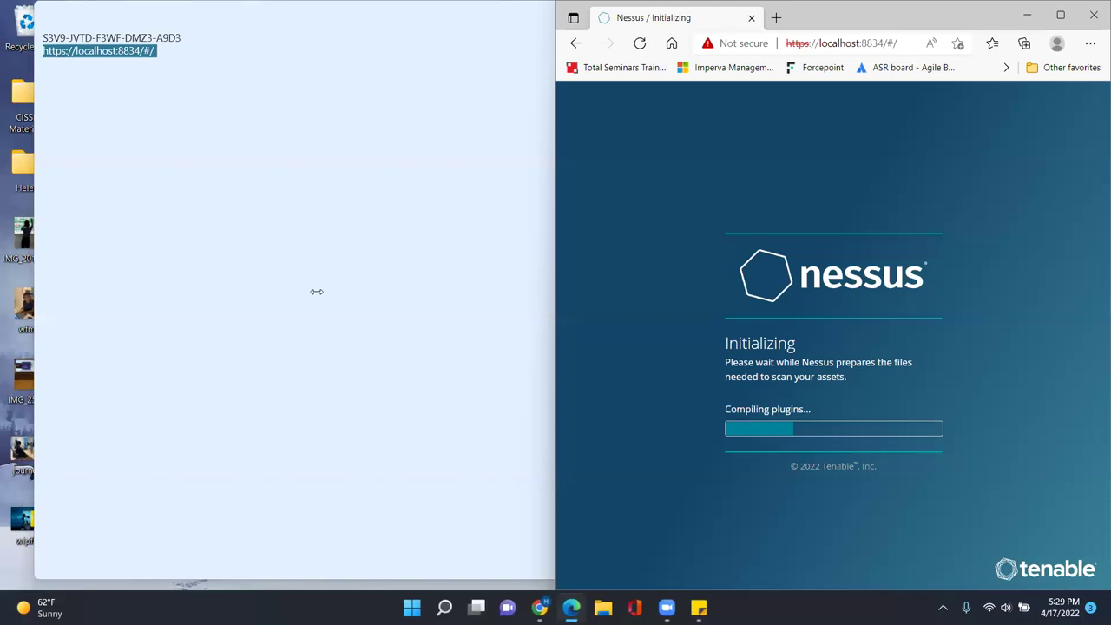
# - Relaunch VMware Workstation Player from the desktop and play the Windows 10 VM again
pyautogui.click(1108, 605)
pyautogui.click(130, 31)
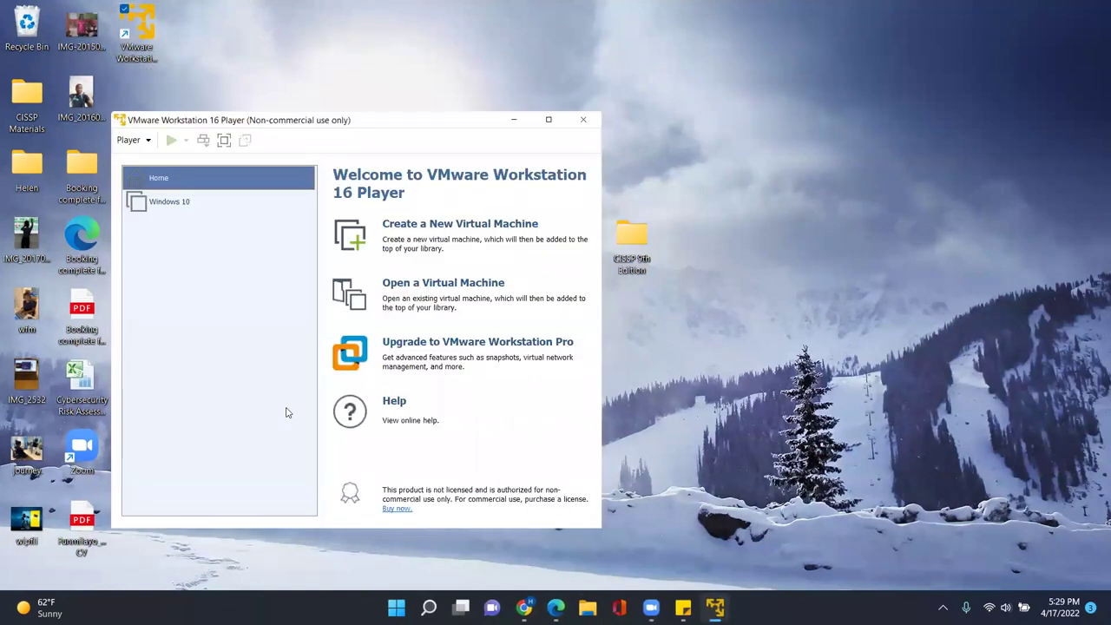
pyautogui.click(176, 214)
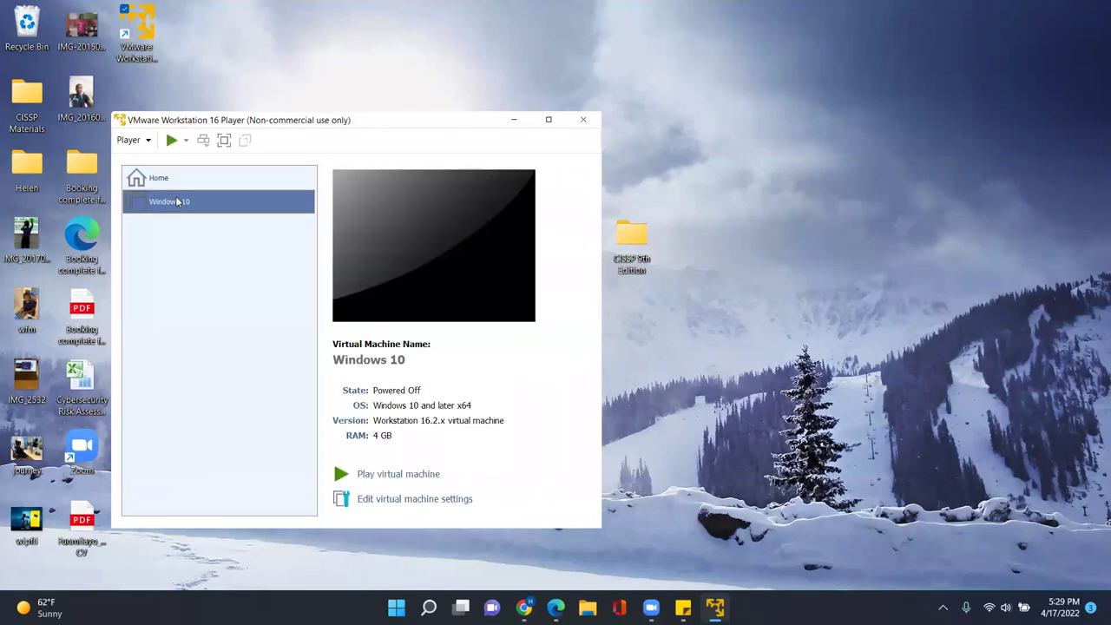
pyautogui.click(389, 478)
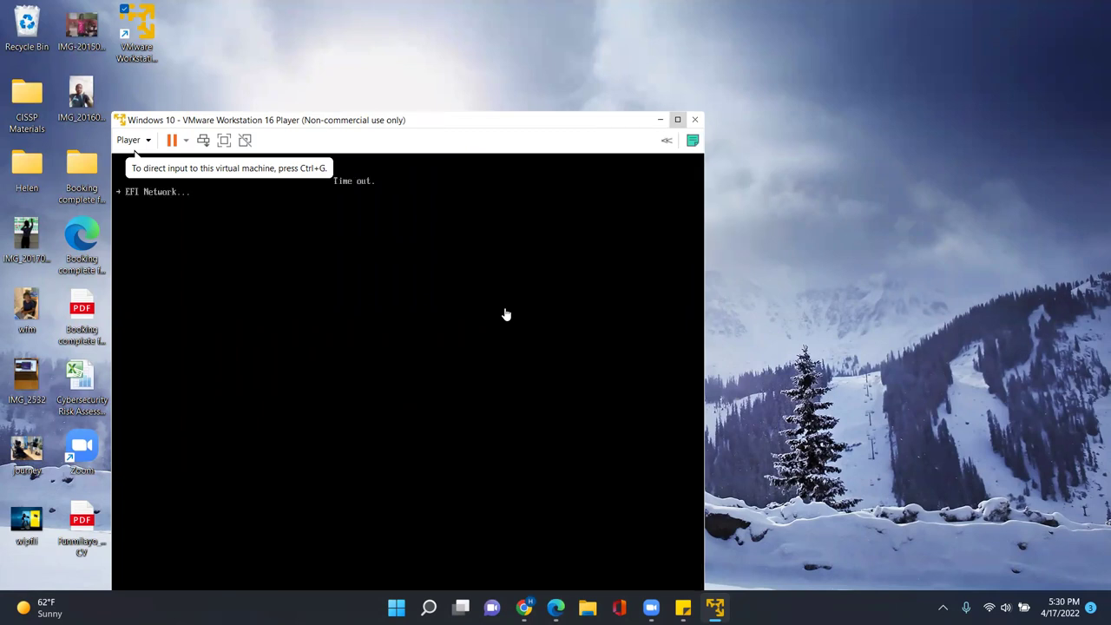
pyautogui.click(170, 201)
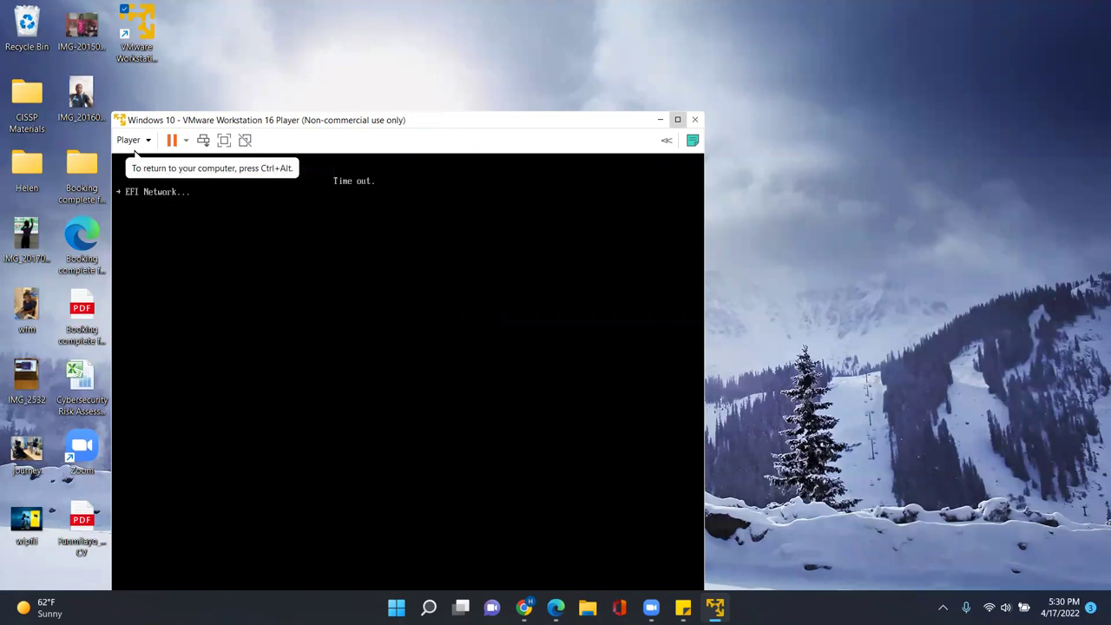
pyautogui.hotkey('ctrl', 'alt')
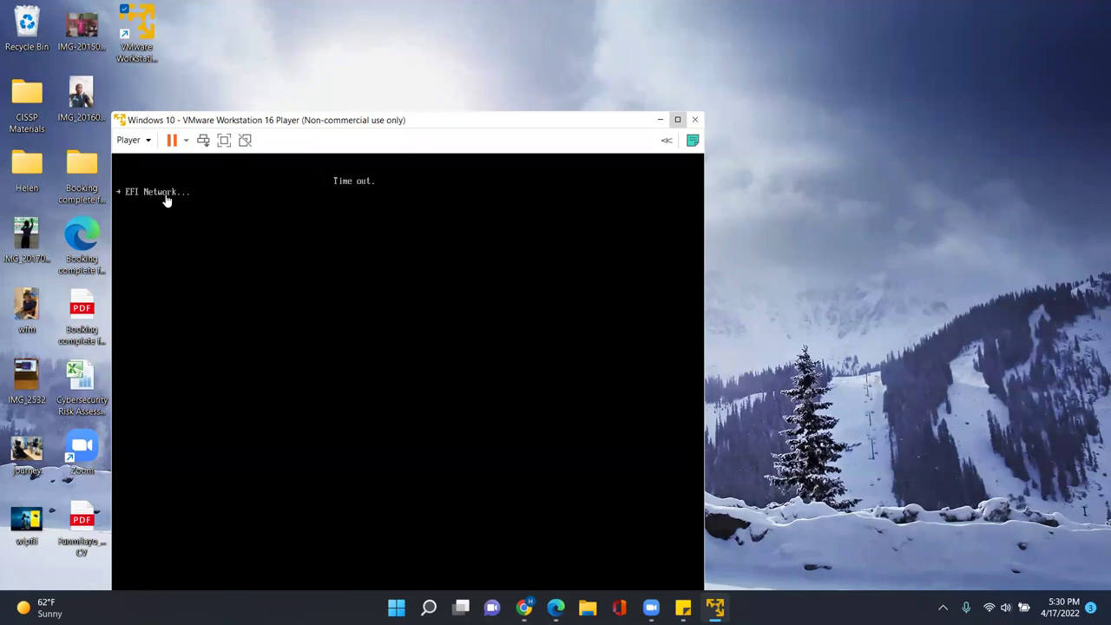
pyautogui.click(146, 143)
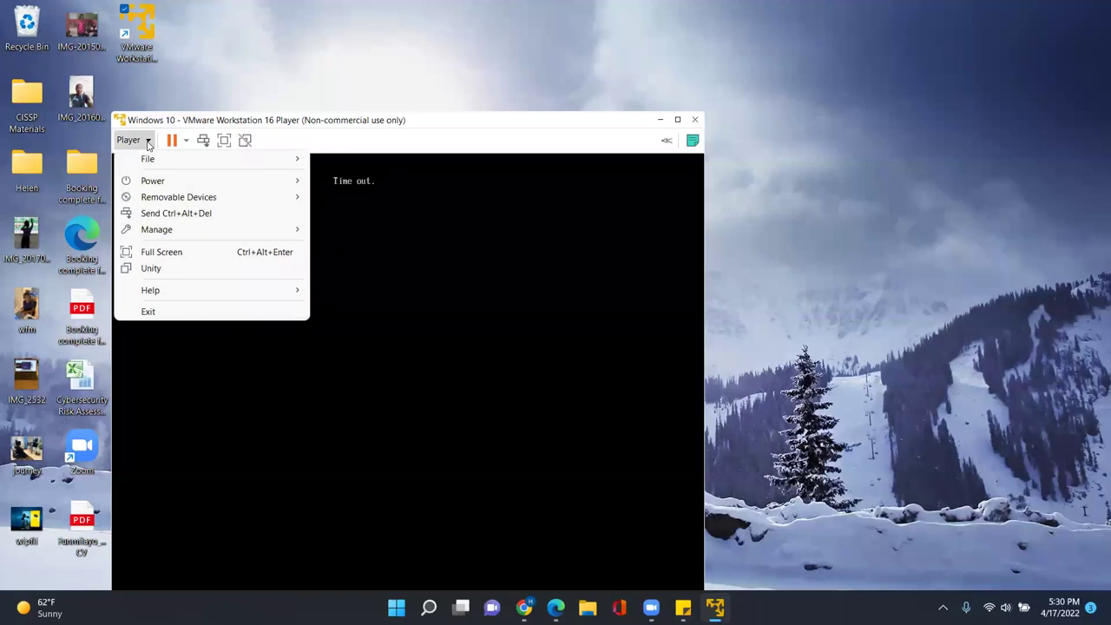
# - Look through the Player menu's Help and Power submenus, then maximize the Windows 10 VM window
pyautogui.moveTo(184, 292)
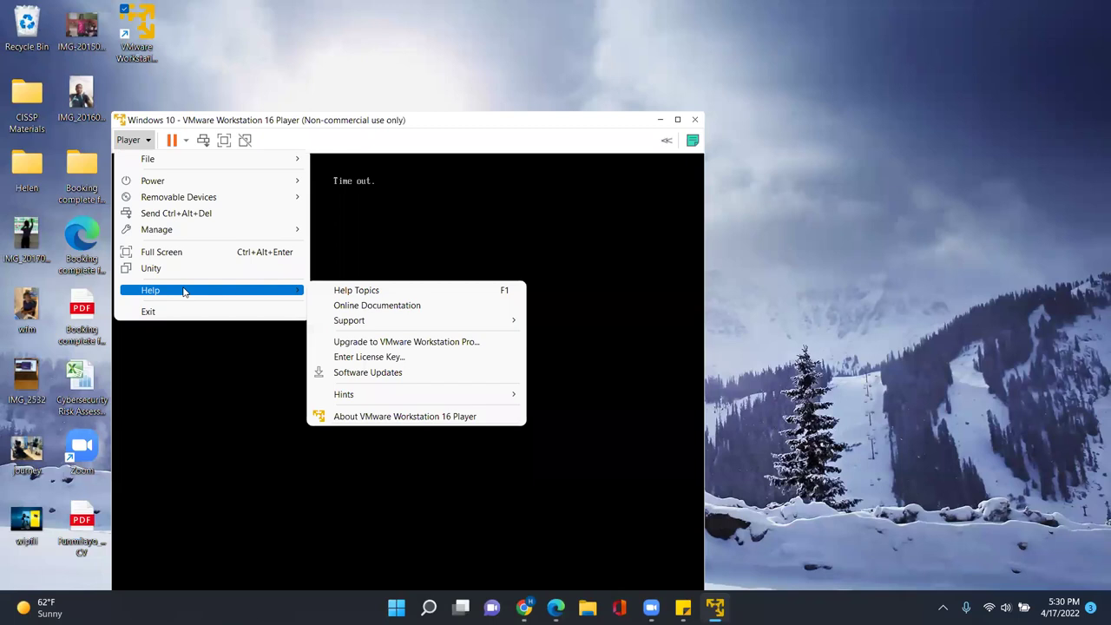
pyautogui.moveTo(250, 182)
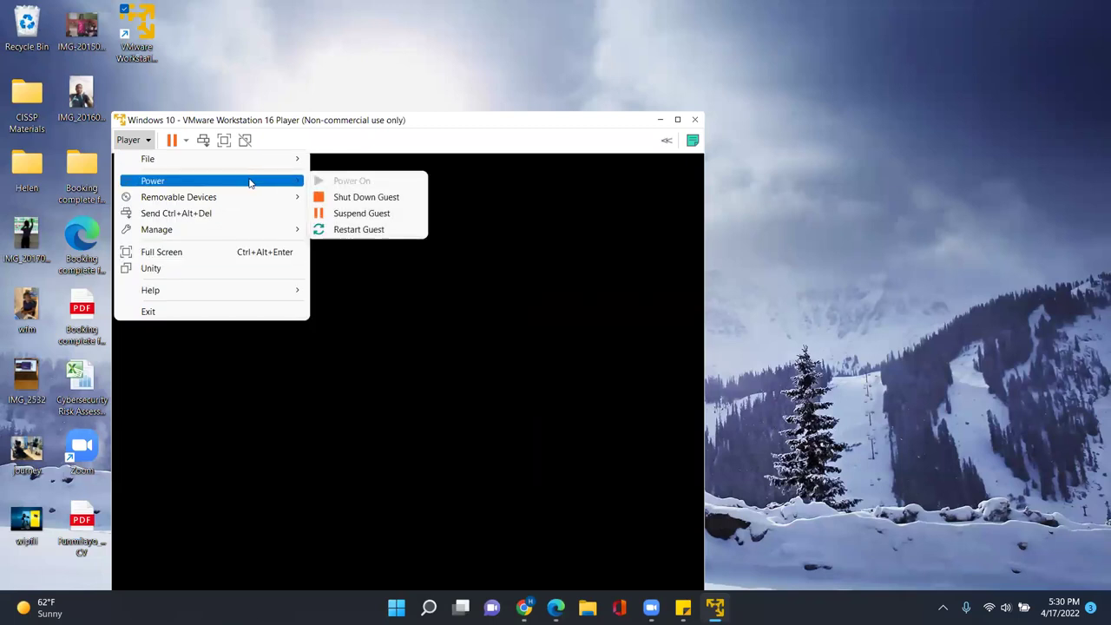
pyautogui.click(554, 247)
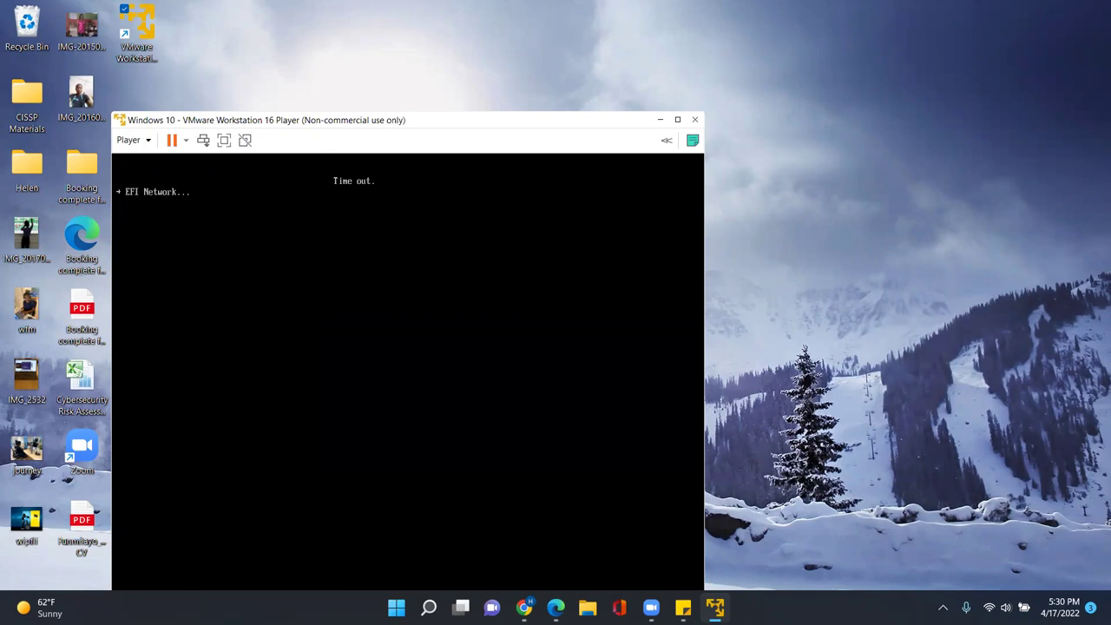
pyautogui.click(678, 120)
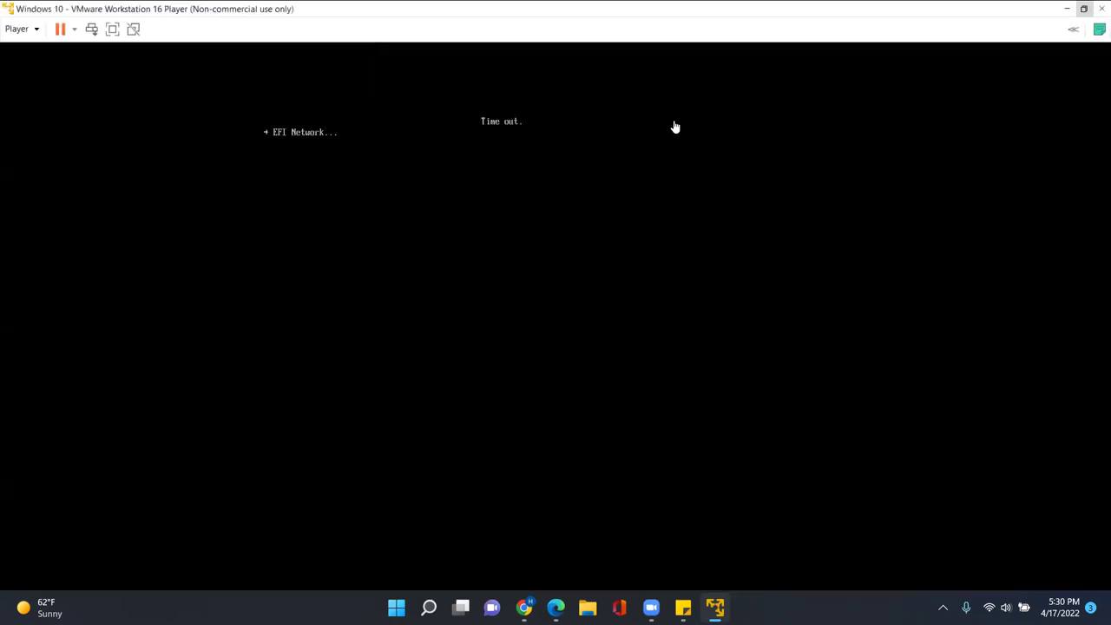
# - Snap the VM window left with the Nessus Edge page on the right, then click into the VM
pyautogui.press('super+Left')
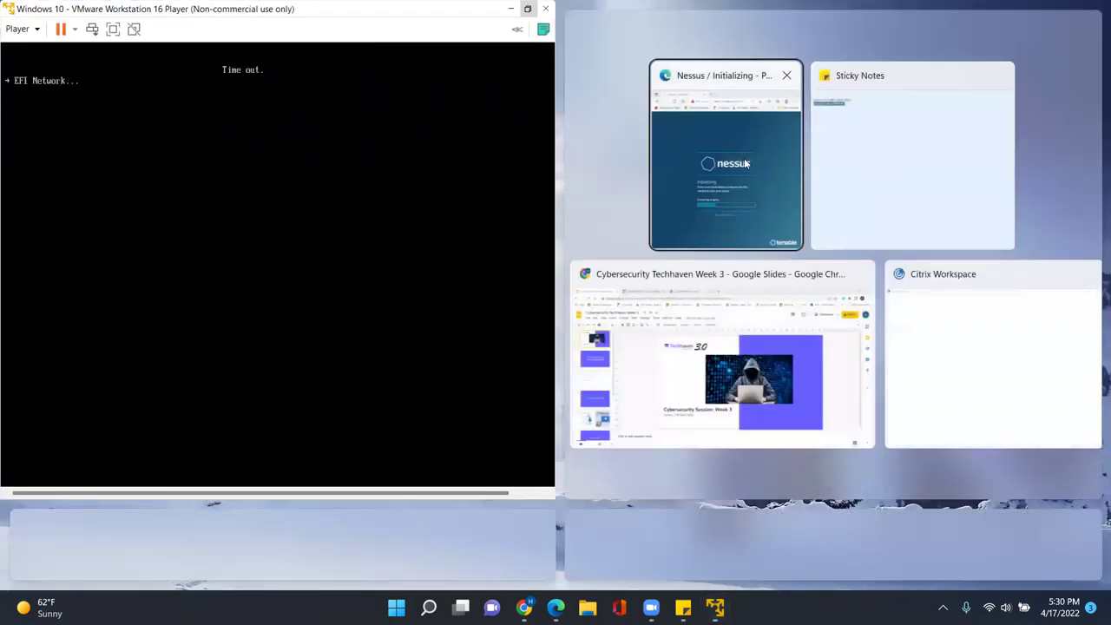
pyautogui.click(713, 186)
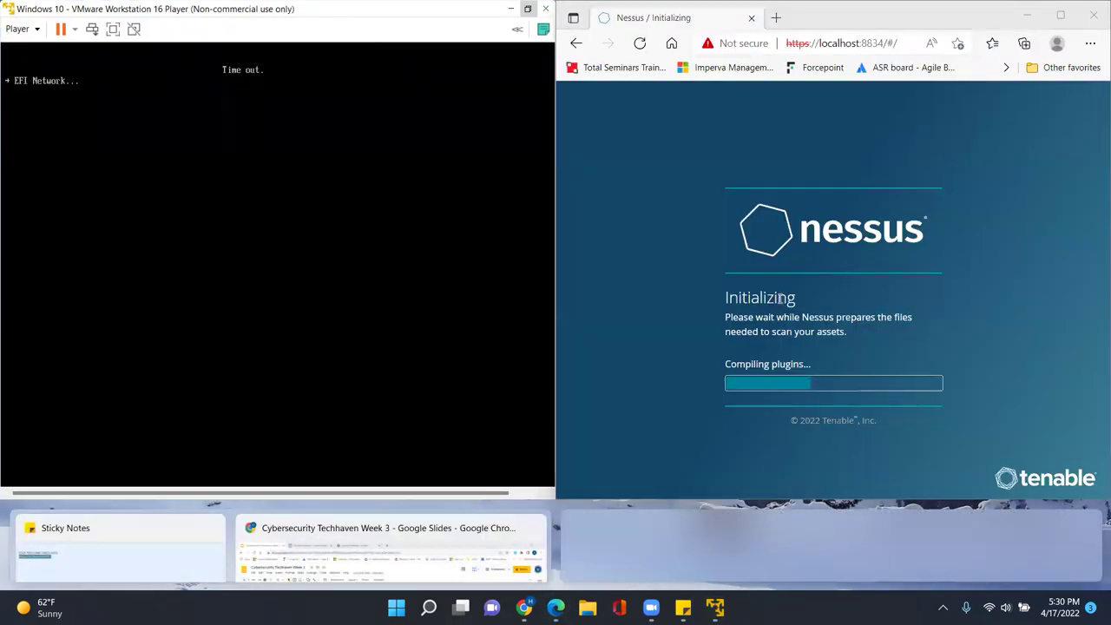
pyautogui.click(330, 465)
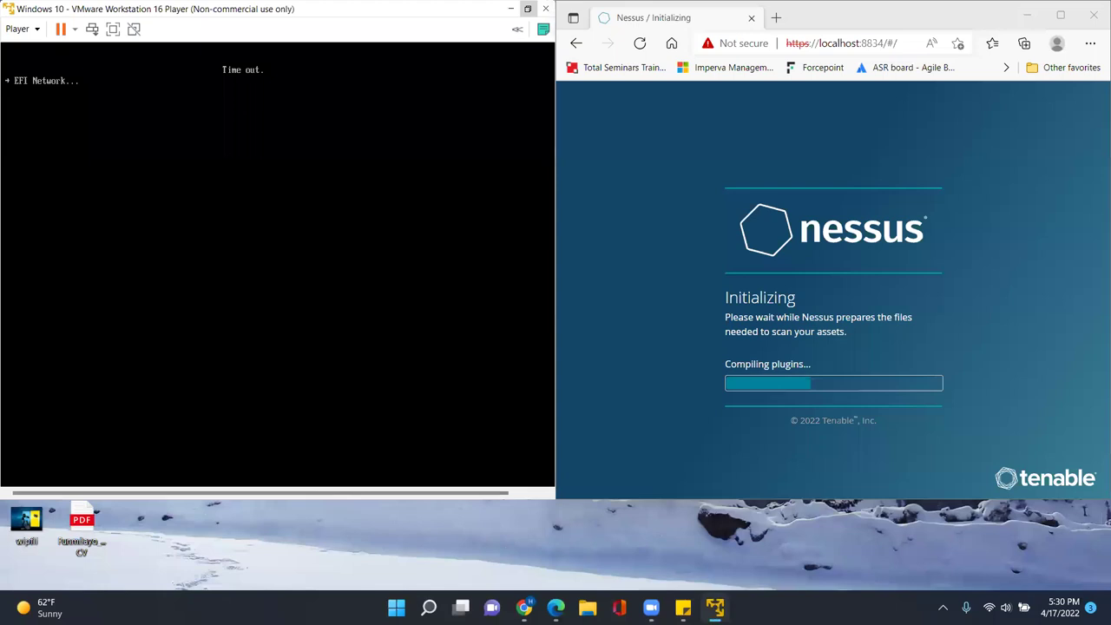
pyautogui.hotkey('ctrl', 'alt')
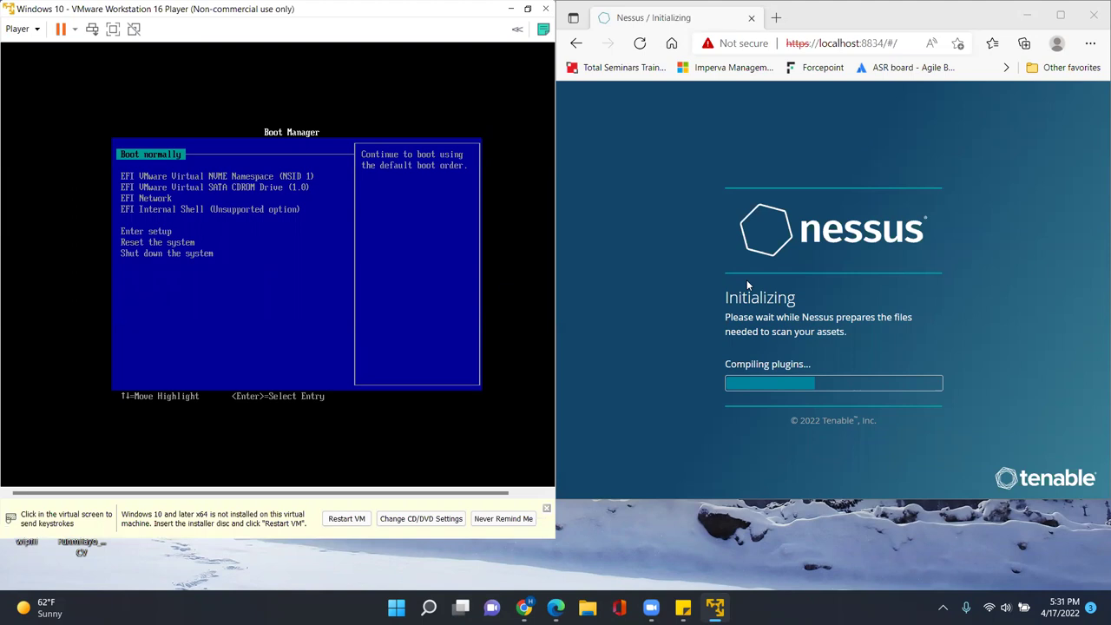
# - Choose Boot normally in the EFI Boot Manager and press a key to boot from the Windows disc
pyautogui.click(259, 265)
pyautogui.press('Return')
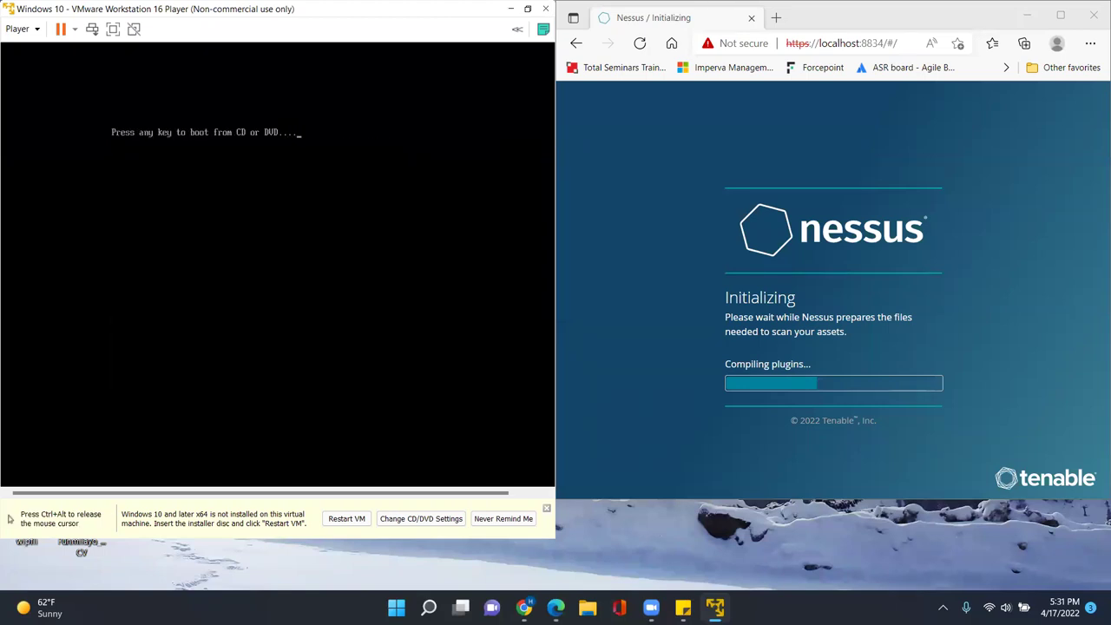
pyautogui.press('Return')
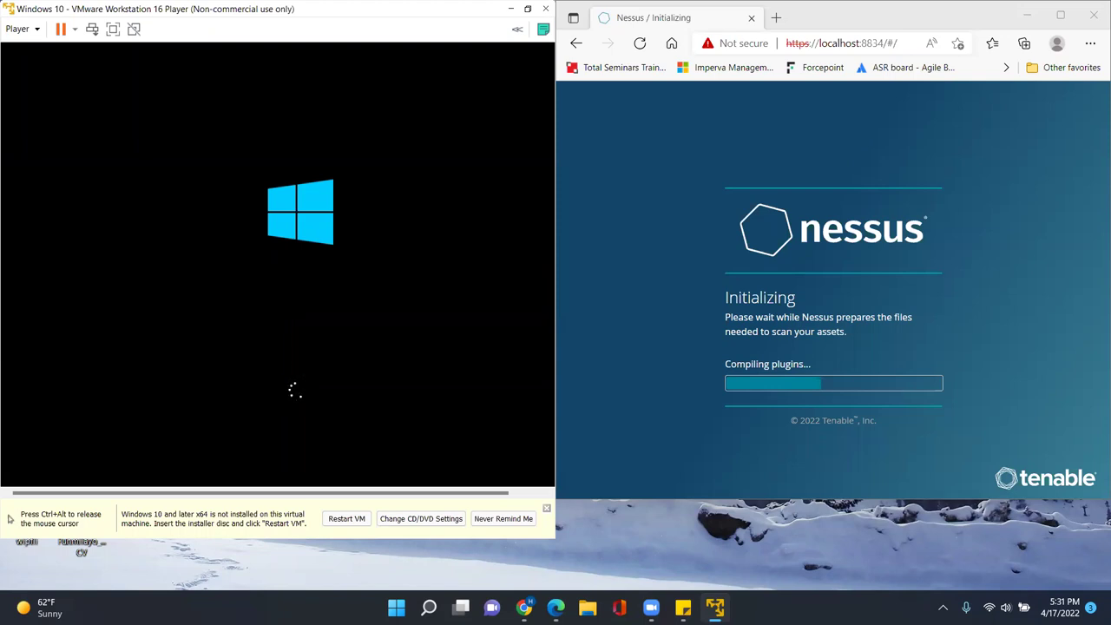
pyautogui.hotkey('ctrl', 'alt')
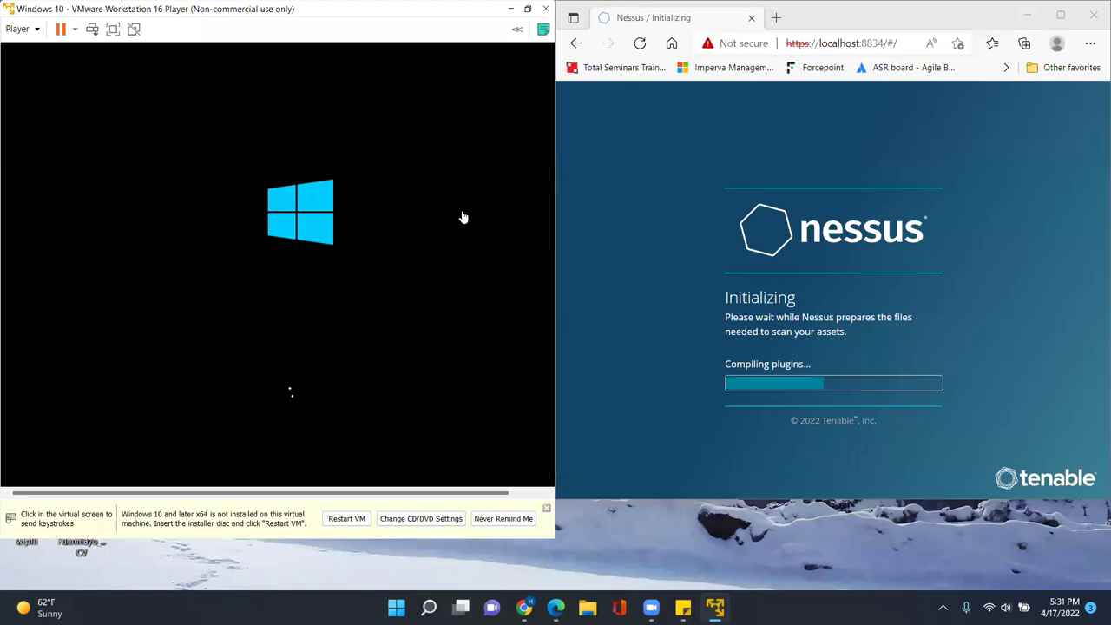
pyautogui.click(354, 185)
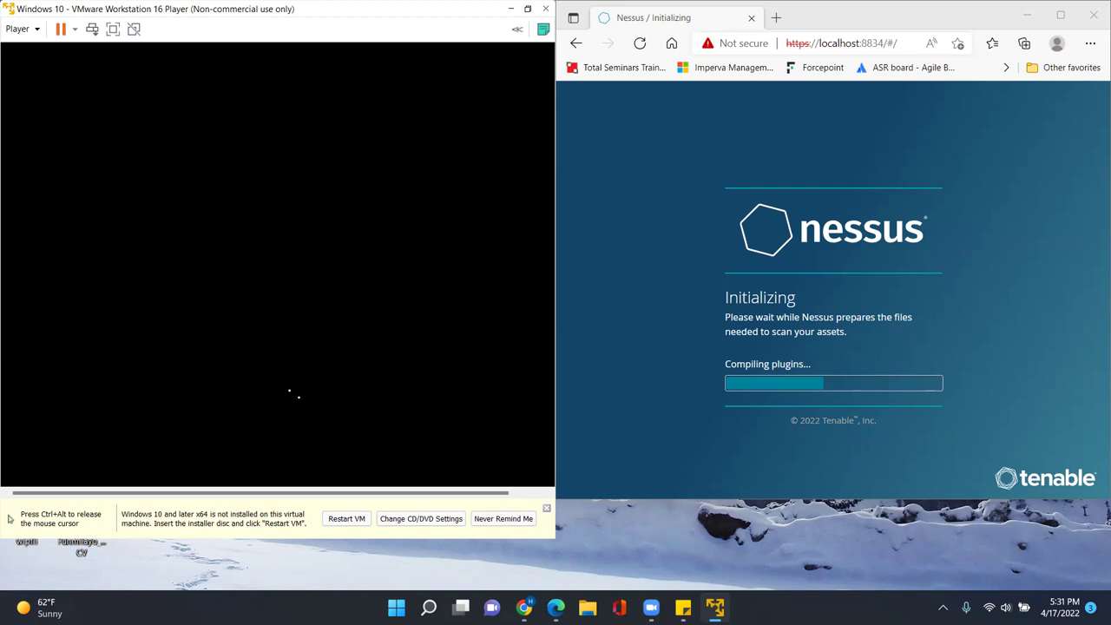
pyautogui.hotkey('ctrl', 'alt')
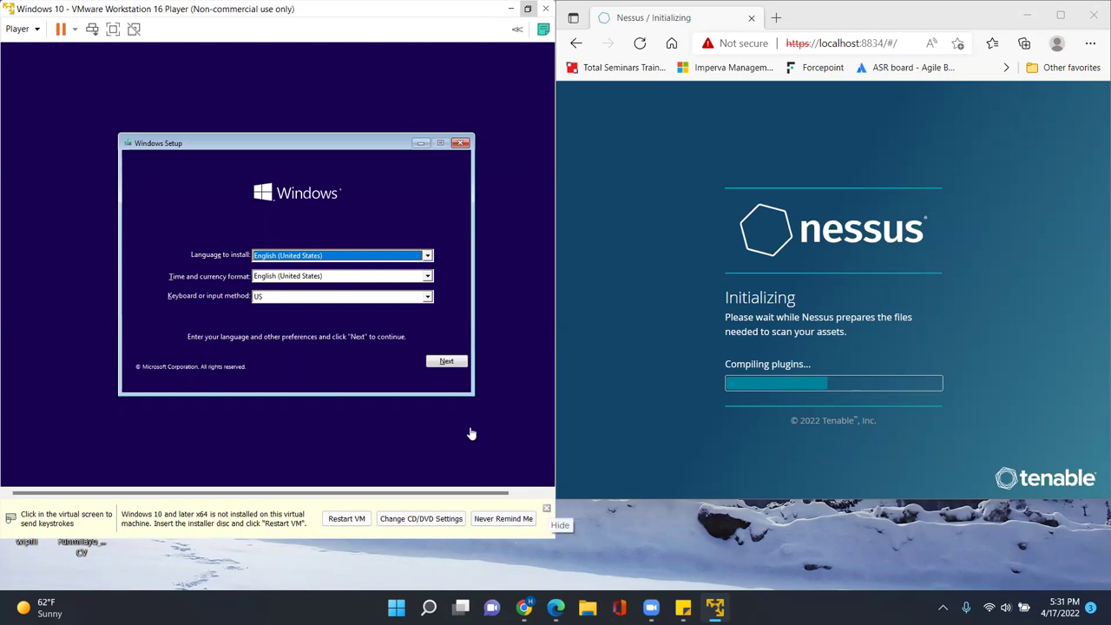
# - Move past the Windows Setup language screen and start the installation with Install now
pyautogui.click(441, 368)
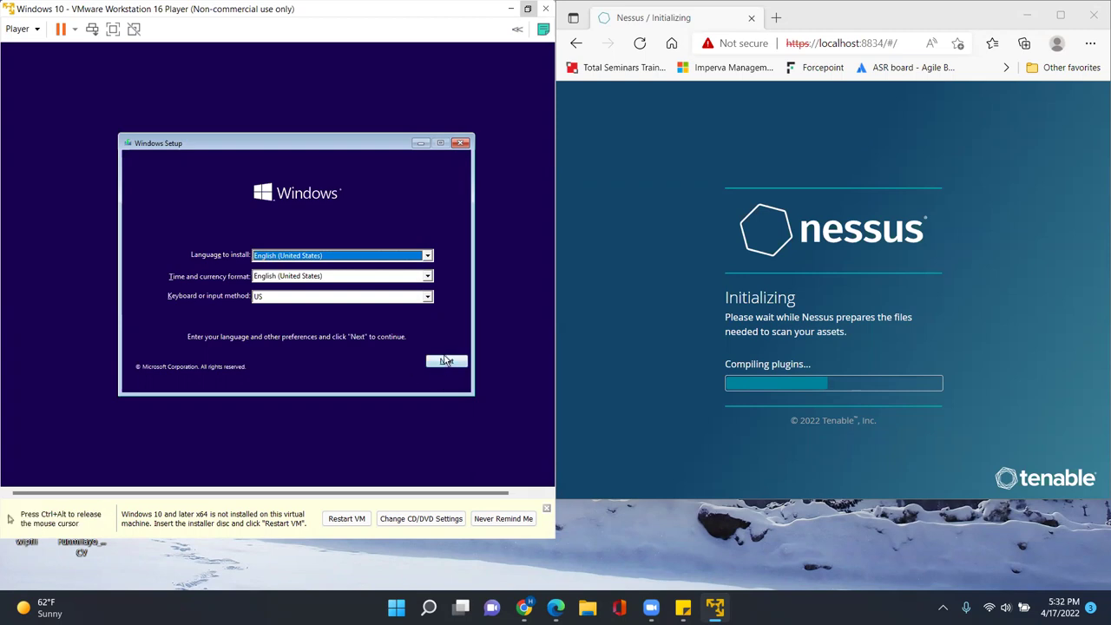
pyautogui.click(446, 360)
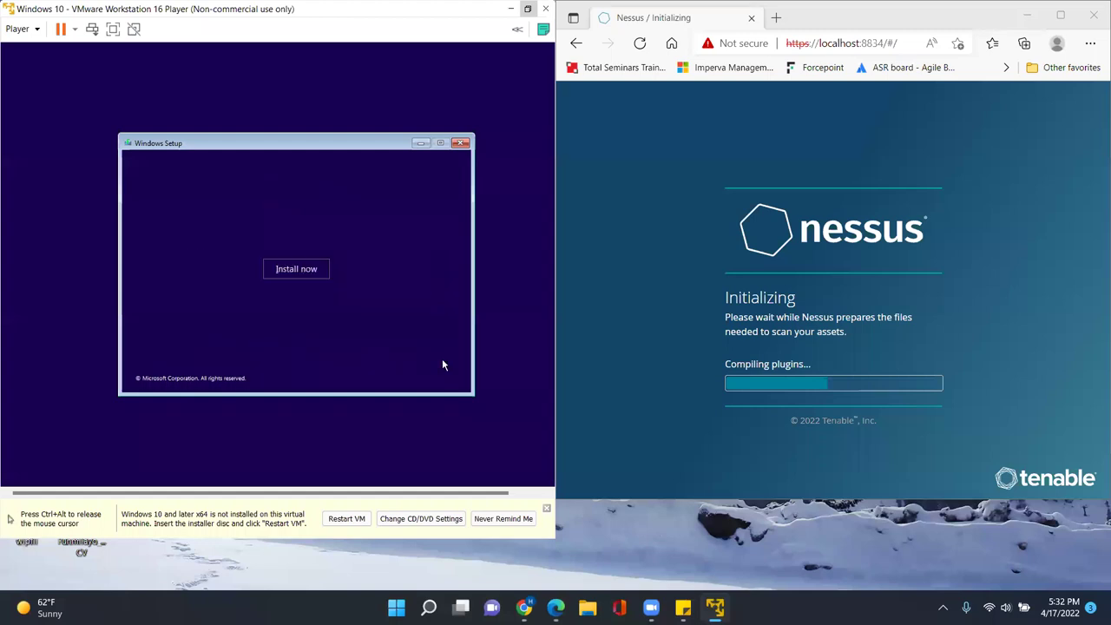
pyautogui.click(291, 271)
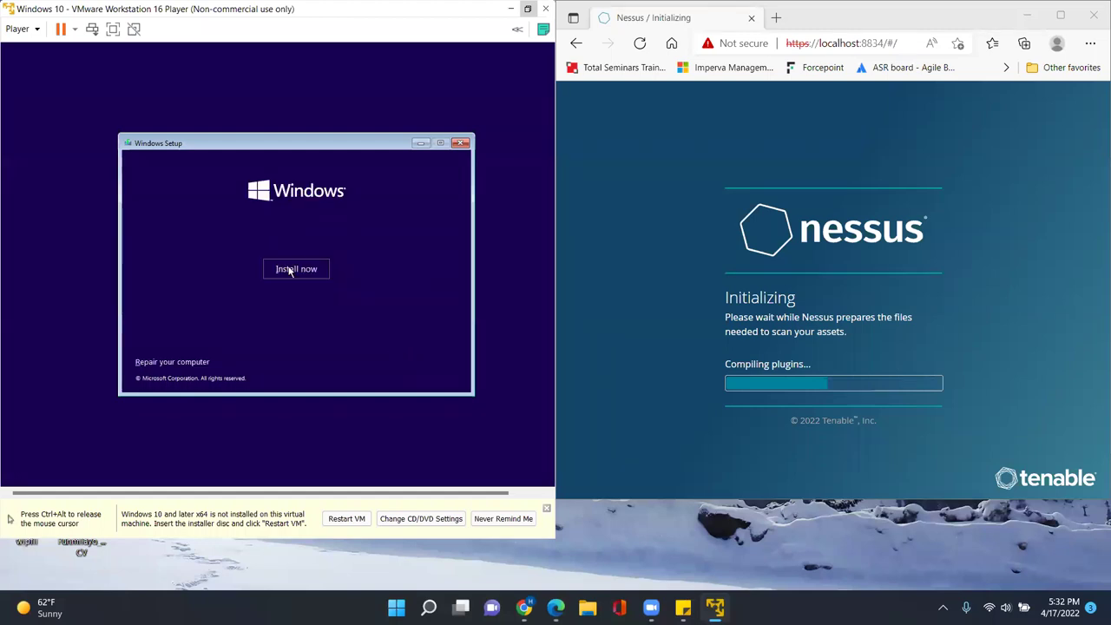
# - Release the mouse from the VM, dismiss the install-disc notice, and switch to the Nessus browser
pyautogui.hotkey('ctrl', 'alt')
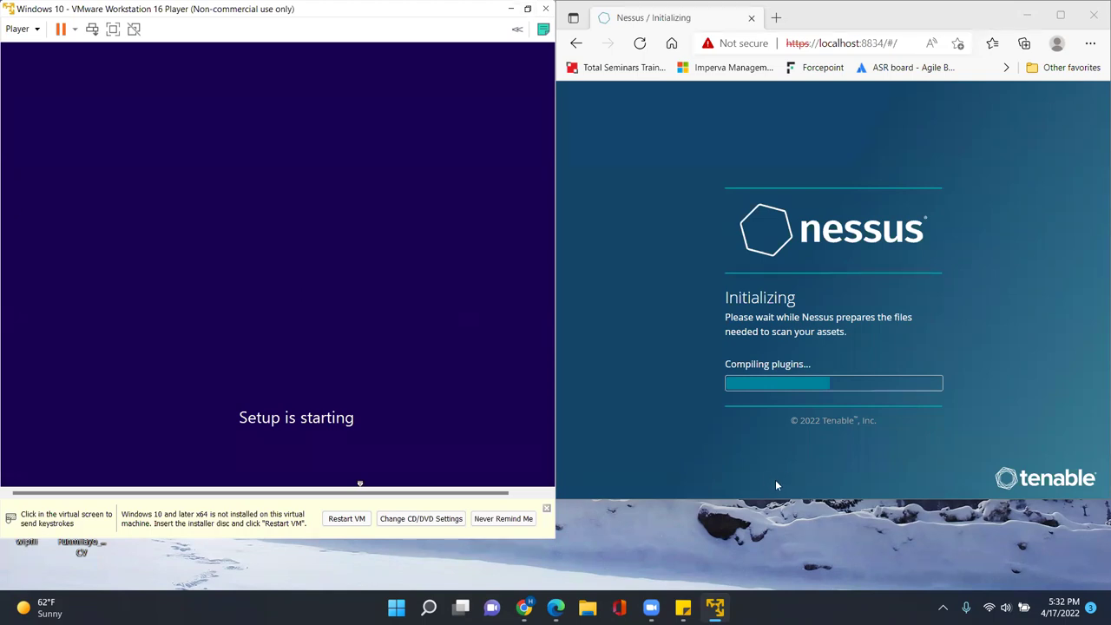
pyautogui.click(546, 507)
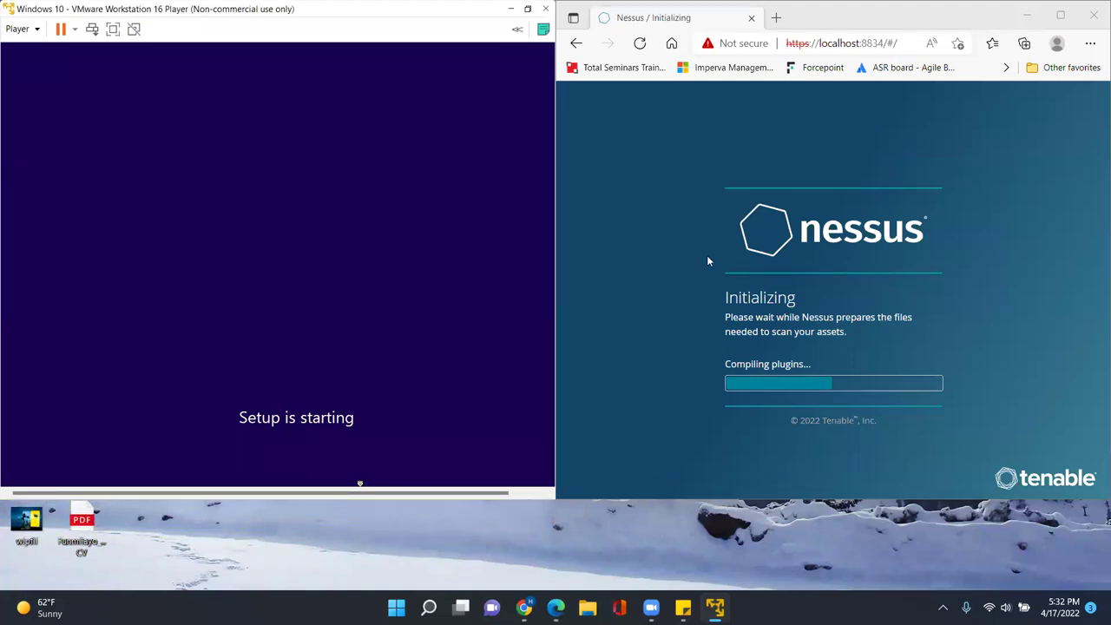
pyautogui.click(680, 267)
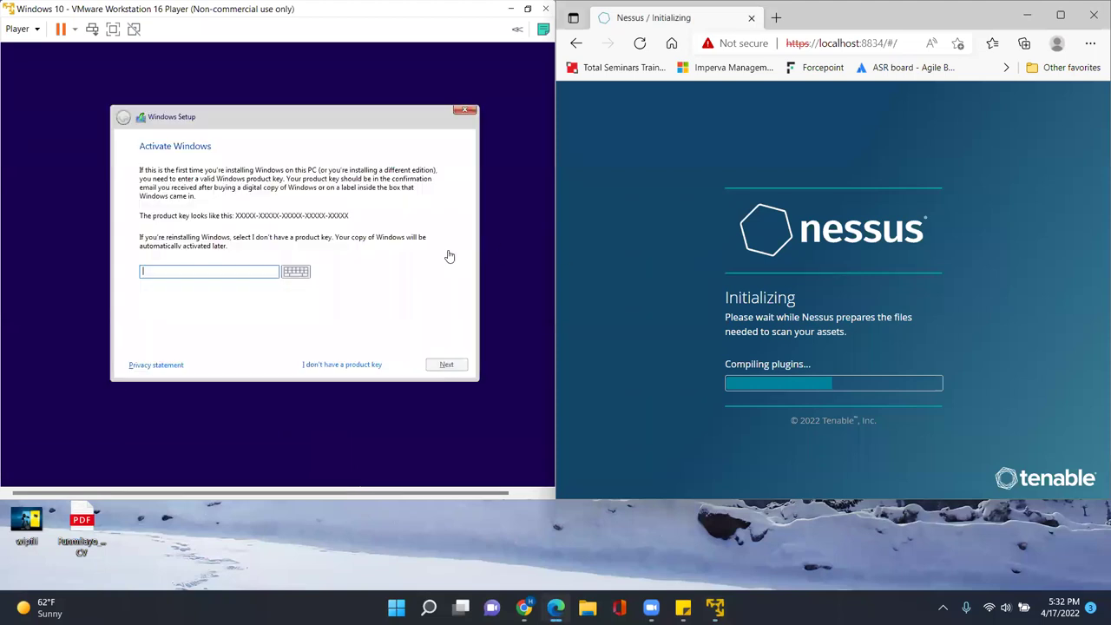
# - Continue without a product key and choose Windows 10 Pro as the edition
pyautogui.click(368, 366)
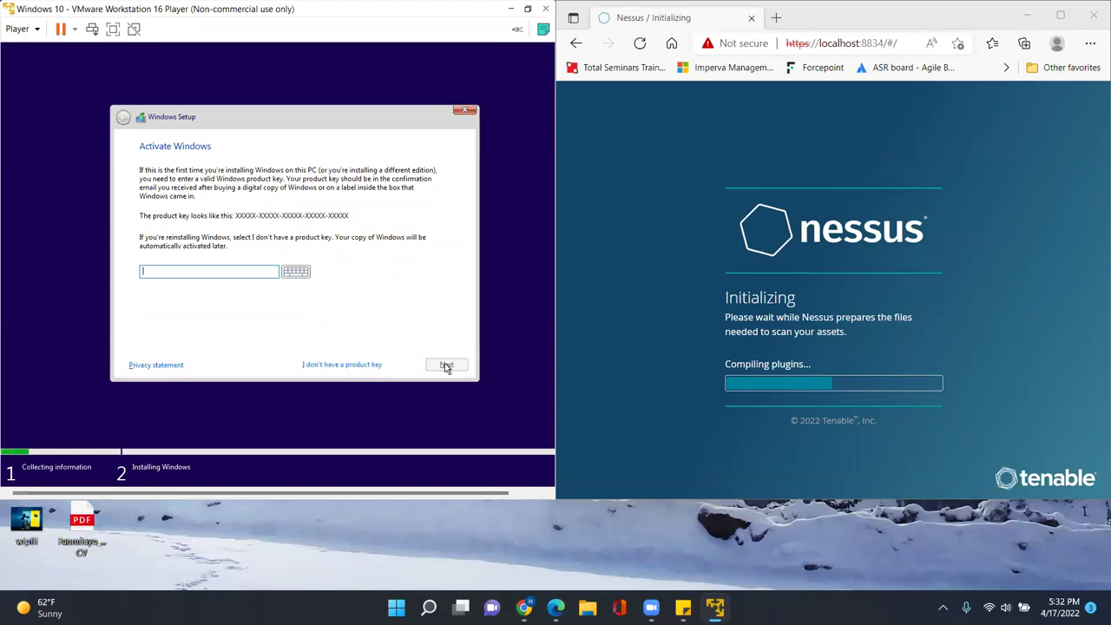
pyautogui.click(350, 365)
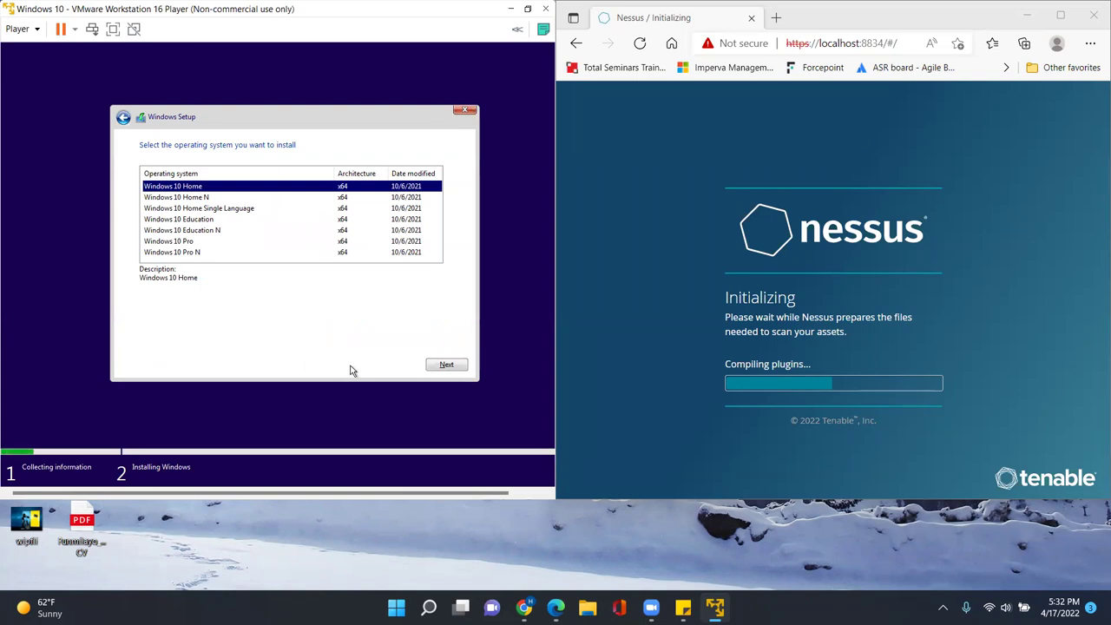
pyautogui.click(169, 242)
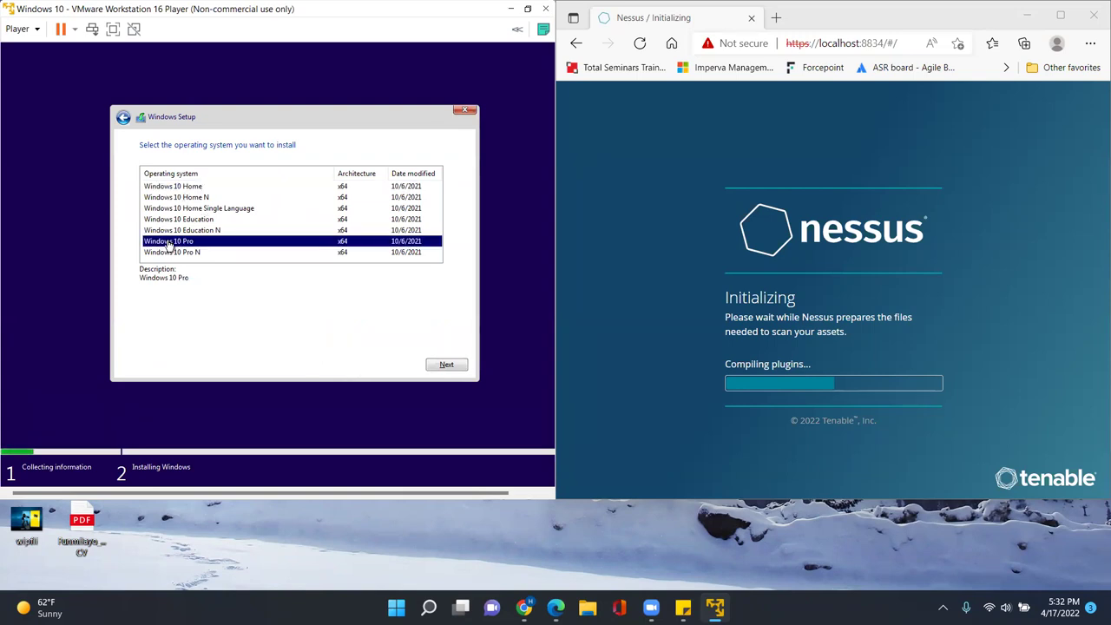
pyautogui.click(447, 366)
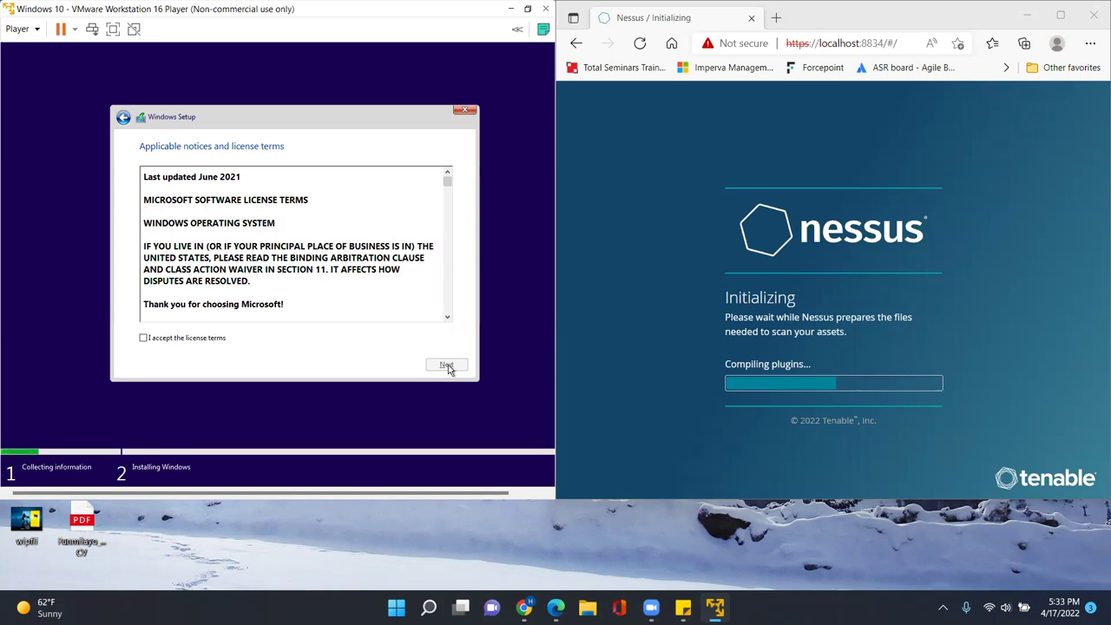
# - Accept the license terms and choose the Upgrade installation type
pyautogui.click(229, 339)
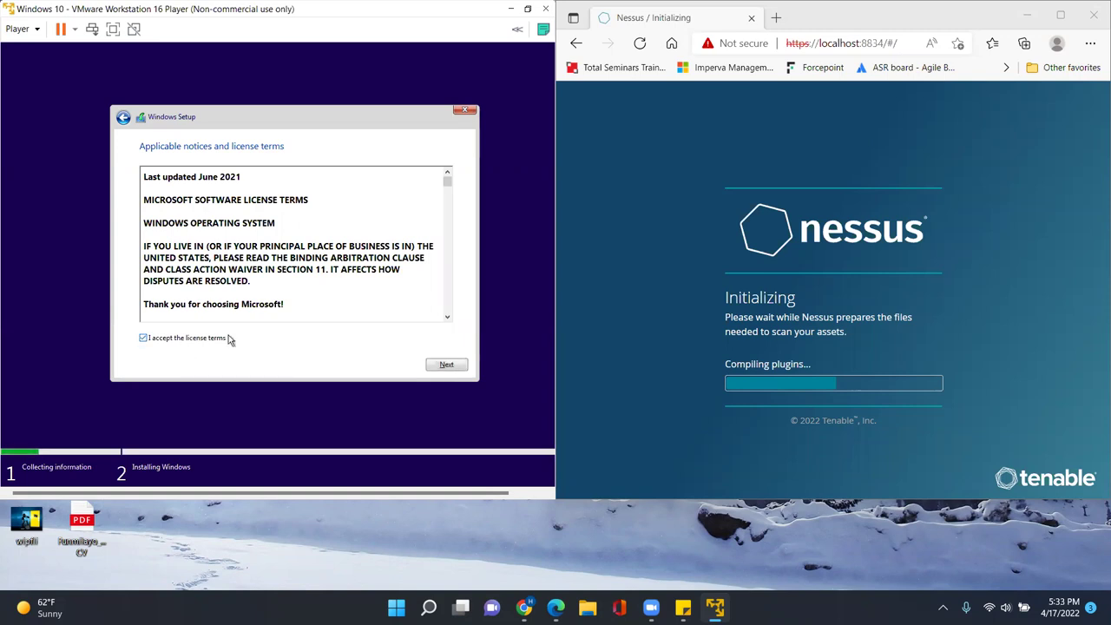
pyautogui.click(448, 365)
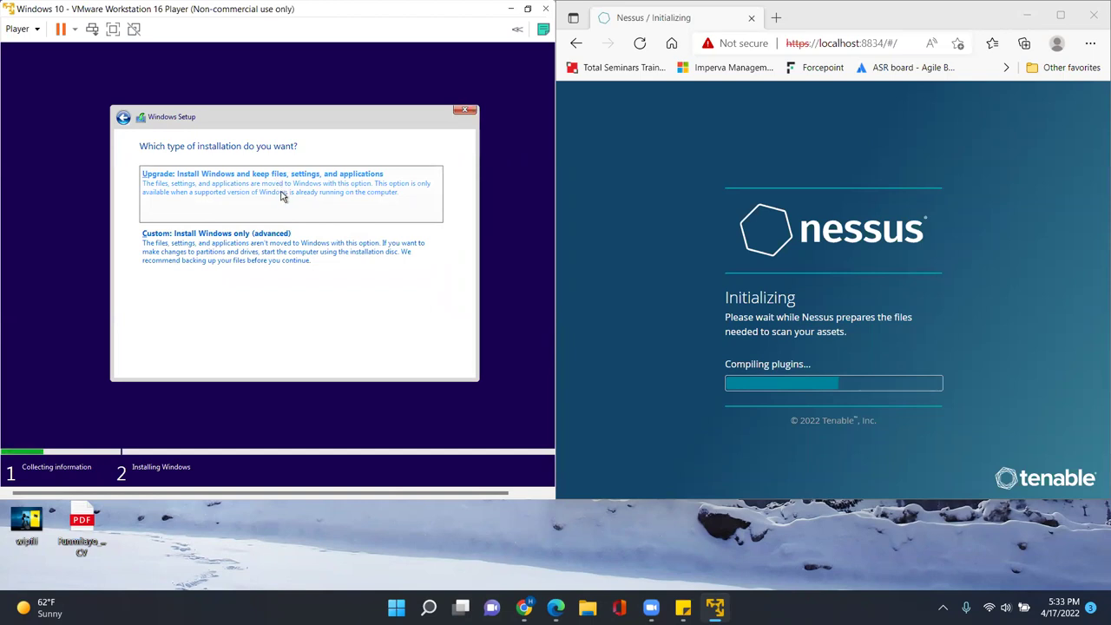
pyautogui.click(280, 195)
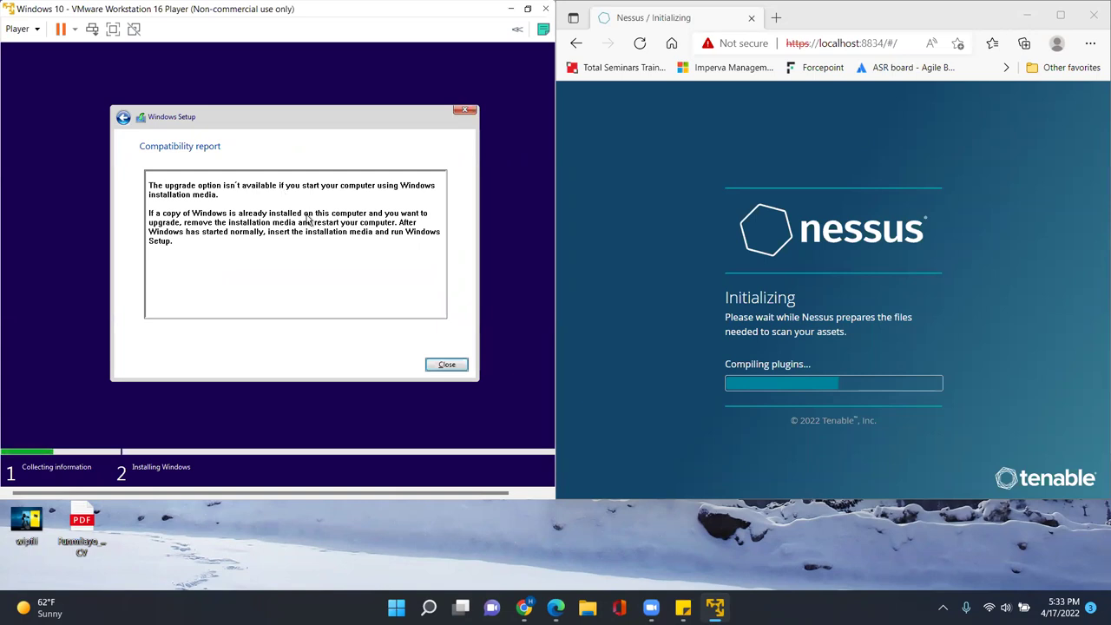
# - Close the compatibility report and restart setup, choosing Windows 10 Pro without a product key
pyautogui.click(448, 366)
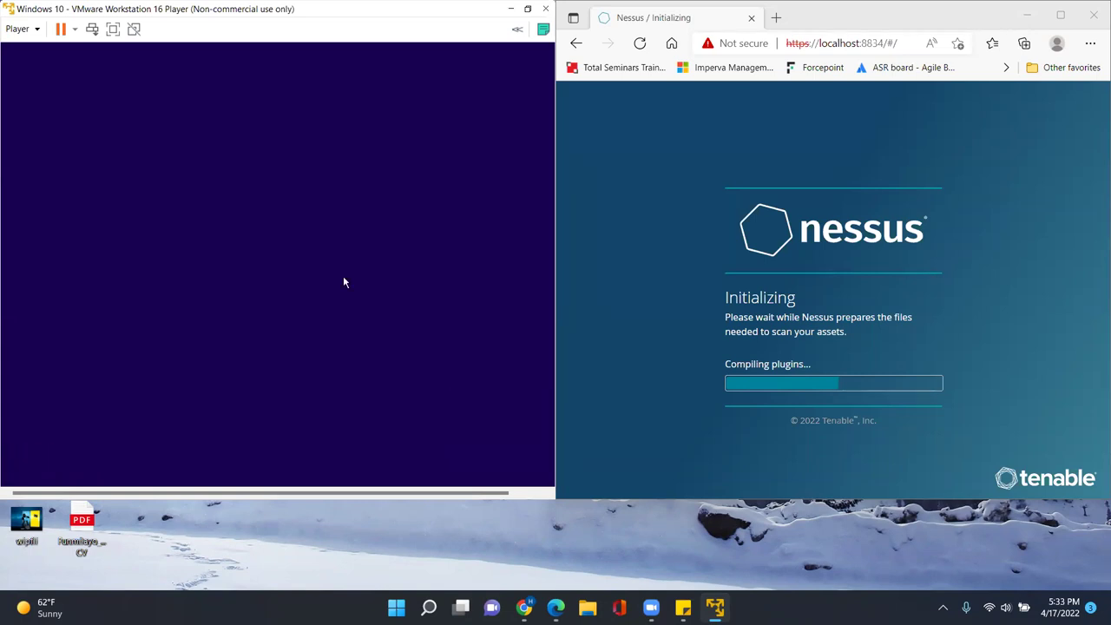
pyautogui.click(294, 271)
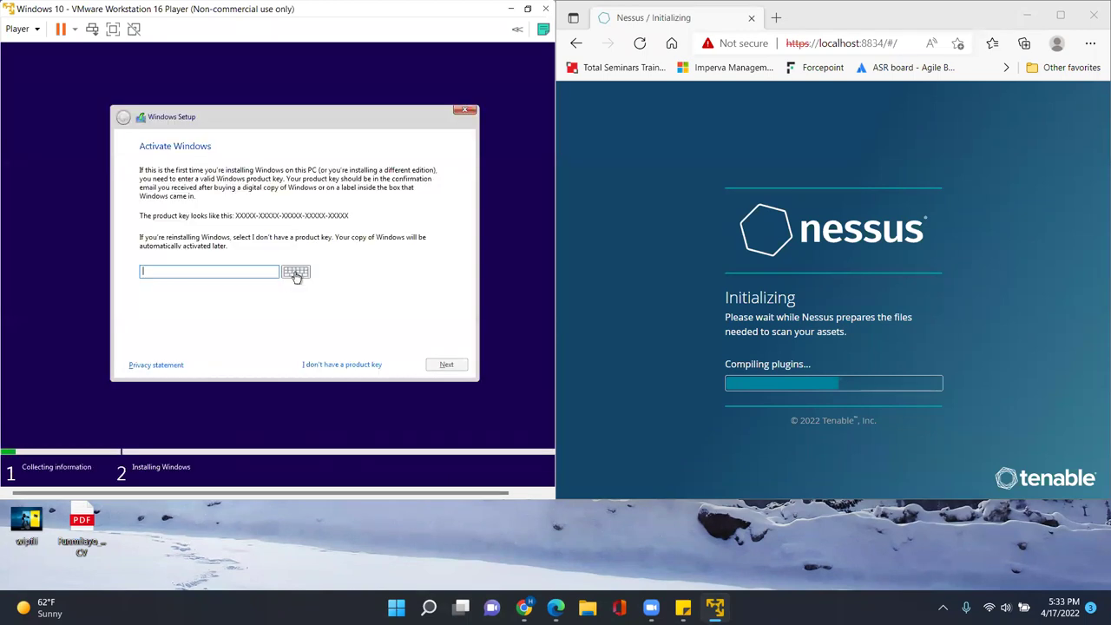
pyautogui.click(343, 367)
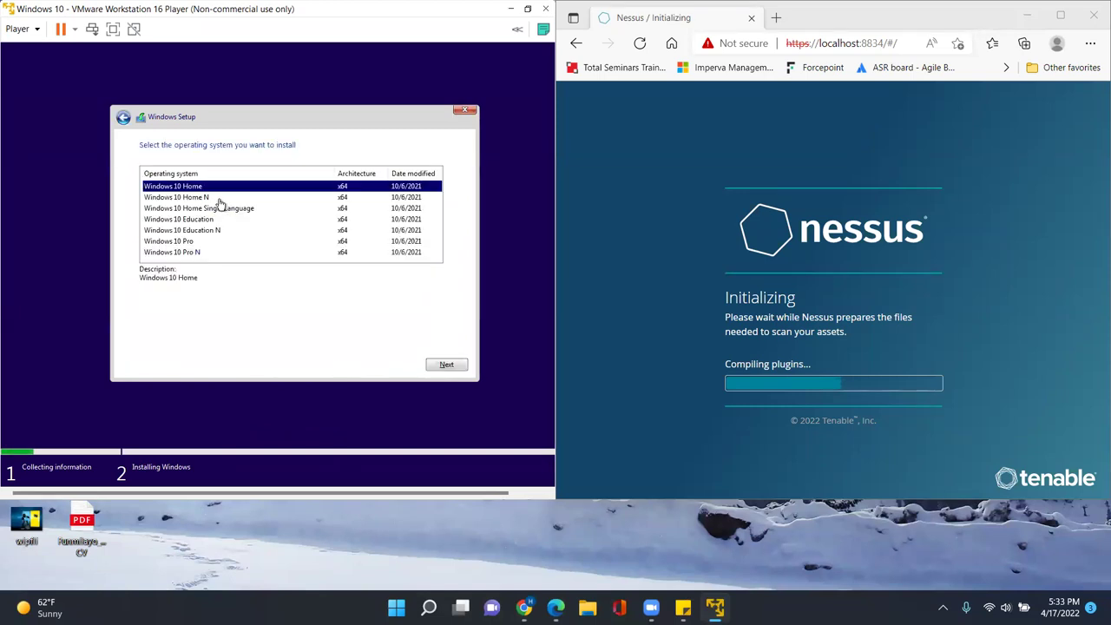
pyautogui.click(224, 243)
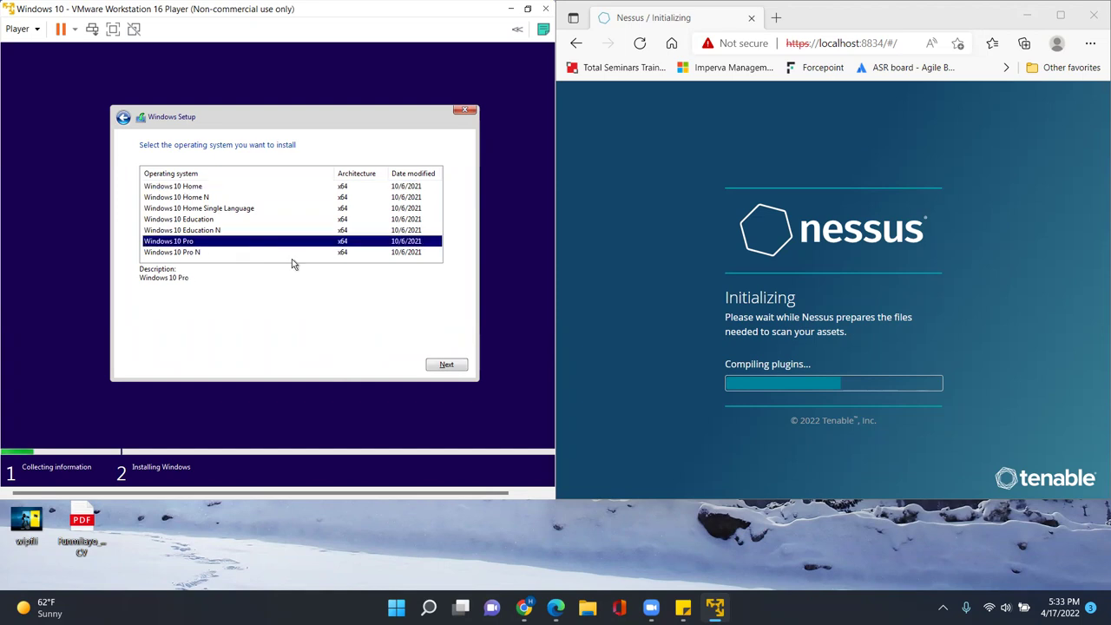
pyautogui.click(431, 364)
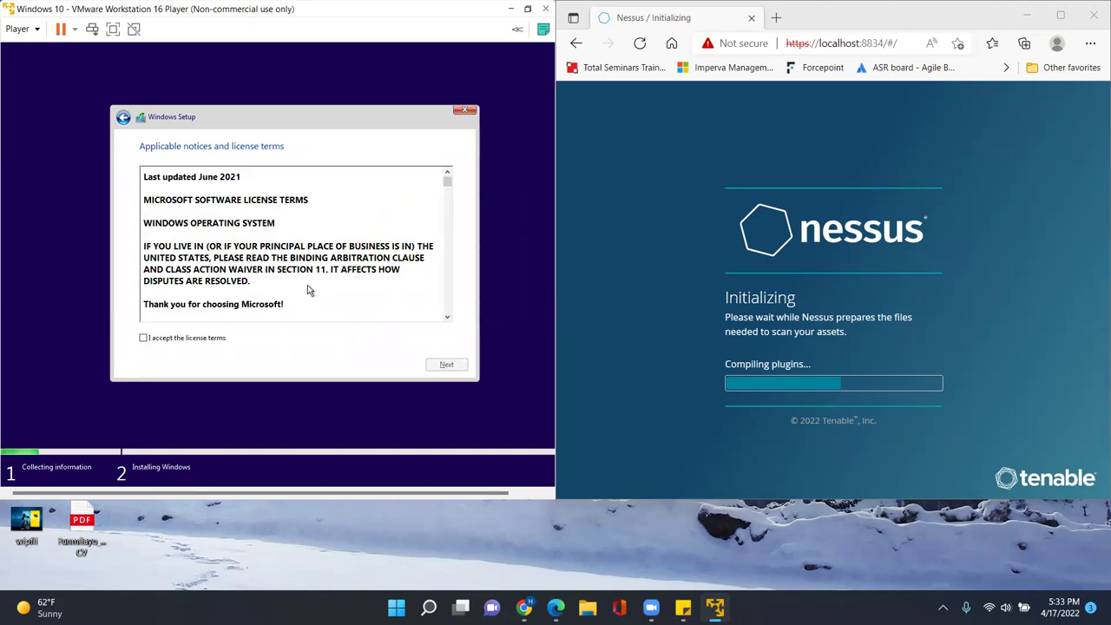
# - Accept the license terms and choose the Custom (Windows only) installation
pyautogui.click(185, 339)
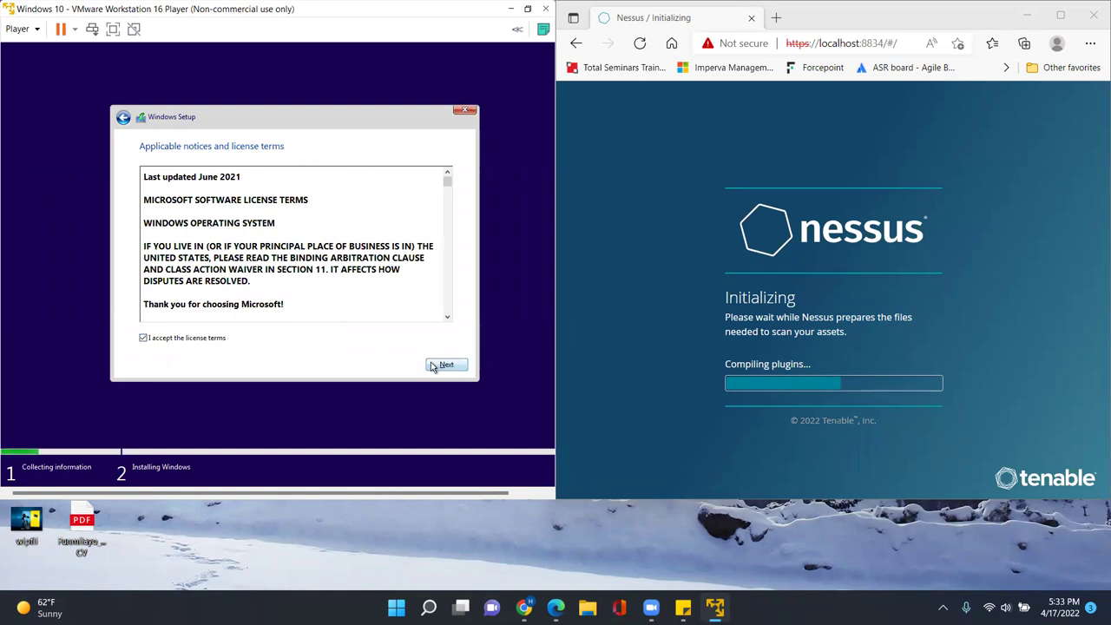
pyautogui.click(448, 370)
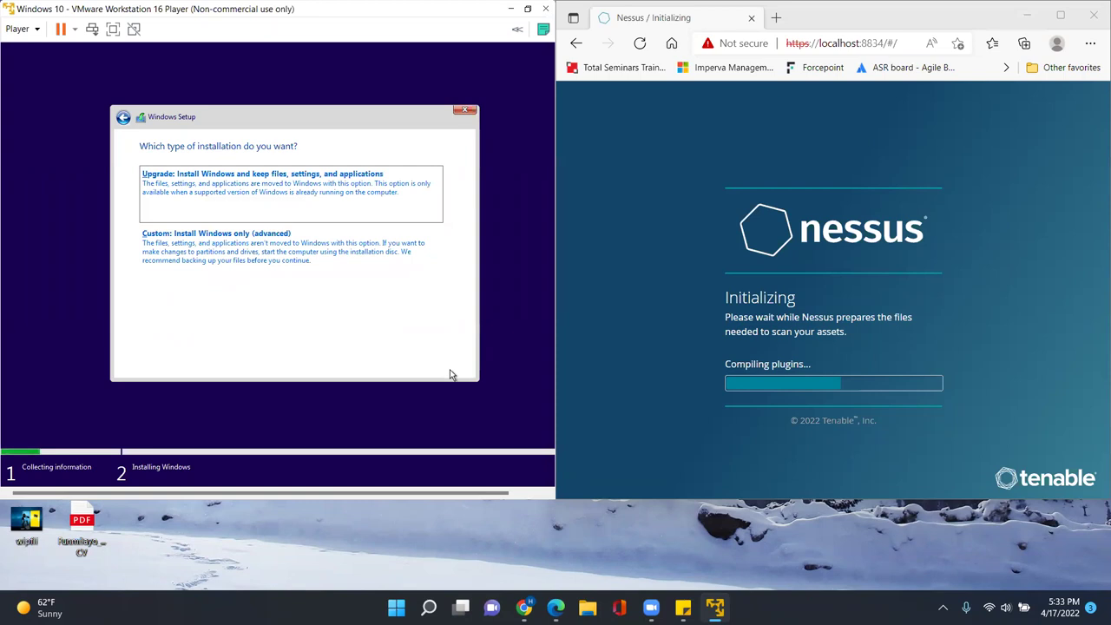
pyautogui.click(321, 254)
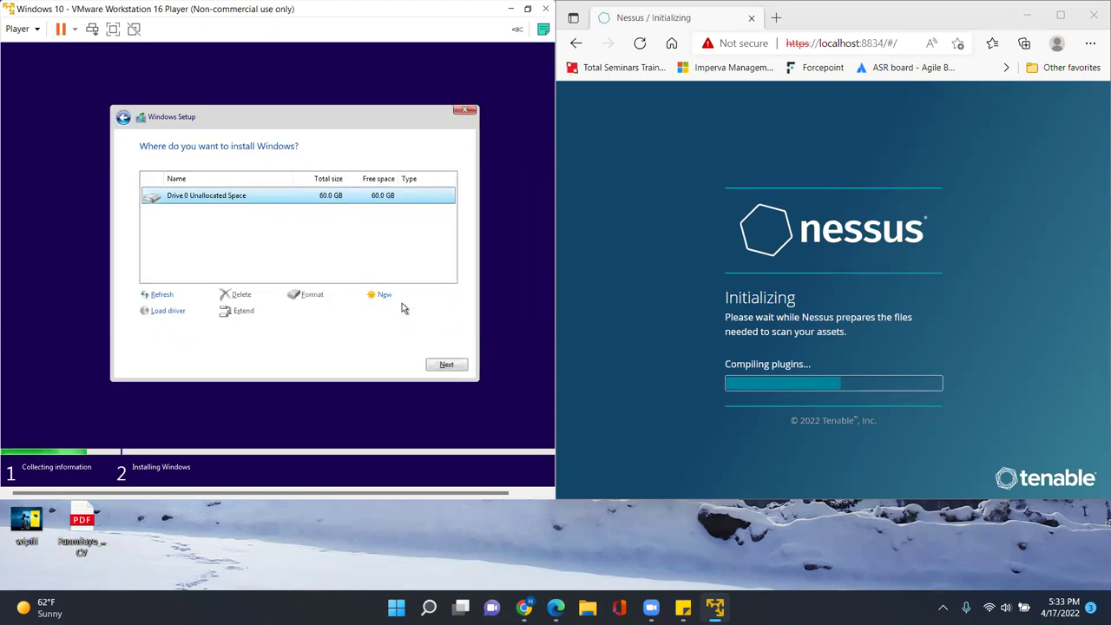
# - Install Windows on Drive 0's 60 GB unallocated space, then bring the Slides presentation forward
pyautogui.click(444, 368)
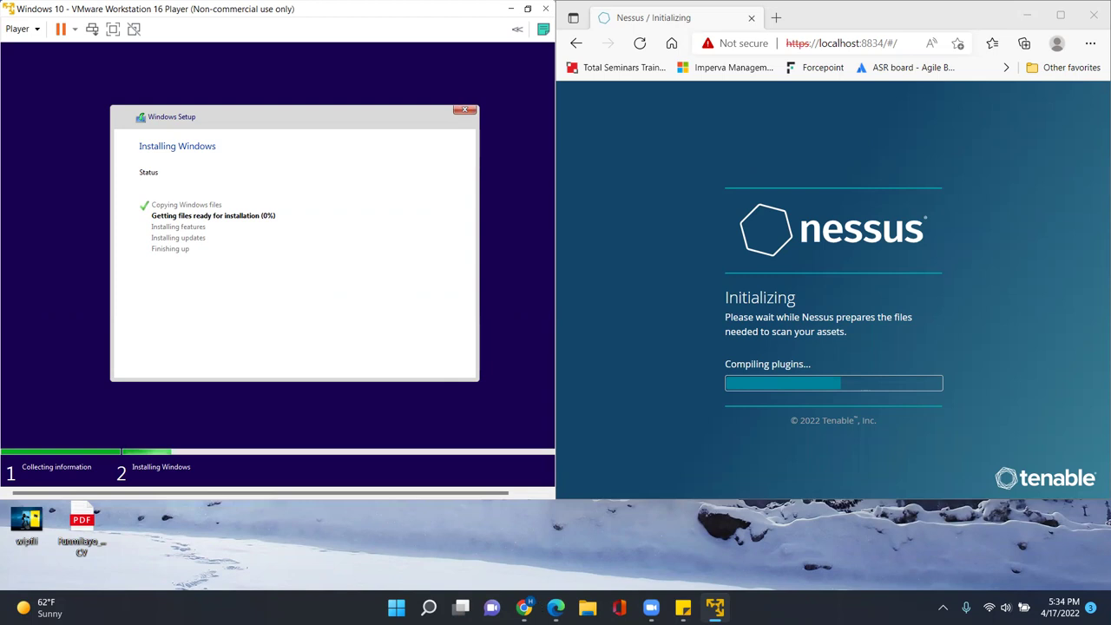
pyautogui.click(524, 608)
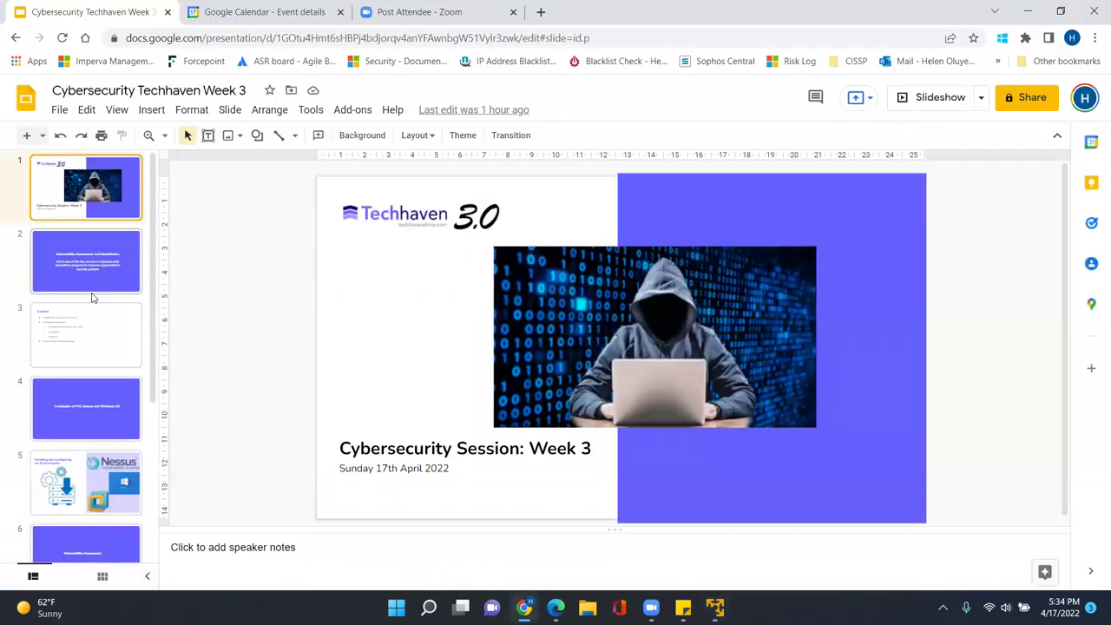
# - Page through the Week 3 deck to the Installing and Configuring slide, then return to the VM
pyautogui.click(94, 298)
pyautogui.press('Down')
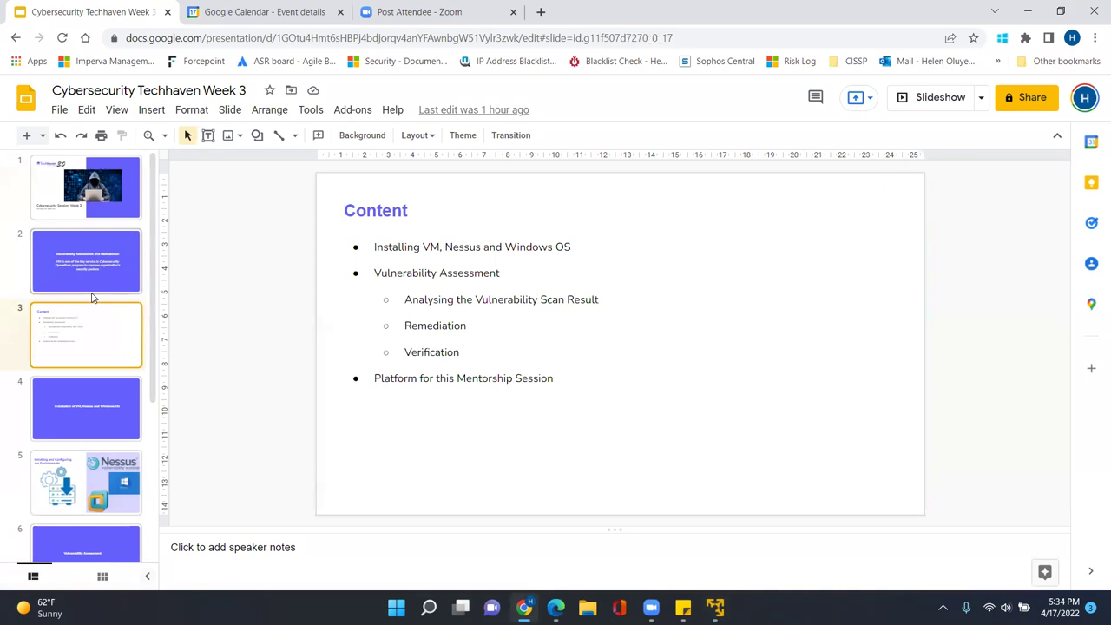
pyautogui.press('Down')
pyautogui.press('Down')
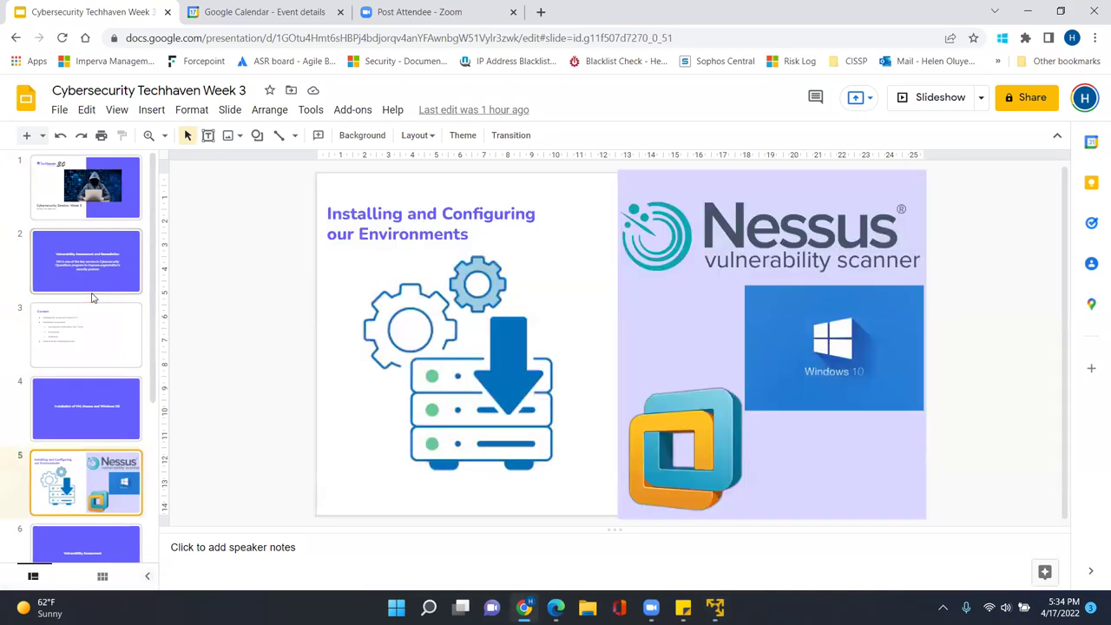
pyautogui.press('Down')
pyautogui.press('Down')
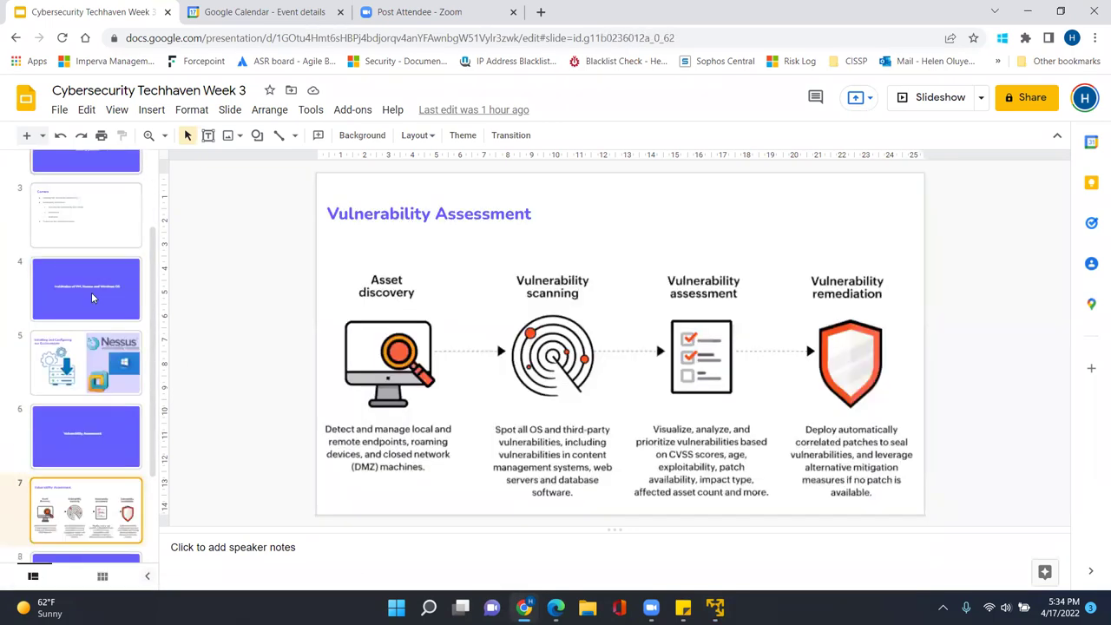
pyautogui.press('Up')
pyautogui.press('Up')
pyautogui.press('Down')
pyautogui.press('Down')
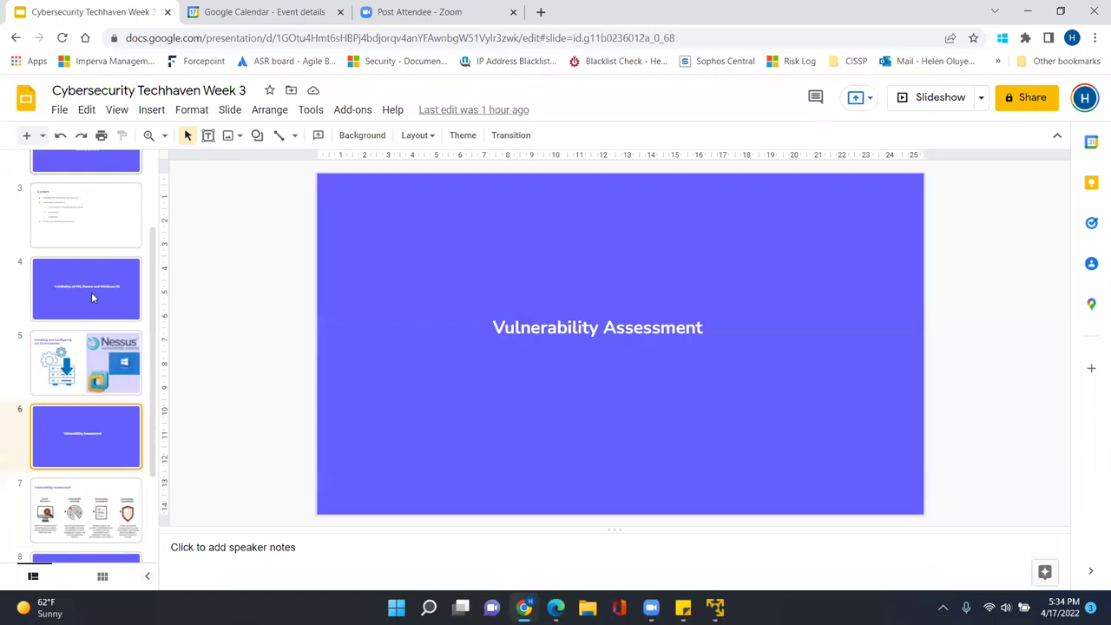
pyautogui.press('Up')
pyautogui.press('Up')
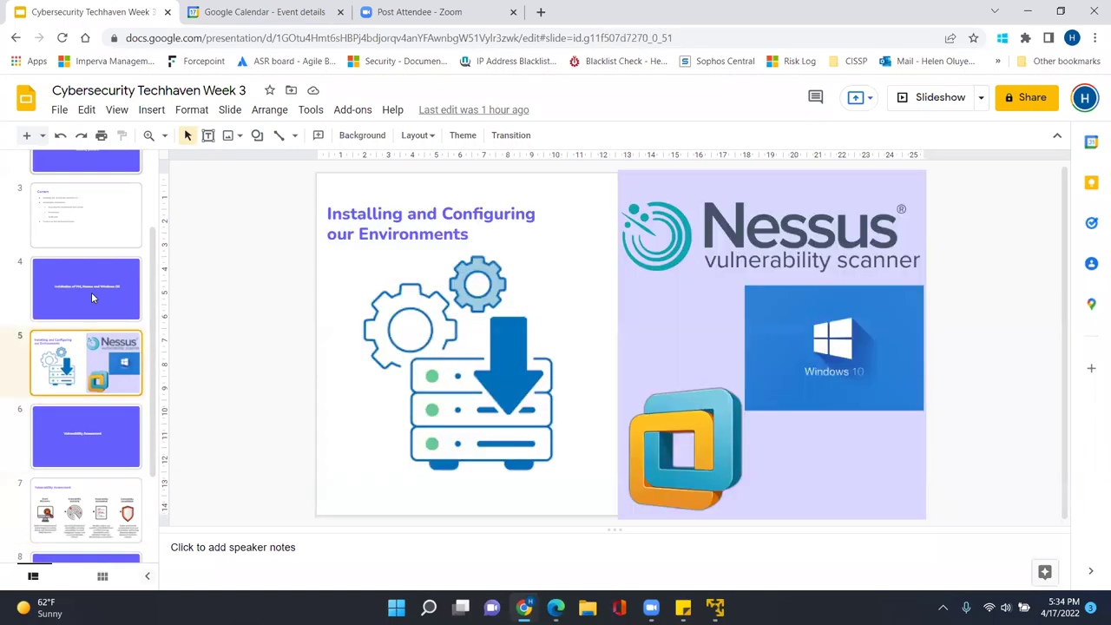
pyautogui.click(715, 607)
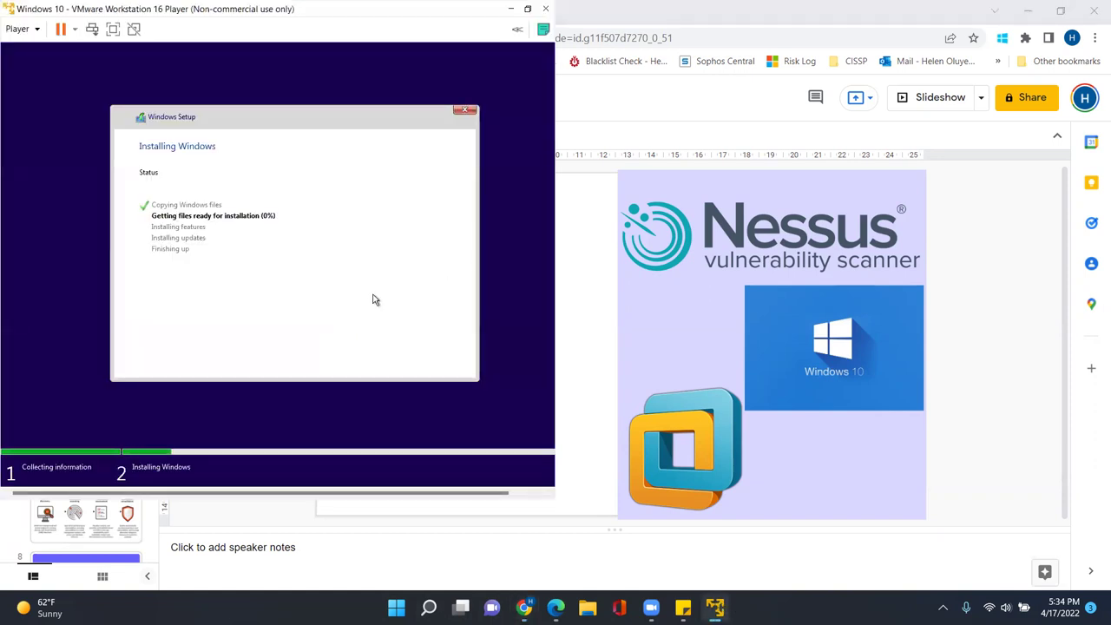
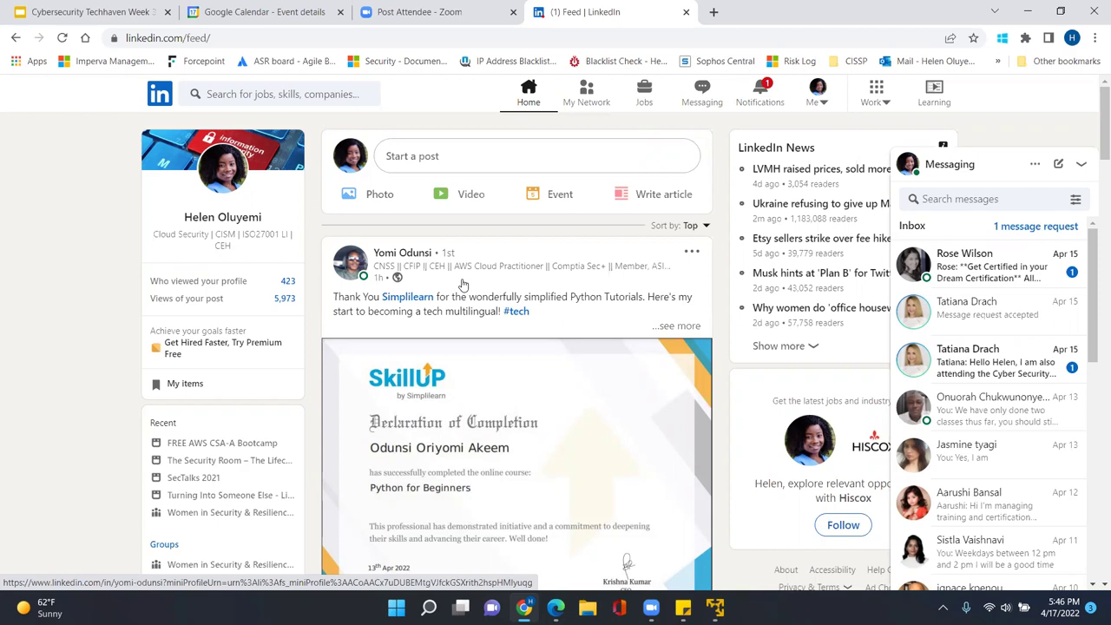
# - Open LinkedIn Jobs and rerun the recent 'vulnerability management cyber security' search in England, United Kingdom
pyautogui.click(645, 91)
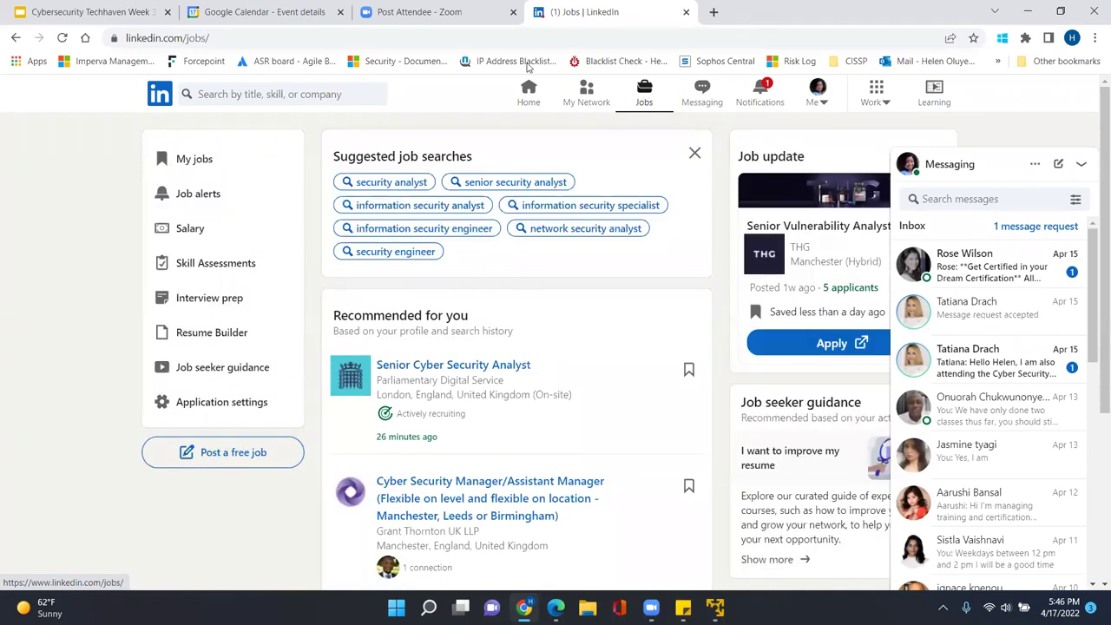
pyautogui.click(319, 93)
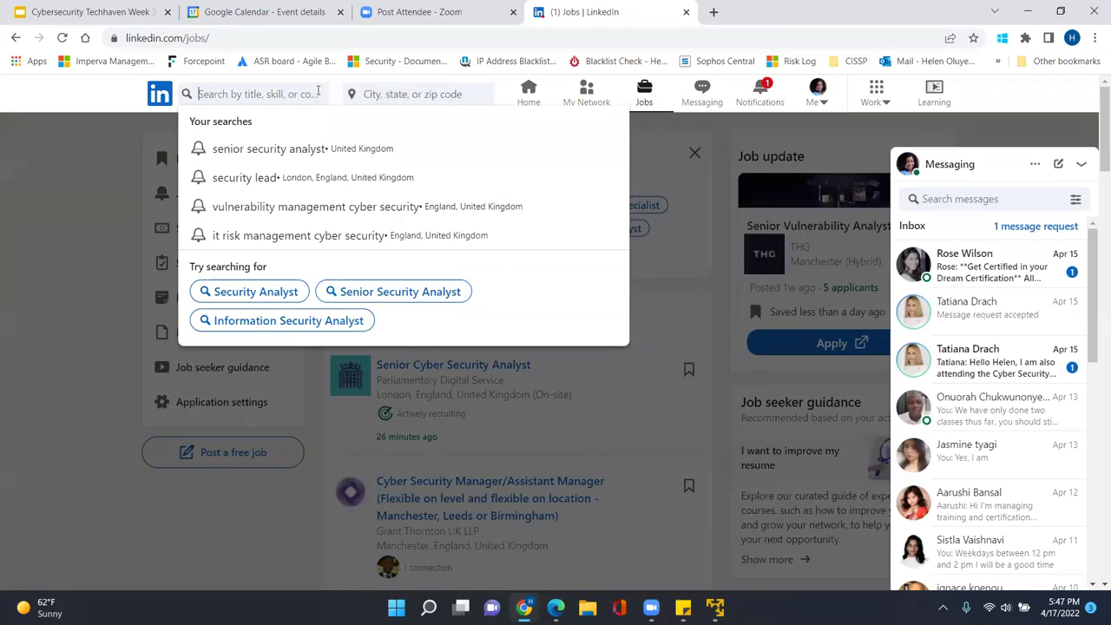
pyautogui.click(302, 210)
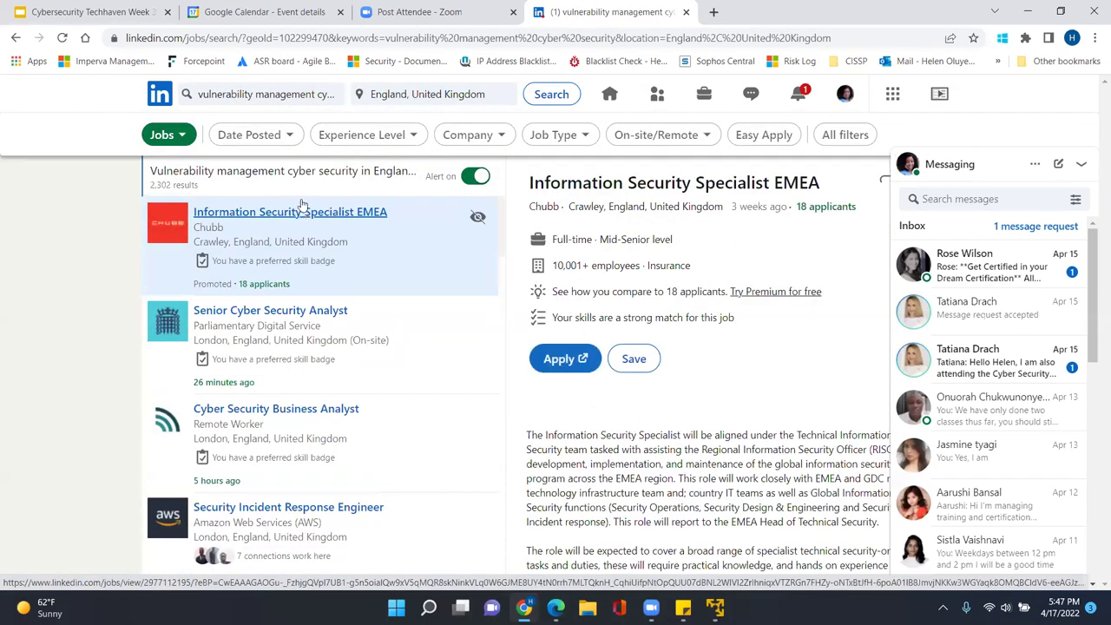
# - Keep the LinkedIn search category limited to Jobs
pyautogui.scroll(-7, 302, 204)
pyautogui.scroll(-3, 302, 203)
pyautogui.scroll(10, 303, 203)
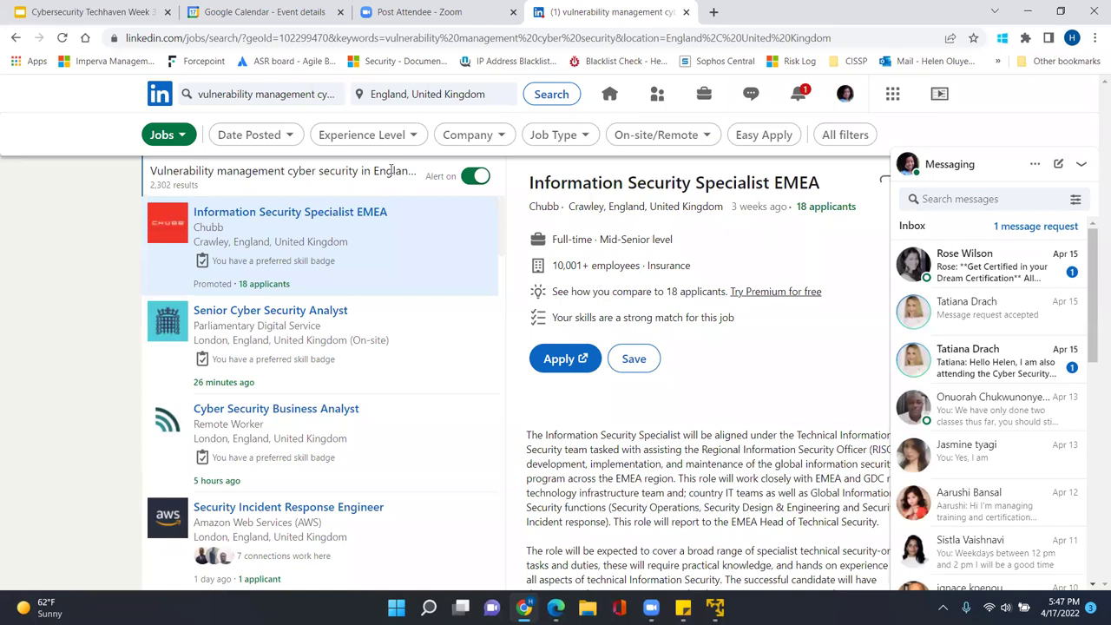
pyautogui.click(191, 139)
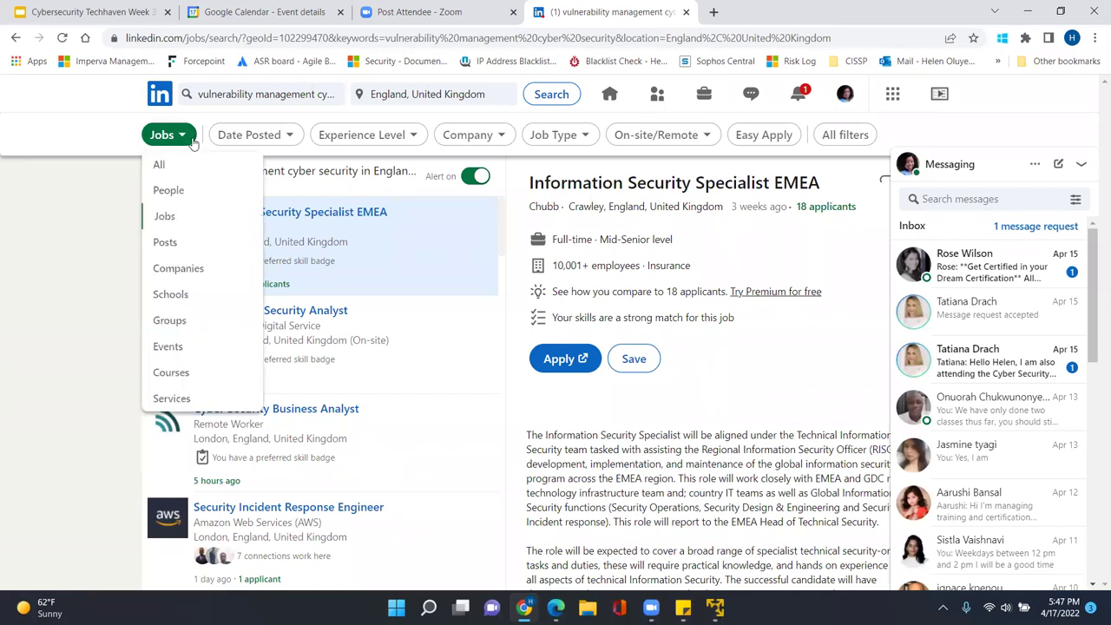
pyautogui.click(174, 223)
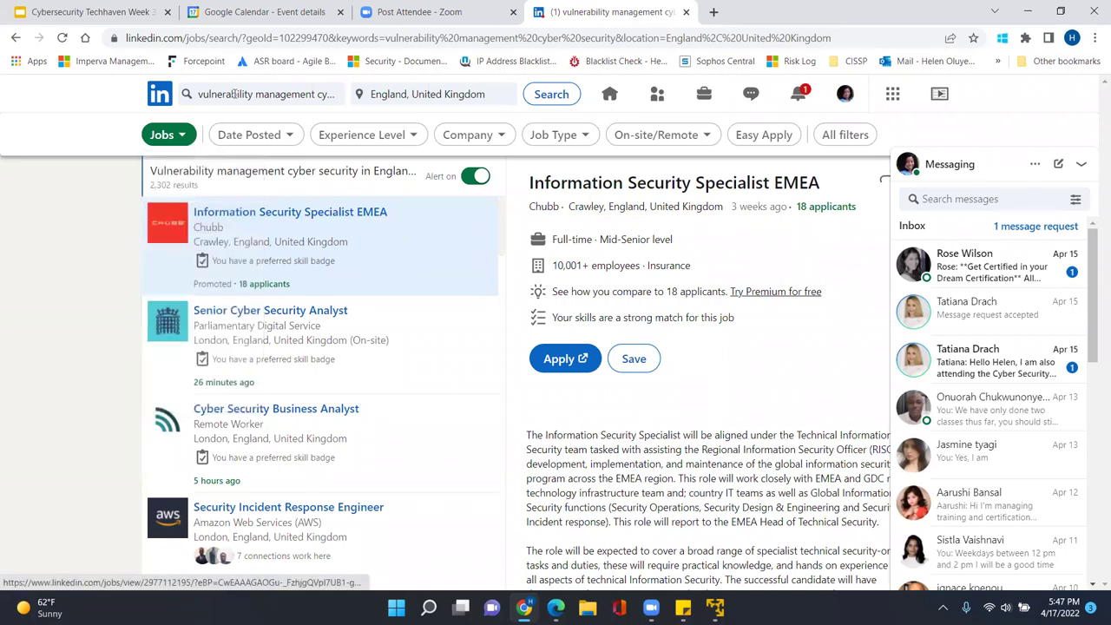
# - Delete 'cyber security' from the job search keywords, leaving 'vulnerability management'
pyautogui.click(327, 92)
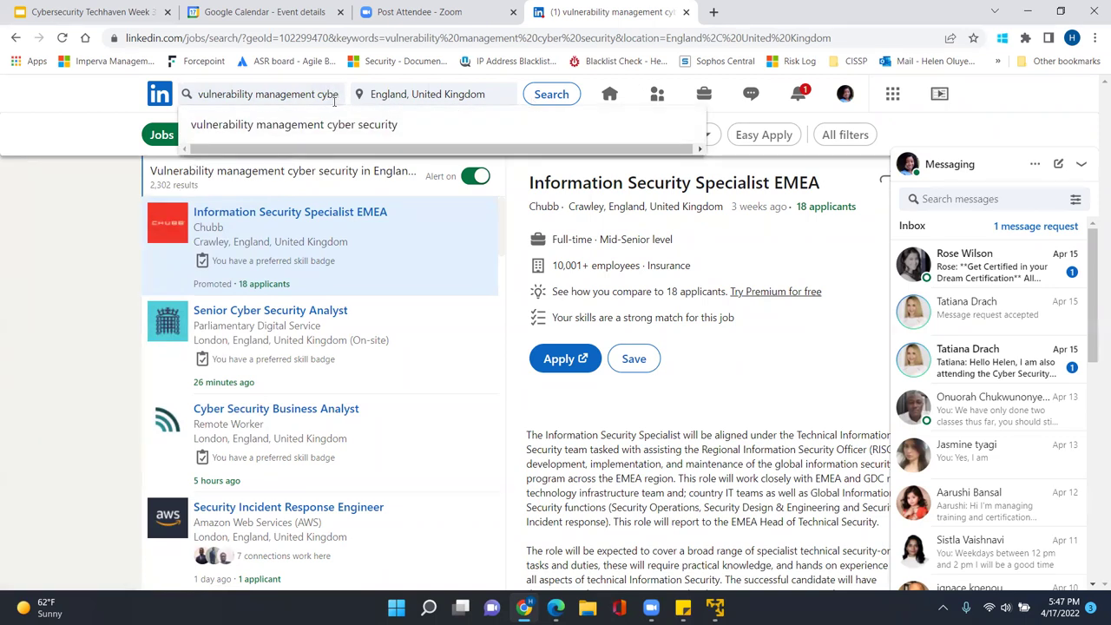
pyautogui.press('Right')
pyautogui.press('Right')
pyautogui.press('Right')
pyautogui.press('Right')
pyautogui.press('Right')
pyautogui.press('Right')
pyautogui.press('Right')
pyautogui.press('Right')
pyautogui.press('Right')
pyautogui.press('Right')
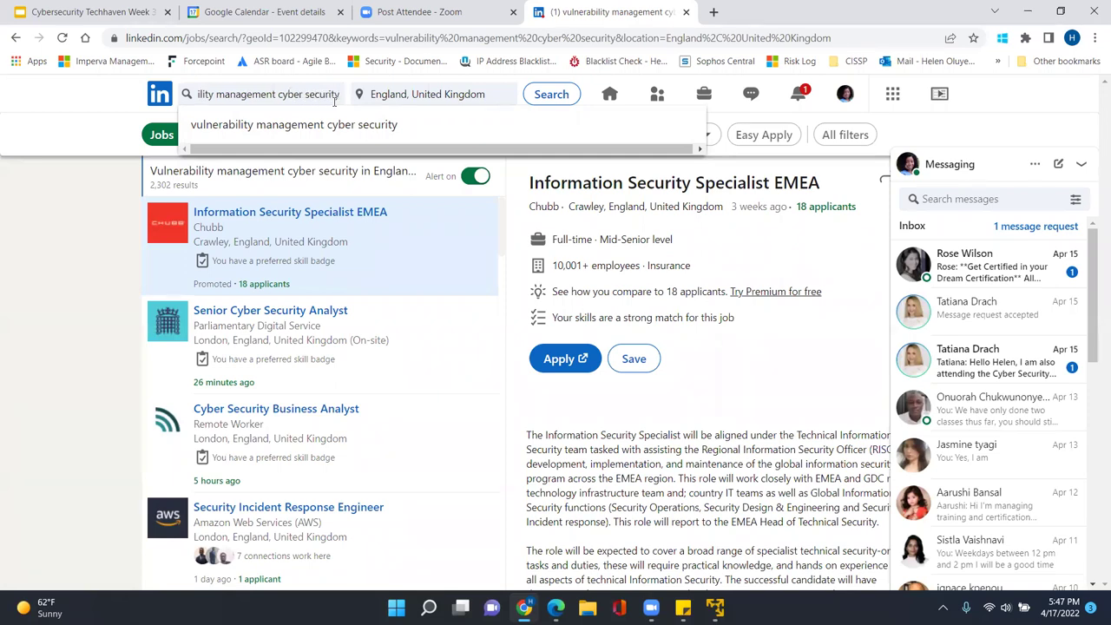
pyautogui.press('BackSpace')
pyautogui.press('BackSpace')
pyautogui.press('BackSpace')
pyautogui.press('BackSpace')
pyautogui.press('BackSpace')
pyautogui.press('BackSpace')
pyautogui.press('BackSpace')
pyautogui.press('BackSpace')
pyautogui.press('BackSpace')
pyautogui.press('BackSpace')
pyautogui.press('BackSpace')
pyautogui.press('BackSpace')
pyautogui.press('BackSpace')
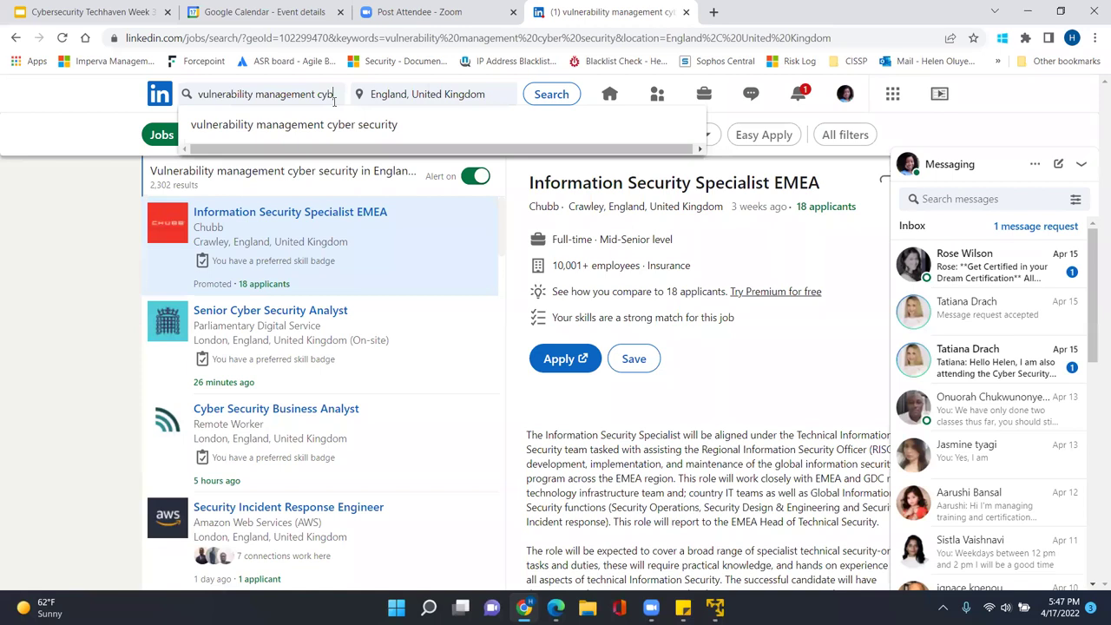
# - Run the 'vulnerability management' job search and minimise the Messaging panel
pyautogui.click(540, 95)
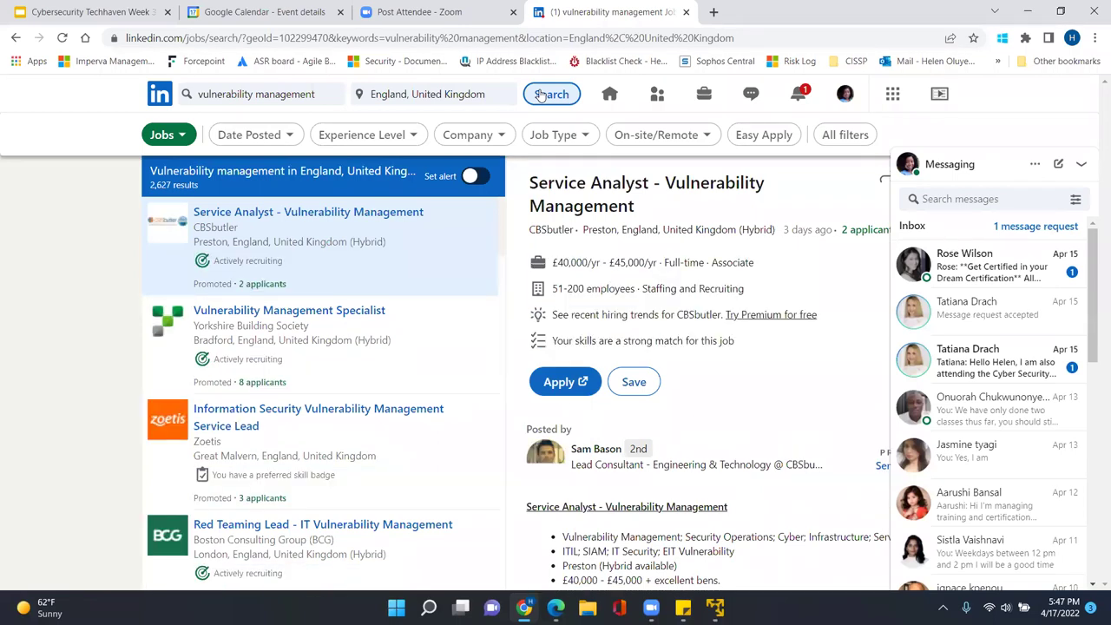
pyautogui.scroll(-3, 812, 338)
pyautogui.scroll(-2, 815, 341)
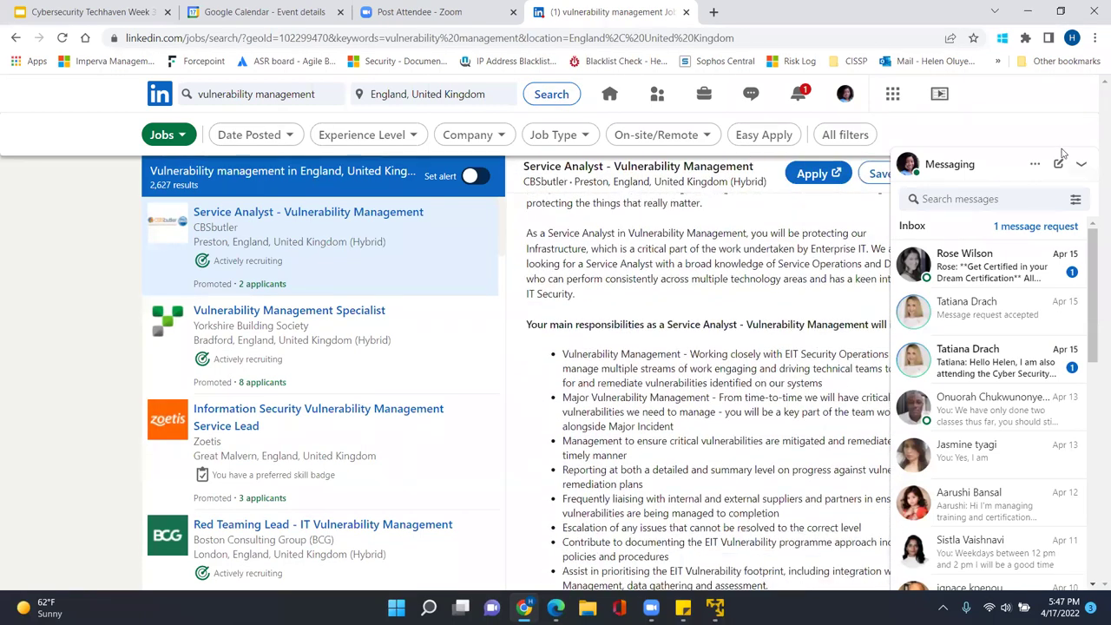
pyautogui.click(1081, 164)
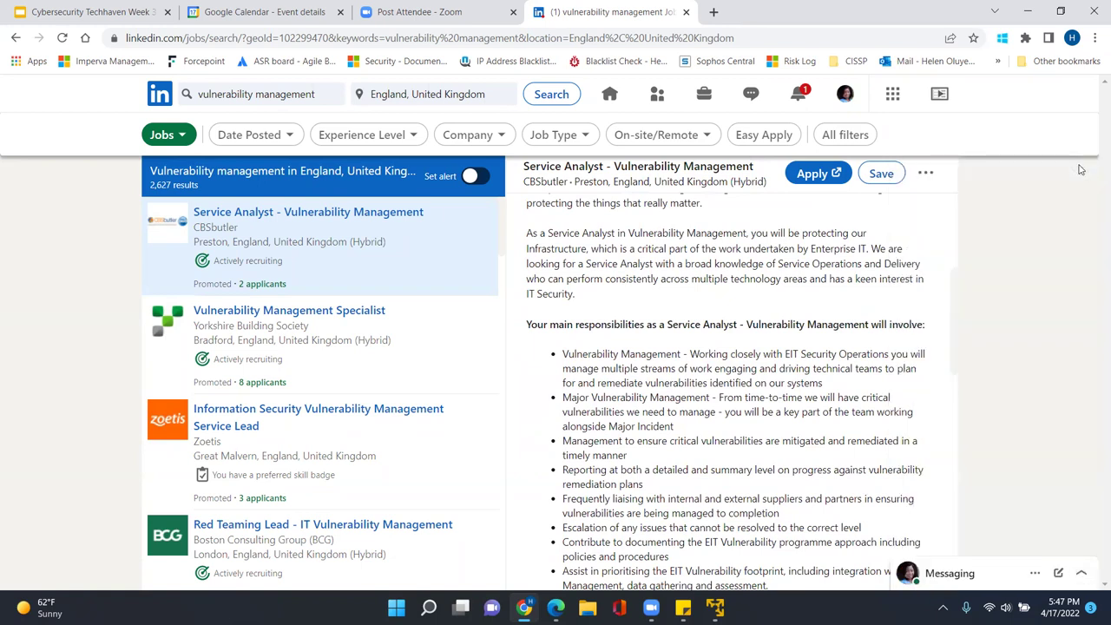
# - Scroll through the CBSbutler Service Analyst - Vulnerability Management job description
pyautogui.scroll(-1, 938, 371)
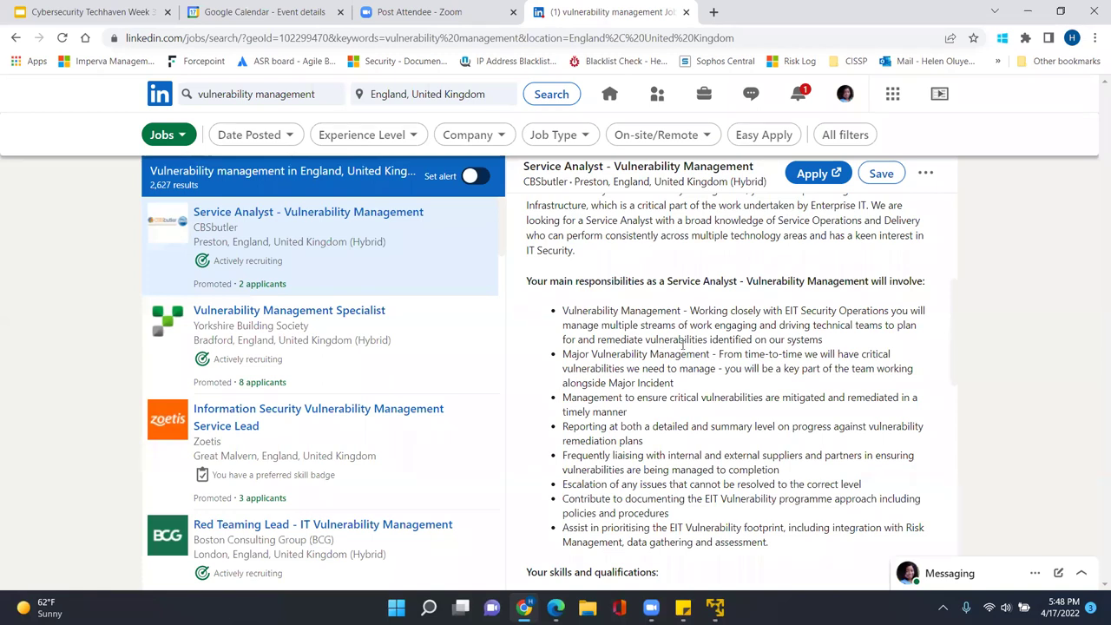
pyautogui.scroll(-1, 683, 345)
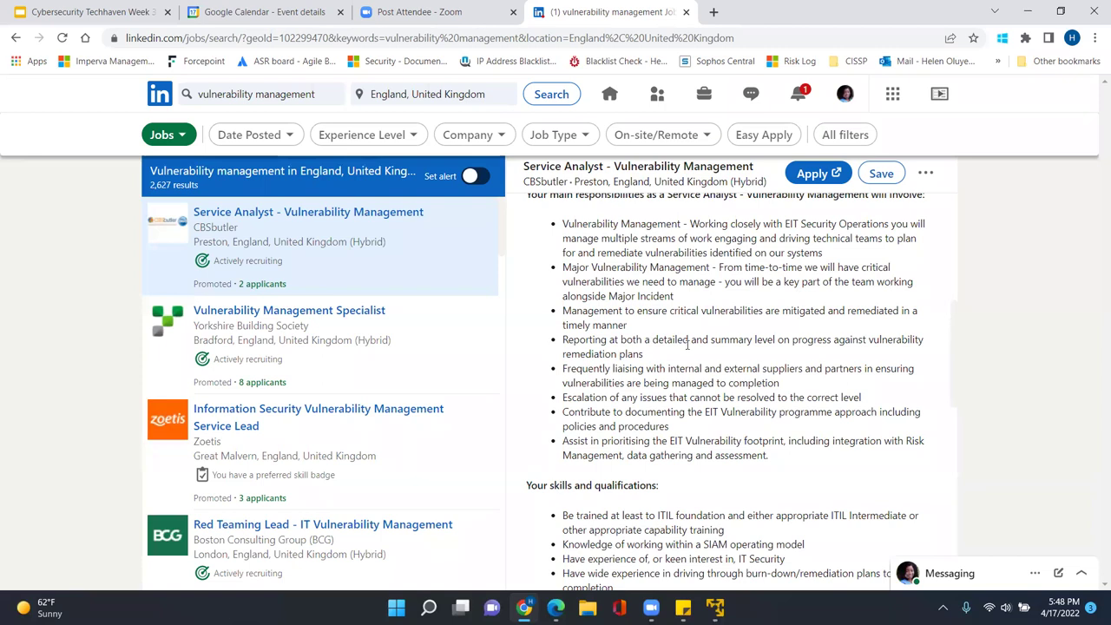
pyautogui.scroll(-1, 687, 345)
pyautogui.scroll(-1, 686, 346)
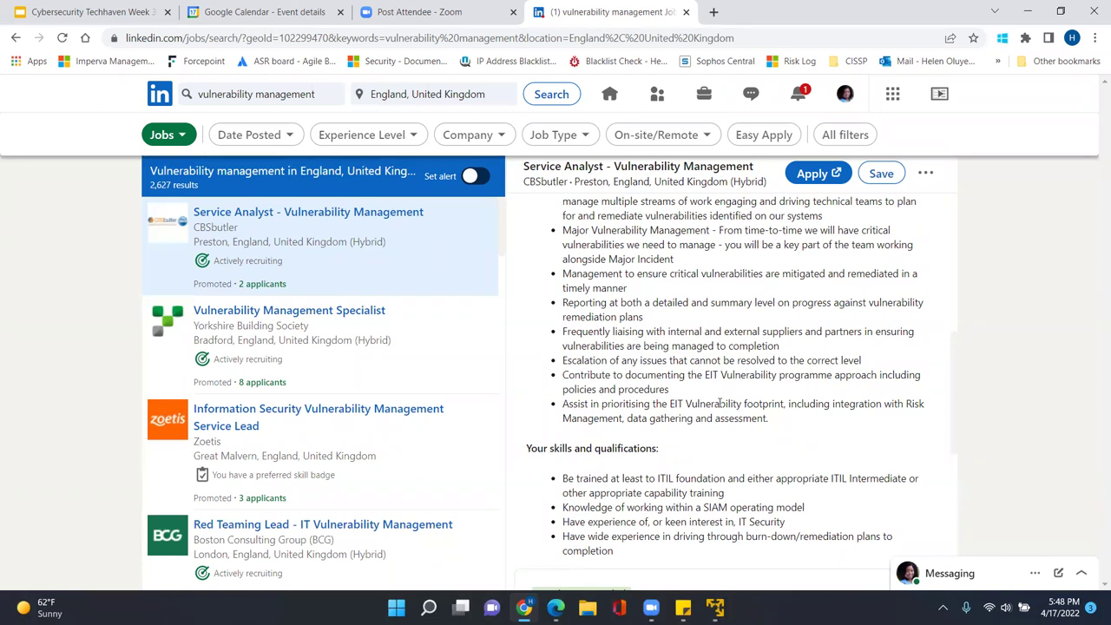
pyautogui.scroll(-1, 719, 403)
pyautogui.scroll(-1, 721, 402)
pyautogui.scroll(2, 719, 403)
pyautogui.scroll(1, 719, 403)
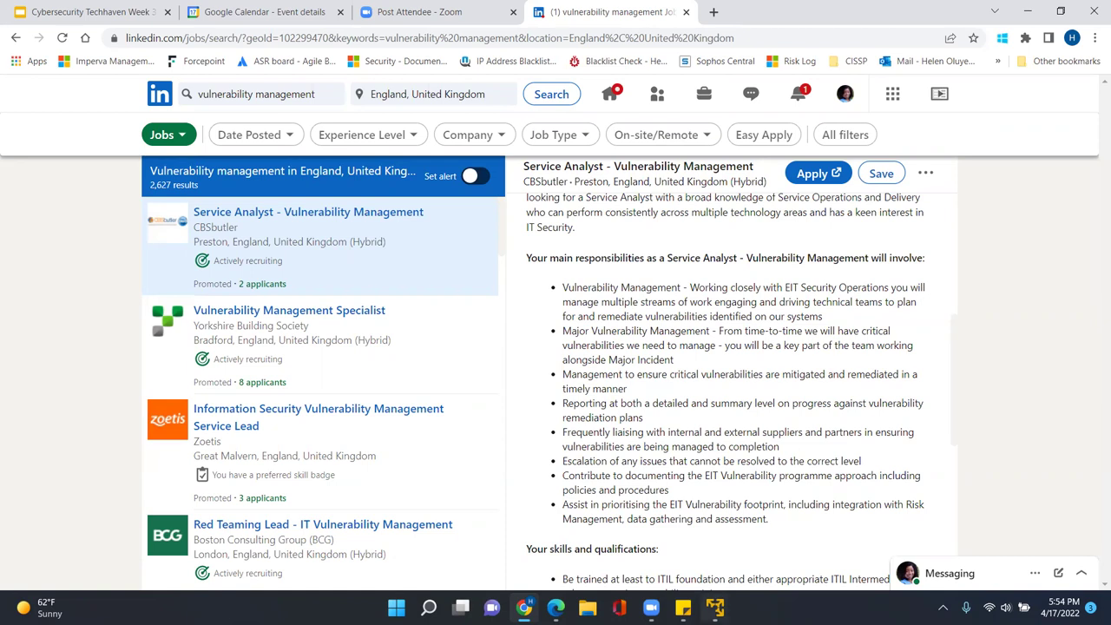
# - Bring the VMware Workstation Player window with the Windows 10 installation to the front
pyautogui.click(714, 606)
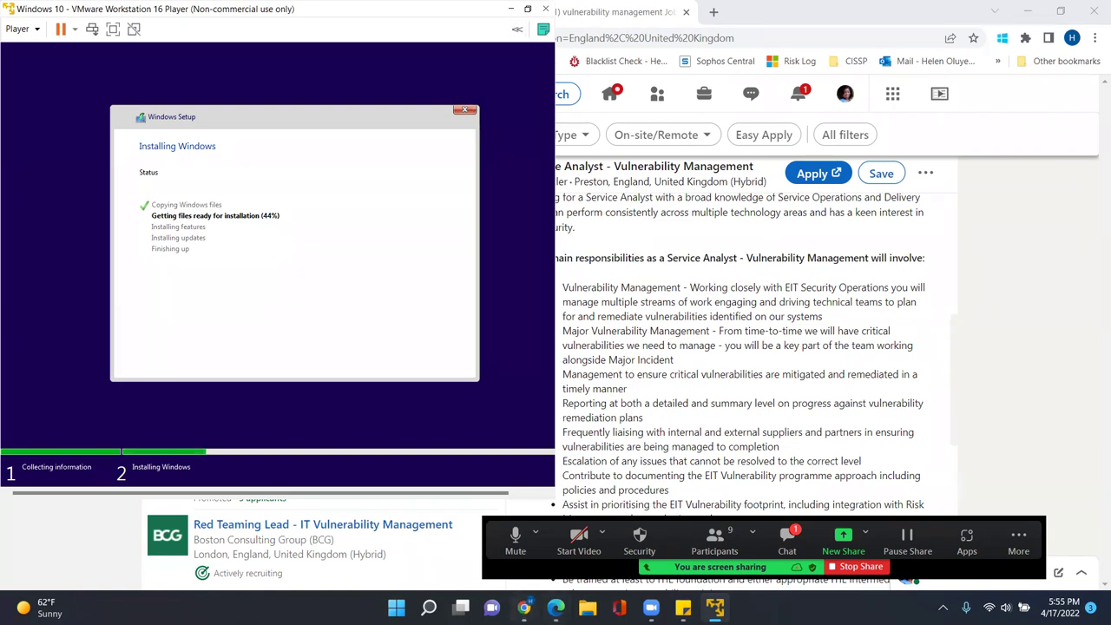
# - Send the VM window behind the browser and bring the Nessus initializing page forward
pyautogui.click(525, 607)
pyautogui.click(556, 607)
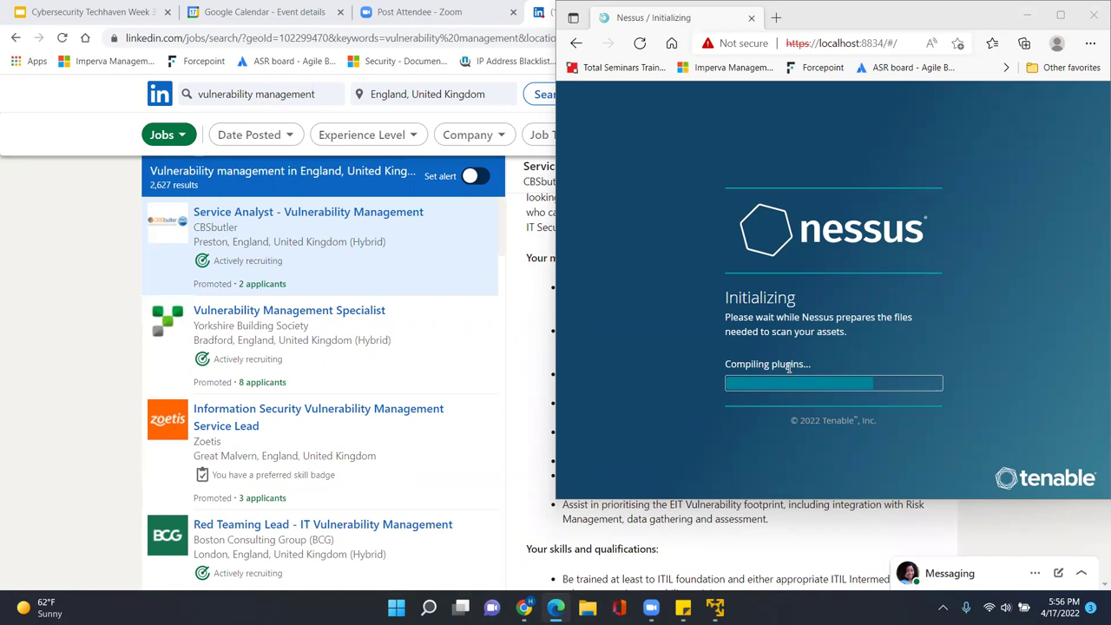
# - Focus the Nessus window, then bring the Windows 10 VM setup window up beside it
pyautogui.click(789, 367)
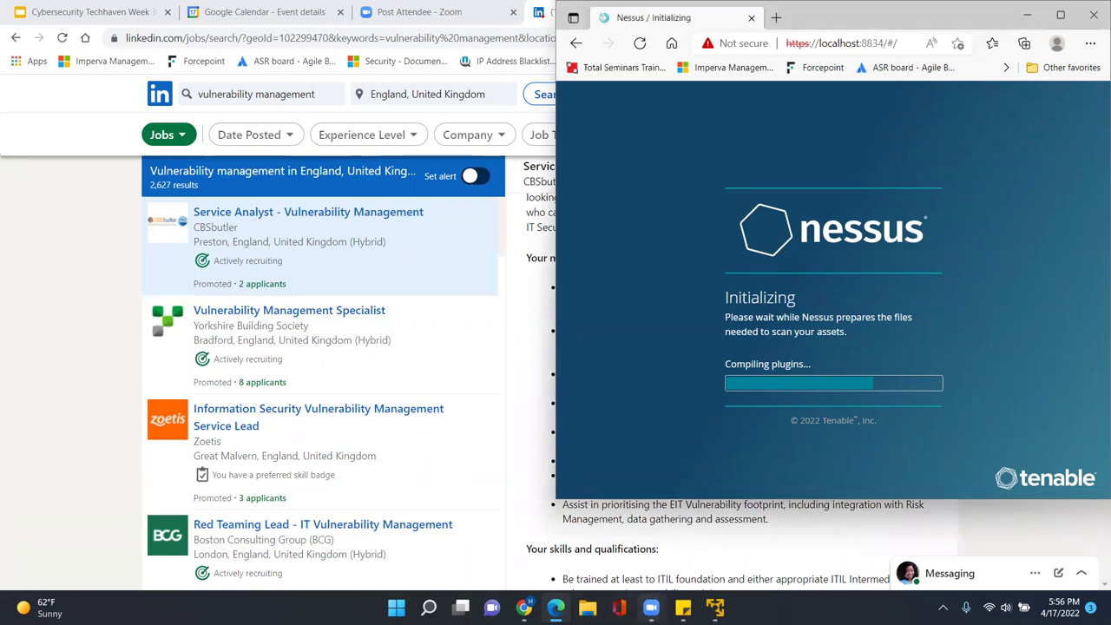
pyautogui.moveTo(651, 607)
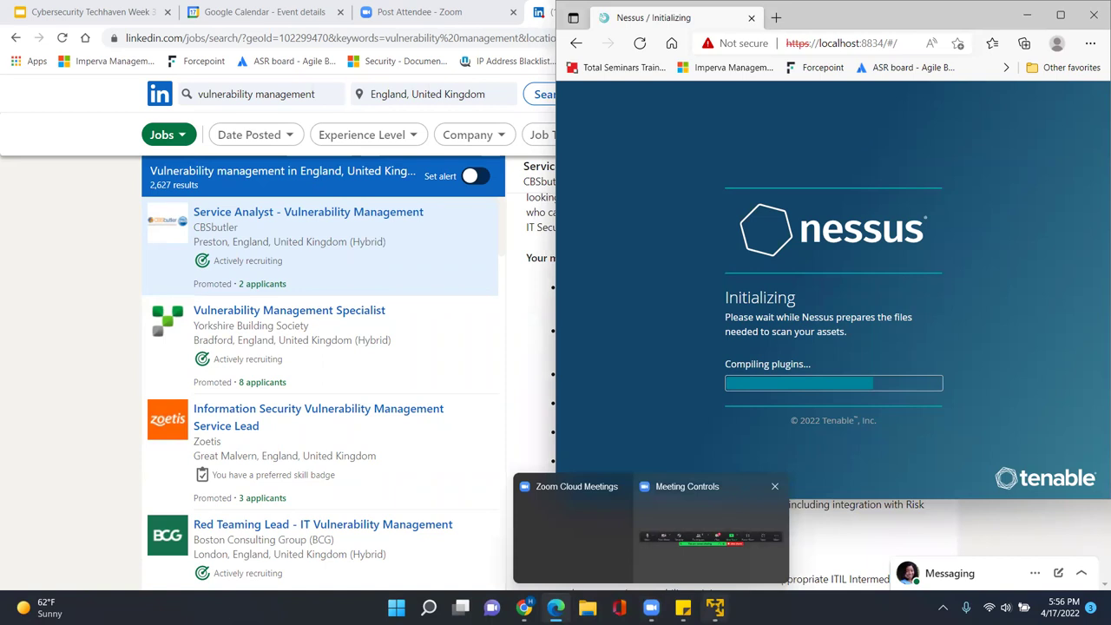
pyautogui.click(715, 607)
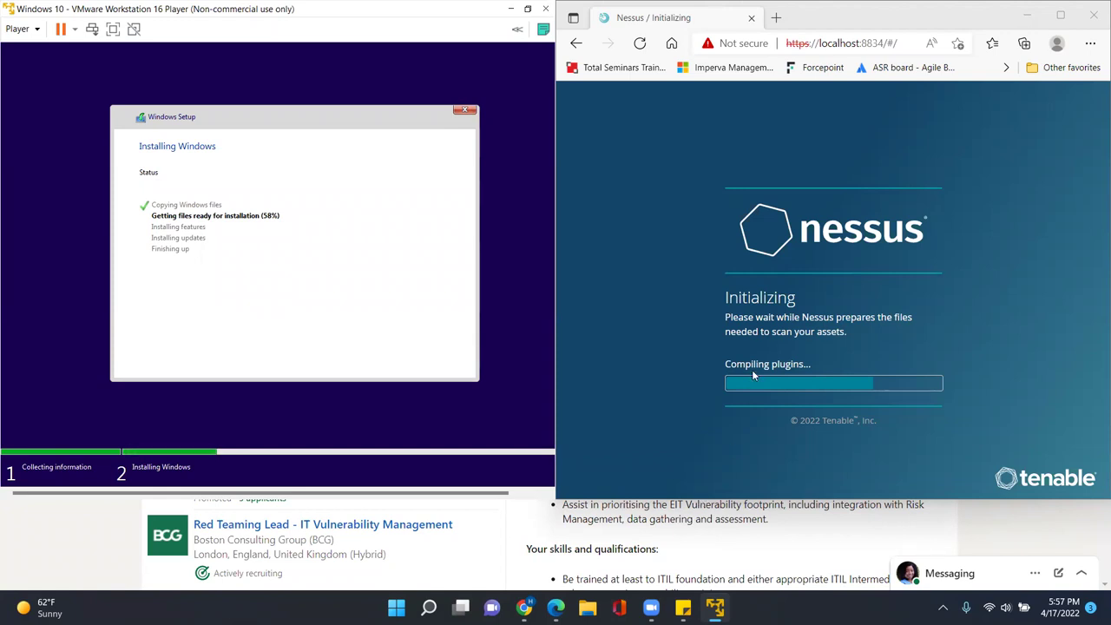
# - Focus the Nessus Edge window, then bring the Chrome browser window to the front
pyautogui.click(997, 245)
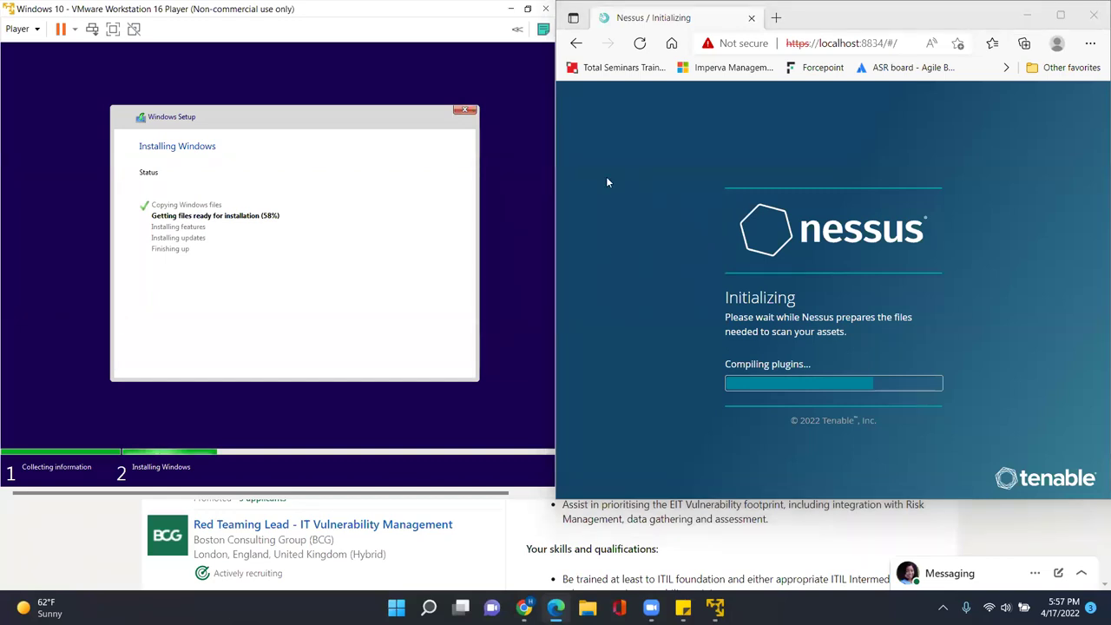
pyautogui.click(70, 547)
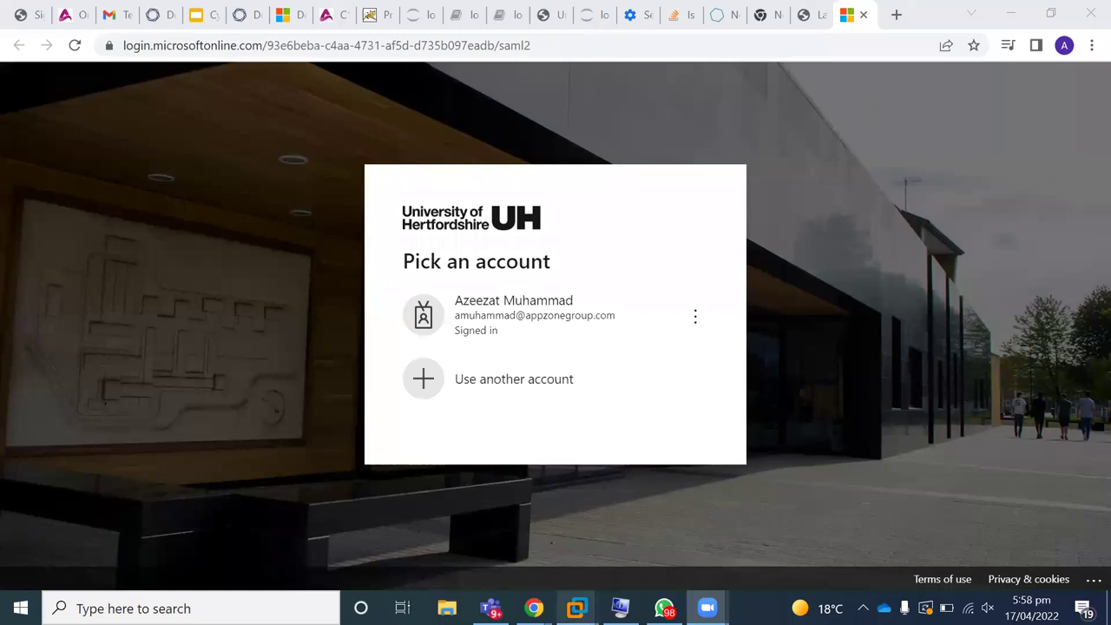
# - Switch to the Nessus login tab in Chrome, then bring the Windows 10 VM window forward
pyautogui.moveTo(534, 607)
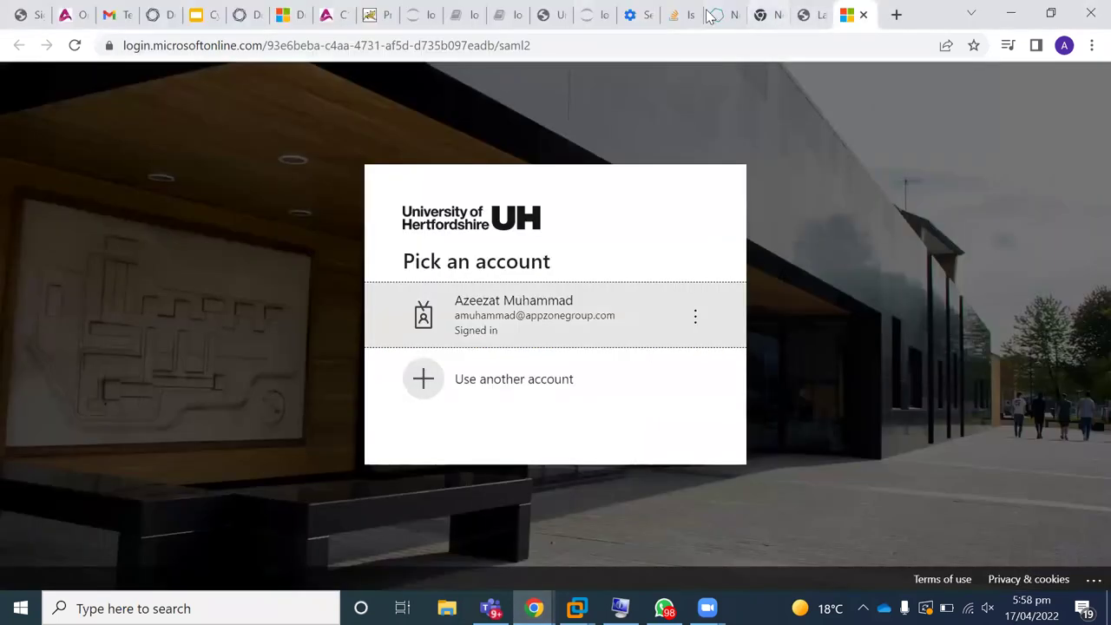
pyautogui.click(711, 15)
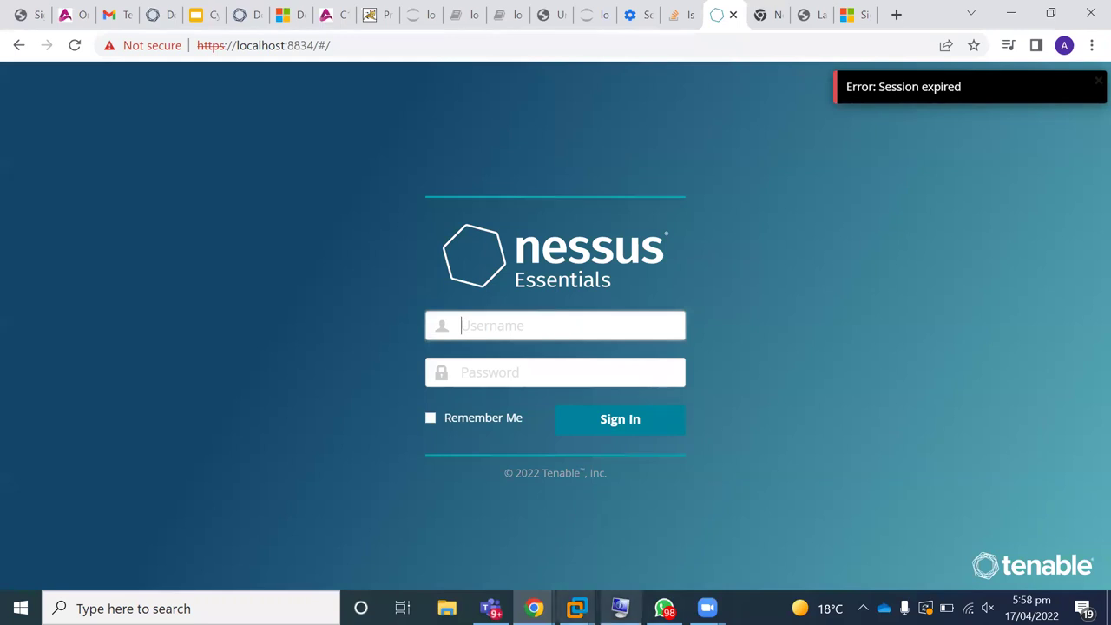
pyautogui.moveTo(578, 608)
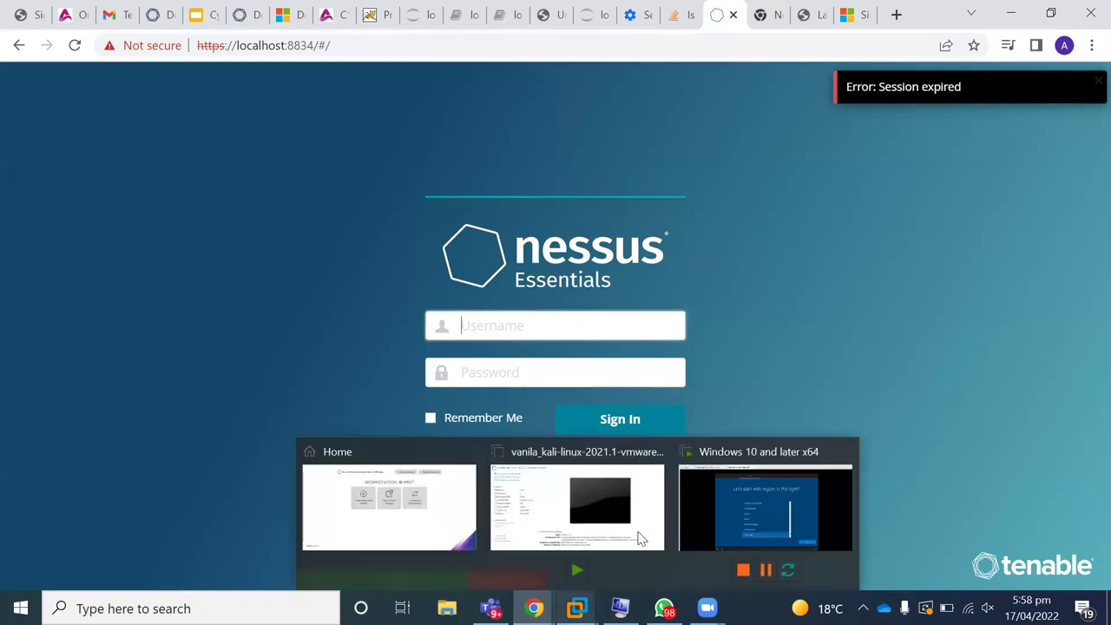
pyautogui.click(735, 512)
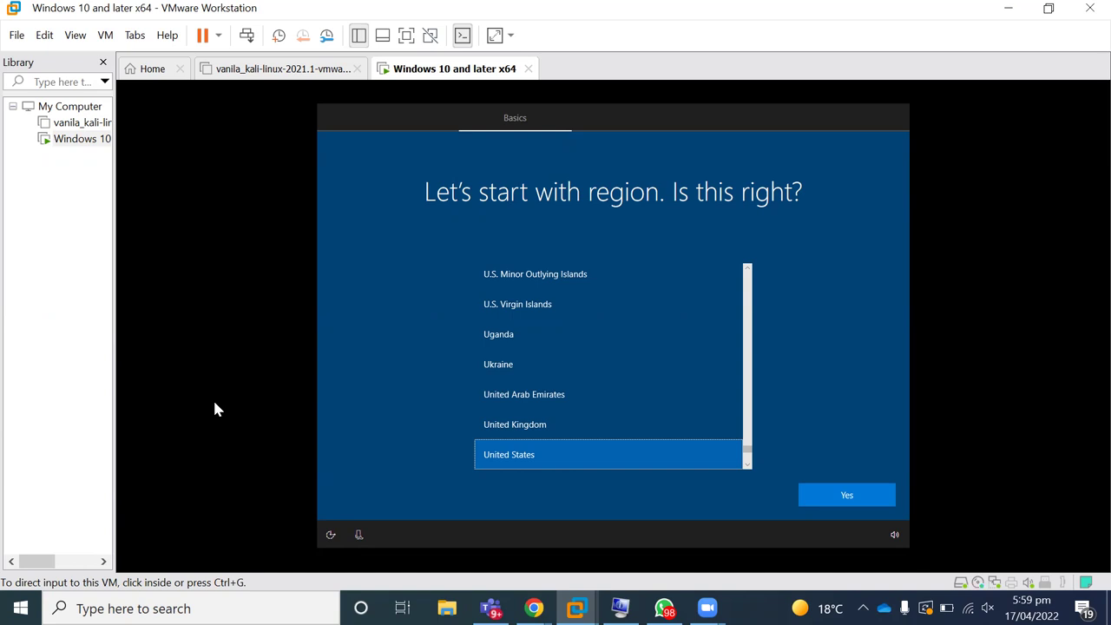
# - Set the Windows 10 VM's region to United Kingdom and confirm it
pyautogui.click(516, 424)
pyautogui.click(641, 429)
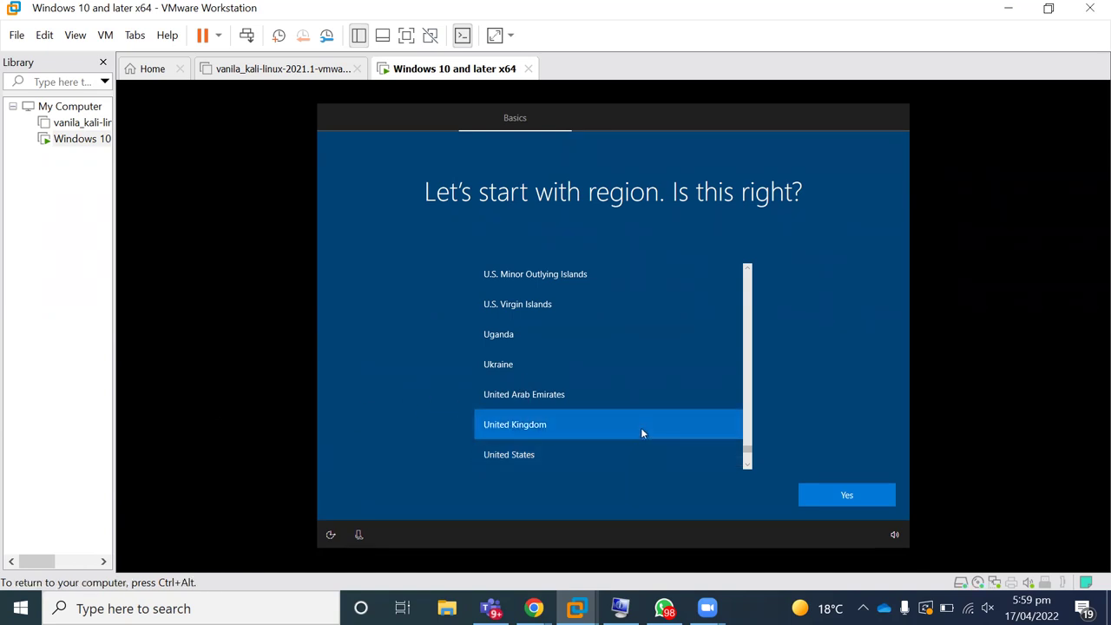
pyautogui.click(855, 501)
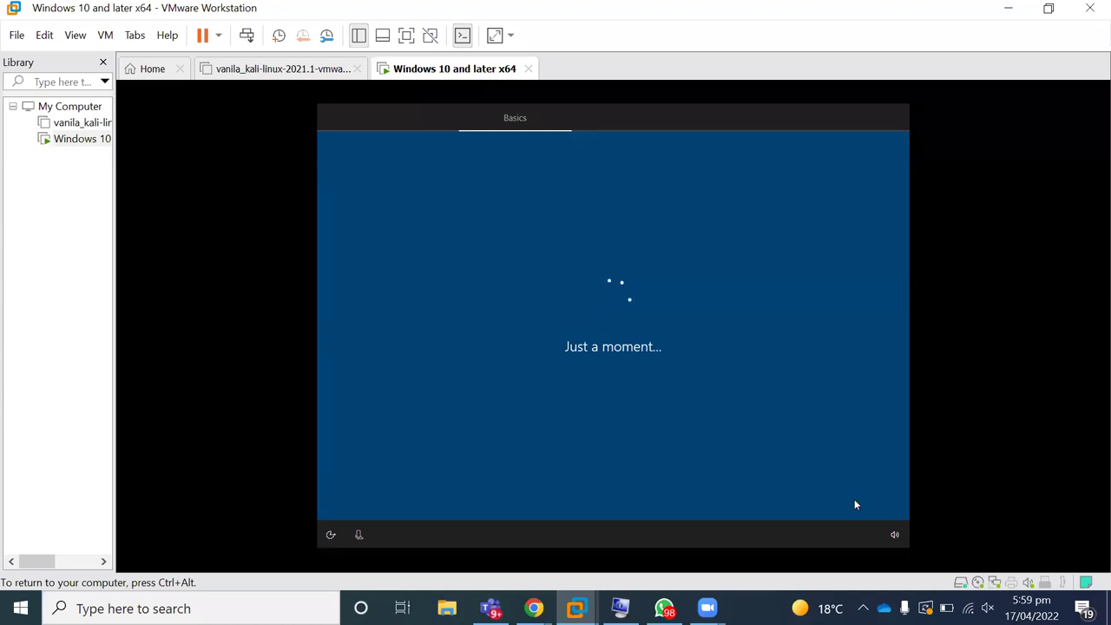
# - Release input from the VM and snap the Nessus login browser to the left half
pyautogui.hotkey('ctrl', 'alt')
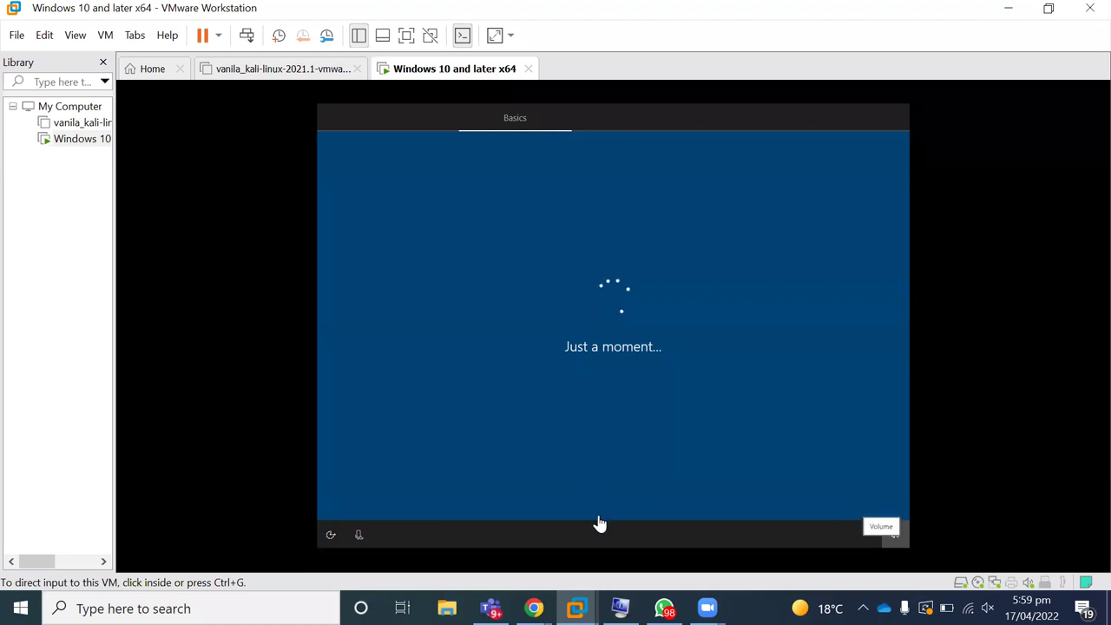
pyautogui.moveTo(534, 608)
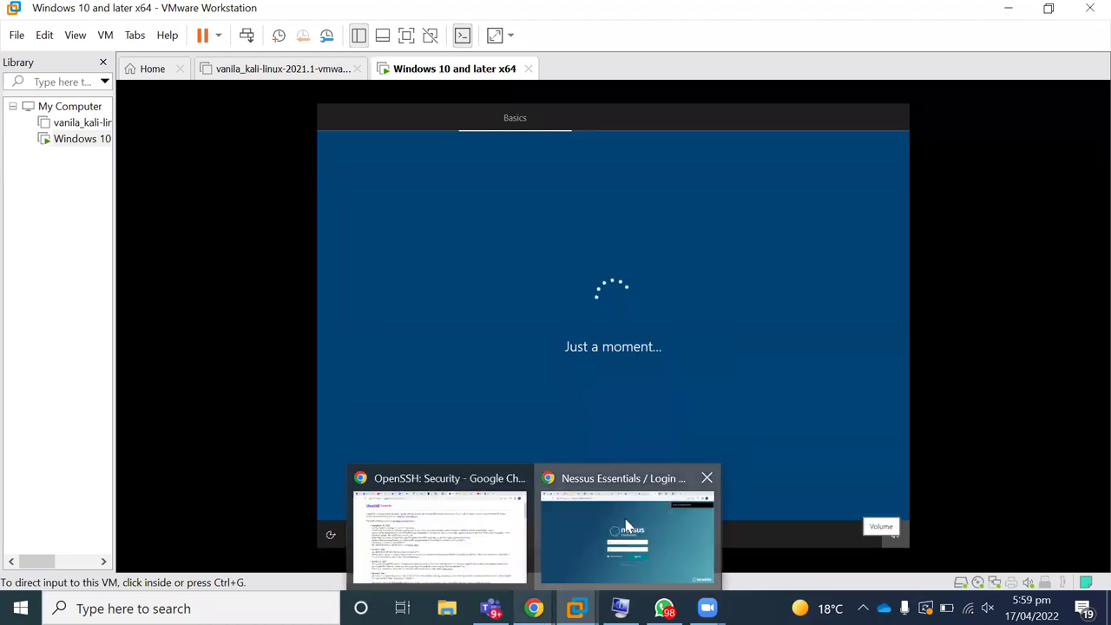
pyautogui.click(627, 534)
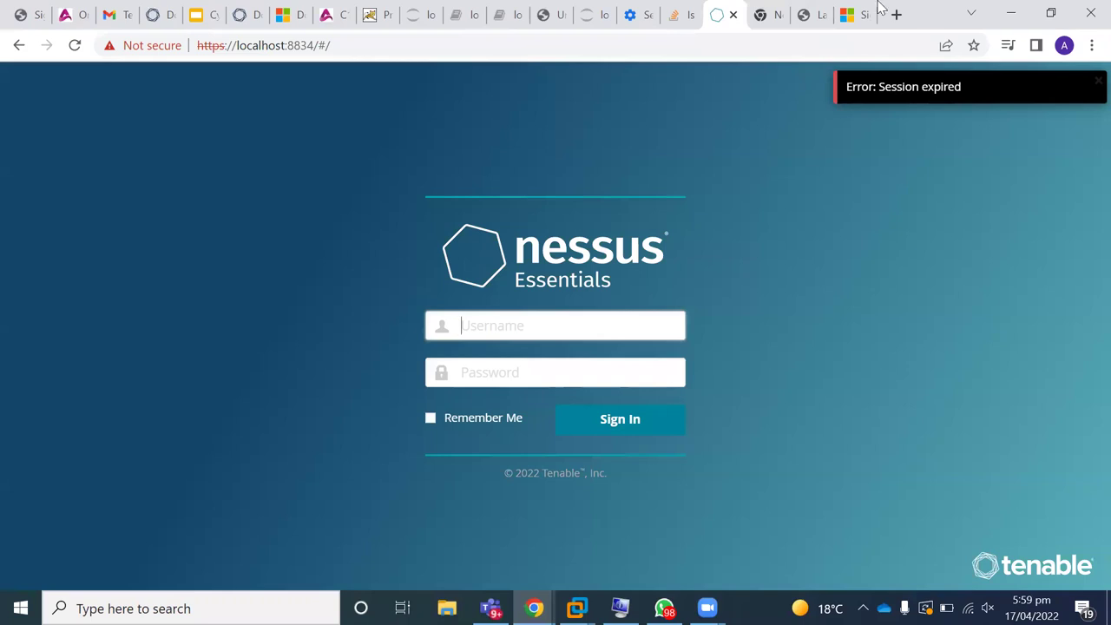
pyautogui.press('super+Left')
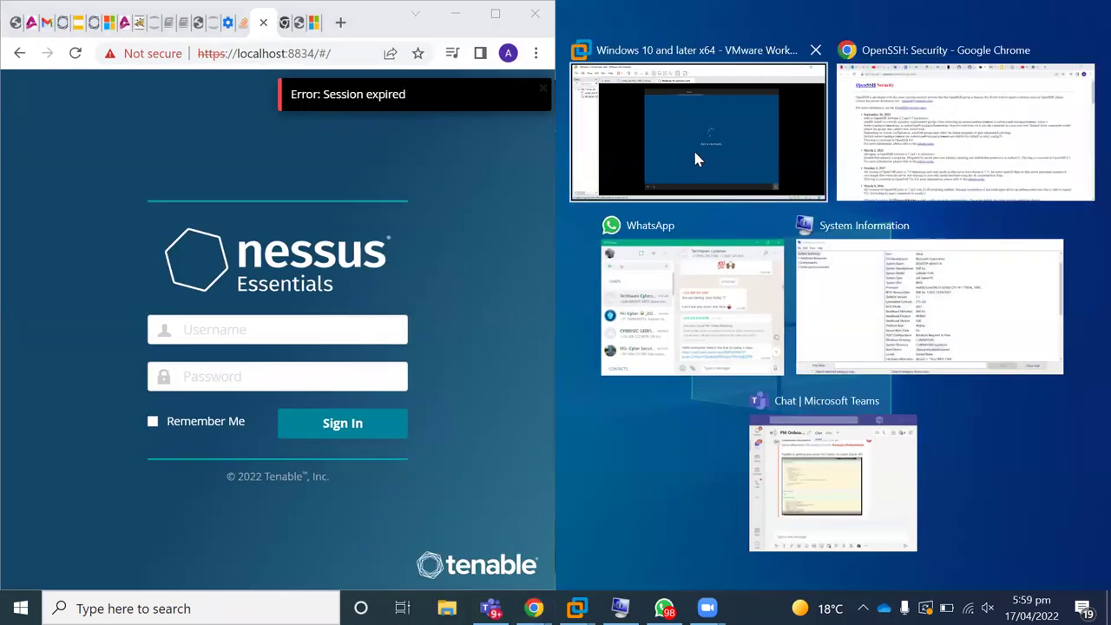
# - Maximise the VM window, keep the US keyboard layout and skip adding a second layout
pyautogui.click(693, 148)
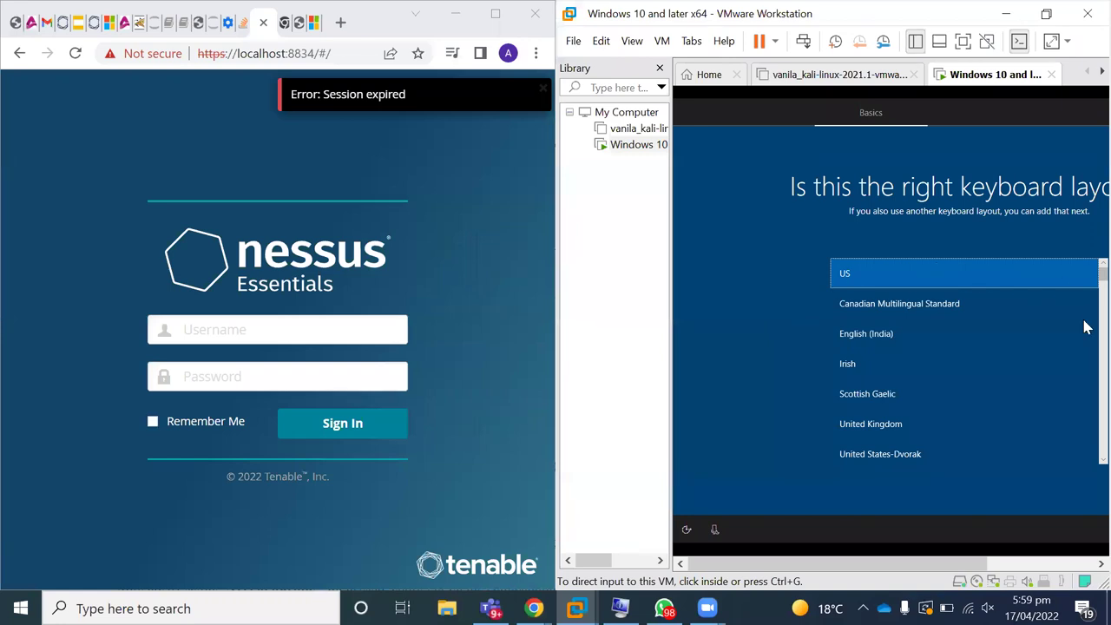
pyautogui.click(963, 281)
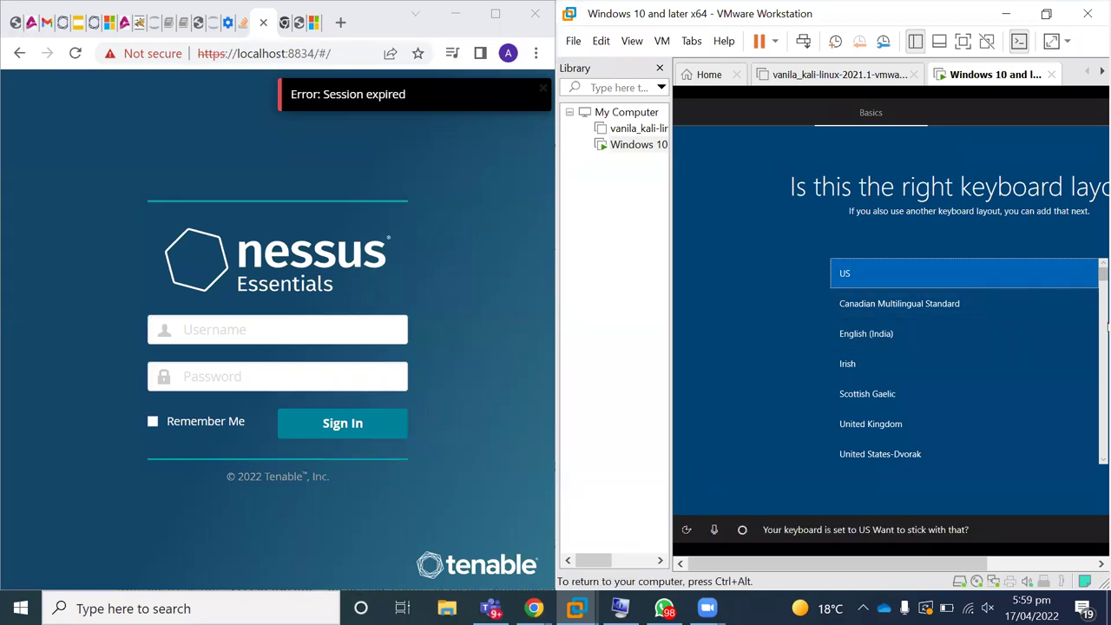
pyautogui.hotkey('ctrl', 'alt')
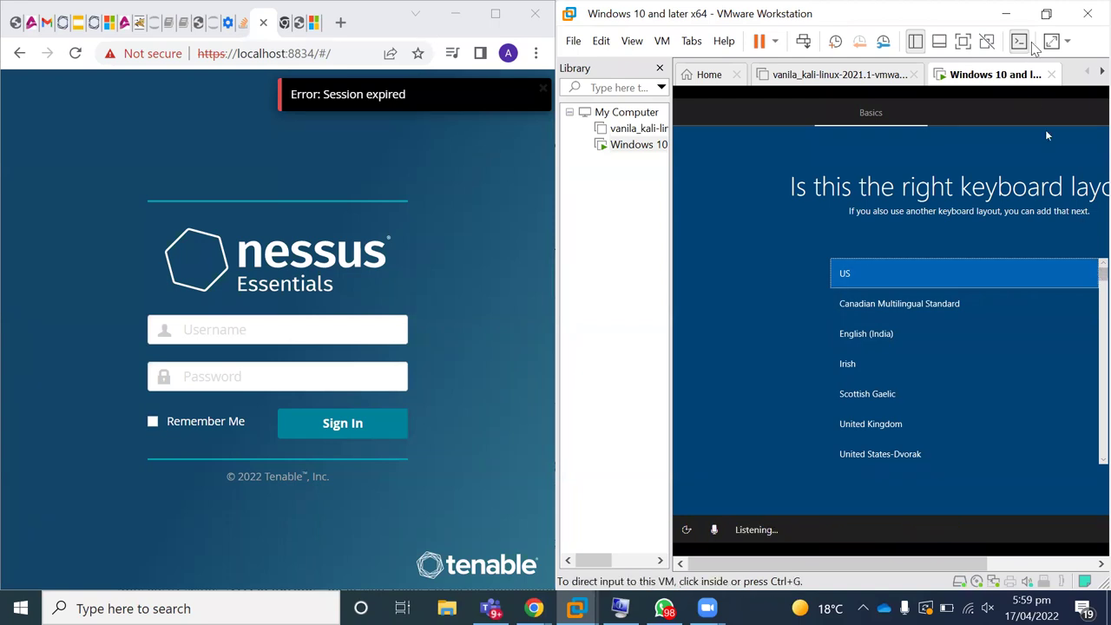
pyautogui.click(1046, 13)
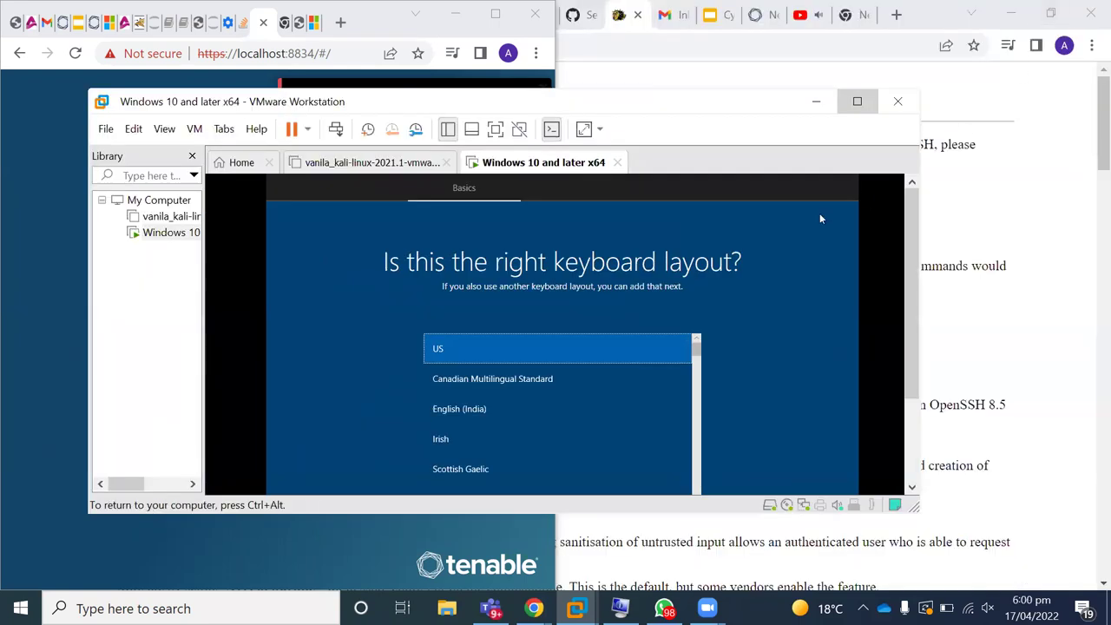
pyautogui.click(857, 99)
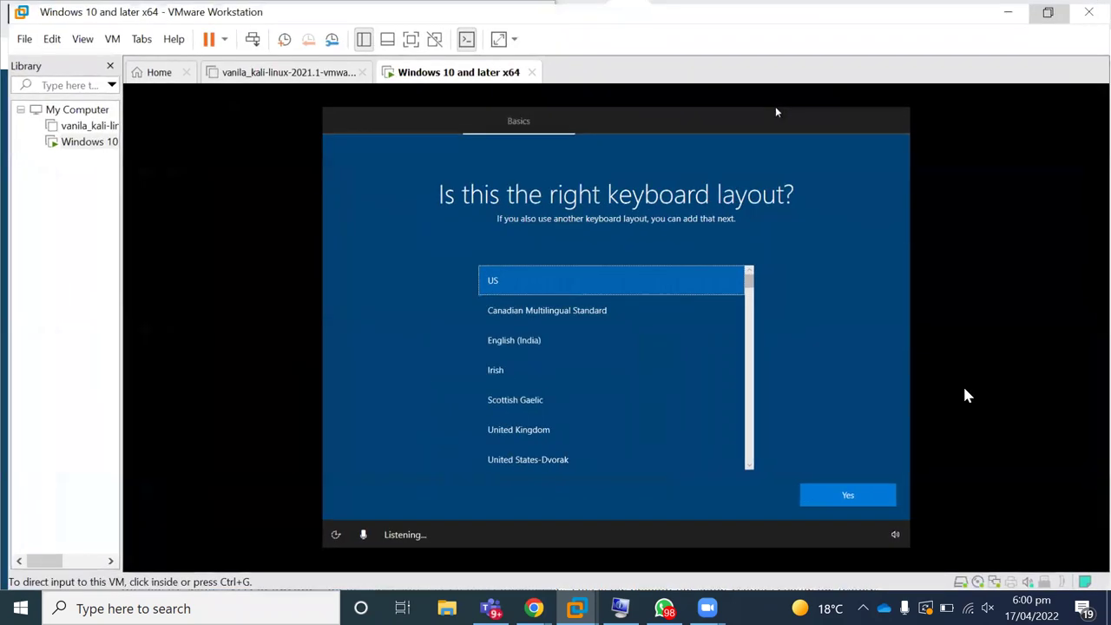
pyautogui.click(809, 498)
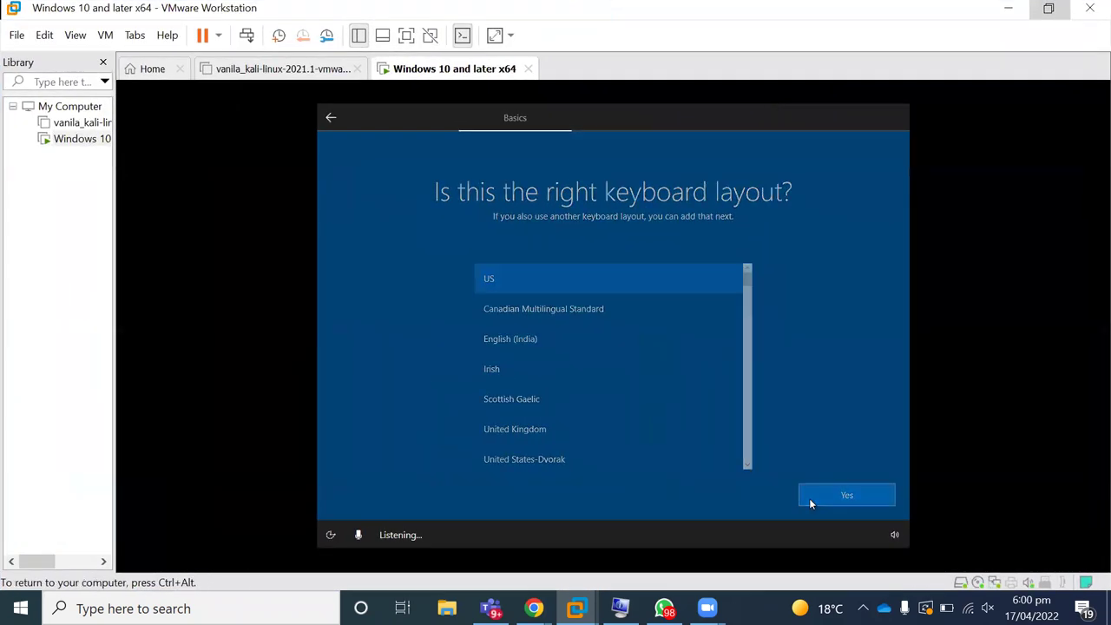
pyautogui.click(815, 492)
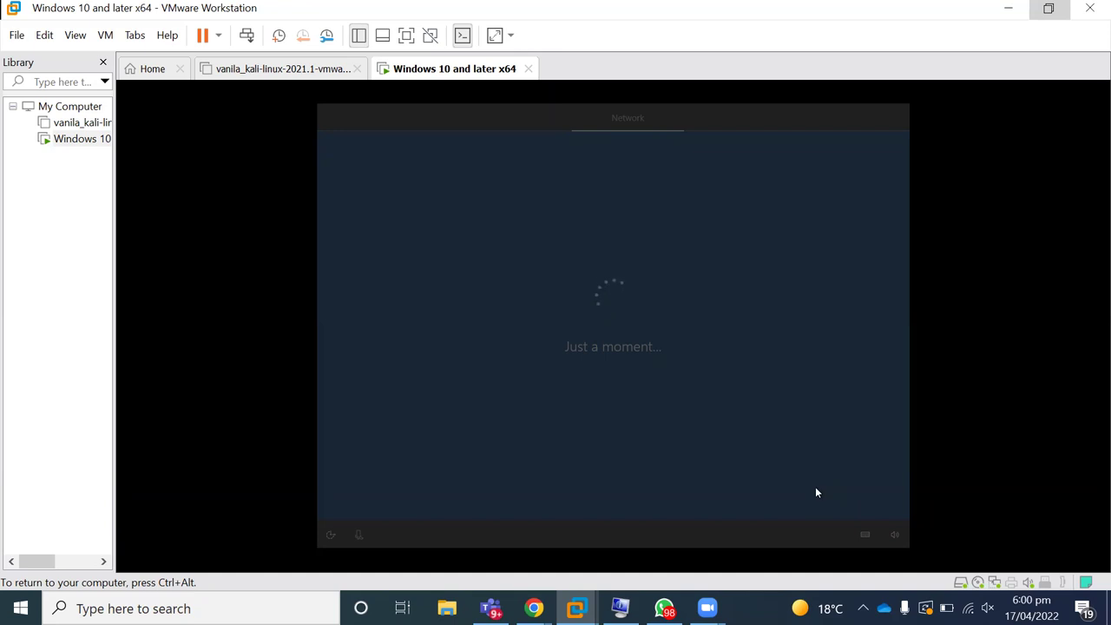
# - Let Windows 10 setup in the VM reach the network page, then return to the Nessus login window
pyautogui.hotkey('ctrl', 'alt')
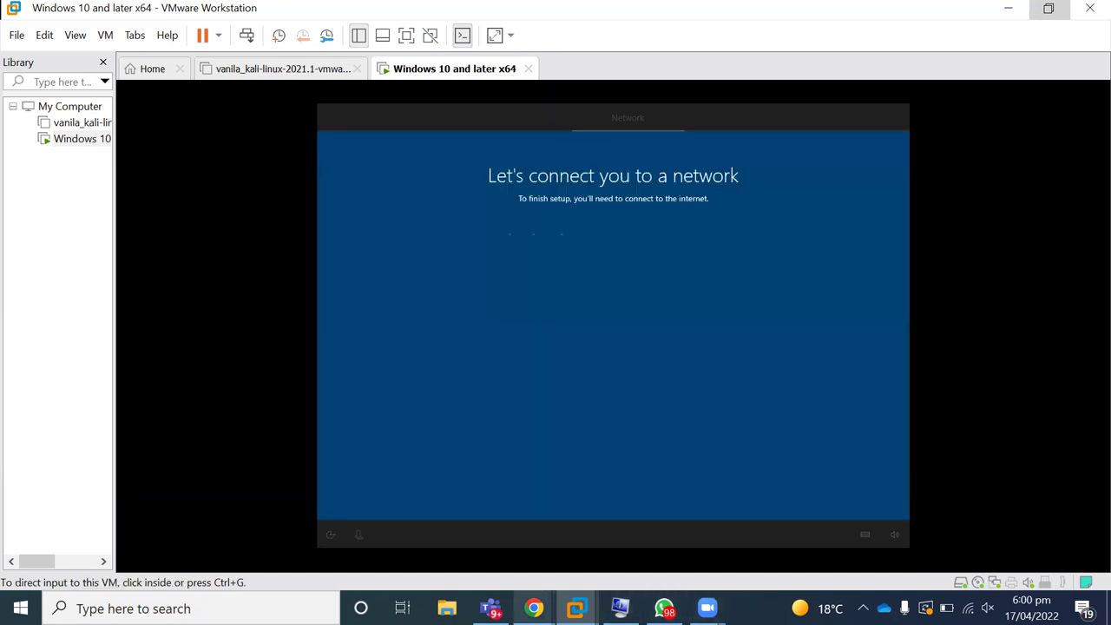
pyautogui.moveTo(523, 593)
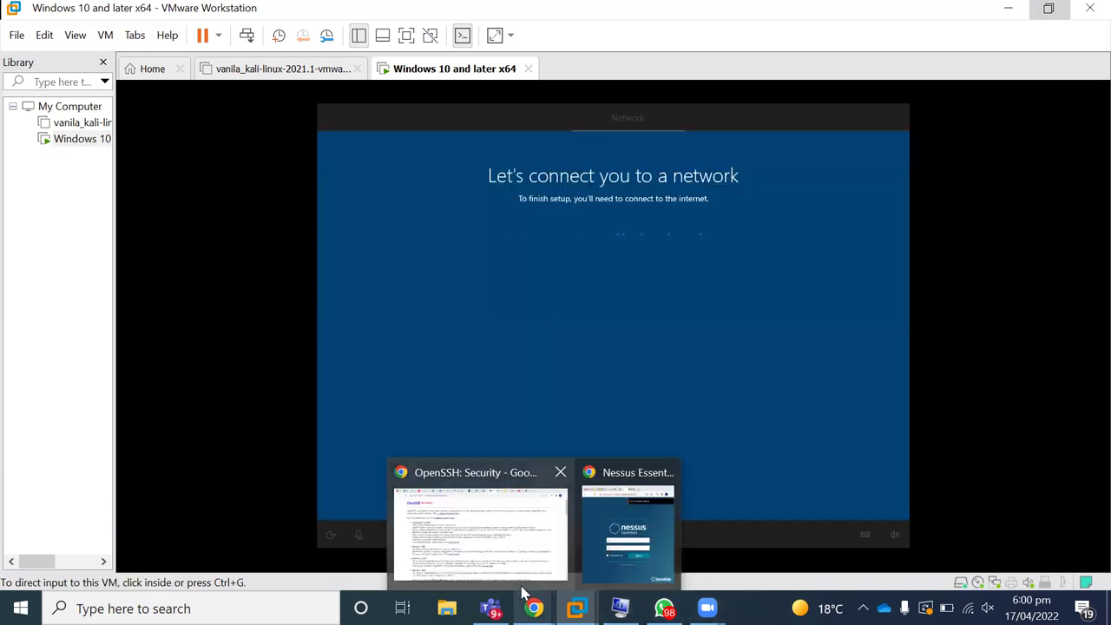
pyautogui.click(573, 374)
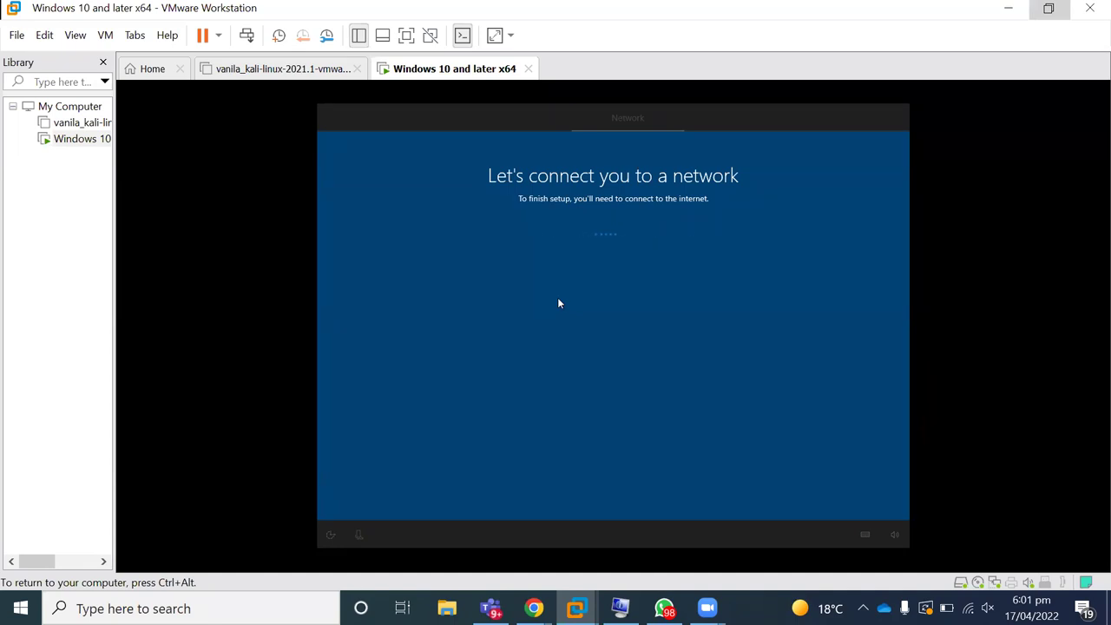
pyautogui.hotkey('ctrl', 'alt')
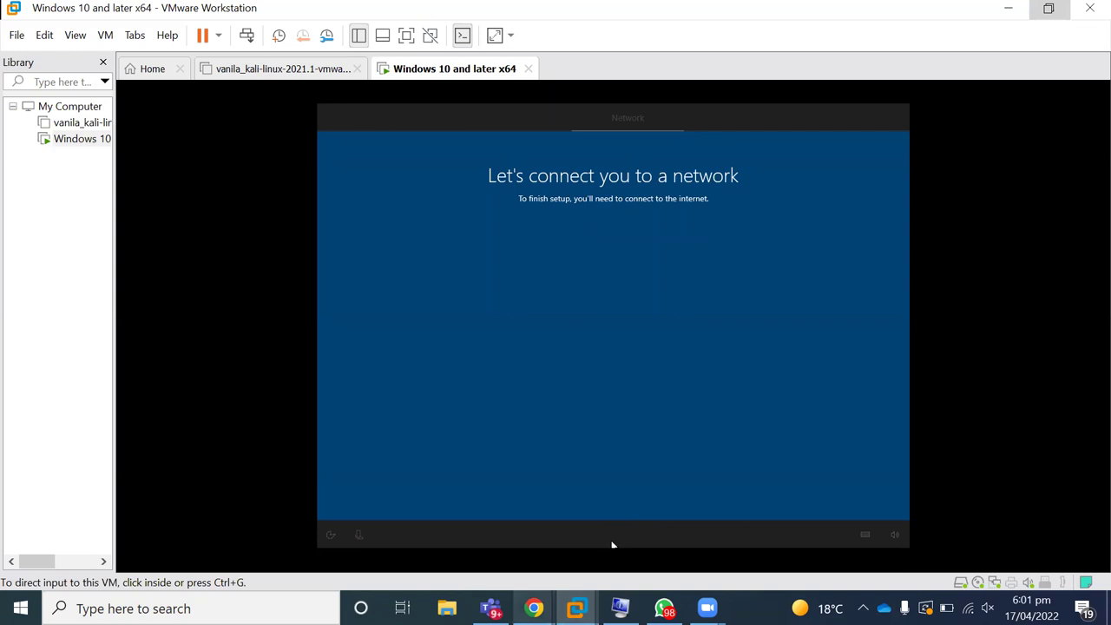
pyautogui.moveTo(534, 608)
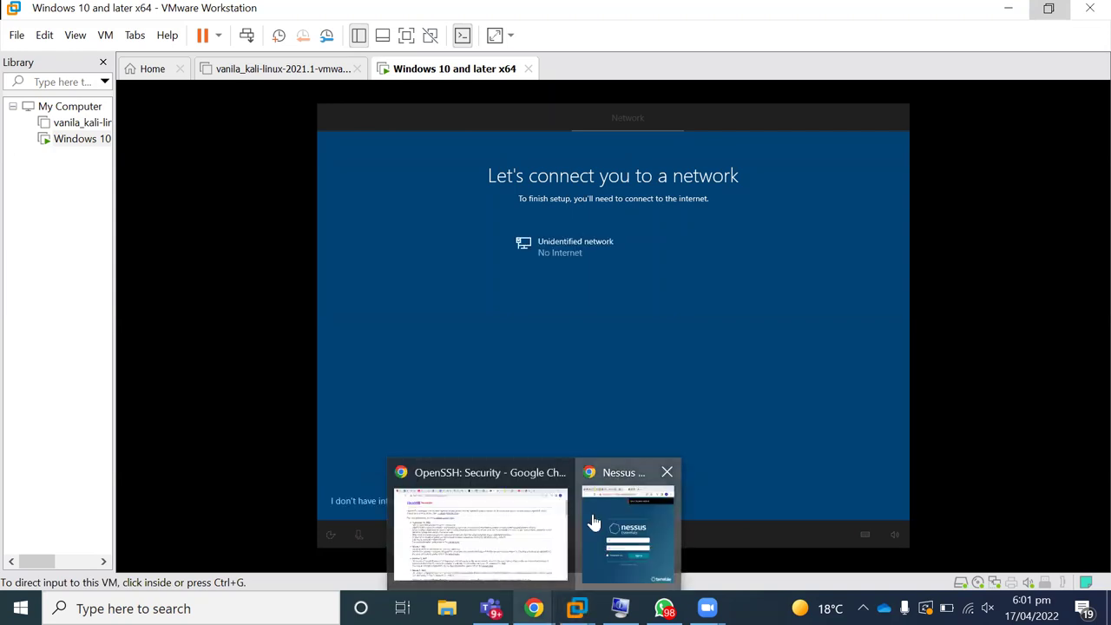
pyautogui.click(593, 519)
# - Sign in to Nessus Essentials with the account username and password
pyautogui.write('a')
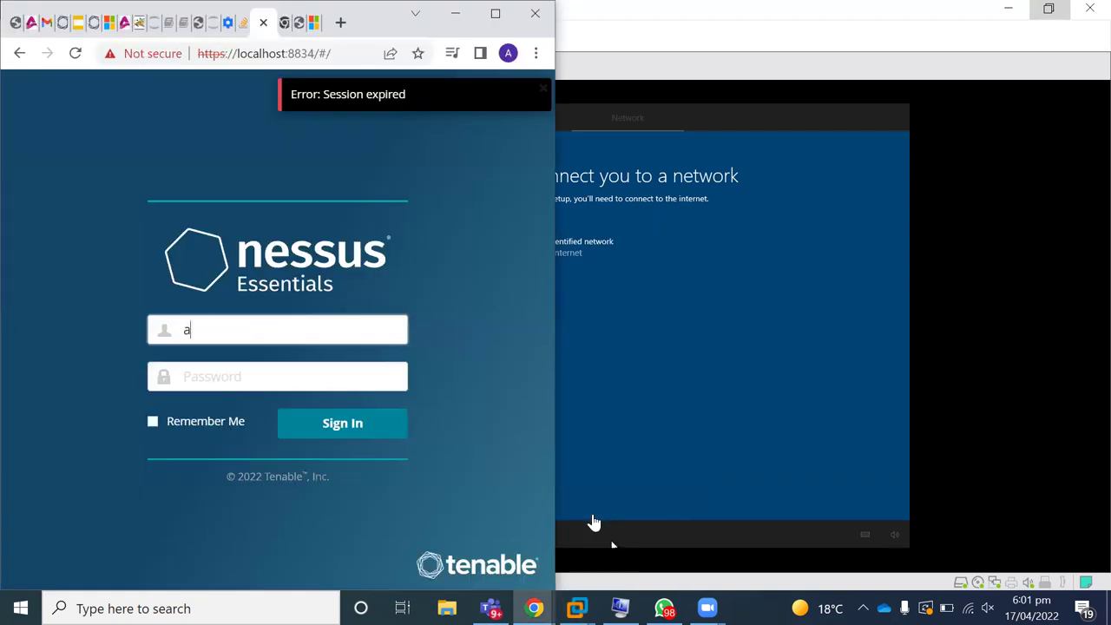
pyautogui.write('muhammad')
pyautogui.press('Tab')
pyautogui.write('•••••')
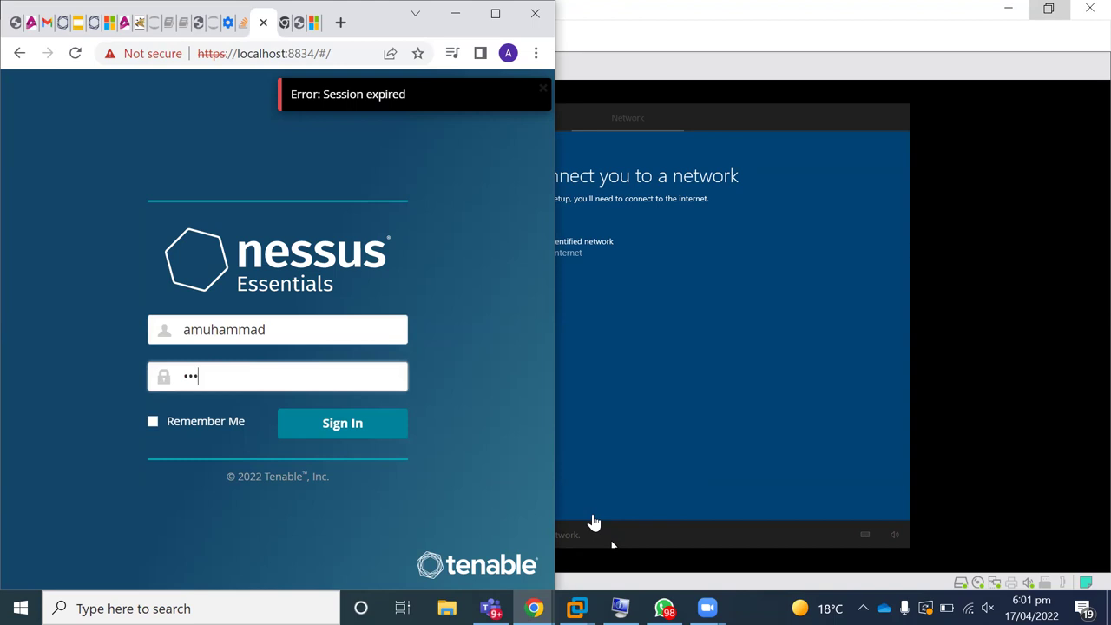
pyautogui.write('••••')
pyautogui.click(345, 424)
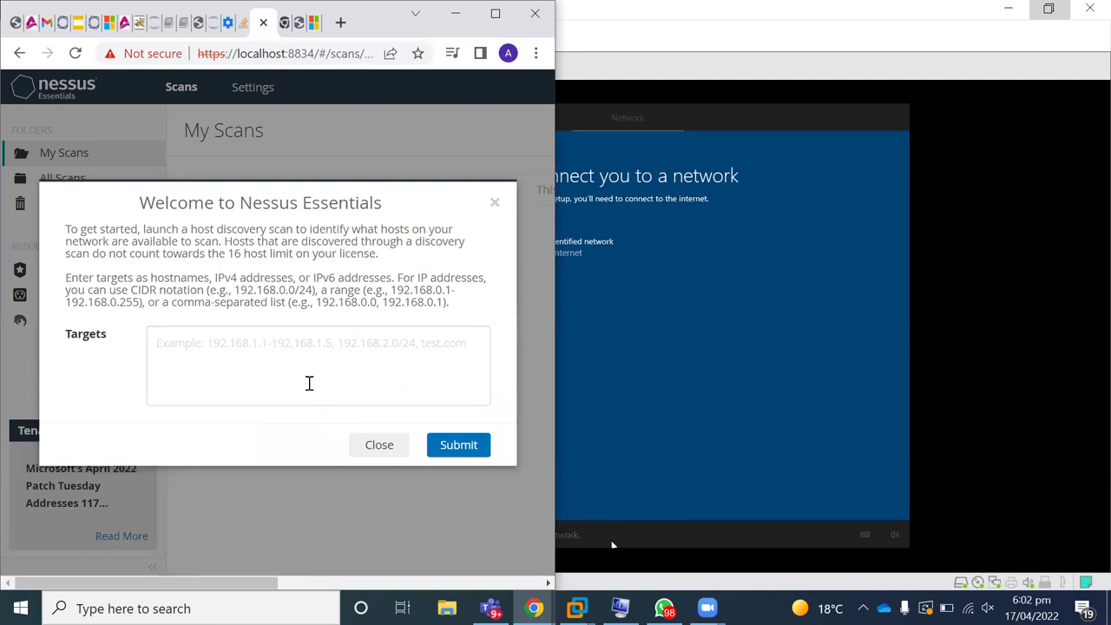
# - Close the Welcome dialog and maximize the Chrome window
pyautogui.click(384, 446)
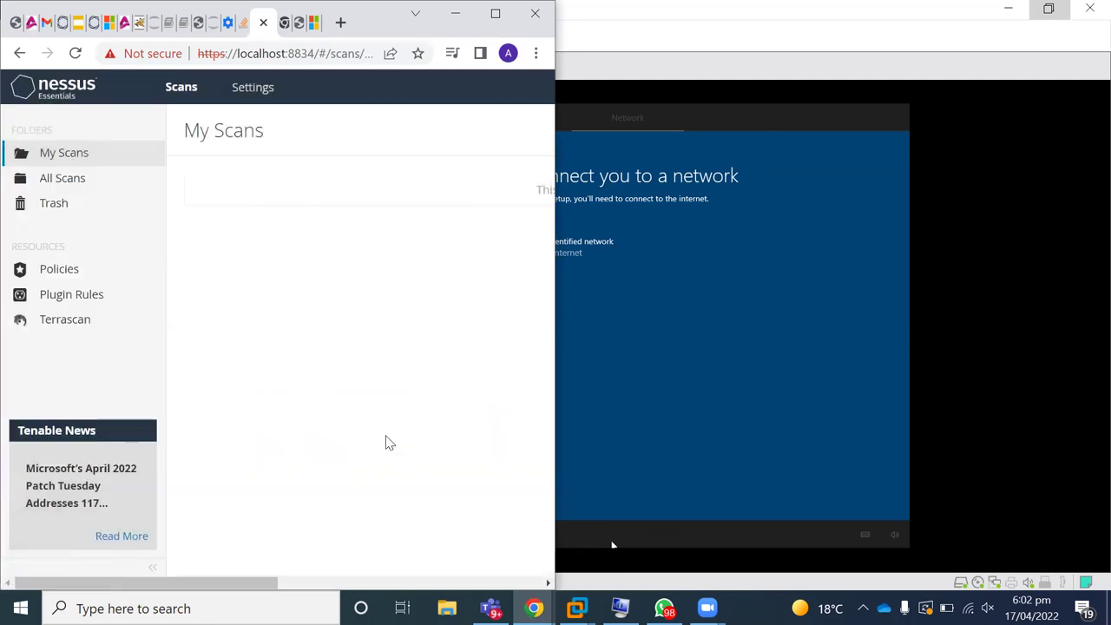
pyautogui.click(496, 13)
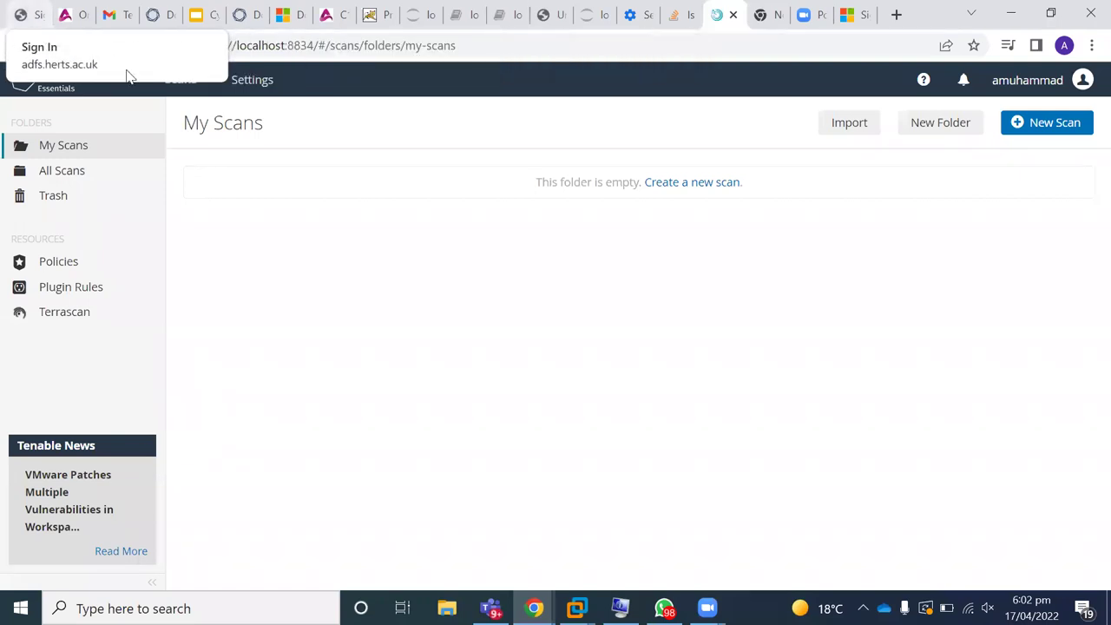
# - Start a new scan from the Host Discovery template
pyautogui.click(1068, 130)
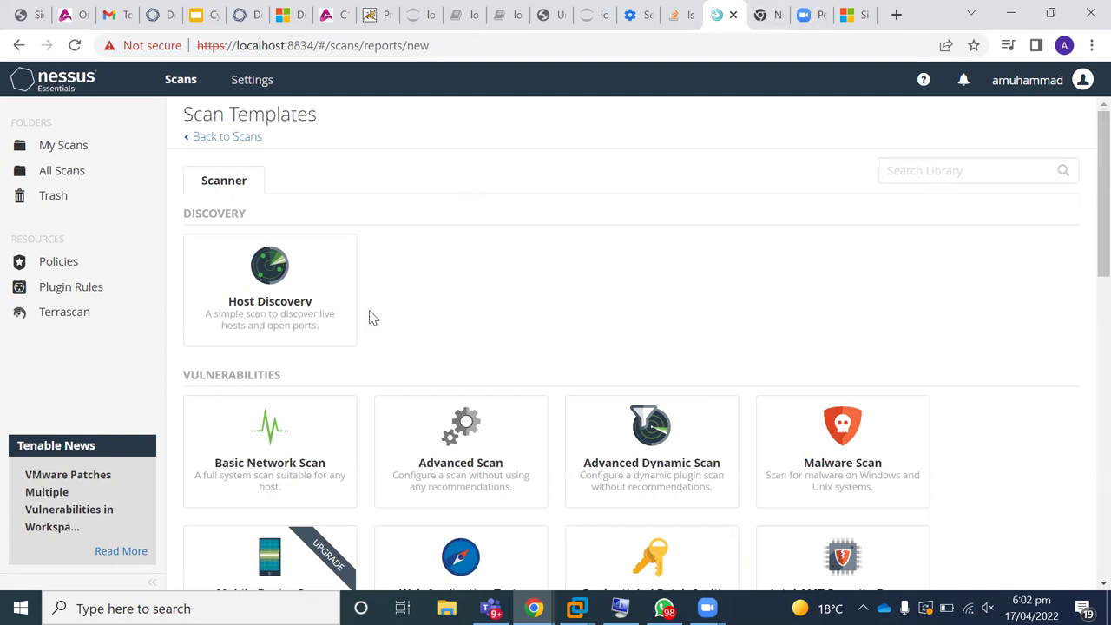
pyautogui.click(270, 289)
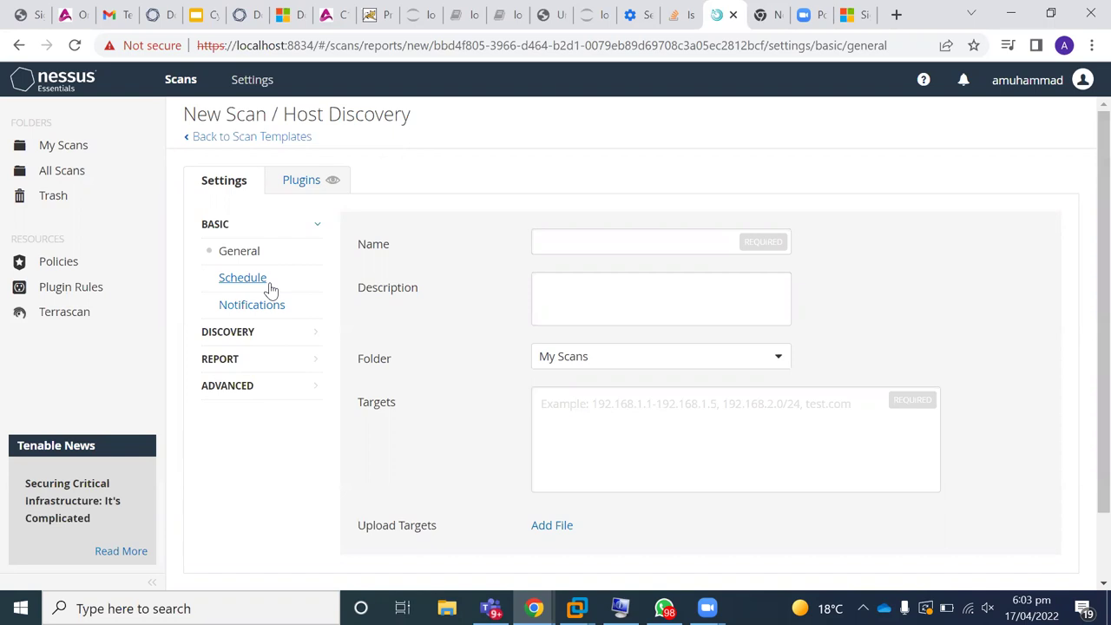
# - Show the new scan's Discovery settings and expand the Scan Type choices, currently Host enumeration
pyautogui.click(242, 335)
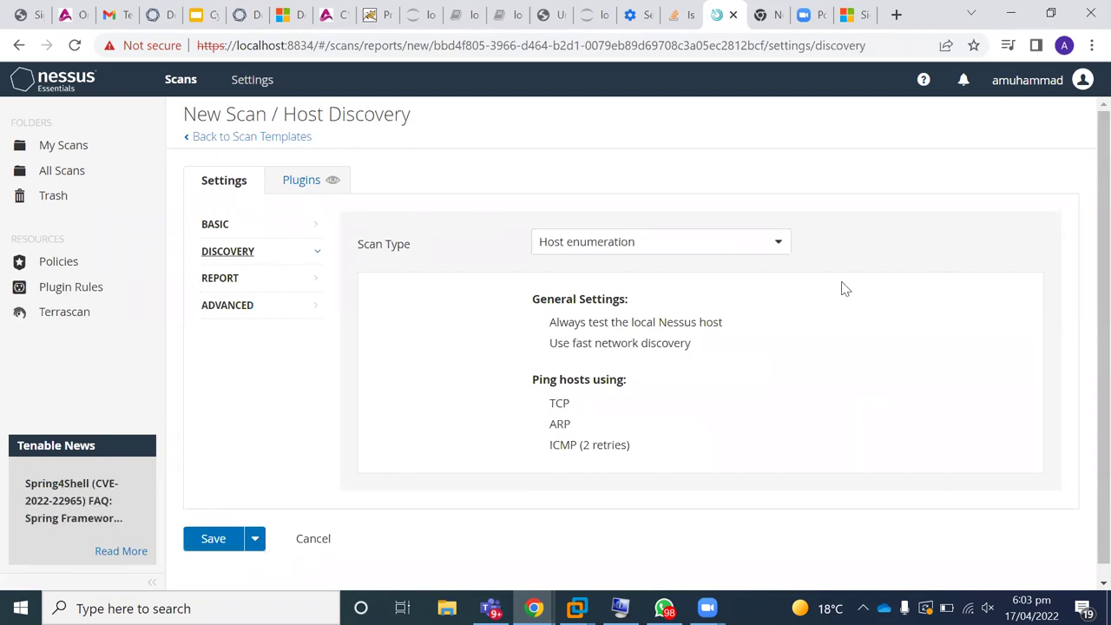
pyautogui.click(702, 242)
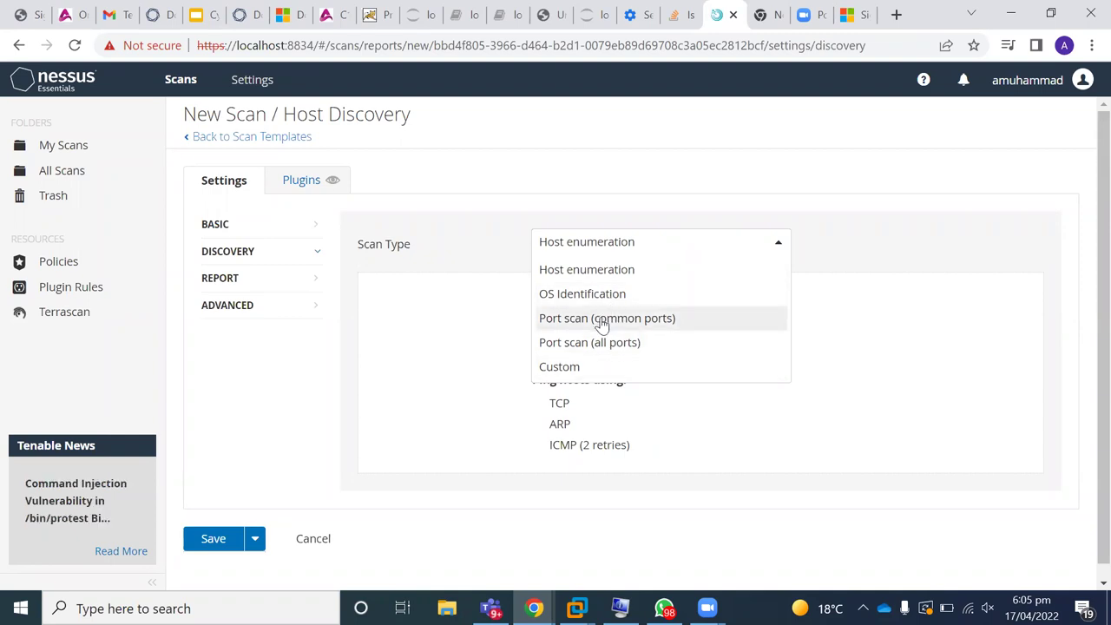
# - Set Scan Type to Port scan (common ports) and look through its options
pyautogui.click(605, 321)
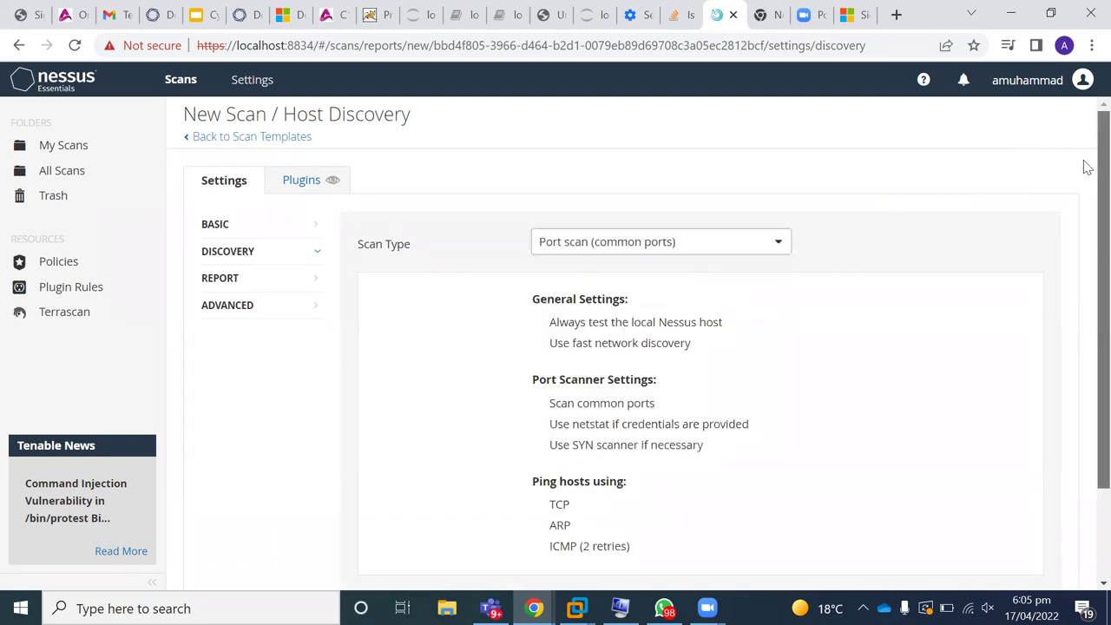
pyautogui.scroll(-2, 1084, 170)
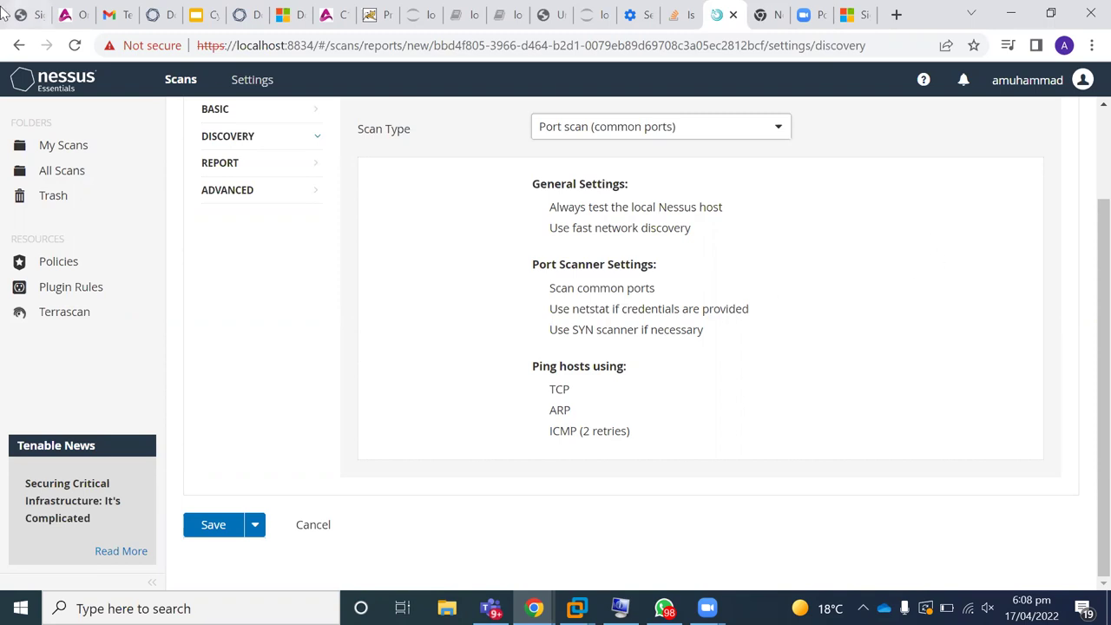
pyautogui.moveTo(1088, 337); pyautogui.dragTo(1084, 283)
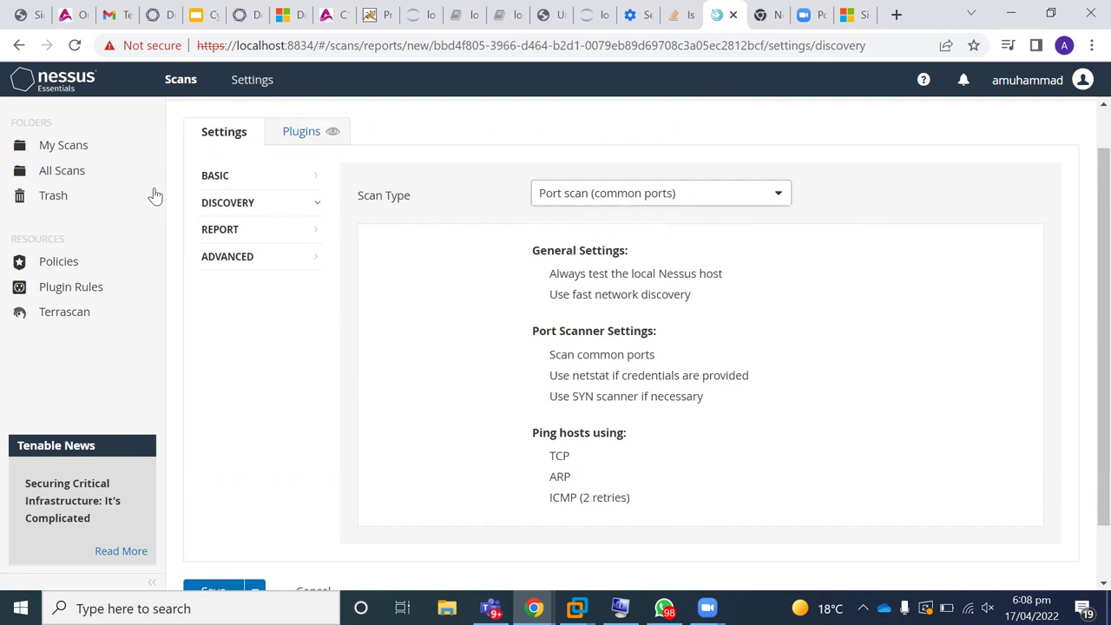
pyautogui.click(109, 165)
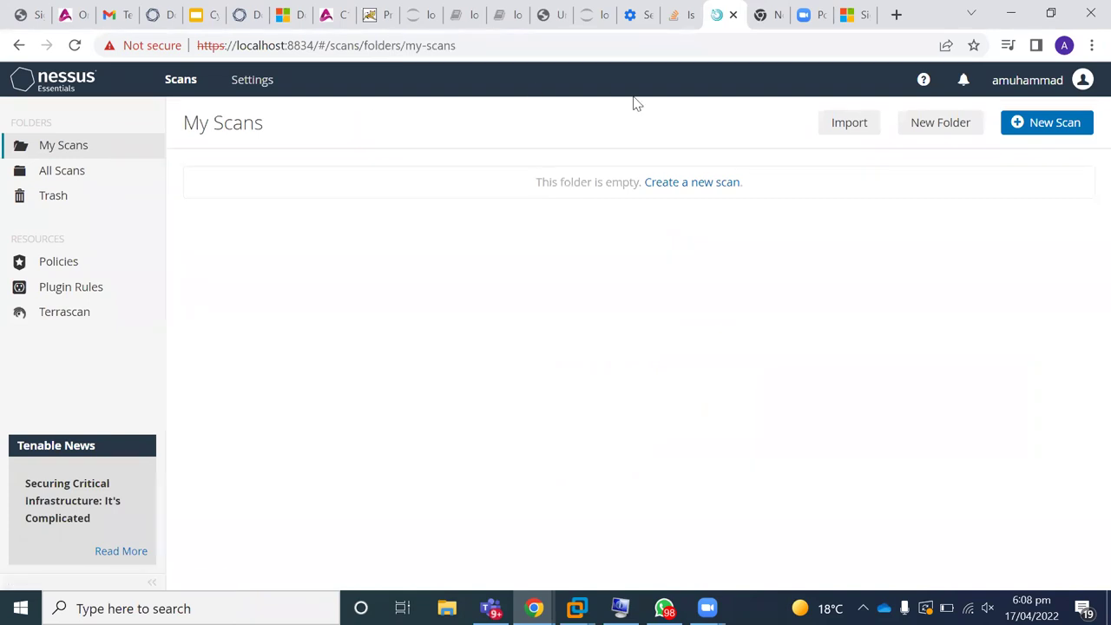
pyautogui.click(1034, 126)
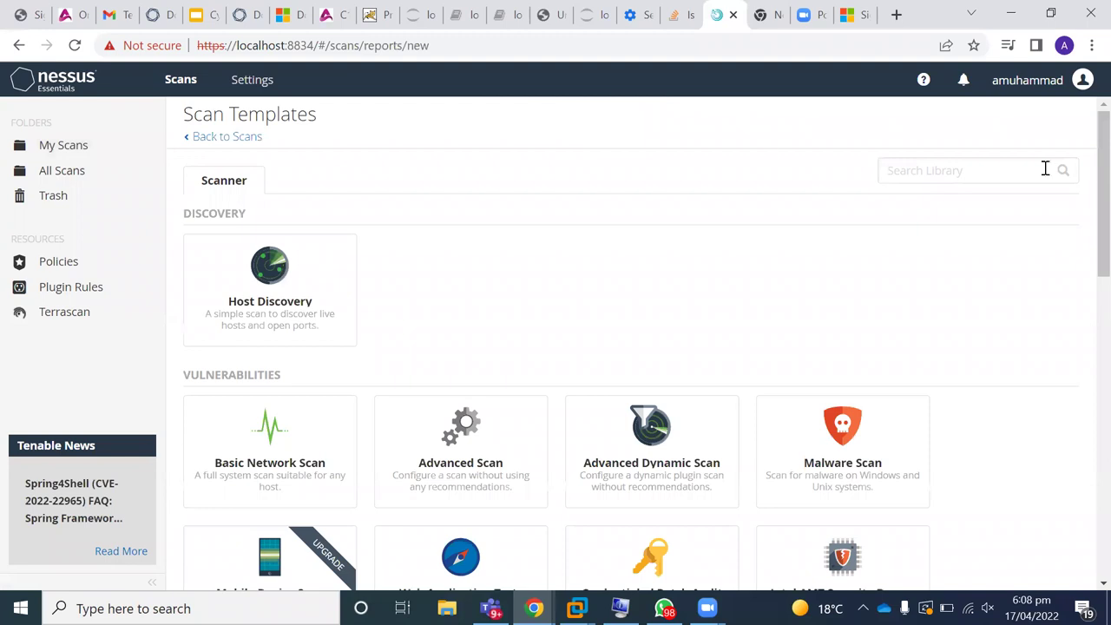
pyautogui.scroll(-2, 1084, 248)
pyautogui.moveTo(1087, 213); pyautogui.dragTo(1085, 263)
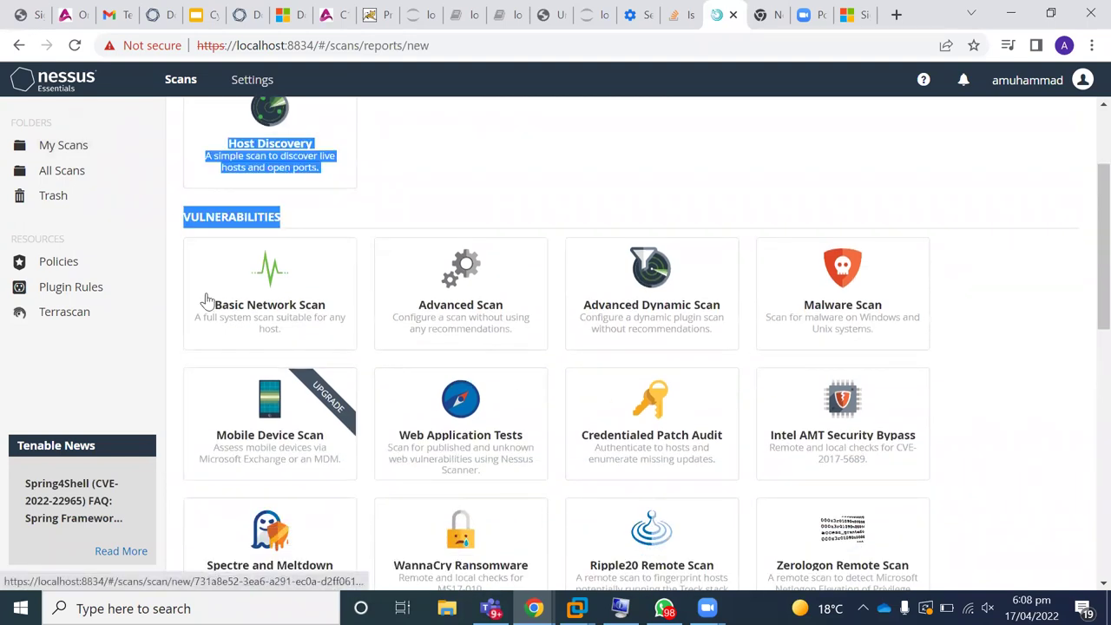
pyautogui.click(457, 193)
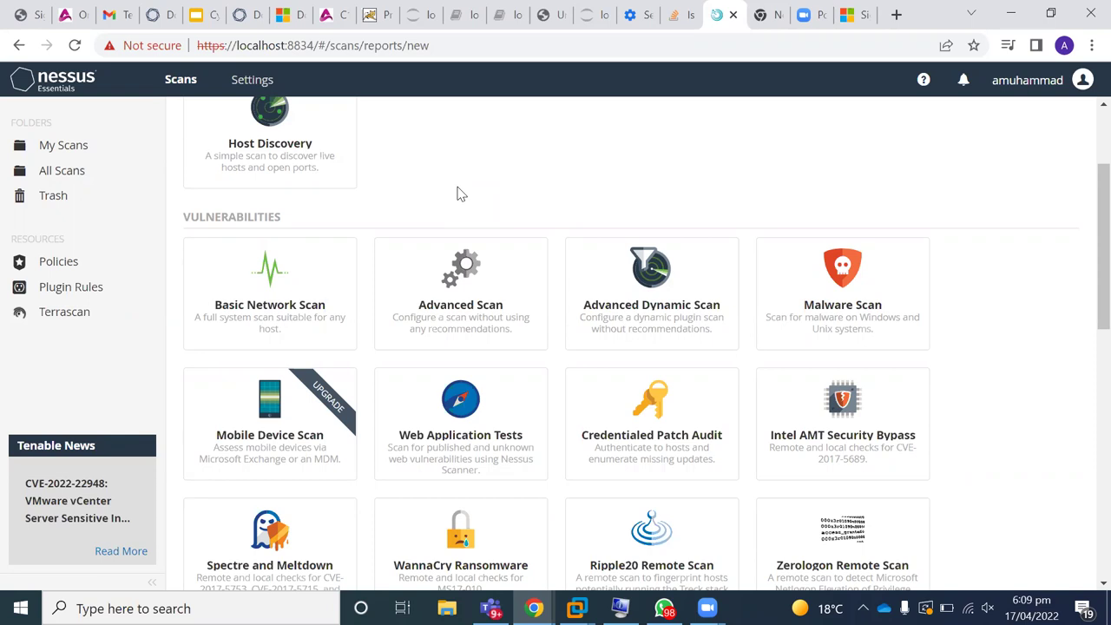
pyautogui.click(390, 290)
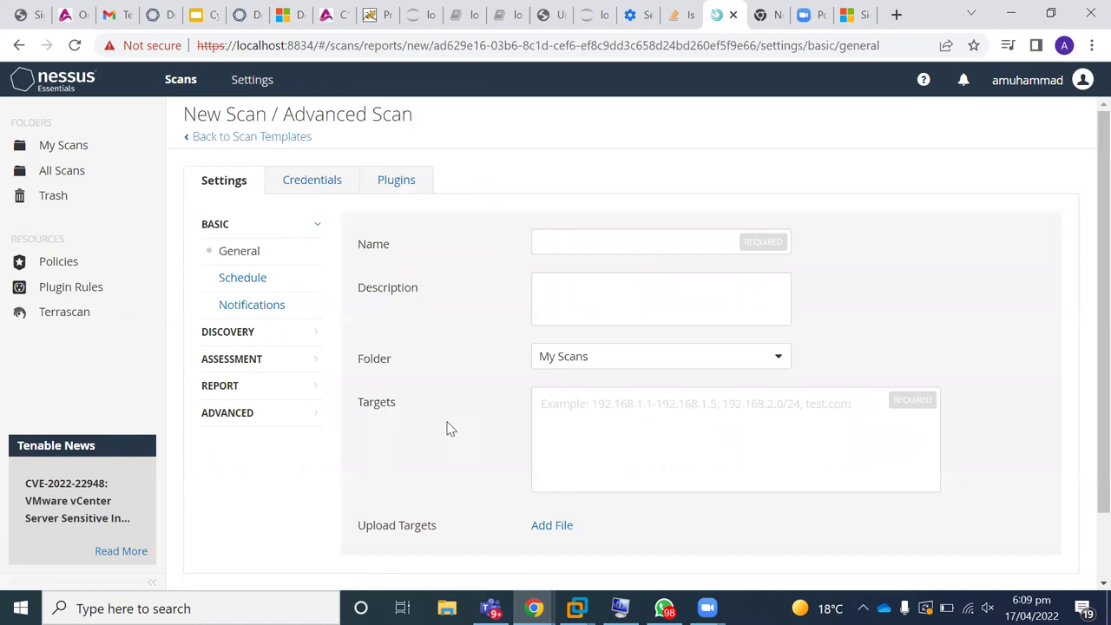
pyautogui.click(21, 46)
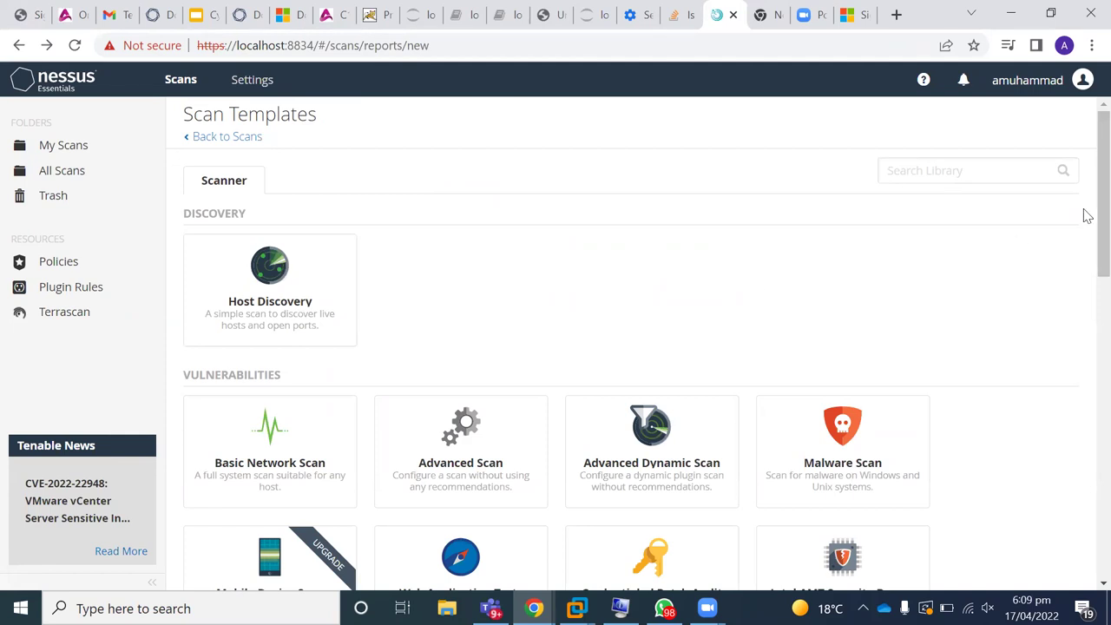
pyautogui.scroll(-3, 1086, 209)
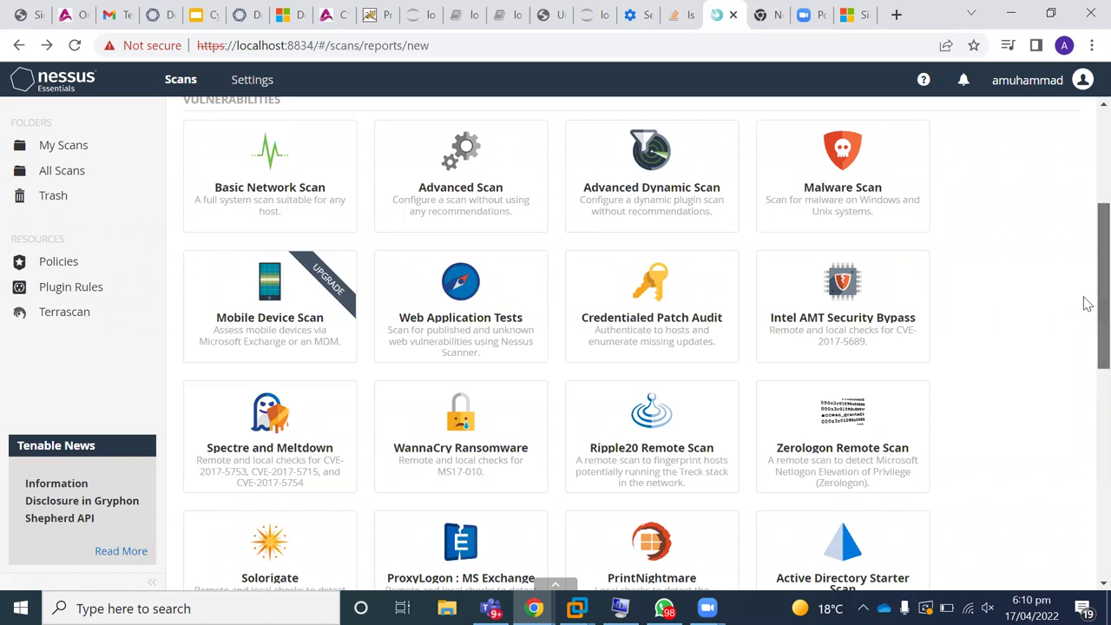
pyautogui.scroll(-3, 1088, 303)
pyautogui.scroll(-3, 1088, 408)
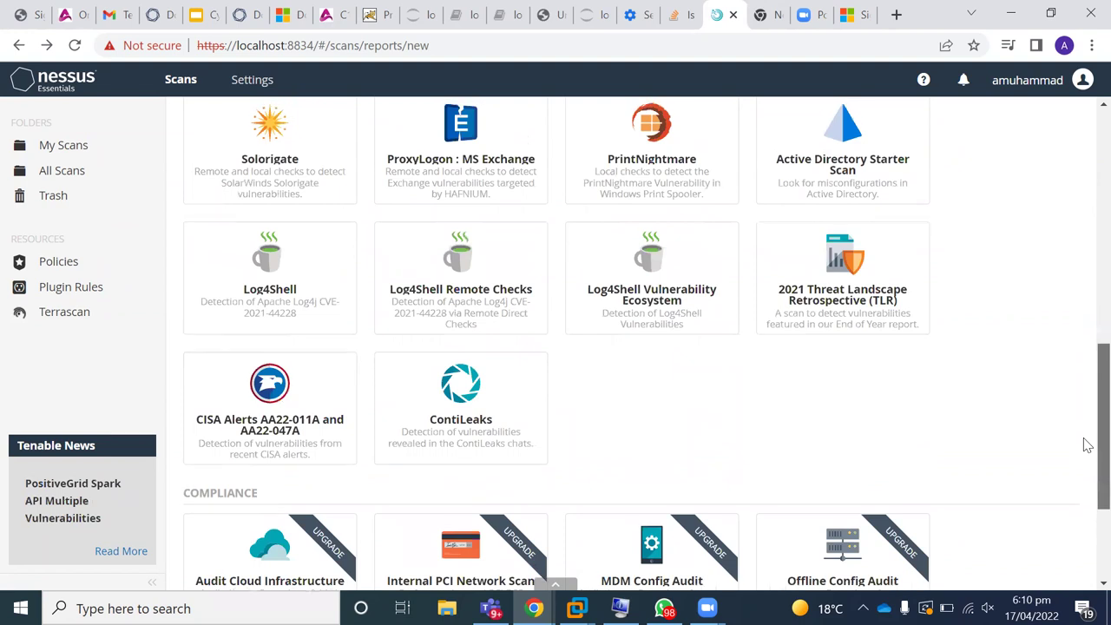
pyautogui.scroll(1, 1085, 441)
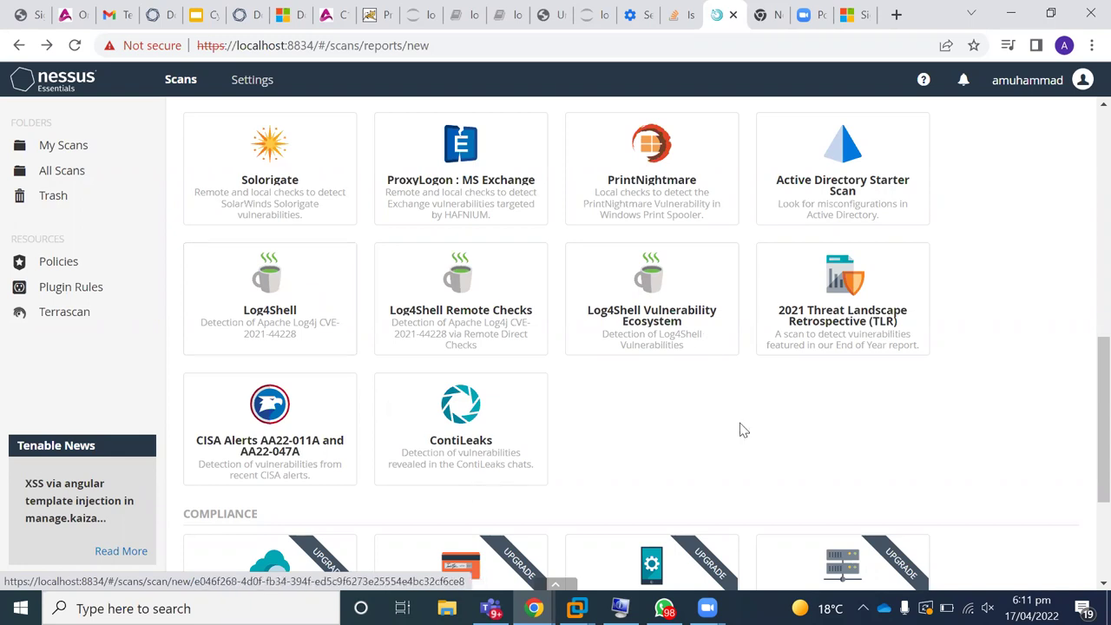
pyautogui.scroll(-3, 1084, 466)
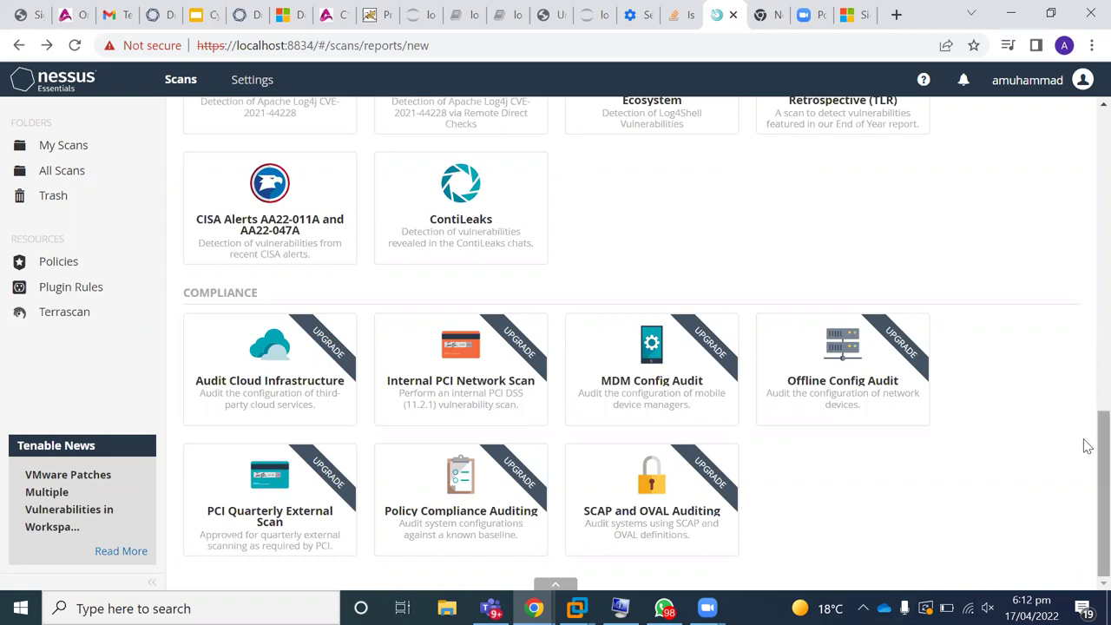
pyautogui.moveTo(1087, 424); pyautogui.dragTo(1088, 179)
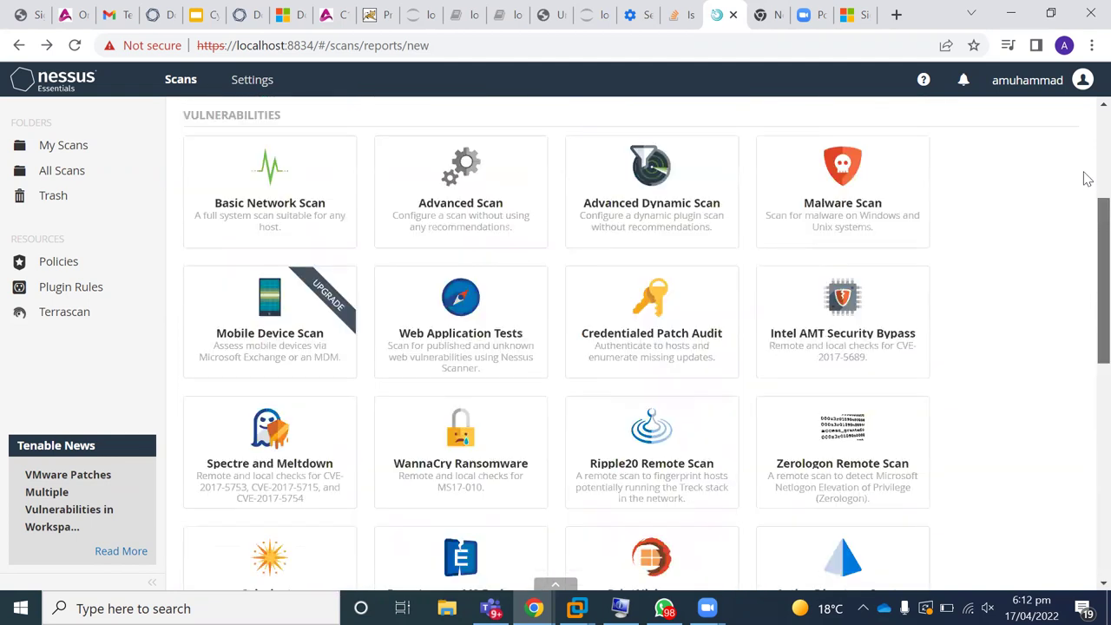
# - Start a Basic Network Scan and name it 'Windows 10'
pyautogui.click(242, 389)
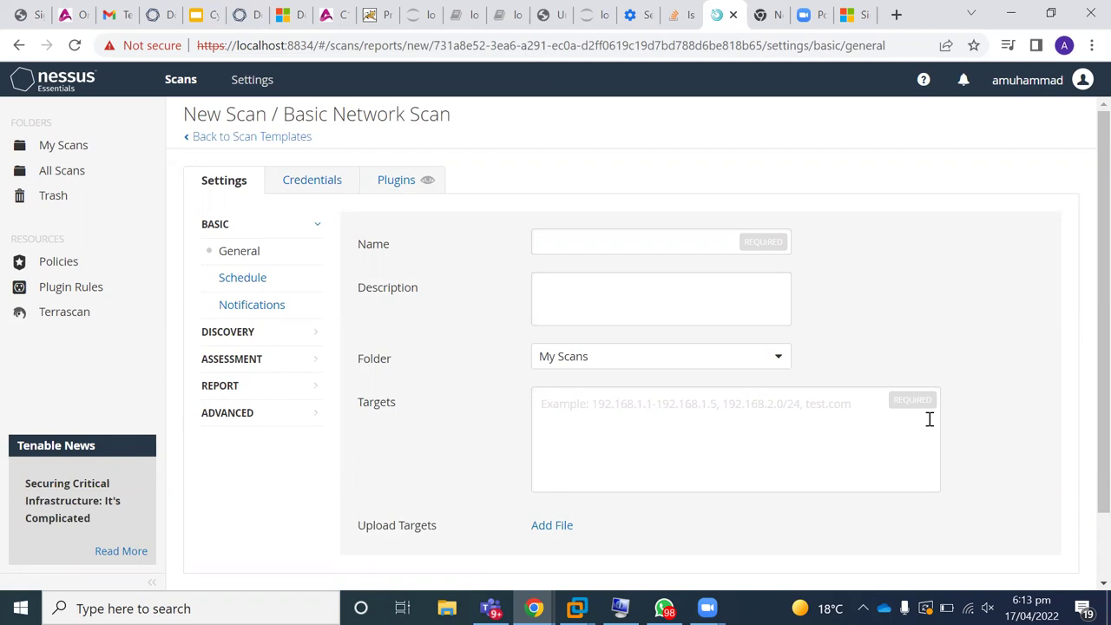
pyautogui.click(570, 251)
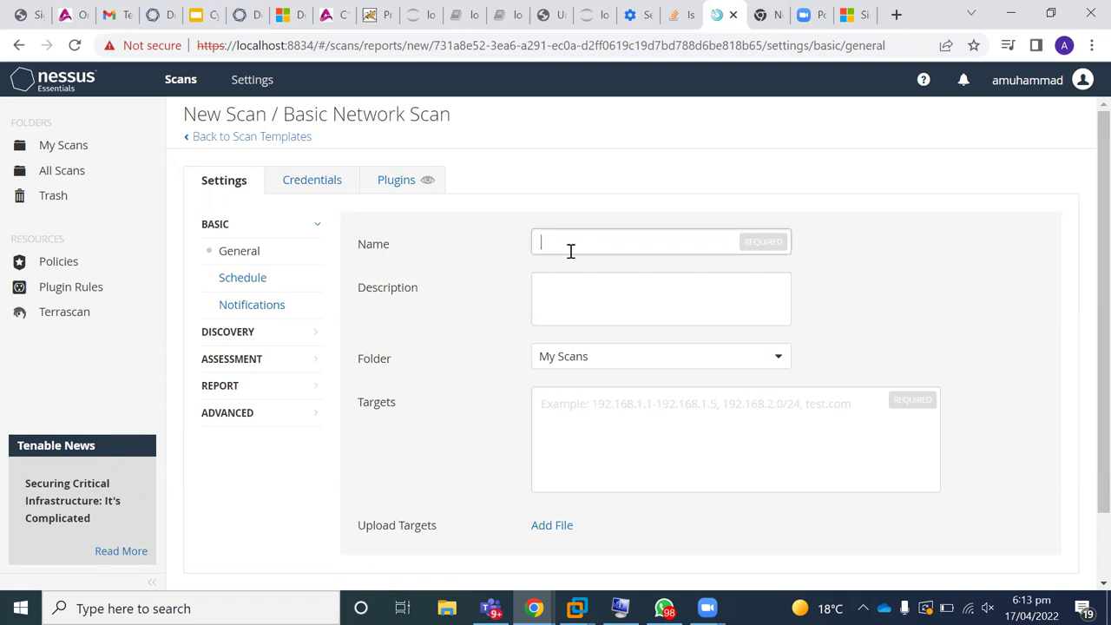
pyautogui.write('Win')
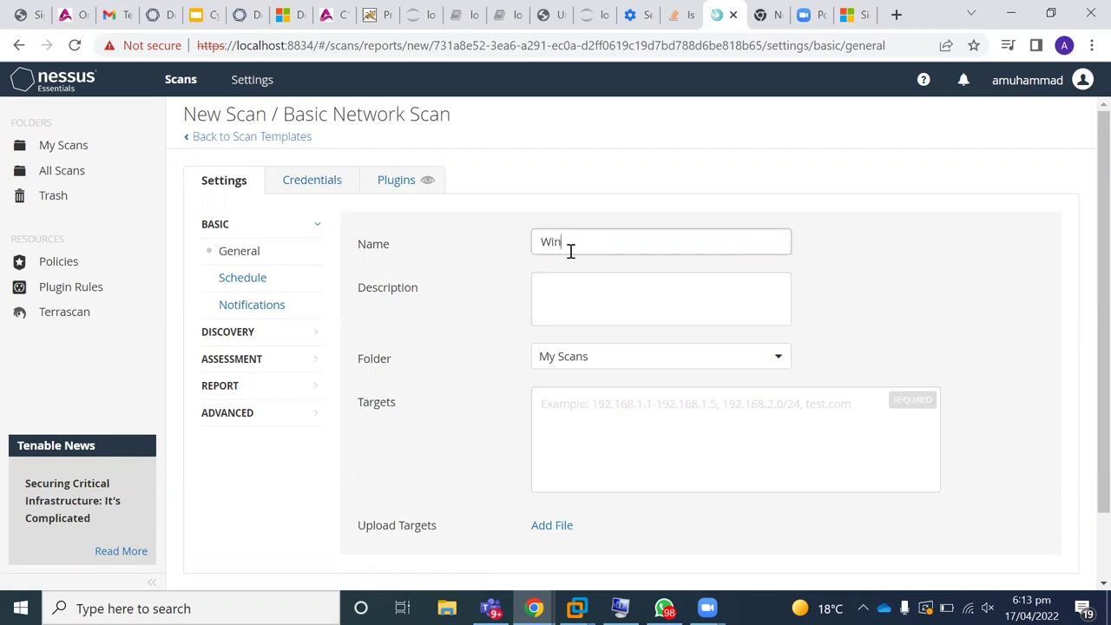
pyautogui.write('dows 10')
# - Give it the description 'First Scan' and keep the folder as My Scans
pyautogui.click(579, 309)
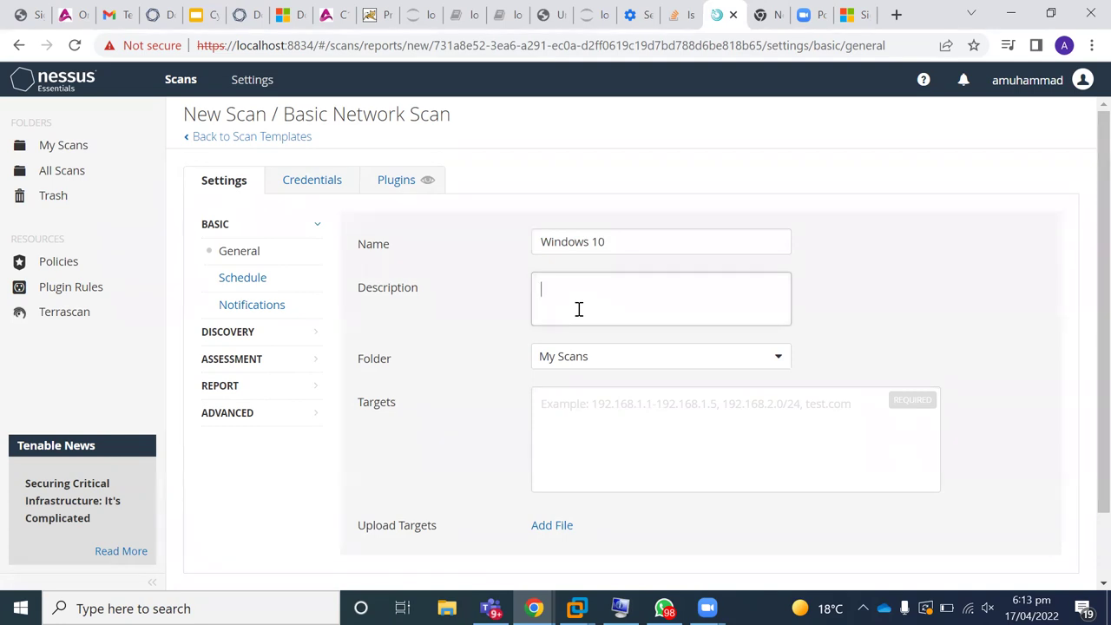
pyautogui.write('First Scan')
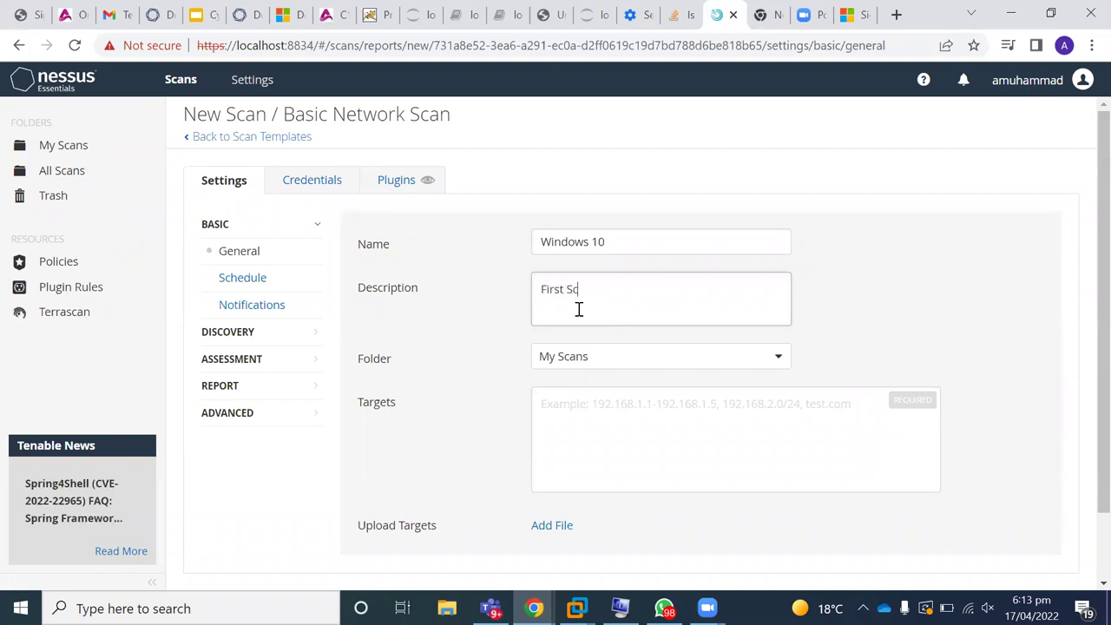
pyautogui.click(770, 356)
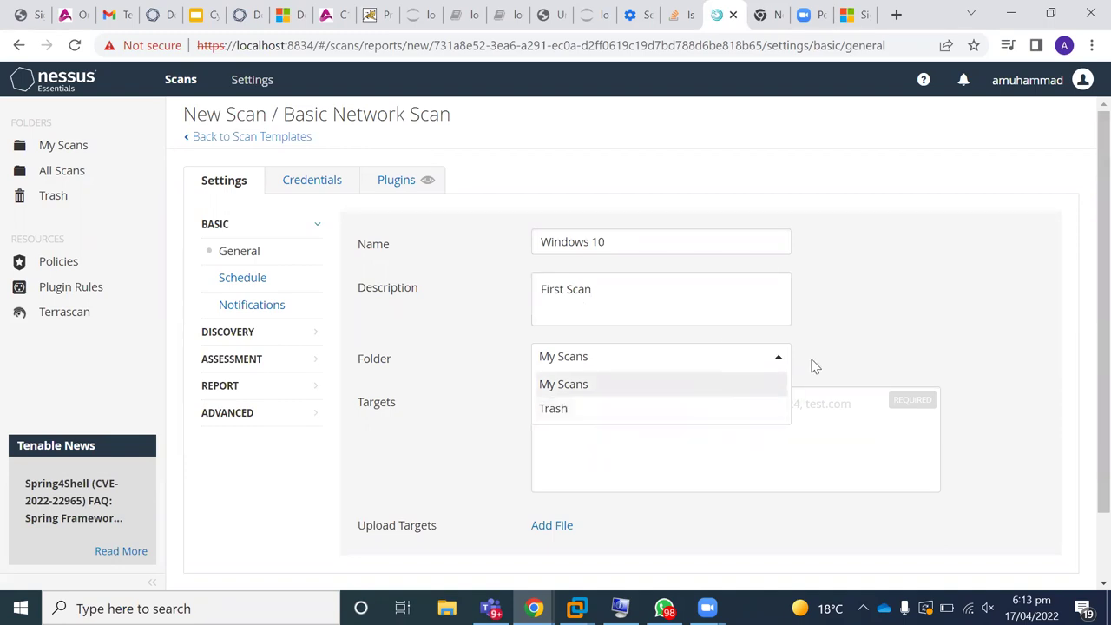
pyautogui.click(894, 332)
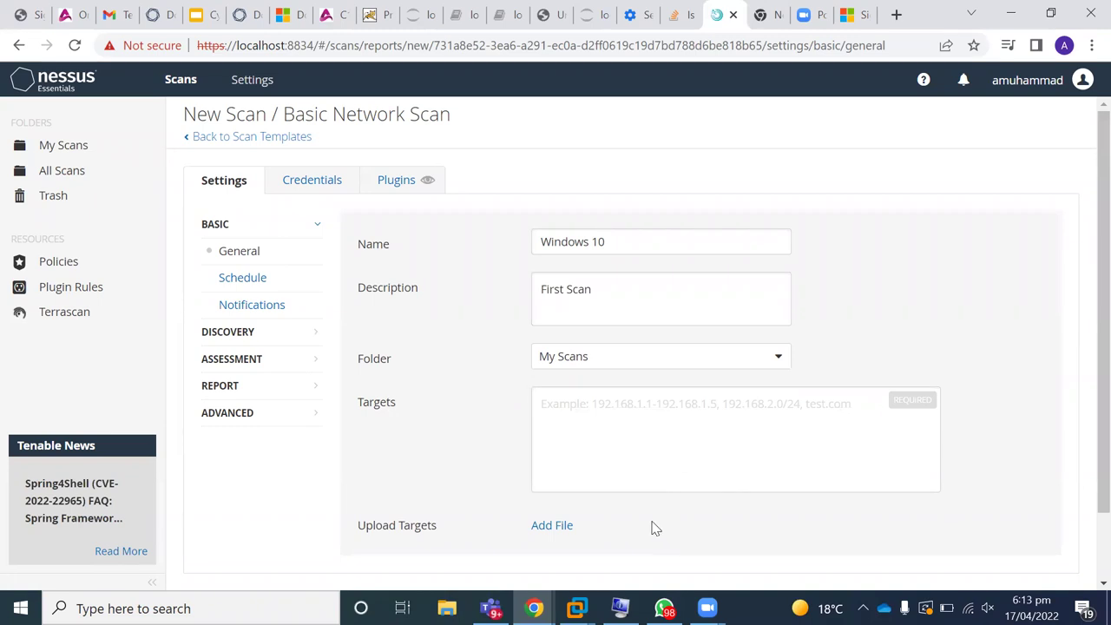
pyautogui.moveTo(577, 607)
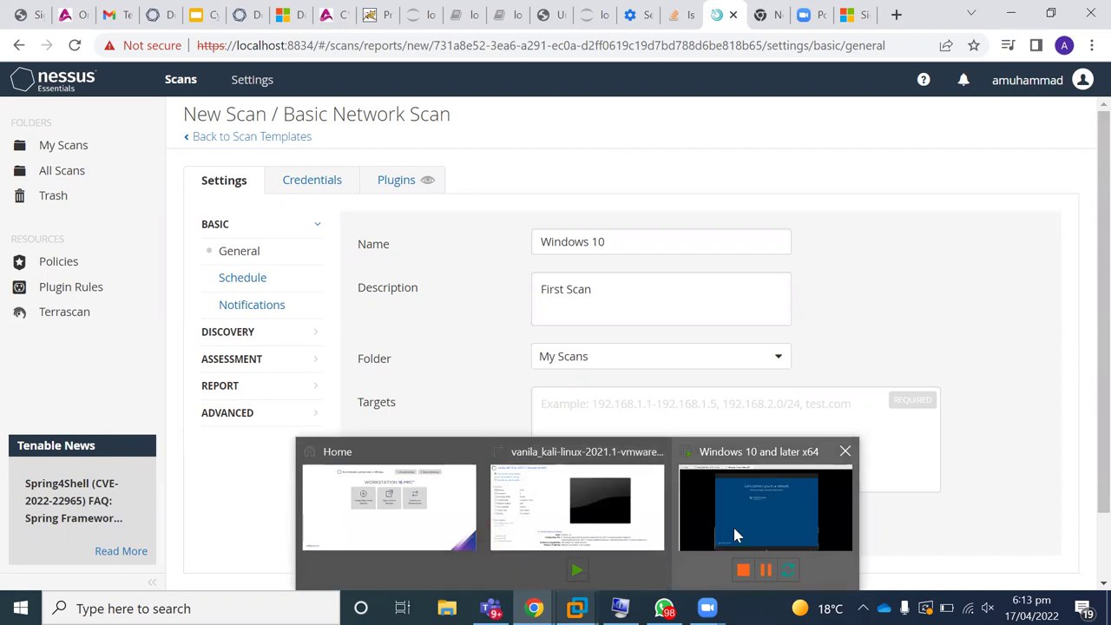
# - Continue Windows 10 setup with 'I don't have internet' and bring up the VM's network adapter options
pyautogui.click(733, 535)
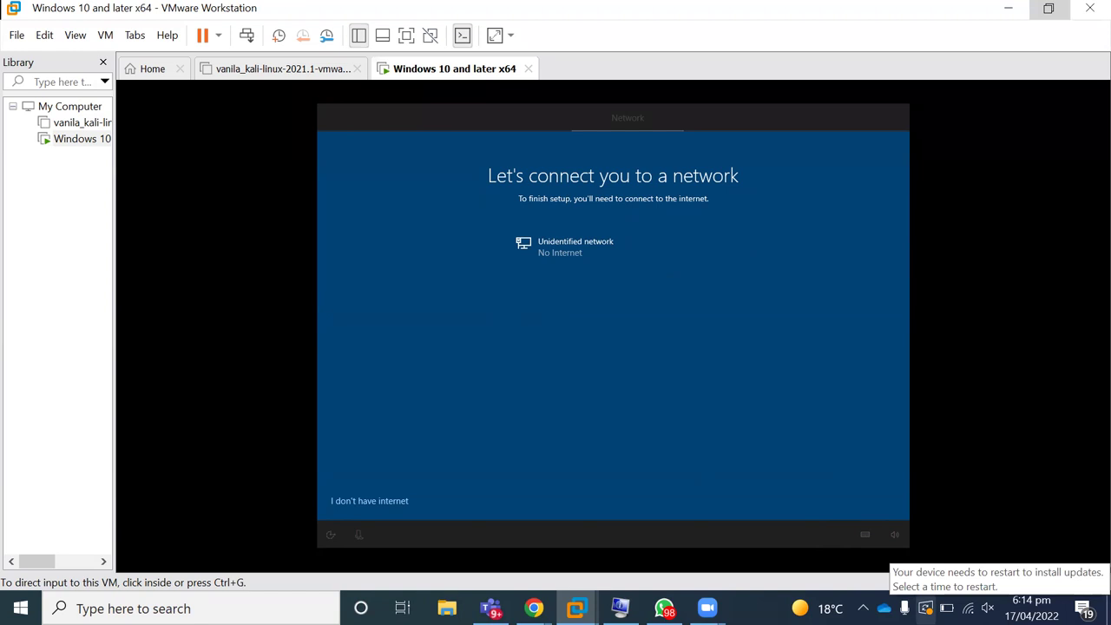
pyautogui.click(926, 598)
pyautogui.click(785, 470)
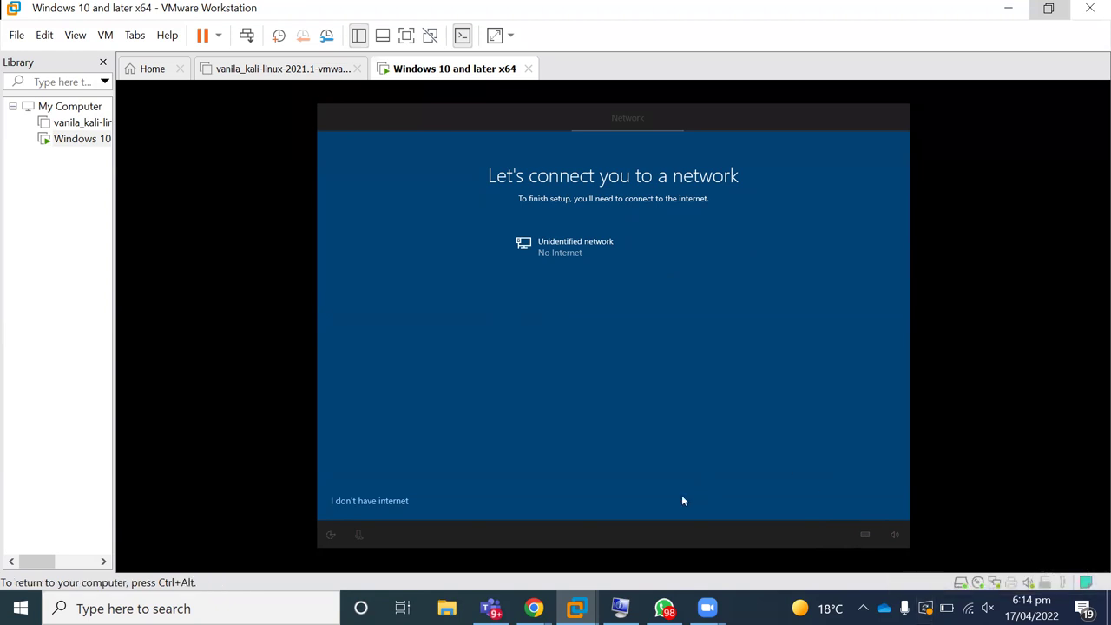
pyautogui.hotkey('ctrl', 'alt')
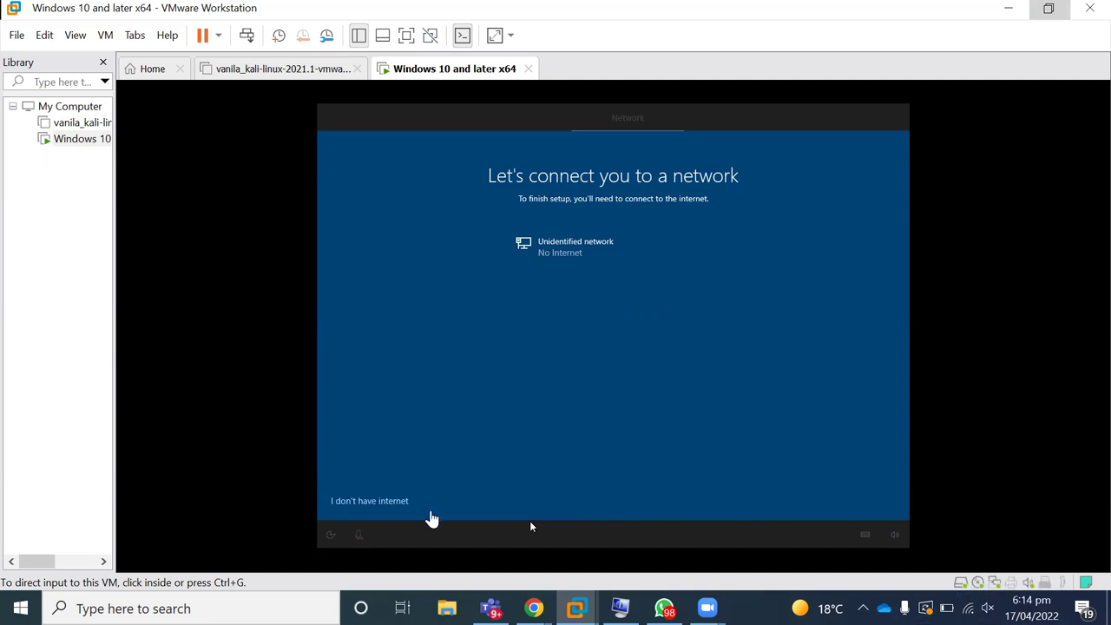
pyautogui.click(573, 251)
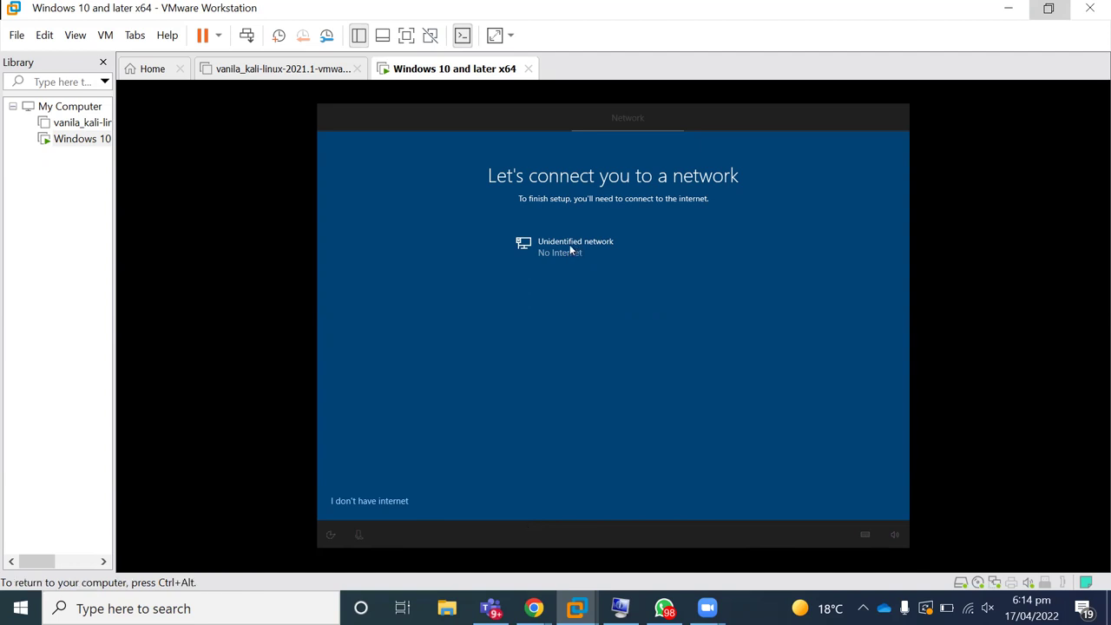
pyautogui.hotkey('ctrl', 'alt')
pyautogui.click(380, 517)
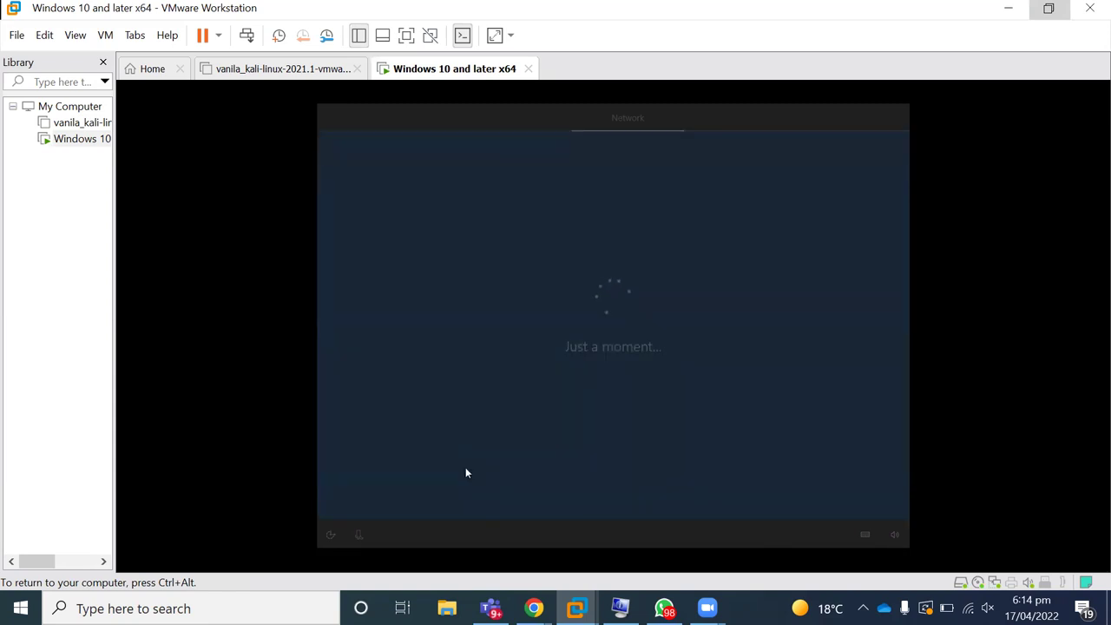
pyautogui.hotkey('ctrl', 'alt')
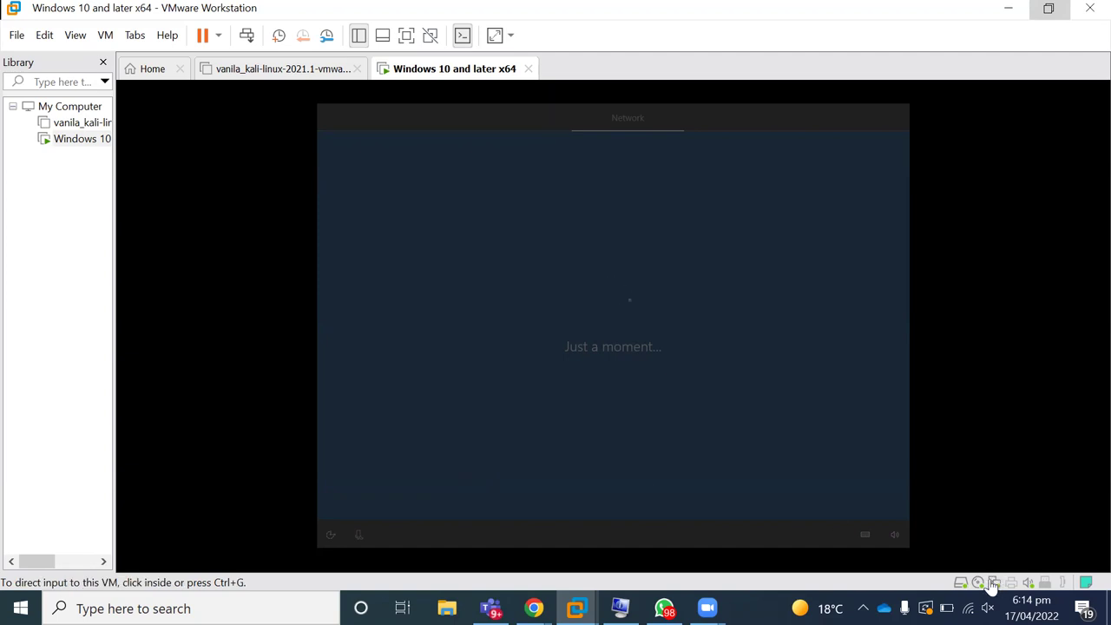
pyautogui.click(996, 581)
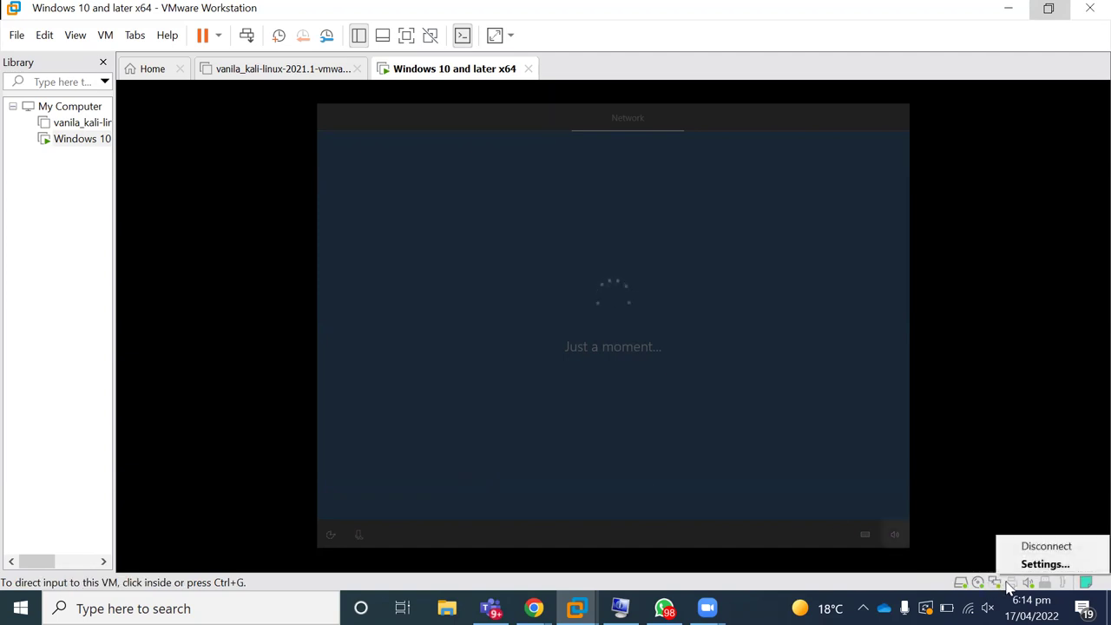
# - Check the VM's network adapter is Bridged (Automatic) and close settings unchanged
pyautogui.click(1021, 564)
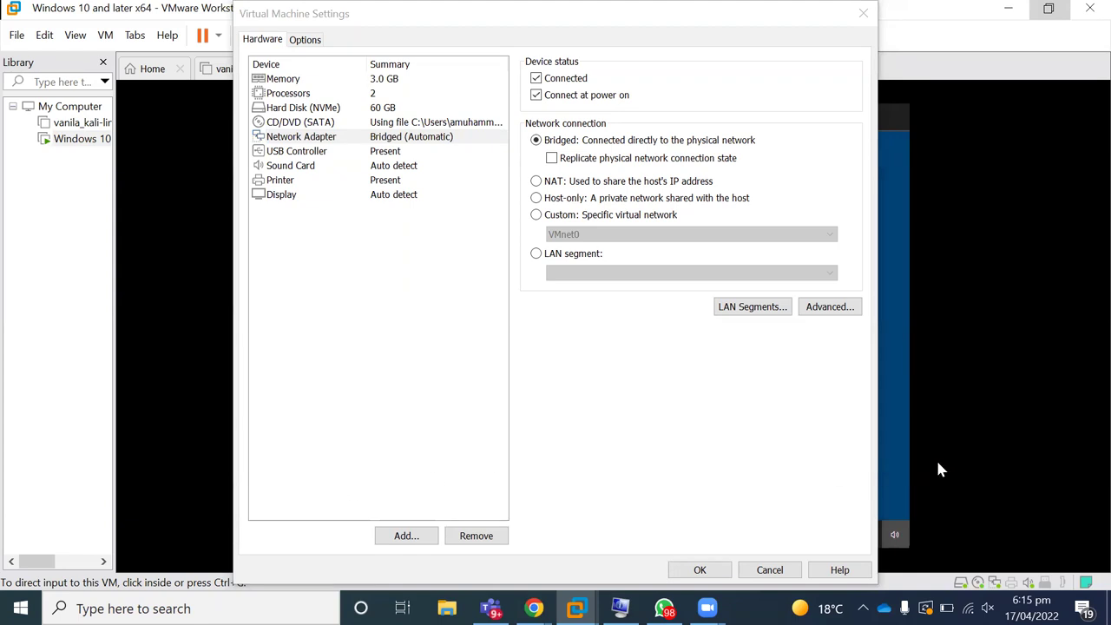
pyautogui.click(986, 422)
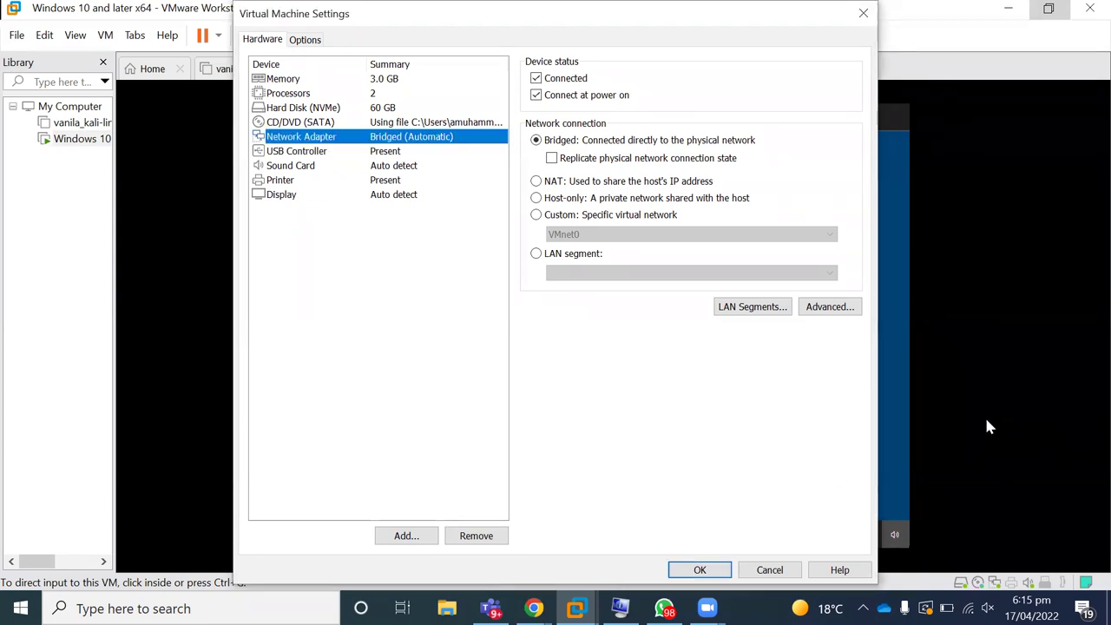
pyautogui.click(769, 573)
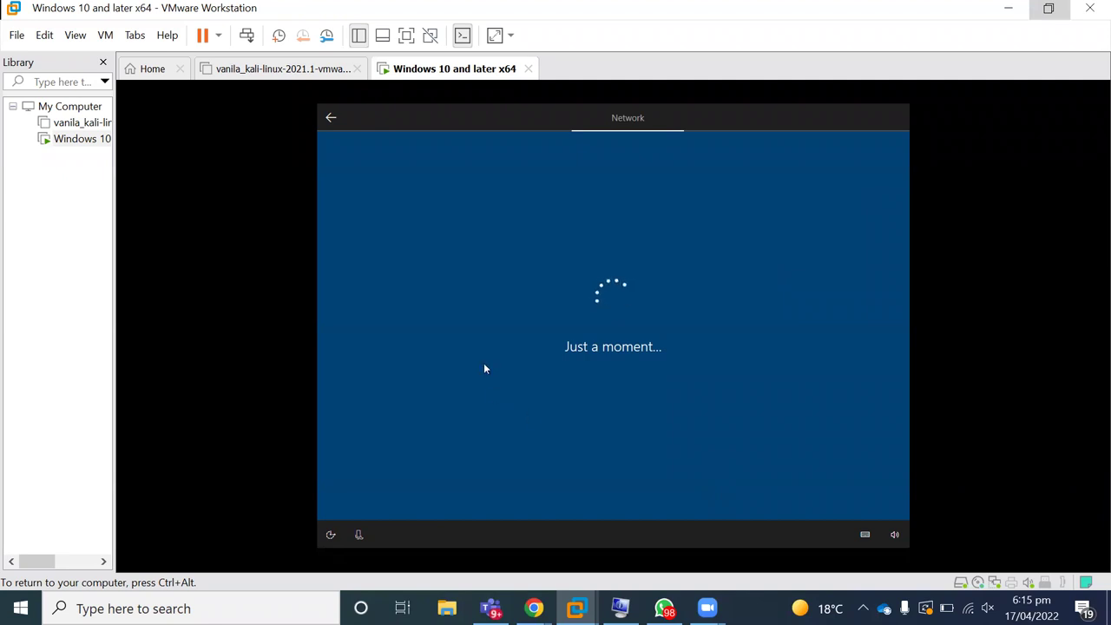
# - Skip the failed network step so Windows 10 setup moves on to 'Just a moment...'
pyautogui.hotkey('ctrl', 'alt')
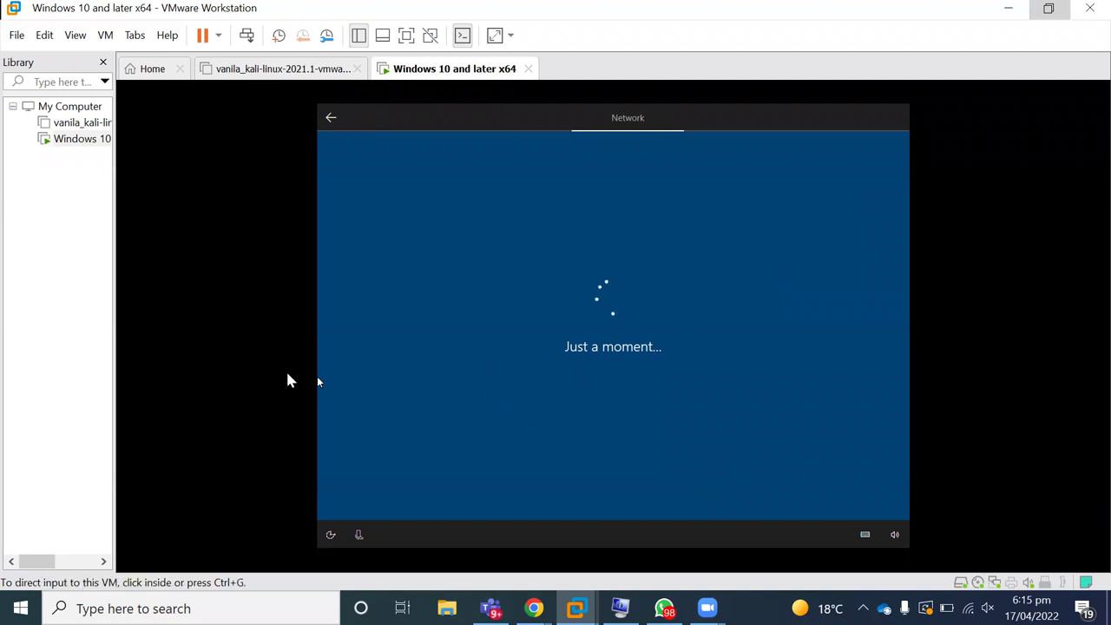
pyautogui.click(368, 359)
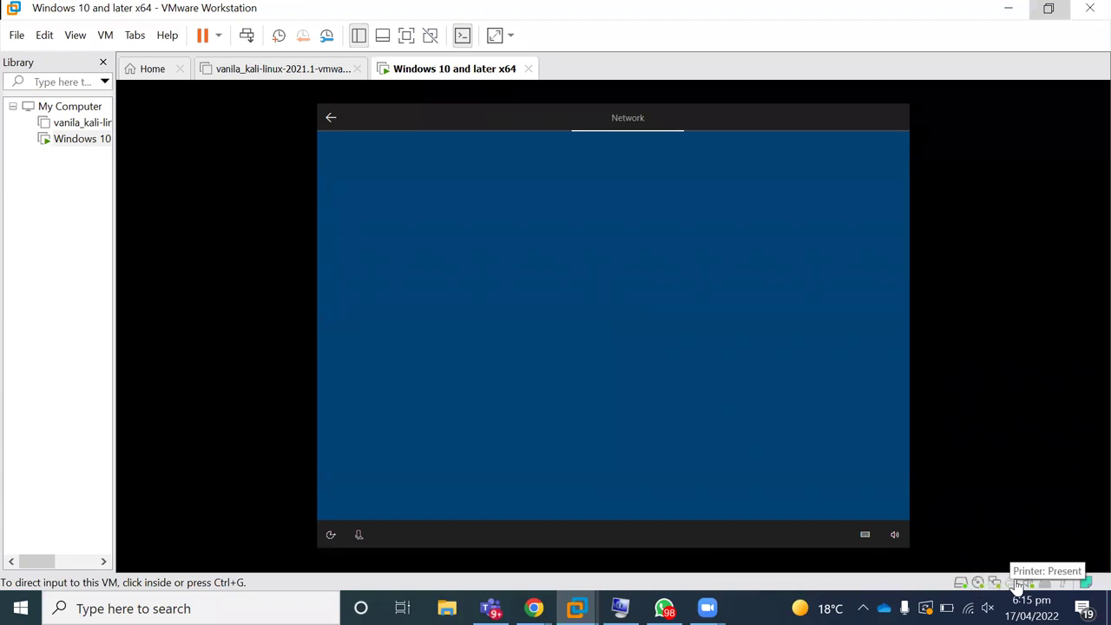
pyautogui.click(800, 286)
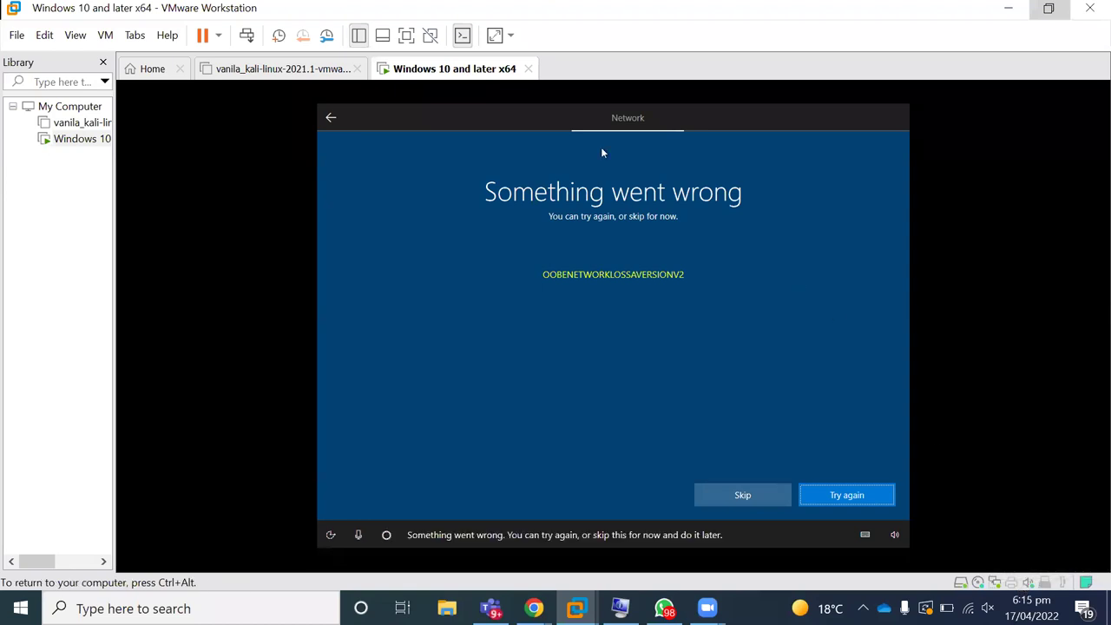
pyautogui.click(745, 496)
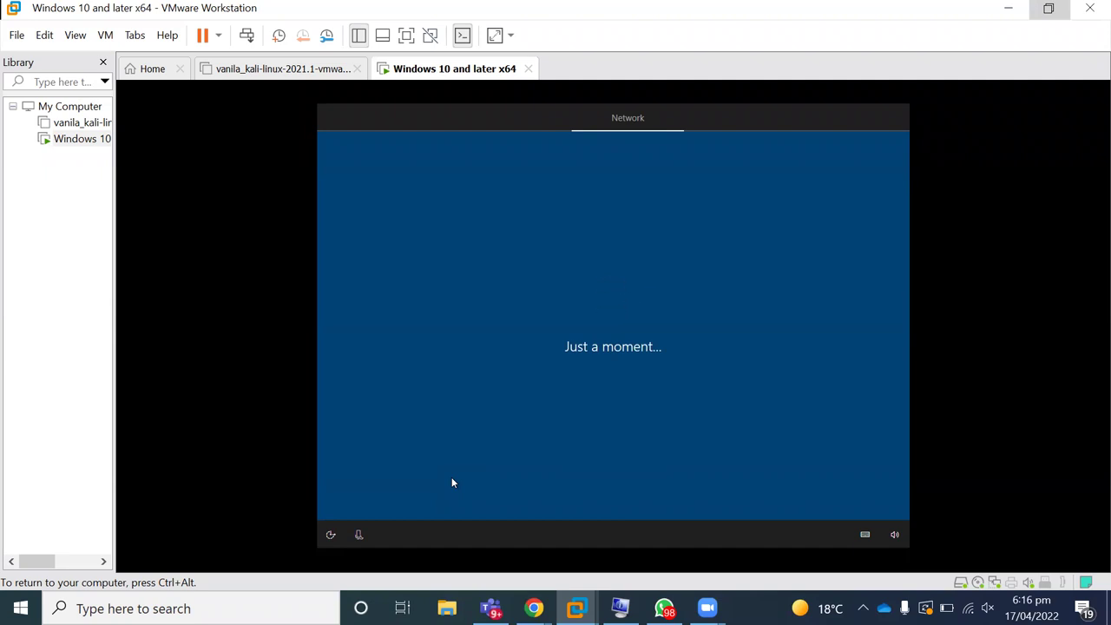
pyautogui.hotkey('ctrl', 'alt')
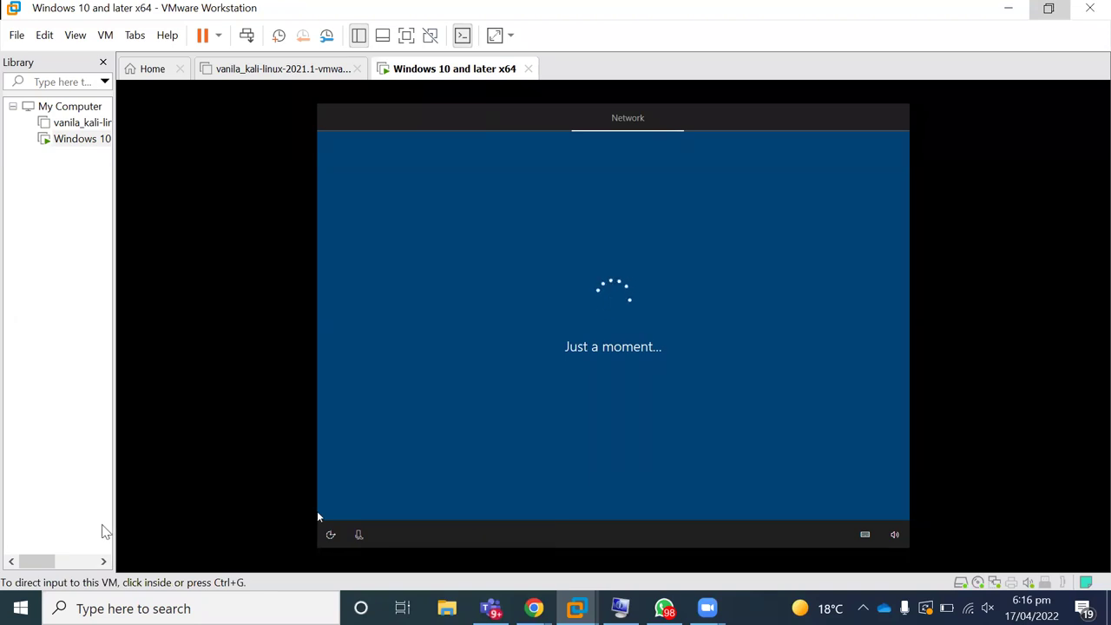
pyautogui.hotkey('ctrl', 'g')
pyautogui.hotkey('ctrl', 'alt')
pyautogui.hotkey('ctrl', 'g')
pyautogui.hotkey('ctrl', 'alt')
pyautogui.click(806, 562)
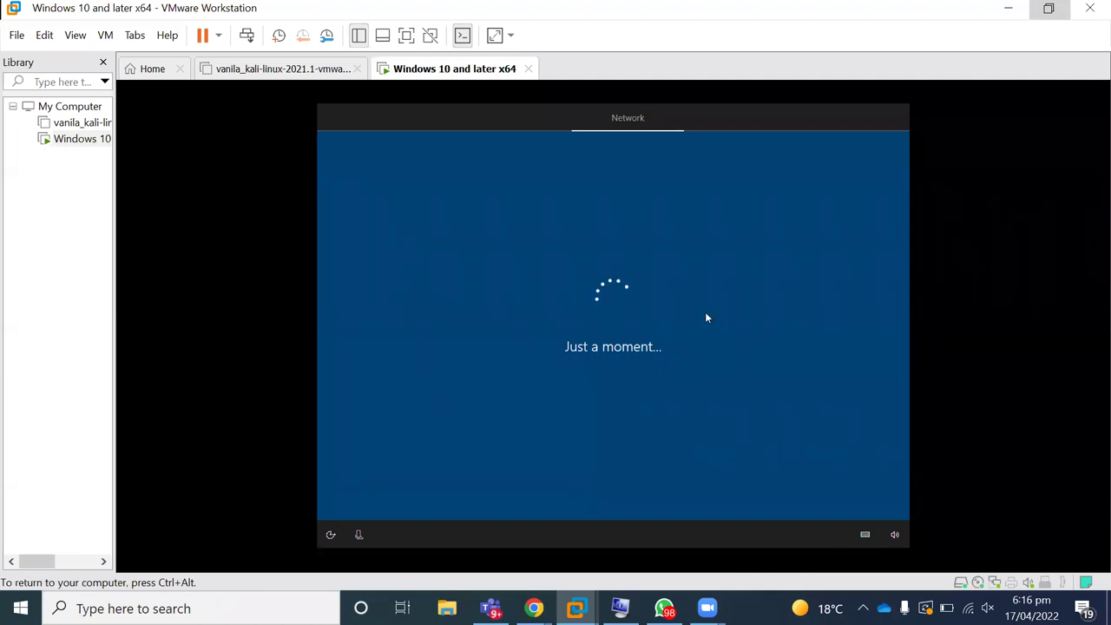
pyautogui.hotkey('ctrl', 'alt')
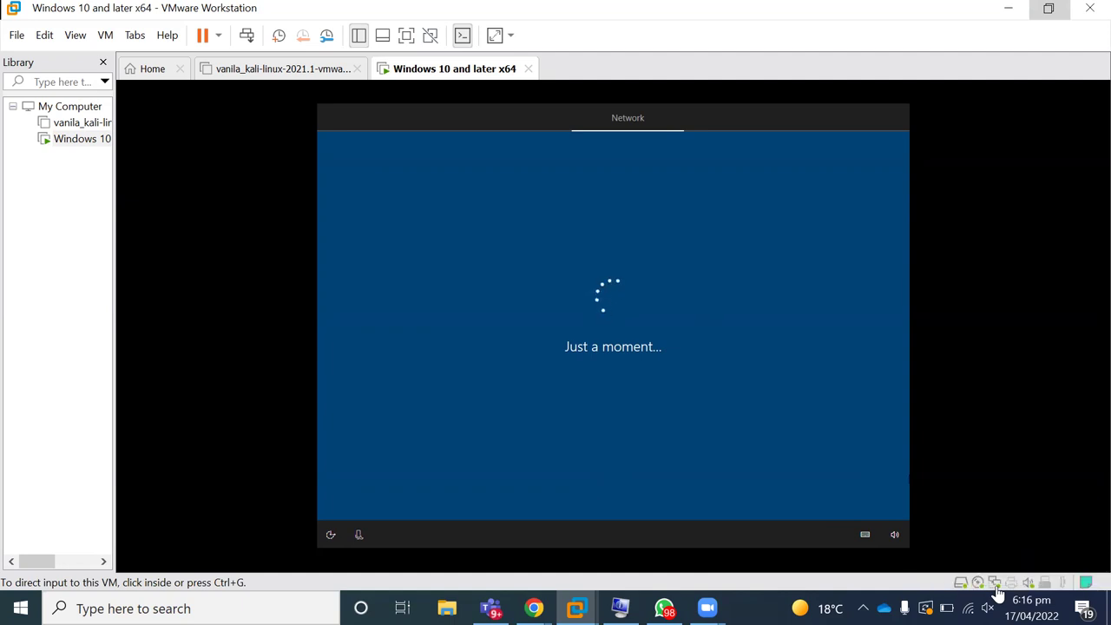
pyautogui.click(998, 593)
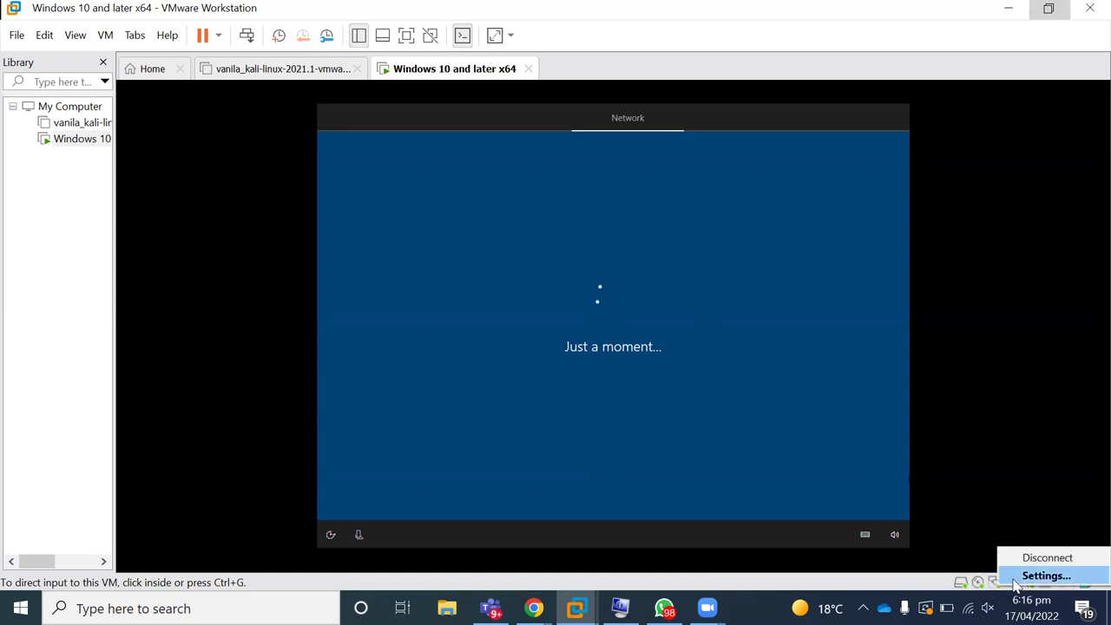
pyautogui.click(1025, 575)
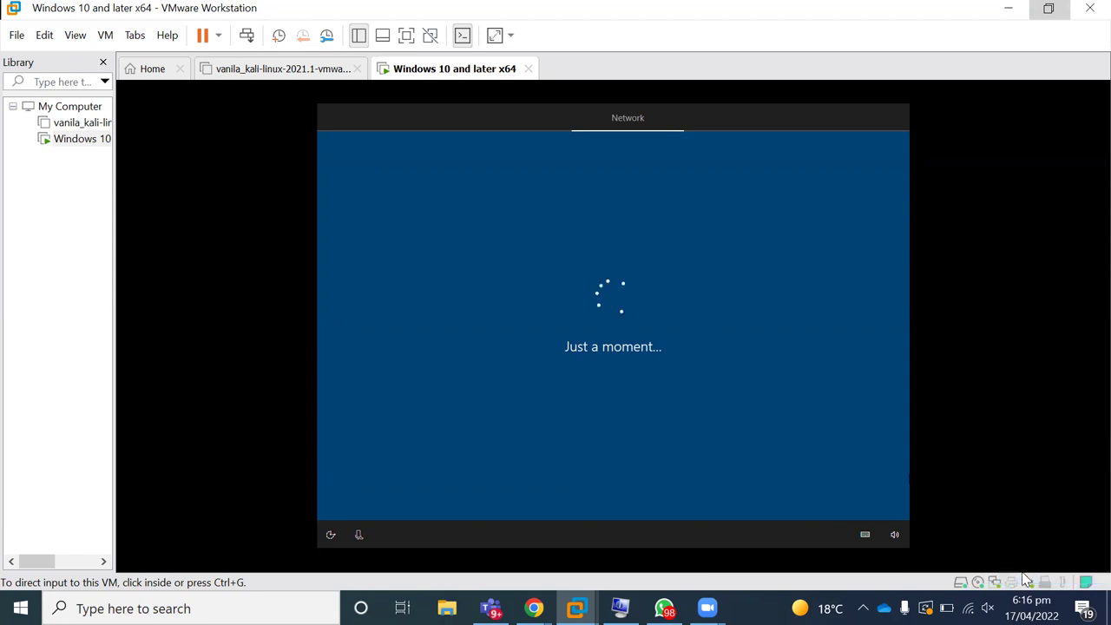
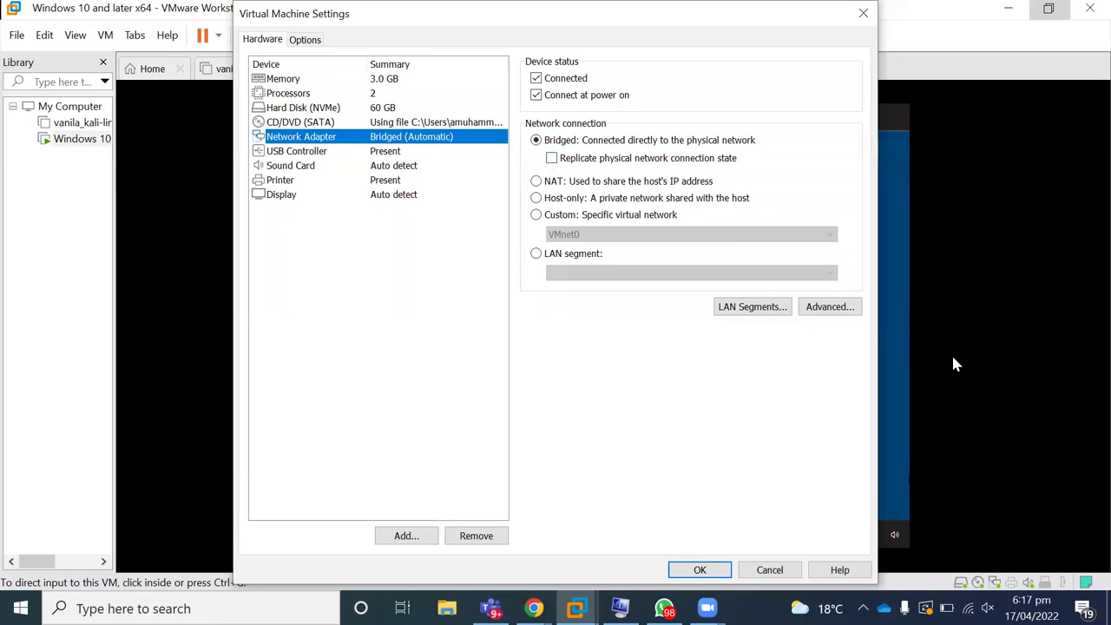
# - Cancel the VM Settings dialog without making changes
pyautogui.click(769, 570)
pyautogui.click(577, 365)
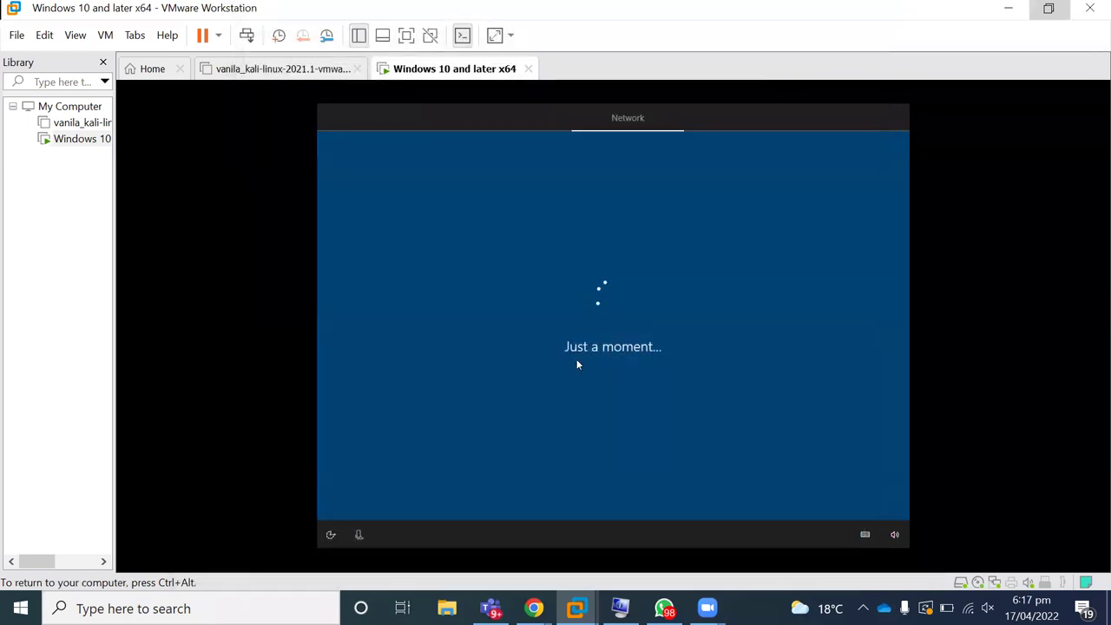
pyautogui.hotkey('ctrl', 'alt')
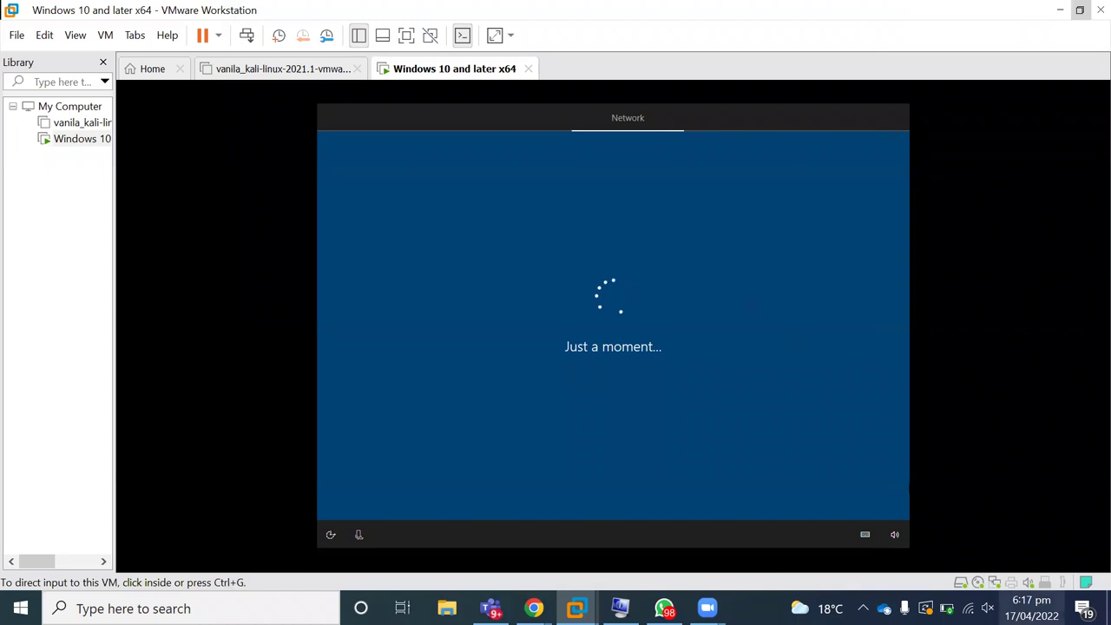
# - Review the network adapter settings, confirming Bridged mode, and close them
pyautogui.click(997, 584)
pyautogui.click(1047, 573)
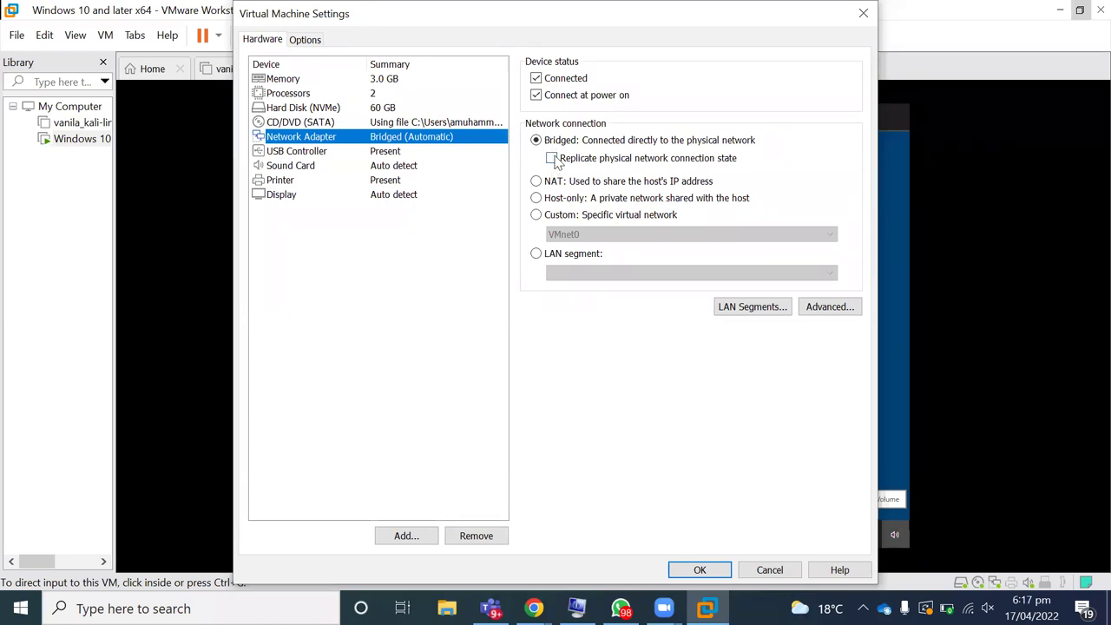
pyautogui.click(861, 16)
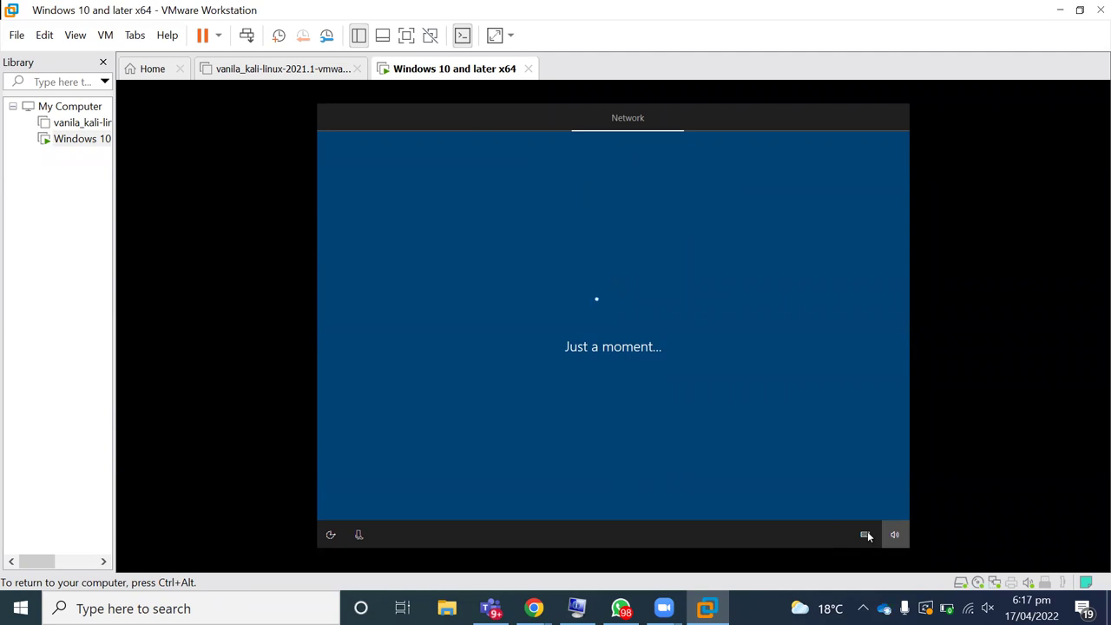
# - Dismiss the guest's keyboard language flyout and let the network step finish loading
pyautogui.moveTo(707, 608)
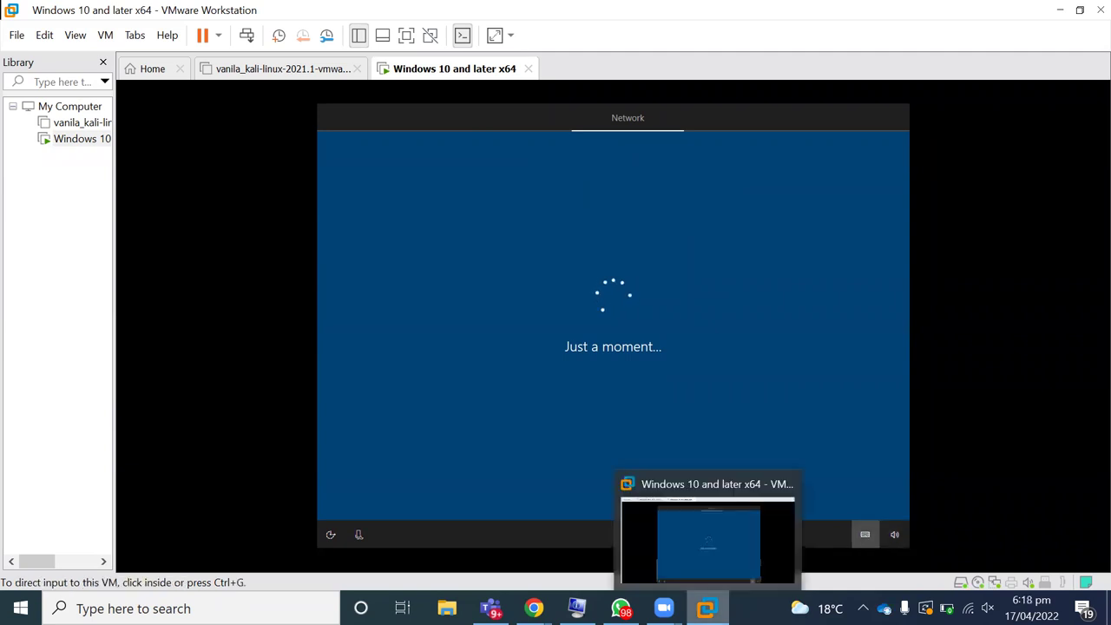
pyautogui.moveTo(576, 608)
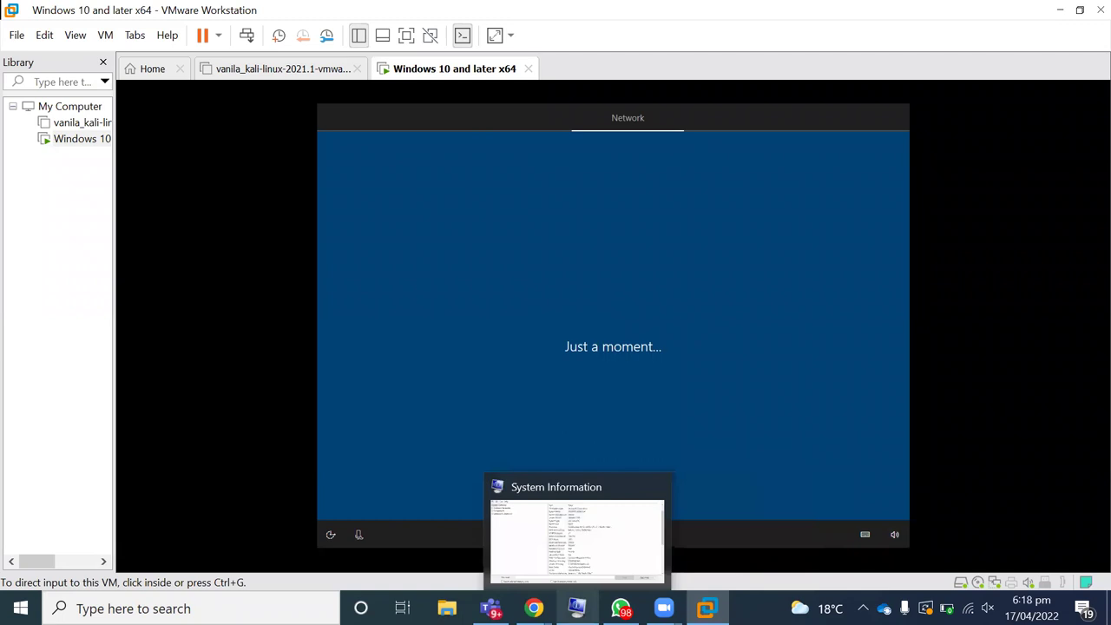
pyautogui.click(903, 396)
pyautogui.hotkey('ctrl', 'alt')
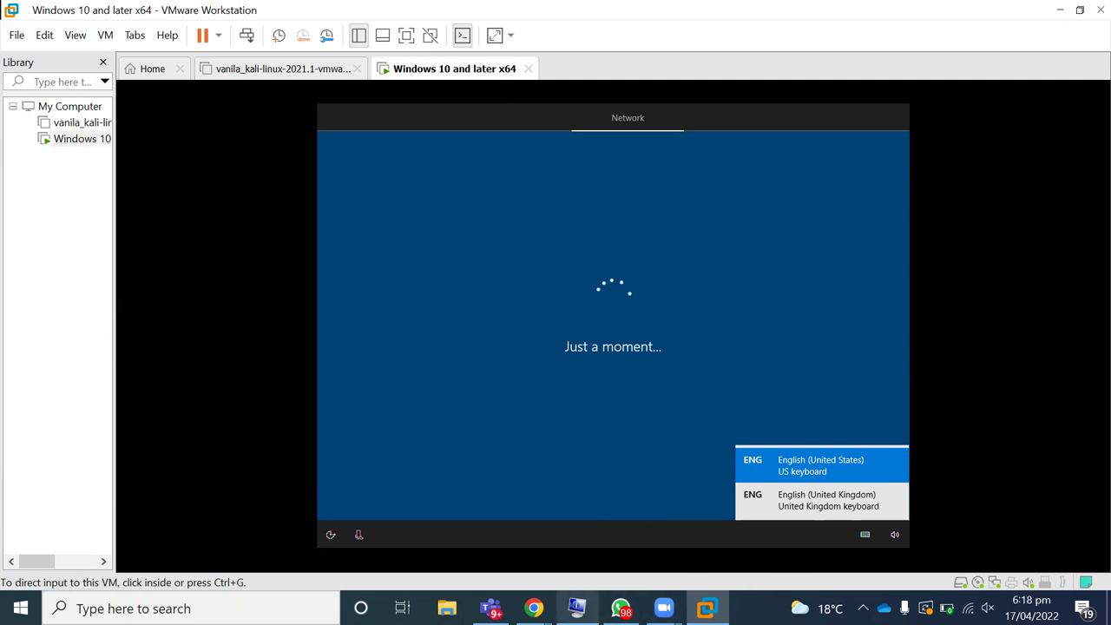
pyautogui.moveTo(534, 608)
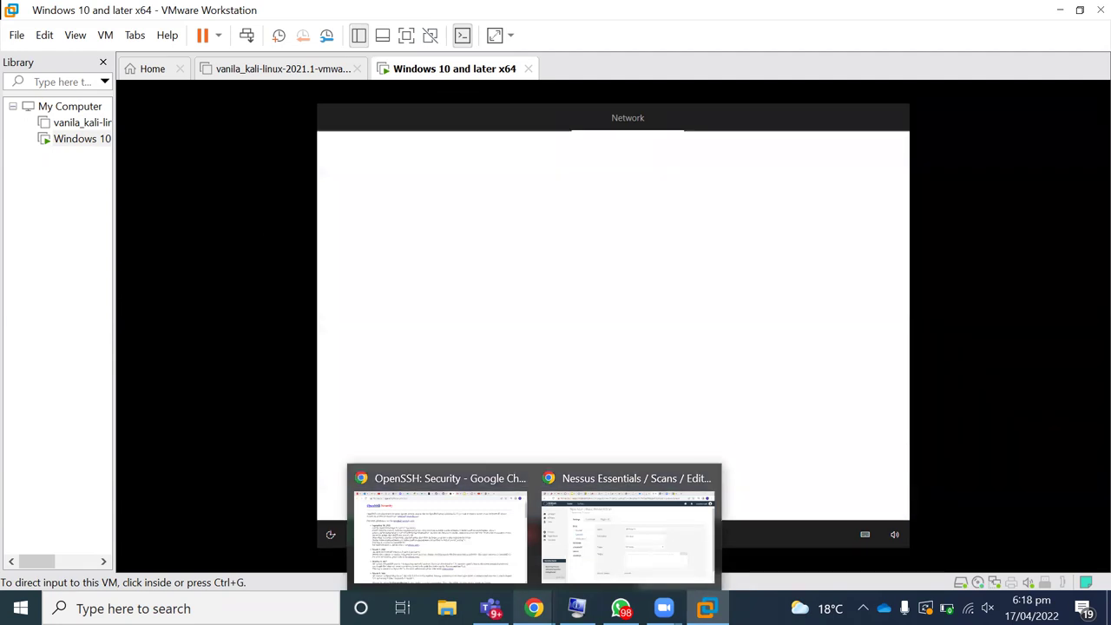
pyautogui.click(781, 350)
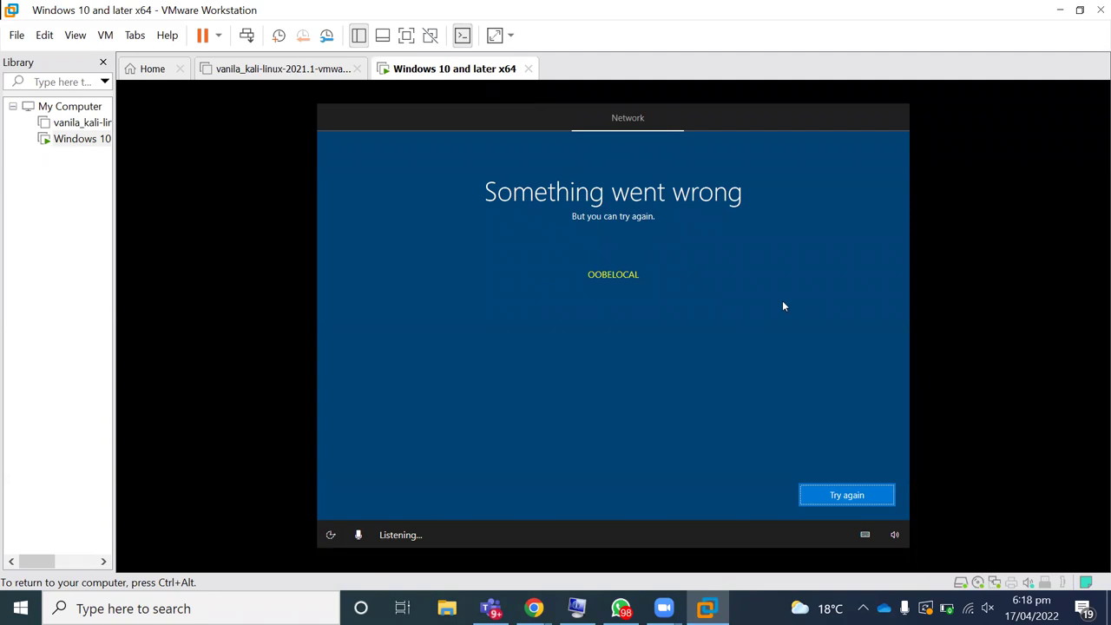
# - Retry the failed OOBELOCAL network step and bring up the VM's power options
pyautogui.click(858, 502)
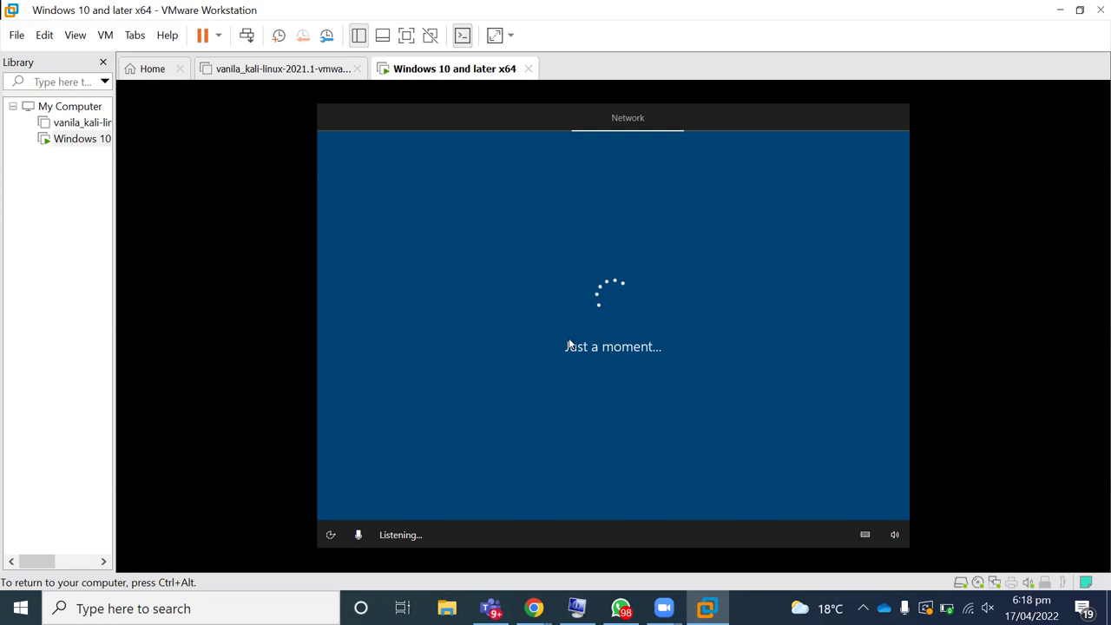
pyautogui.hotkey('ctrl', 'alt')
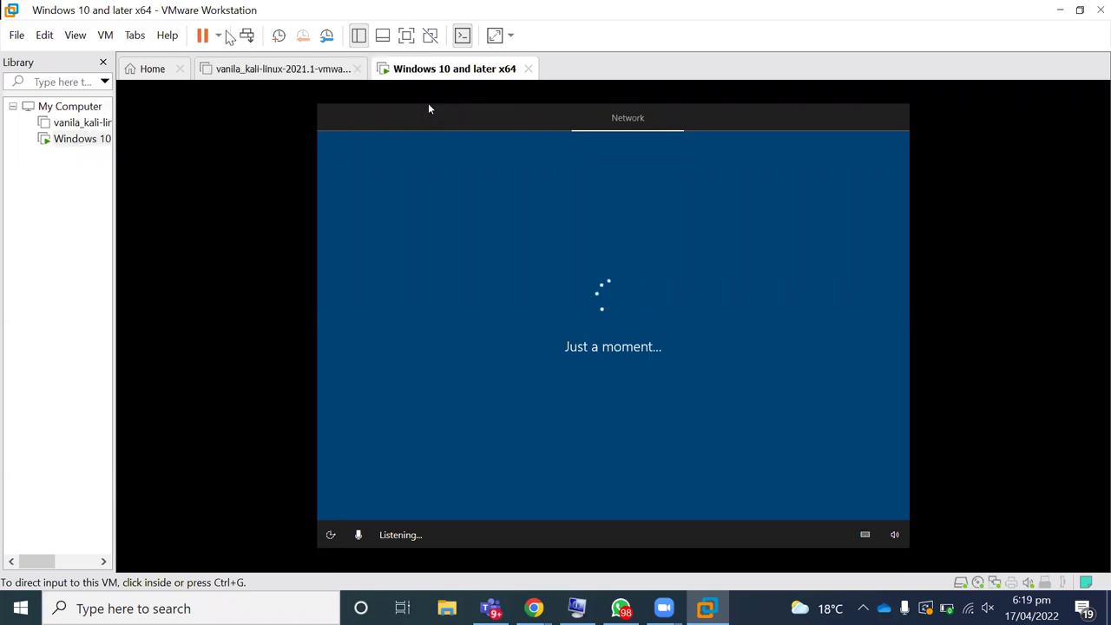
pyautogui.click(221, 35)
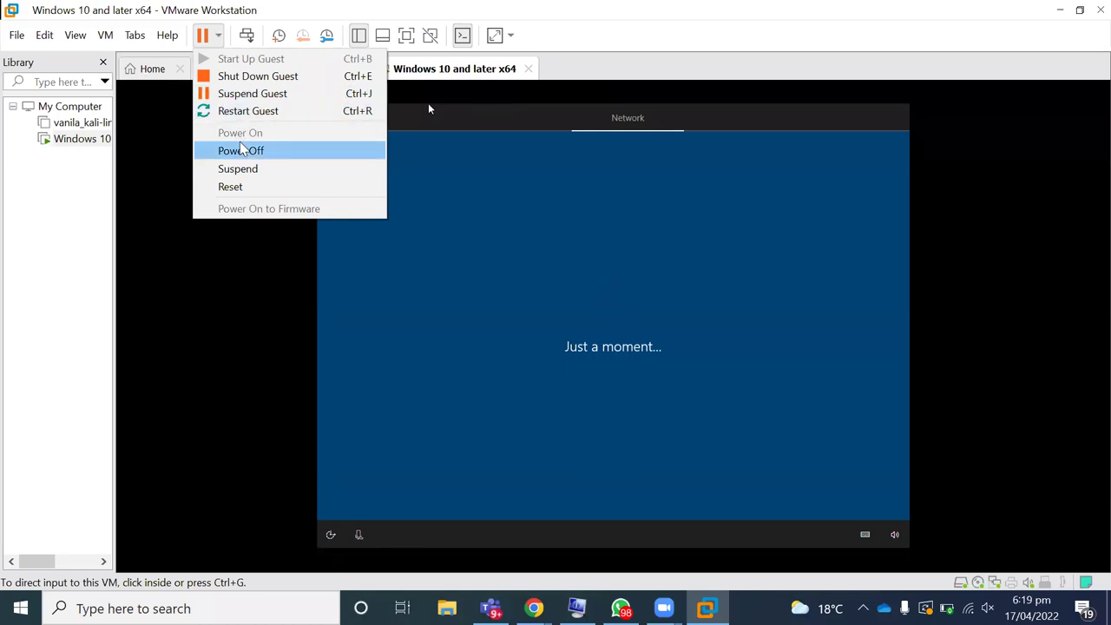
# - Power off the Windows 10 VM, confirming the prompt, then power it back on
pyautogui.click(241, 150)
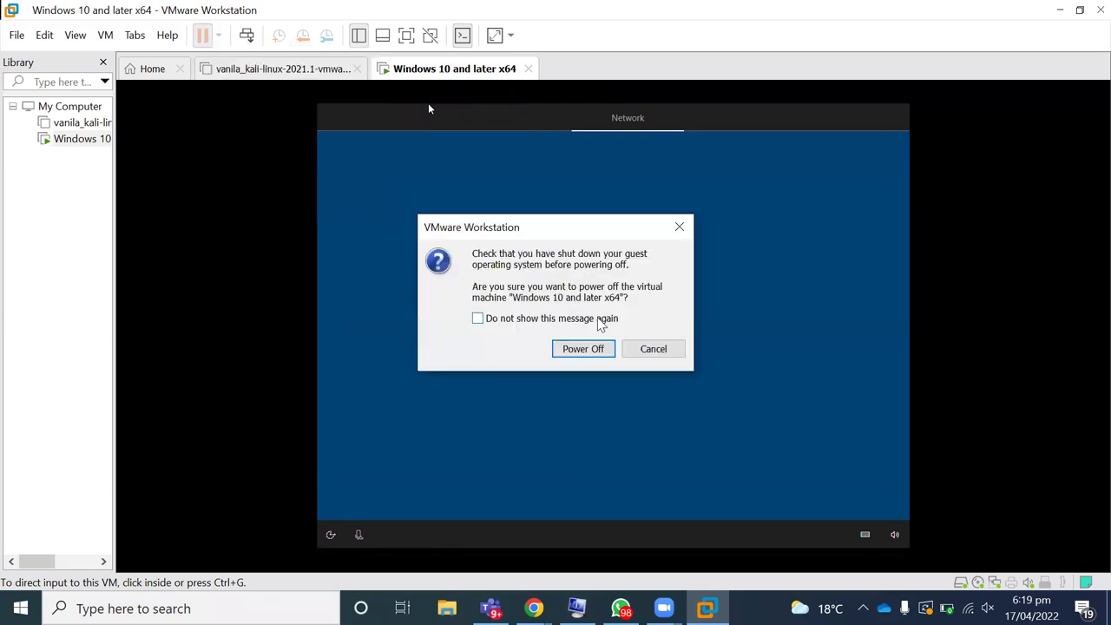
pyautogui.click(582, 350)
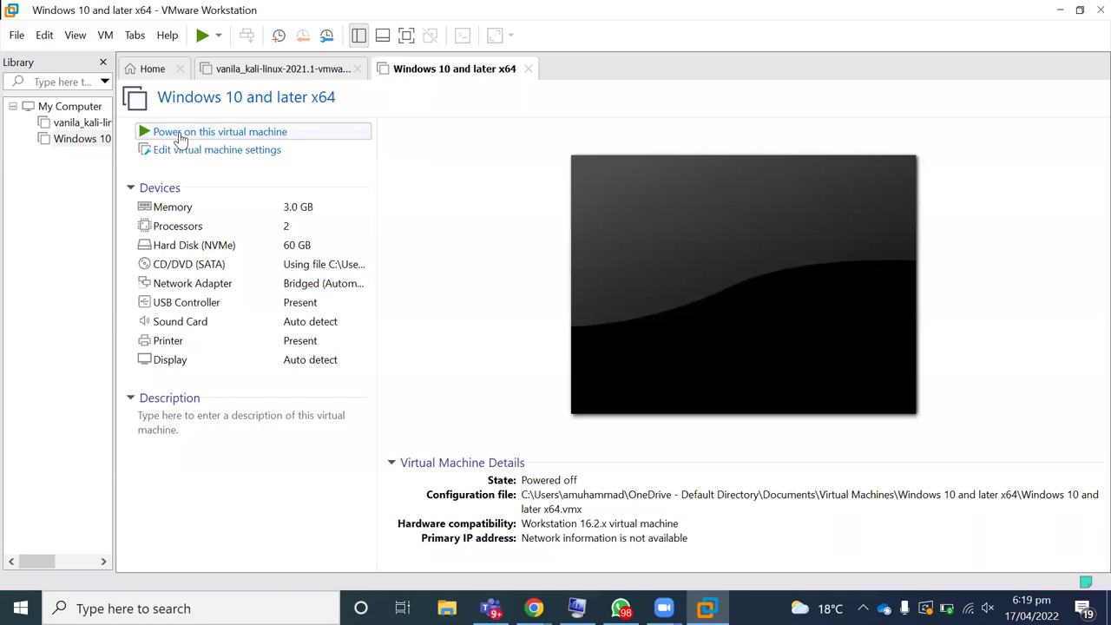
pyautogui.click(181, 135)
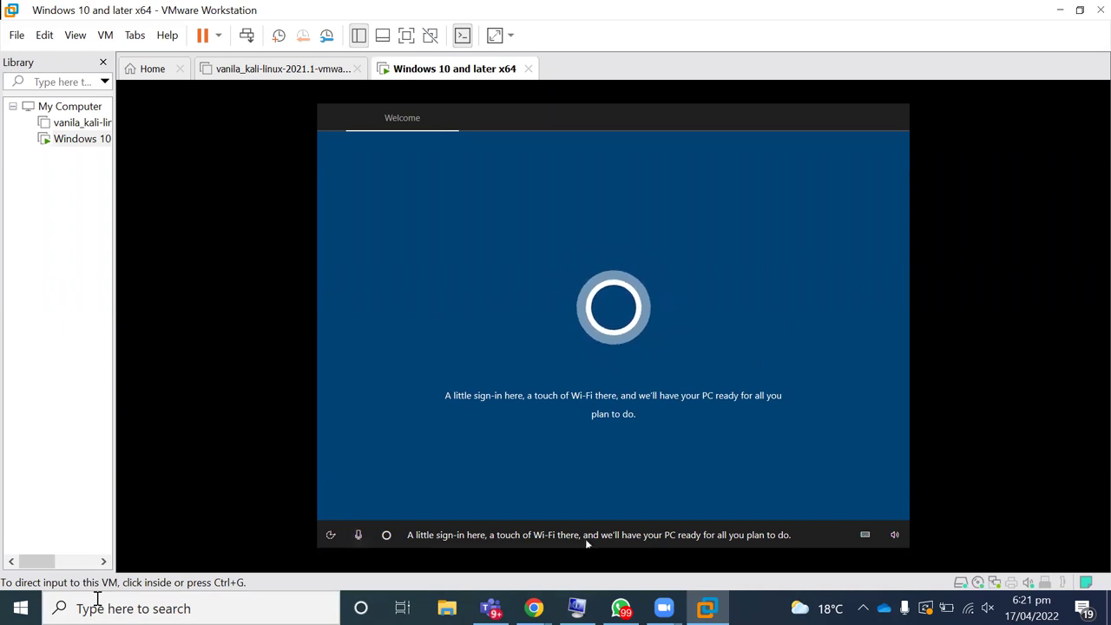
# - Mute Cortana's spoken guidance and move past her introduction to the region page
pyautogui.hotkey('ctrl', 'g')
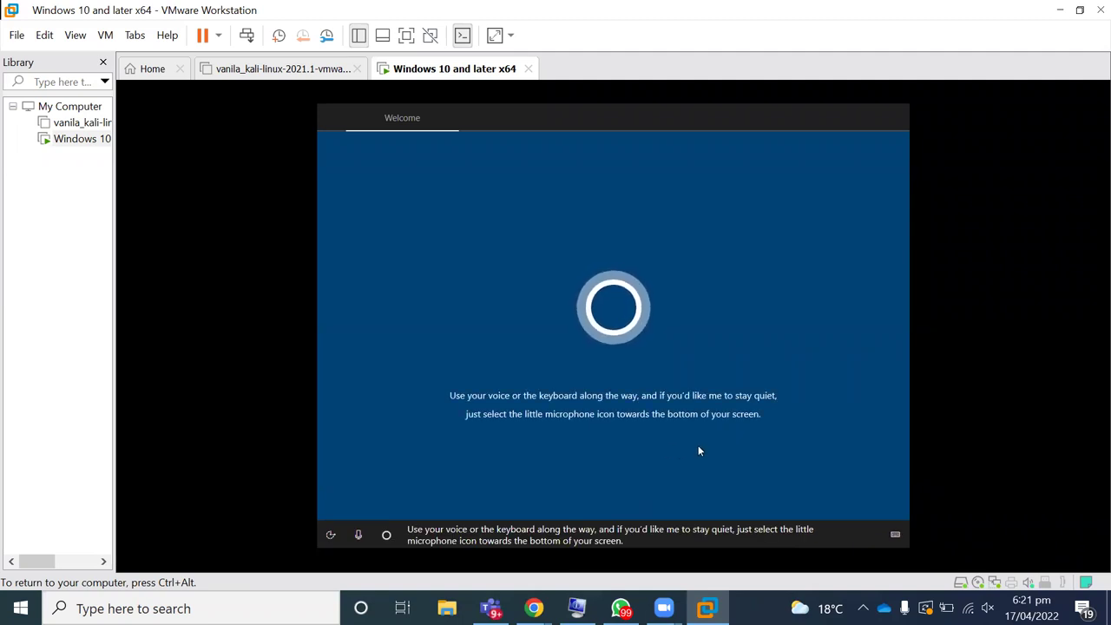
pyautogui.hotkey('ctrl', 'alt')
pyautogui.click(545, 542)
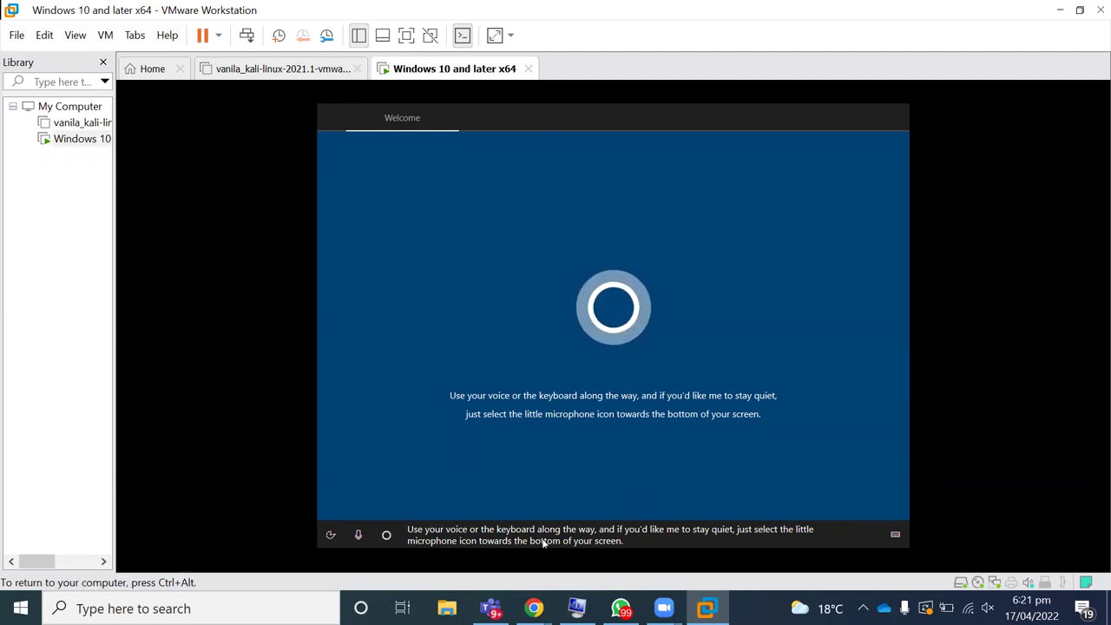
pyautogui.hotkey('ctrl', 'alt')
pyautogui.click(593, 118)
pyautogui.hotkey('ctrl', 'alt')
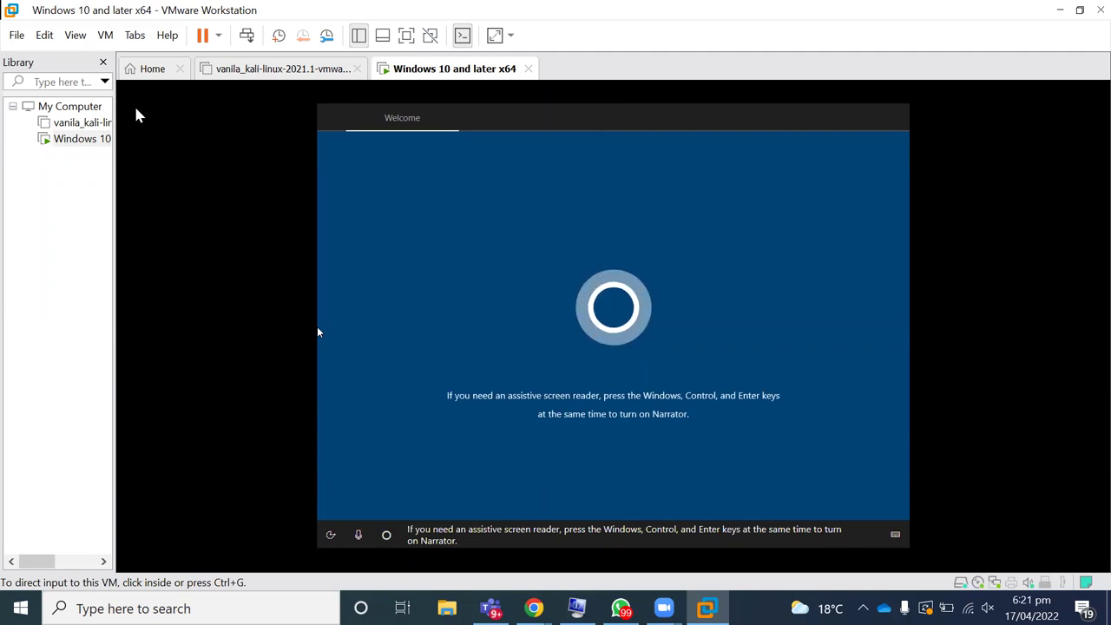
pyautogui.click(359, 536)
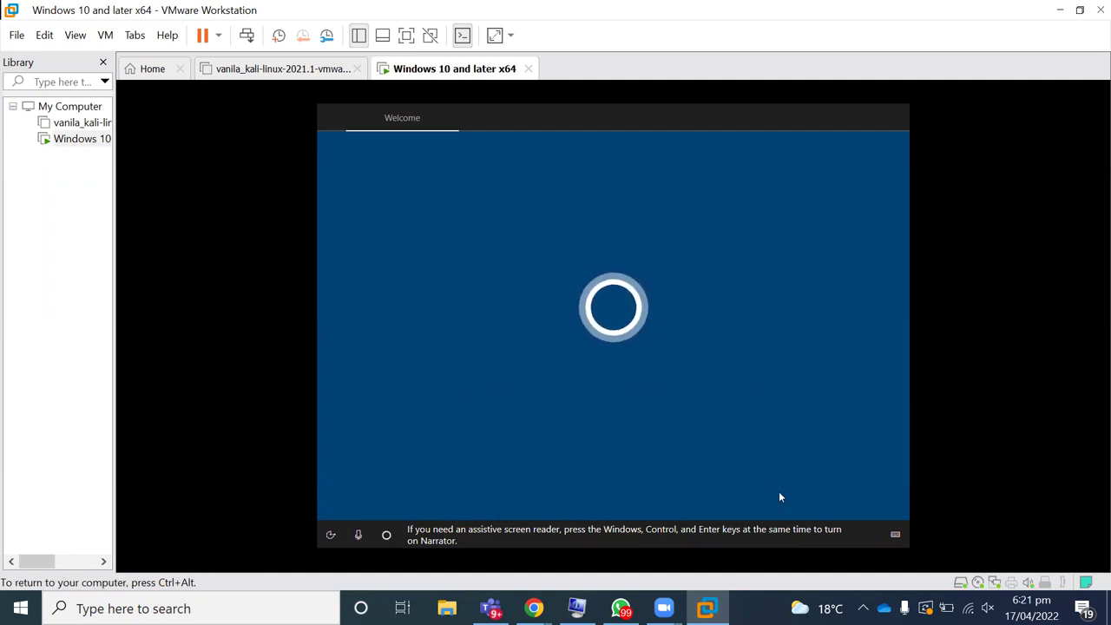
pyautogui.click(365, 533)
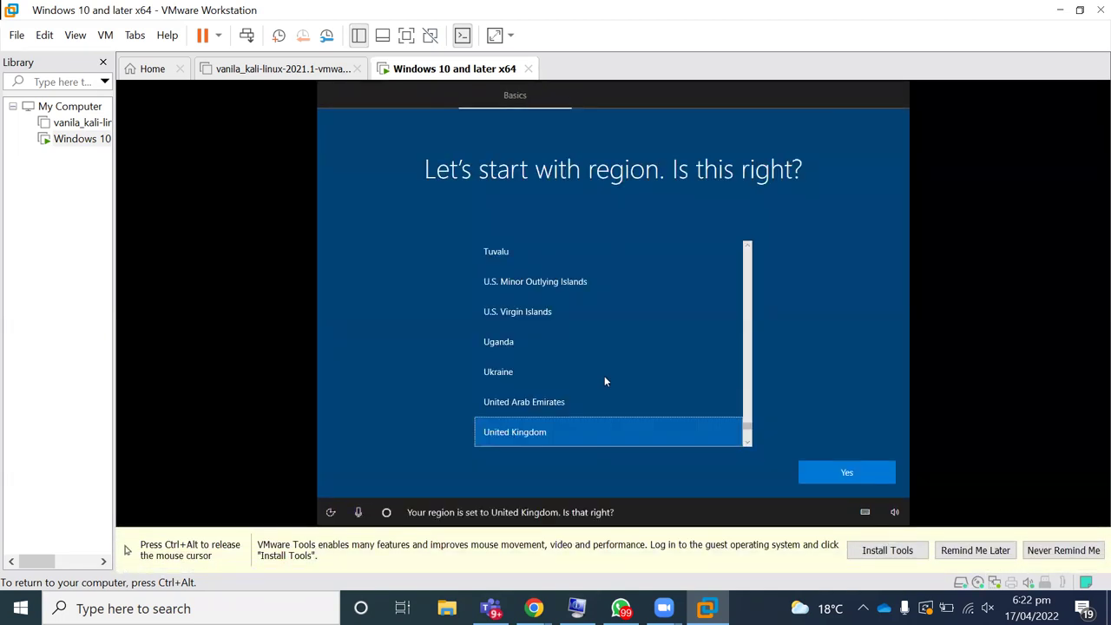
# - Accept United Kingdom as the region and US as the keyboard layout
pyautogui.click(837, 473)
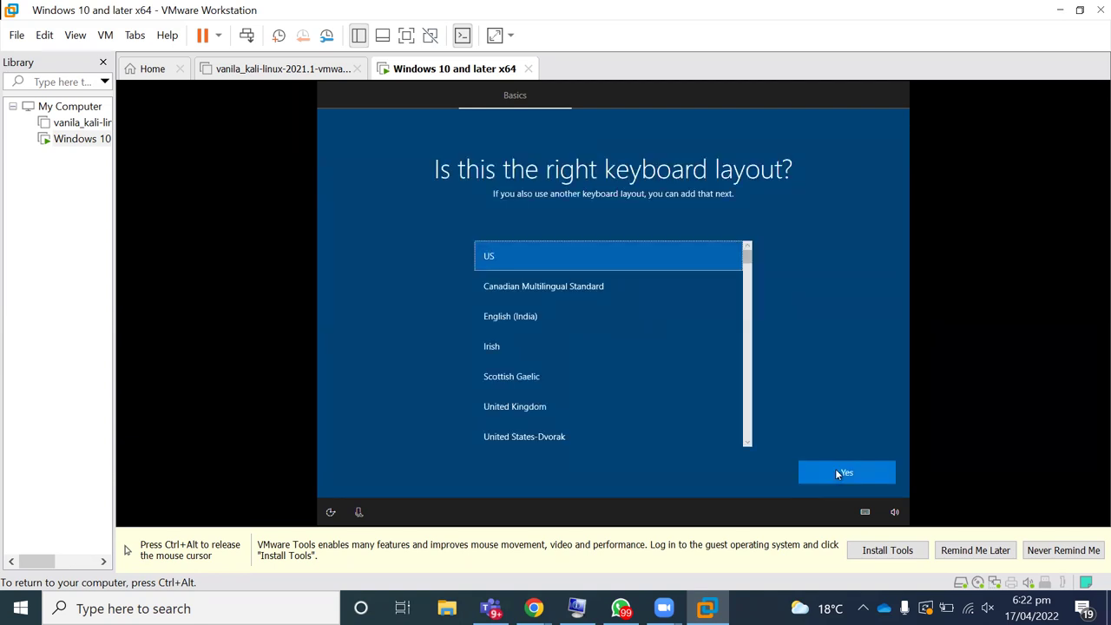
pyautogui.click(846, 472)
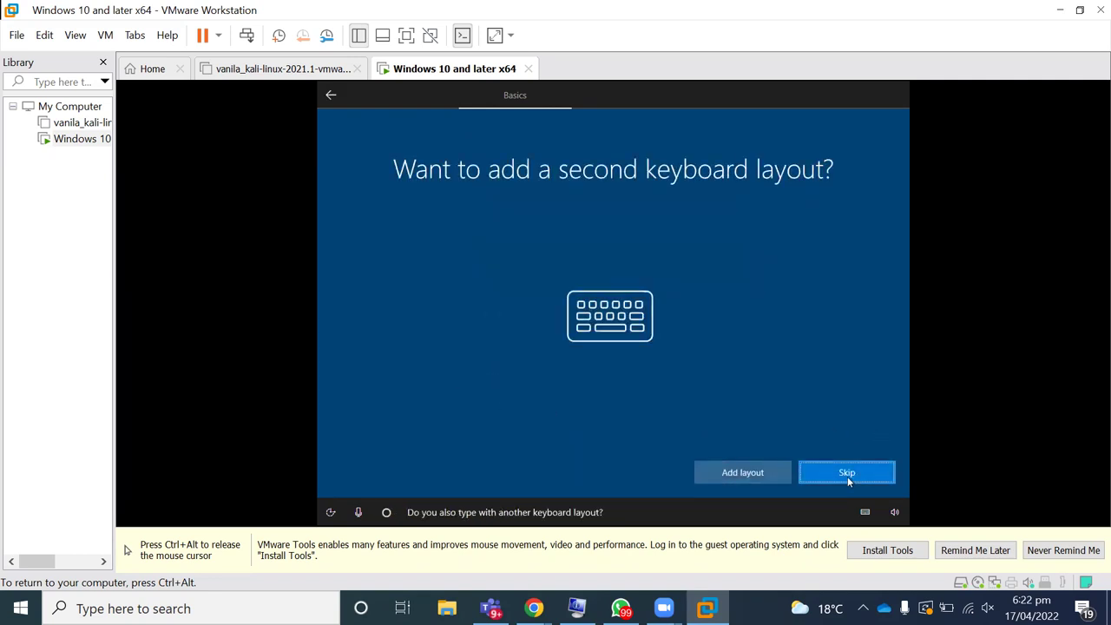
# - Skip the second keyboard layout and give the VM input control on the internet page
pyautogui.click(848, 477)
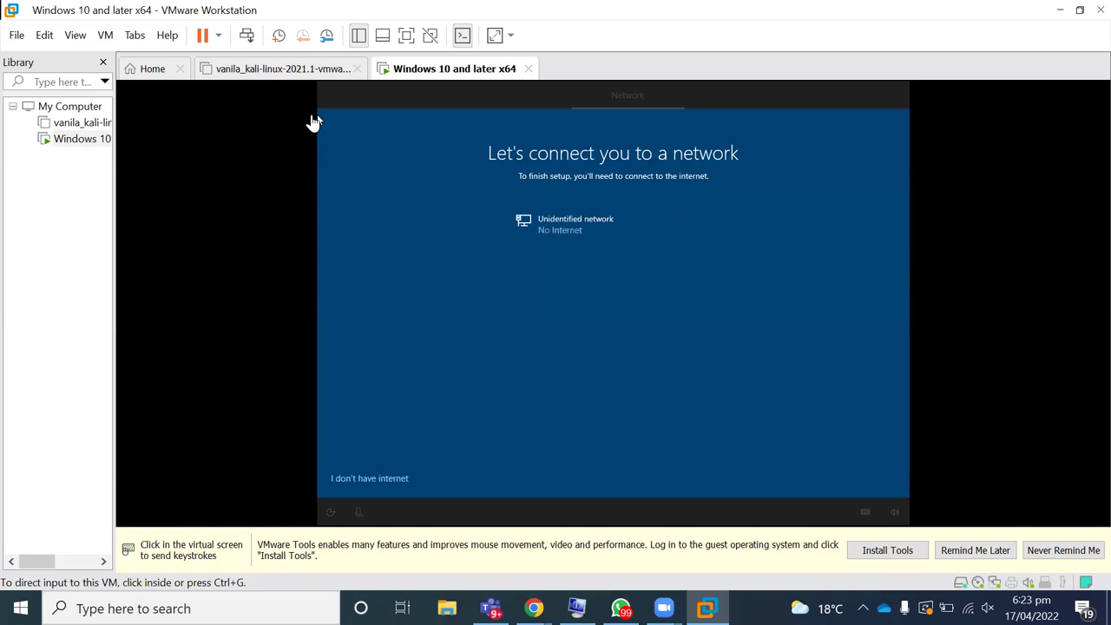
pyautogui.click(356, 270)
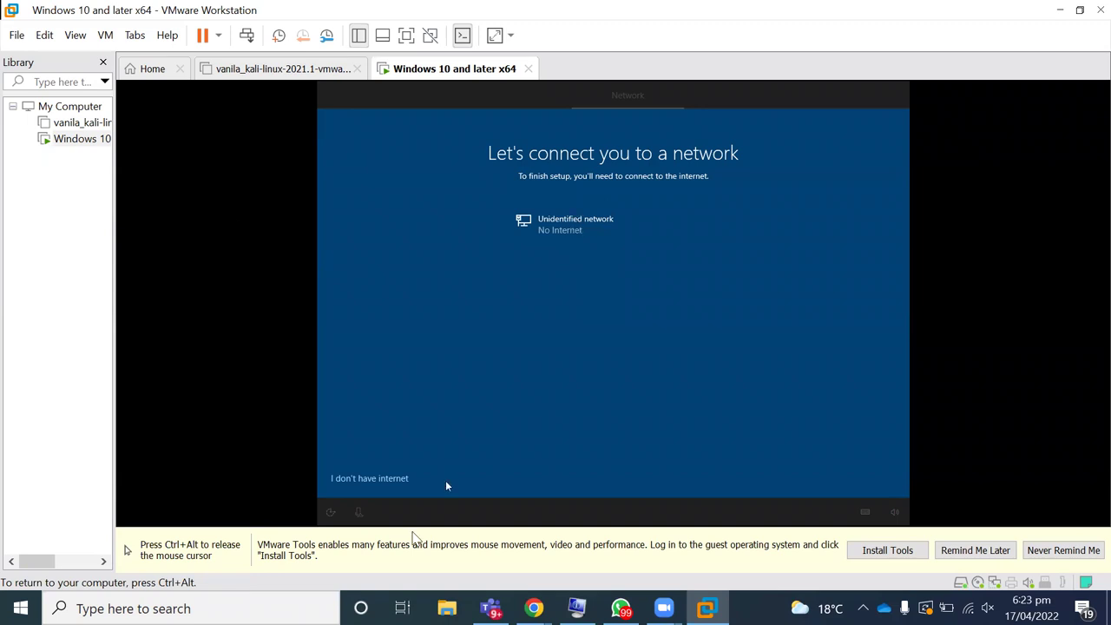
pyautogui.click(399, 483)
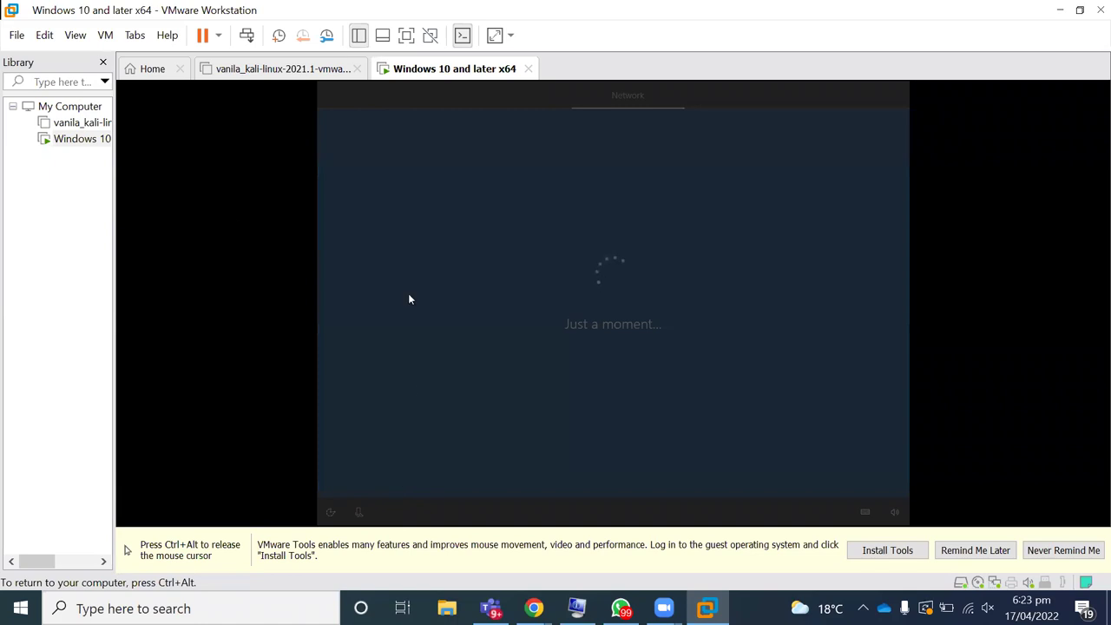
pyautogui.hotkey('ctrl', 'alt')
pyautogui.moveTo(621, 608)
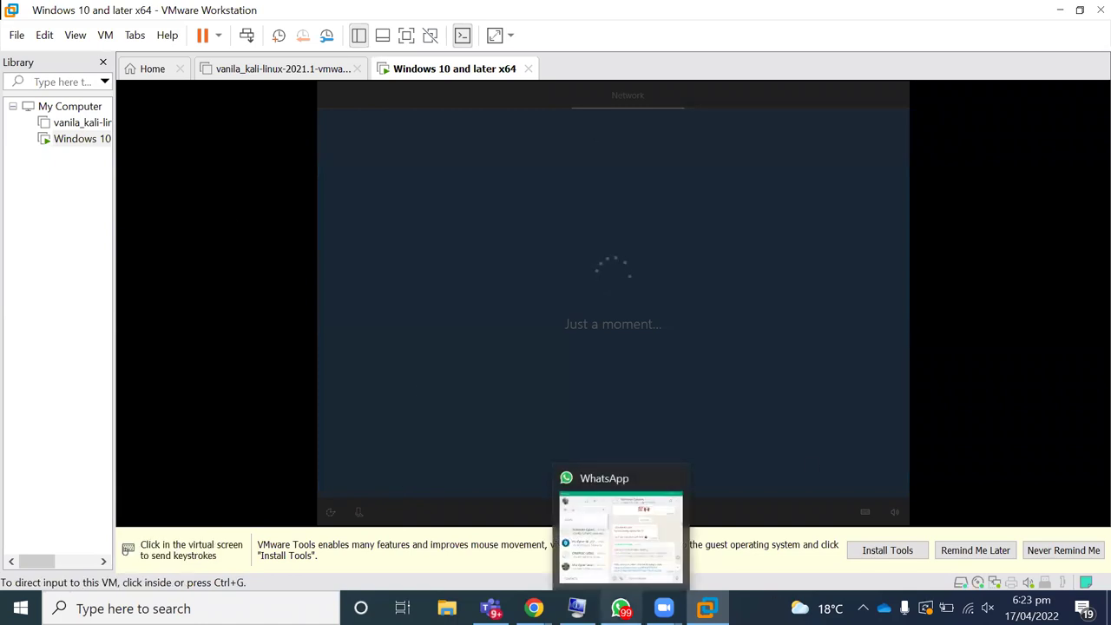
pyautogui.hotkey('ctrl', 'g')
pyautogui.hotkey('ctrl', 'alt')
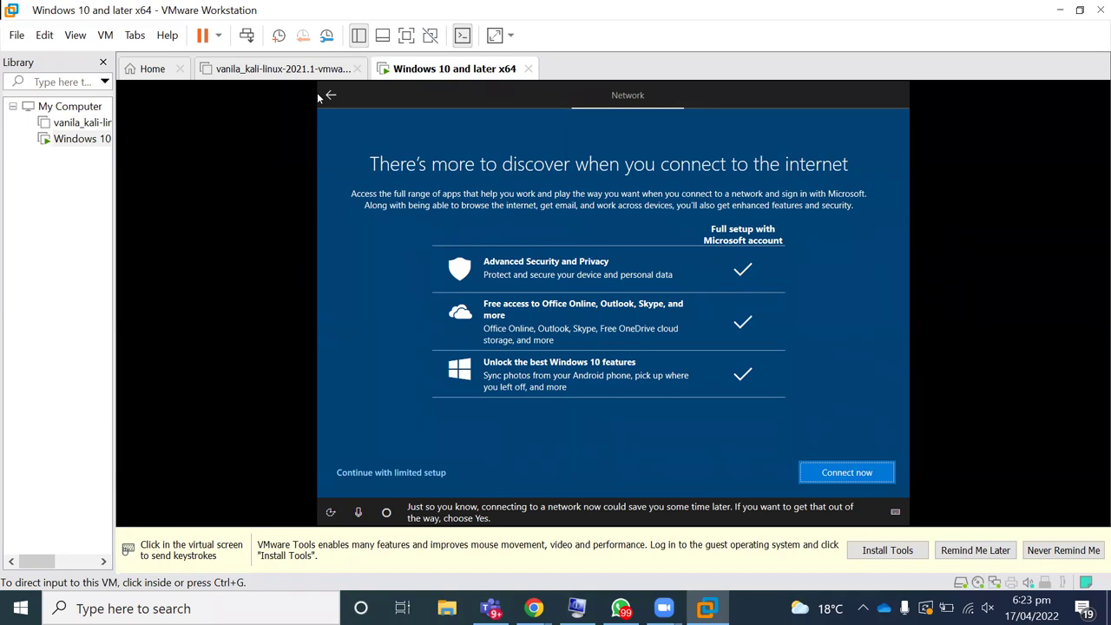
pyautogui.click(846, 473)
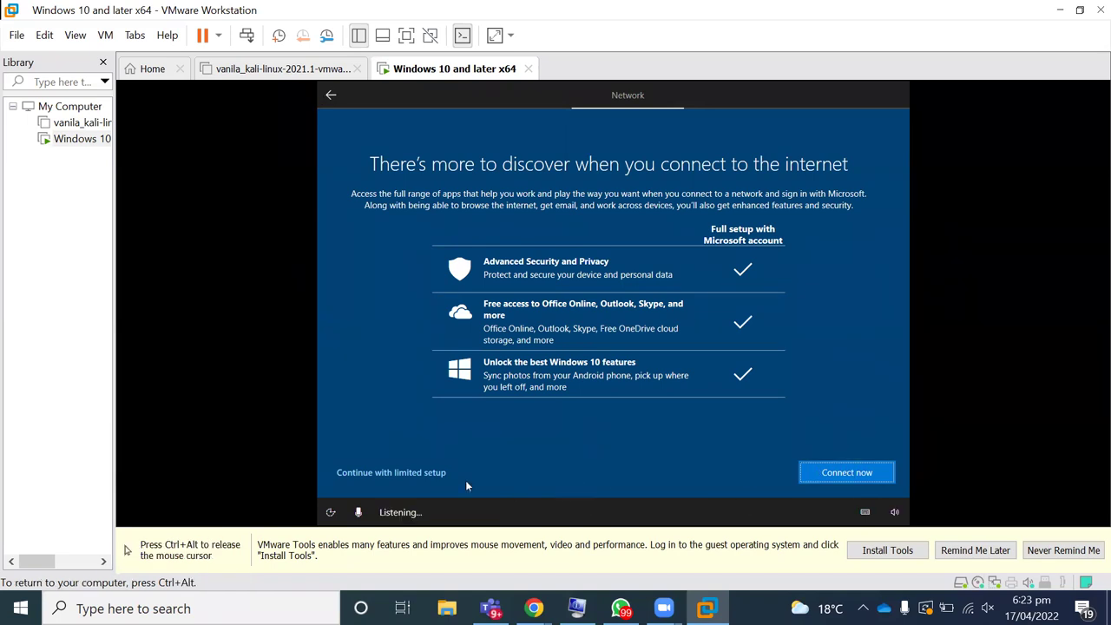
# - Continue with limited setup and enter the new local account's name
pyautogui.click(402, 473)
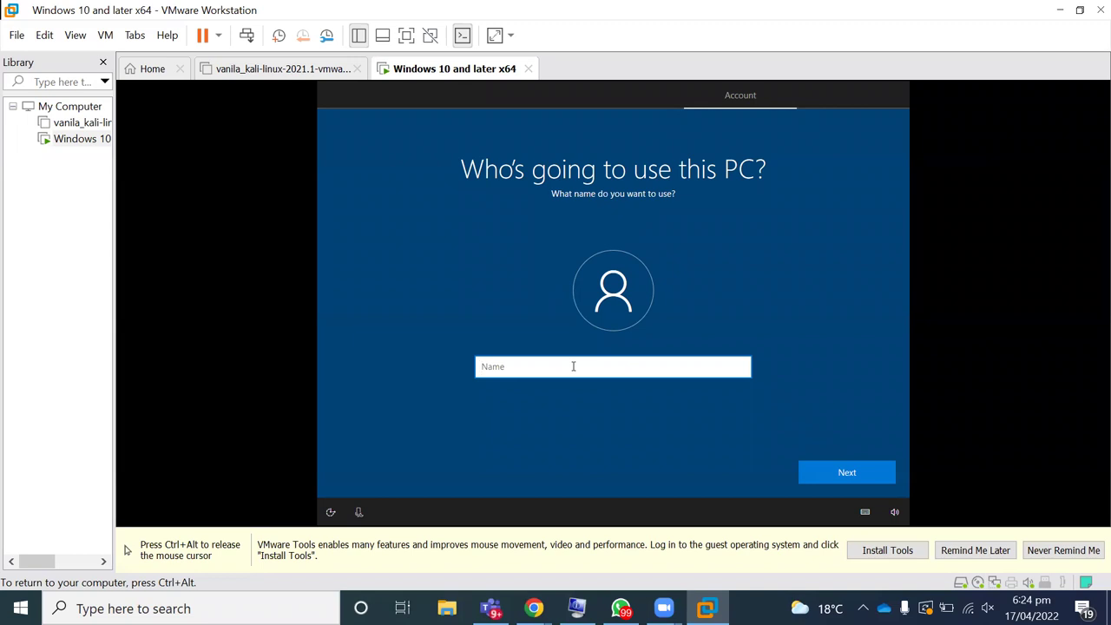
pyautogui.write('azureAd')
pyautogui.press('BackSpace')
pyautogui.press('BackSpace')
pyautogui.press('BackSpace')
pyautogui.press('BackSpace')
pyautogui.press('BackSpace')
pyautogui.write('eezat')
# - Set the local account's password and confirm it
pyautogui.click(849, 470)
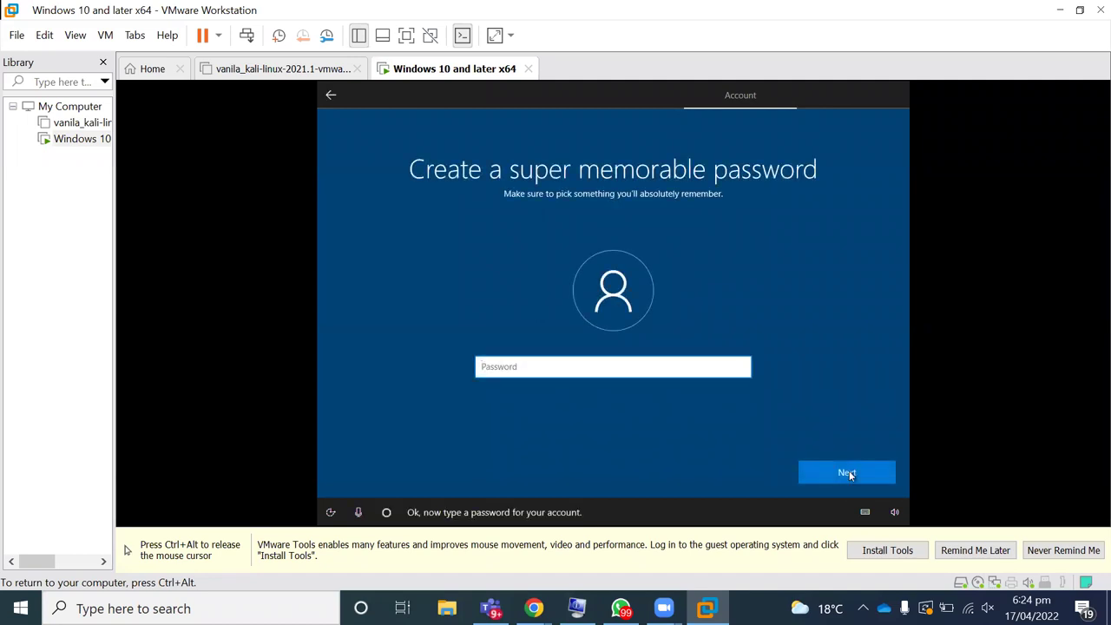
pyautogui.write('•••••••')
pyautogui.click(849, 471)
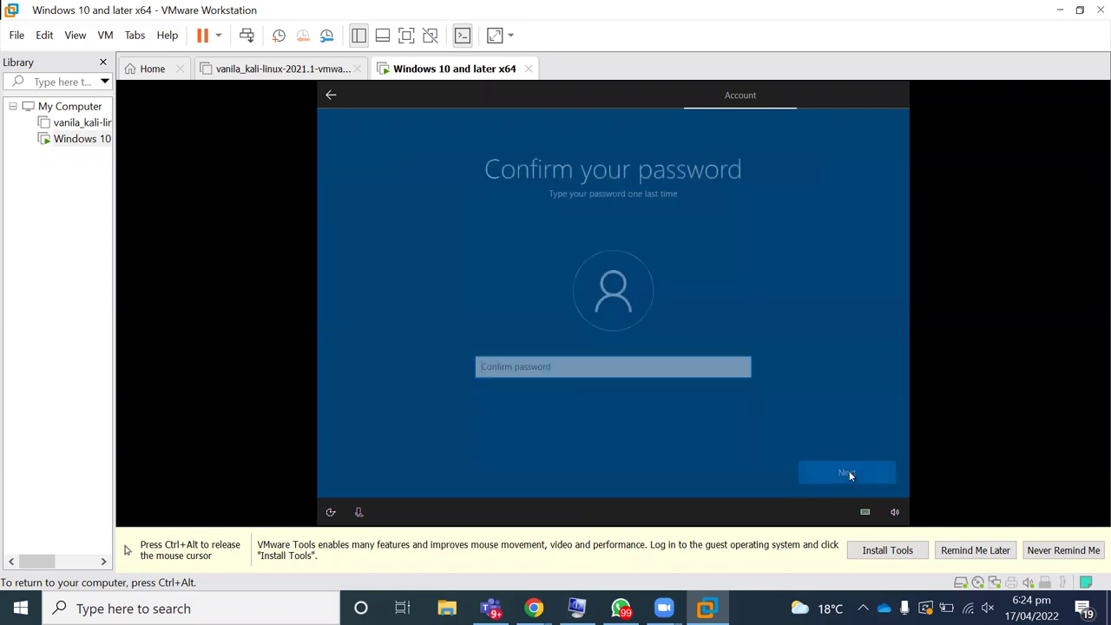
pyautogui.write('•••••••')
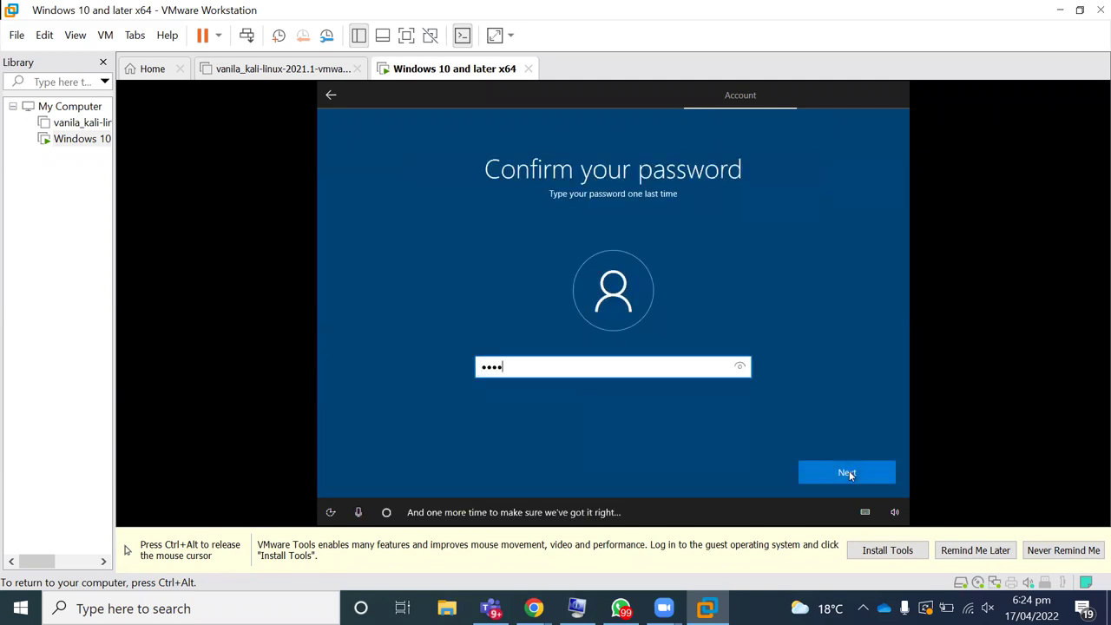
pyautogui.click(849, 471)
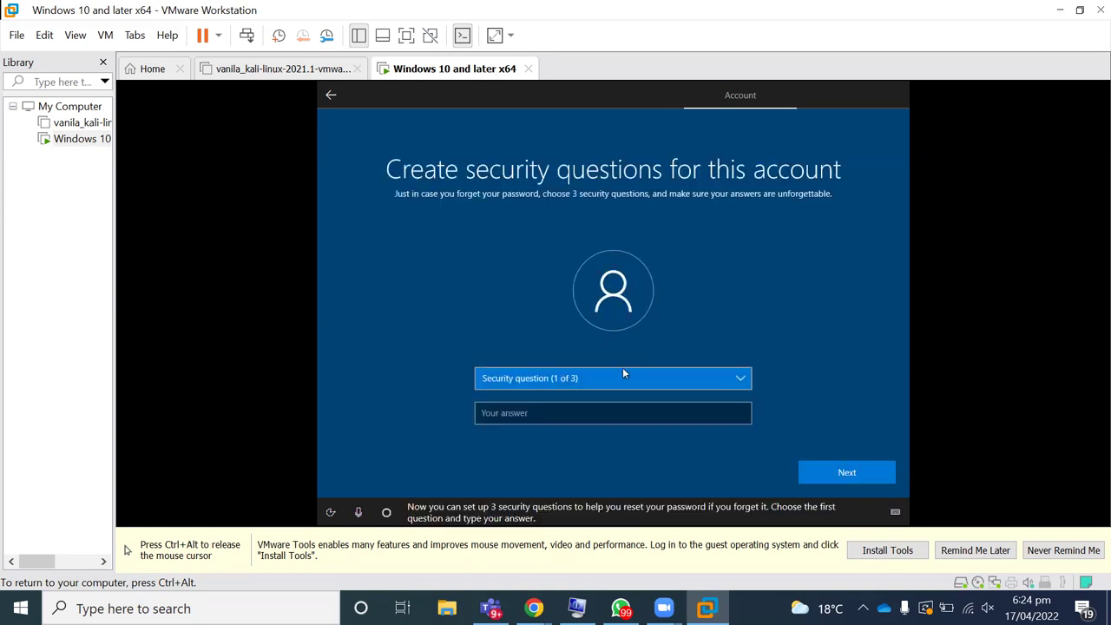
# - Choose the first pet's name security question and enter its answer
pyautogui.click(621, 376)
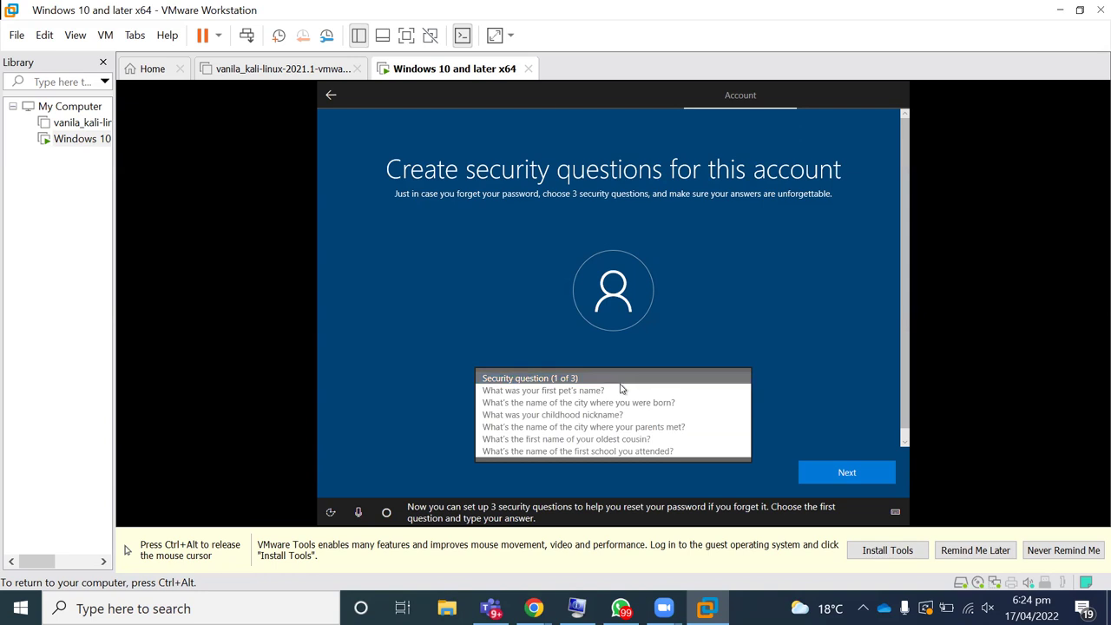
pyautogui.click(622, 391)
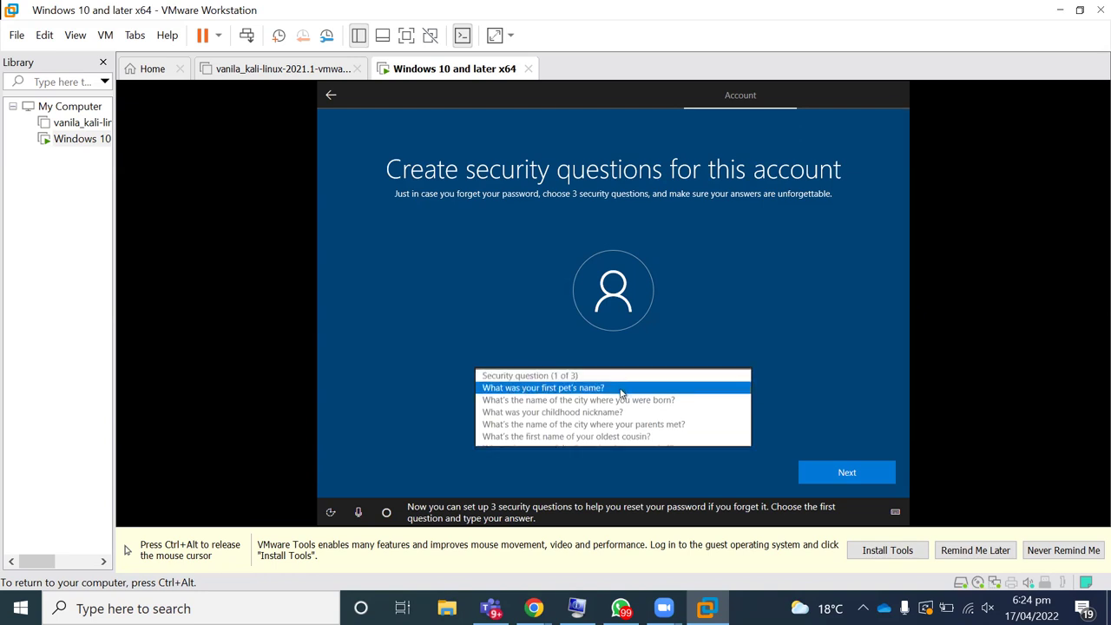
pyautogui.click(610, 407)
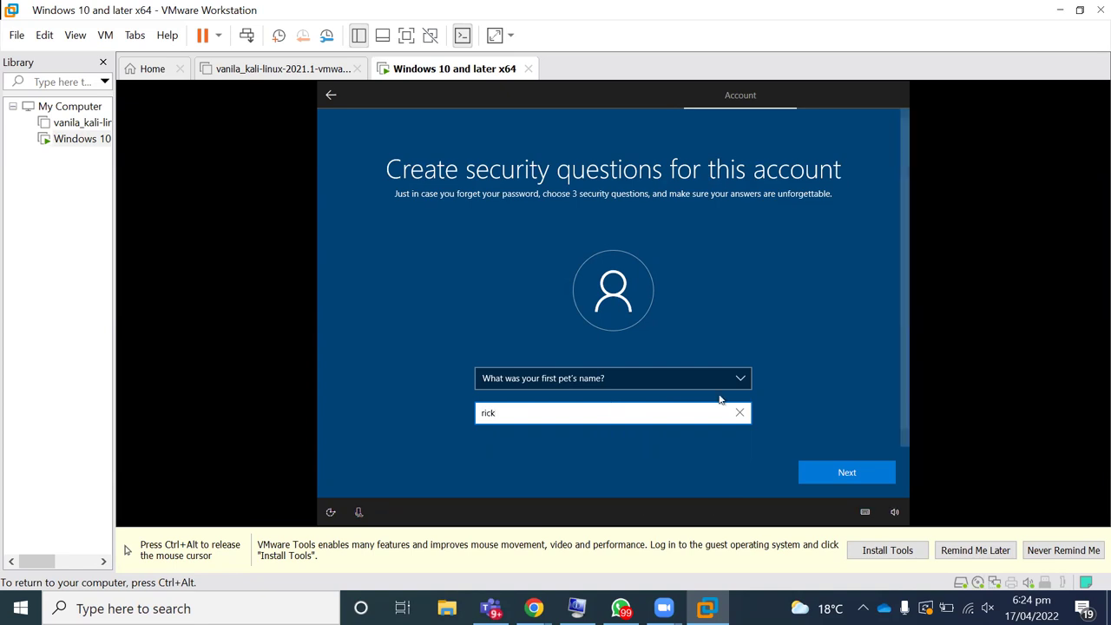
pyautogui.click(846, 472)
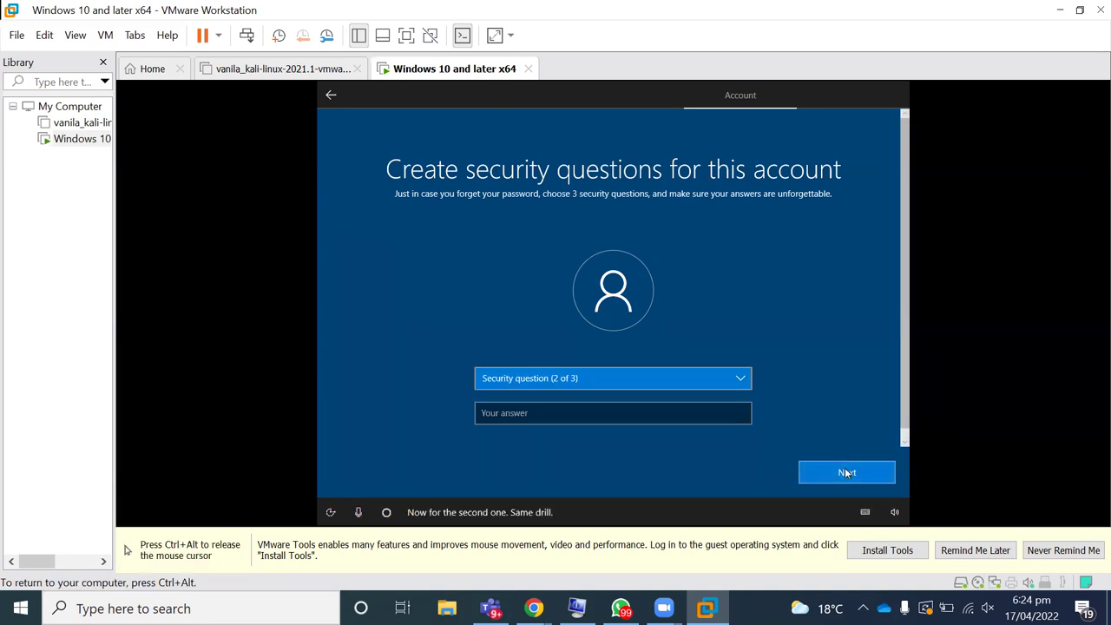
# - Choose the childhood nickname security question and enter its answer
pyautogui.click(642, 387)
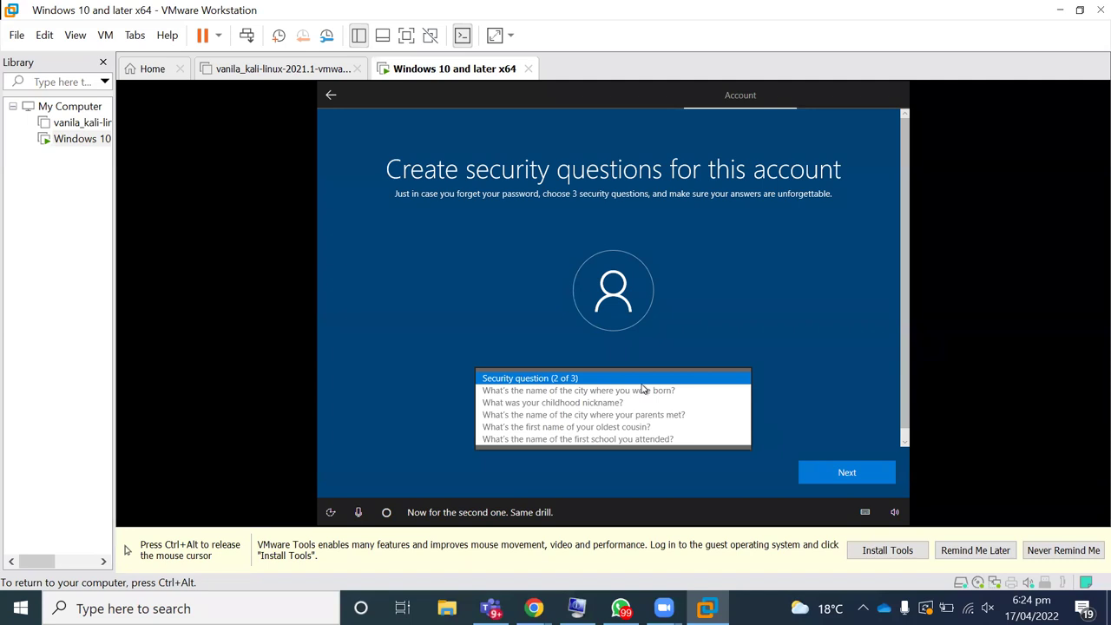
pyautogui.click(625, 403)
pyautogui.click(622, 415)
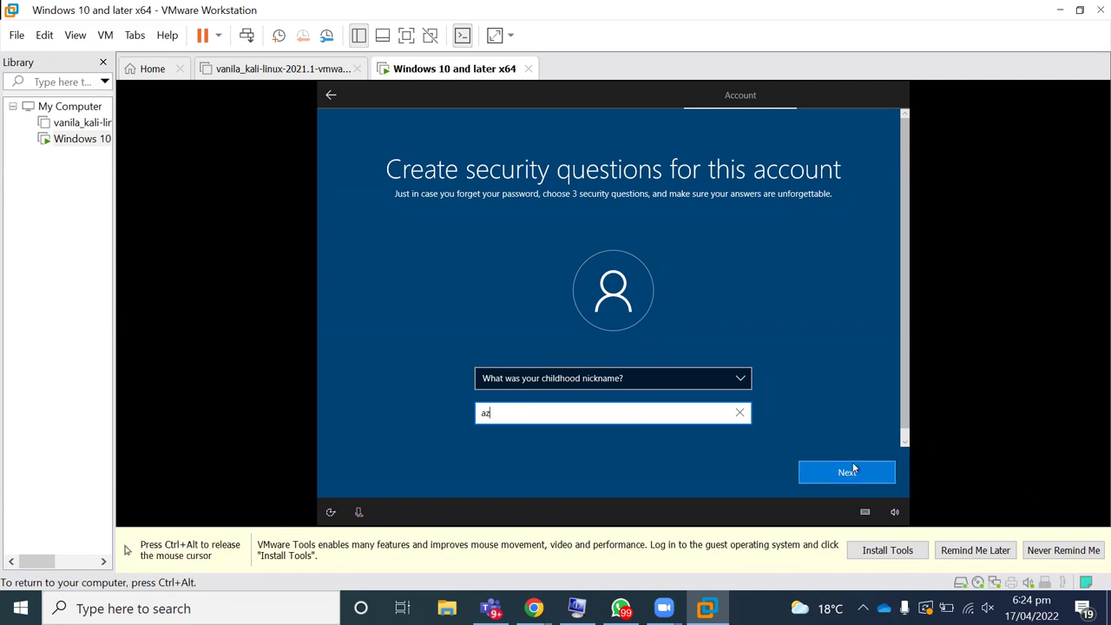
pyautogui.click(848, 471)
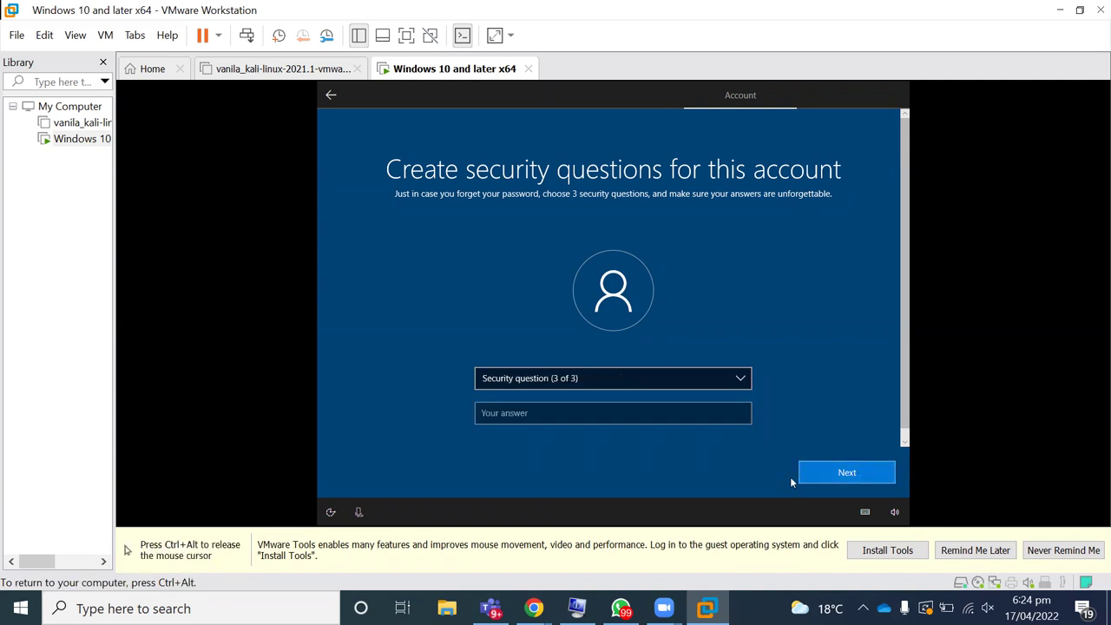
# - Choose the city-where-parents-met security question, enter its answer, and continue
pyautogui.click(490, 379)
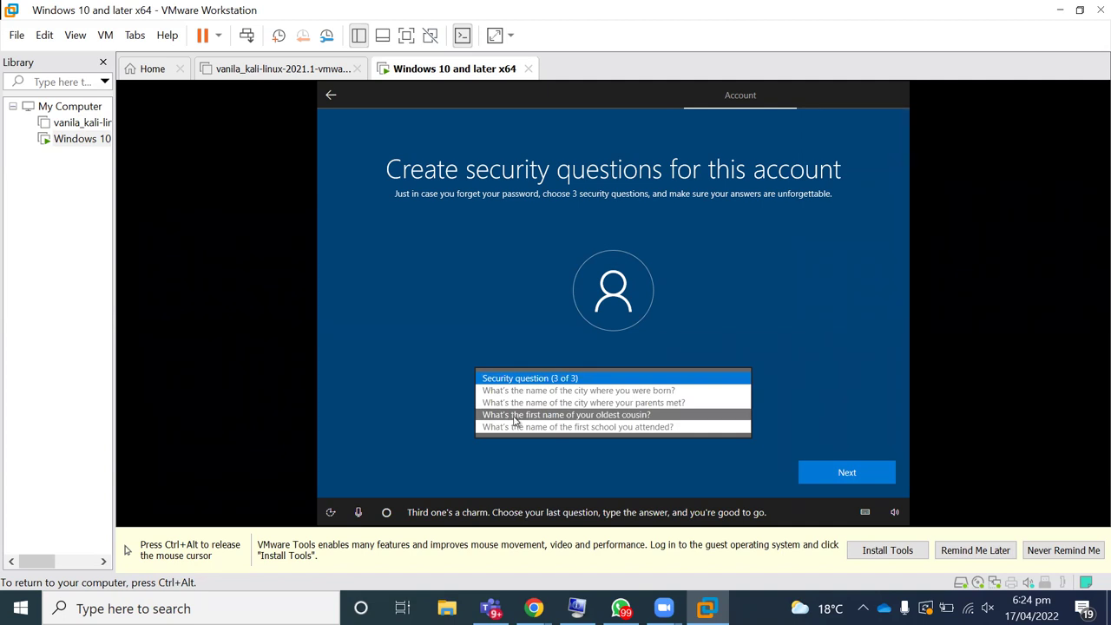
pyautogui.click(522, 407)
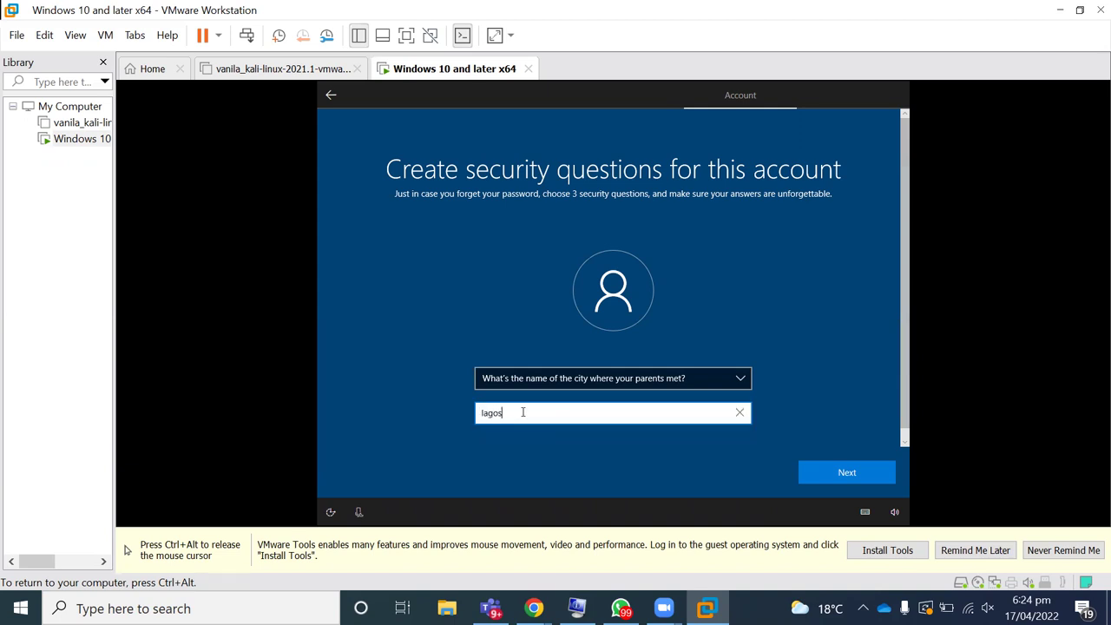
pyautogui.click(873, 465)
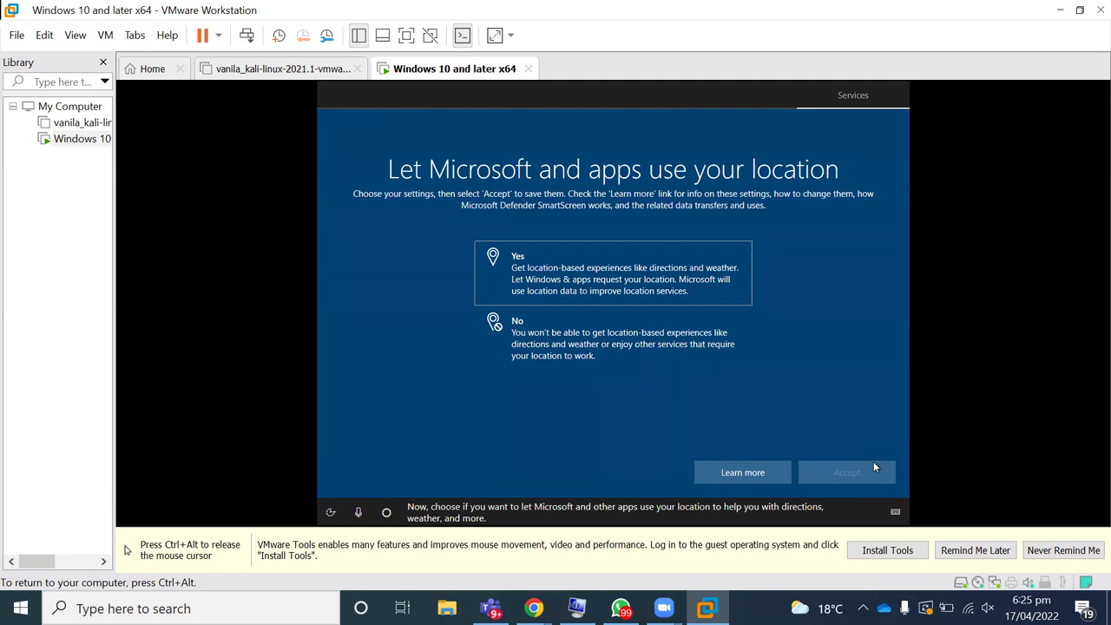
# - In the guest's Windows setup, decline location access and turn on Find my device
pyautogui.click(692, 340)
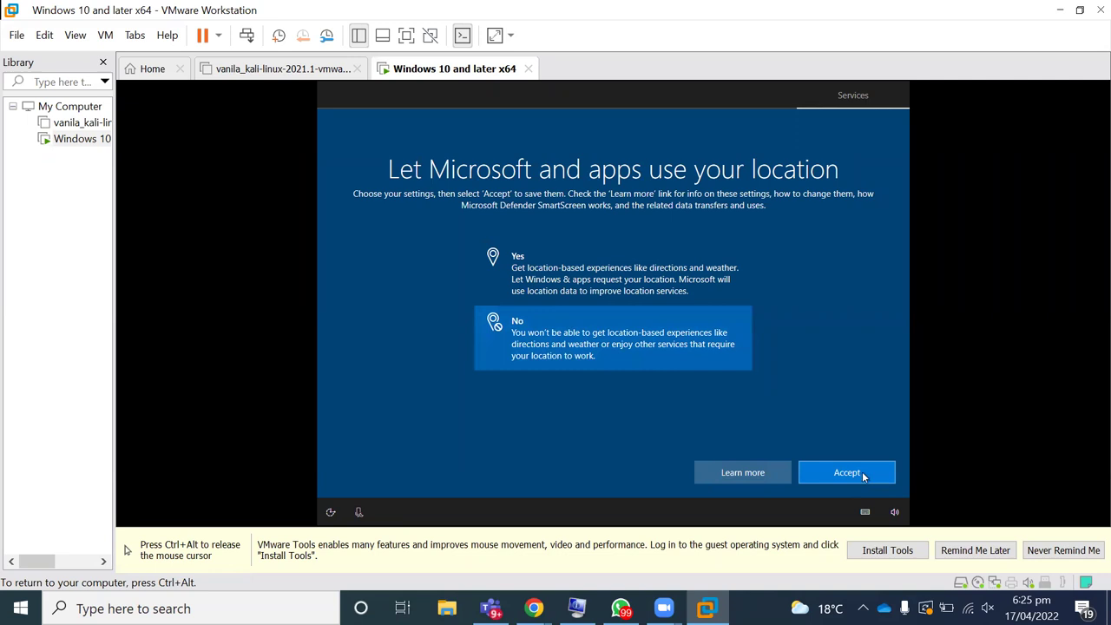
pyautogui.click(859, 472)
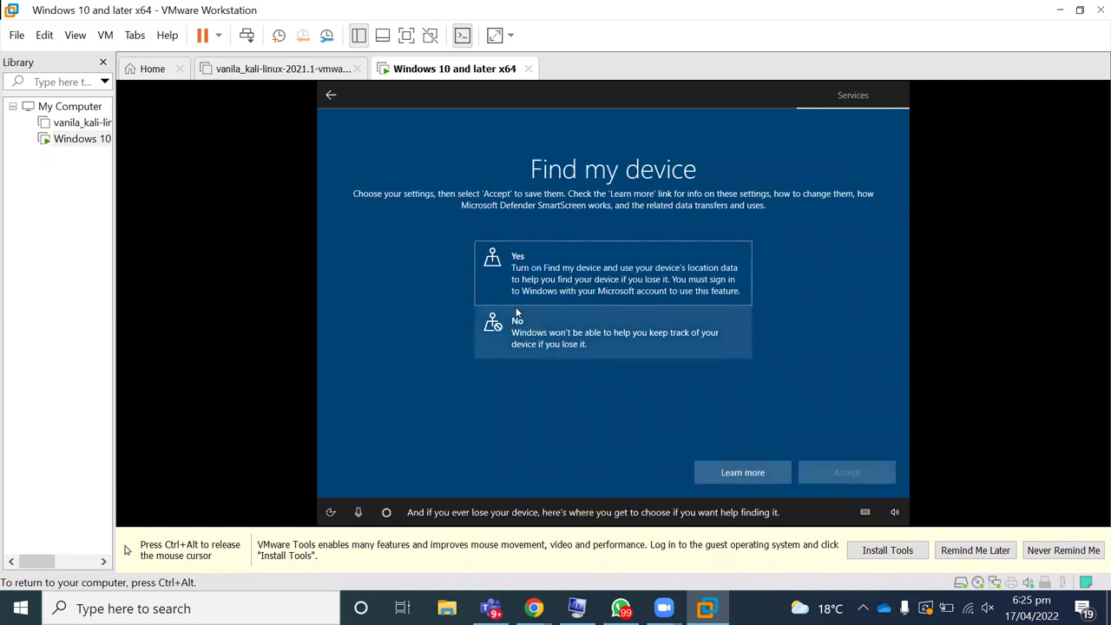
pyautogui.click(672, 279)
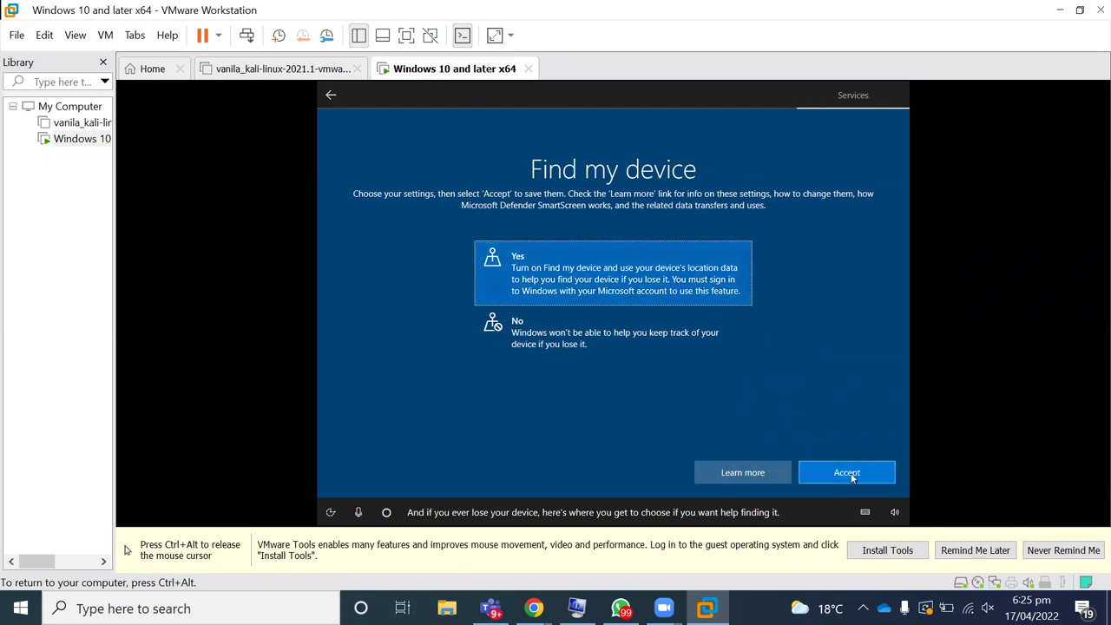
pyautogui.click(849, 475)
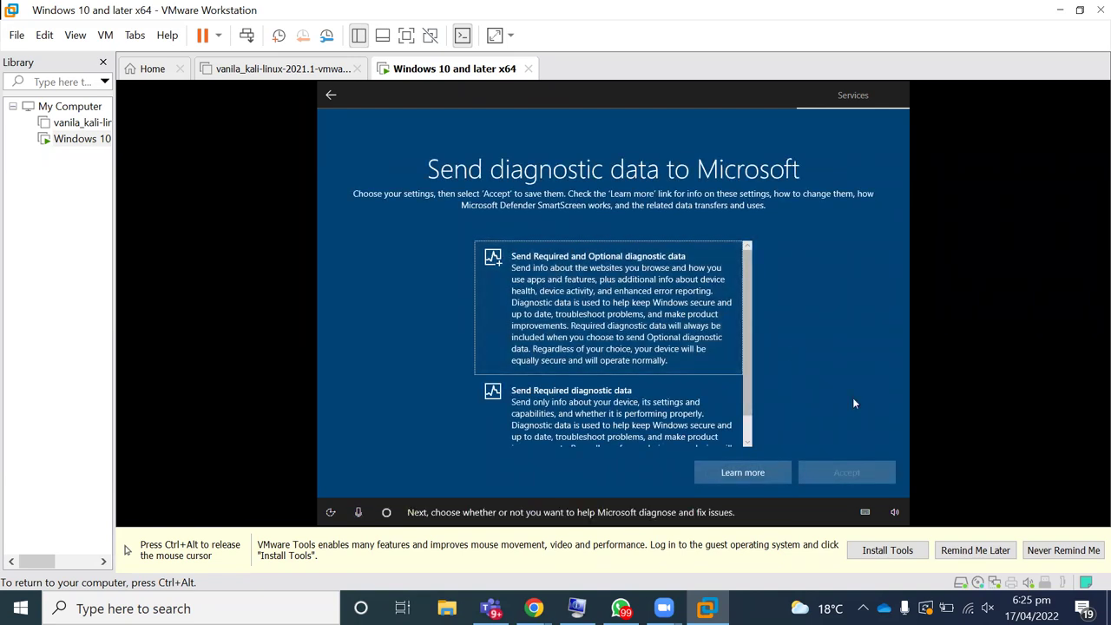
# - Choose required and optional diagnostic data and opt in to inking and typing improvements
pyautogui.click(593, 337)
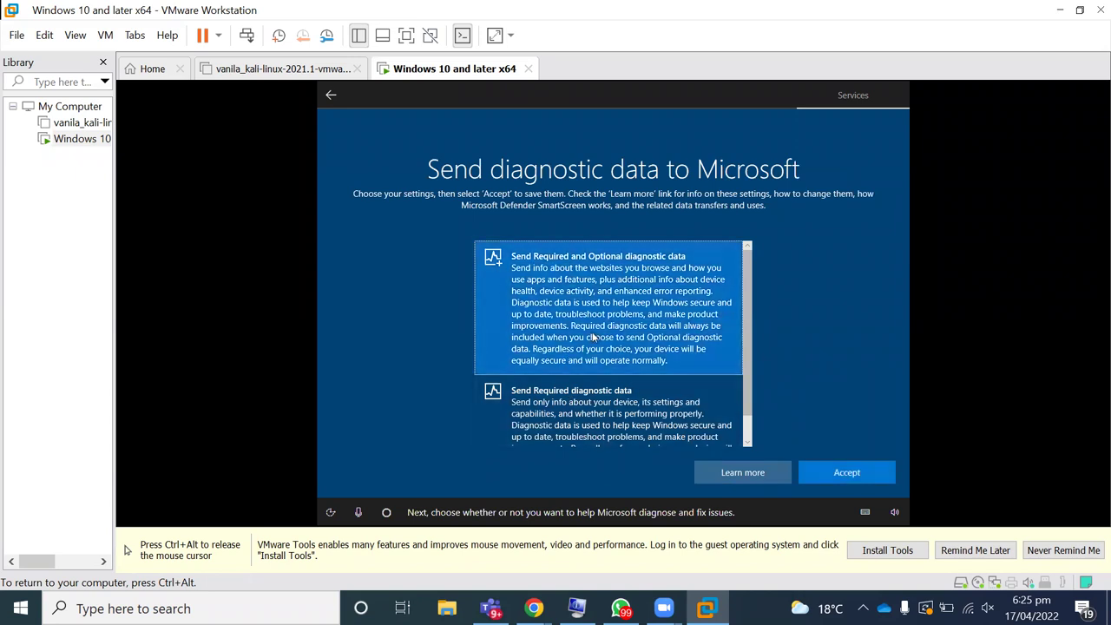
pyautogui.click(838, 471)
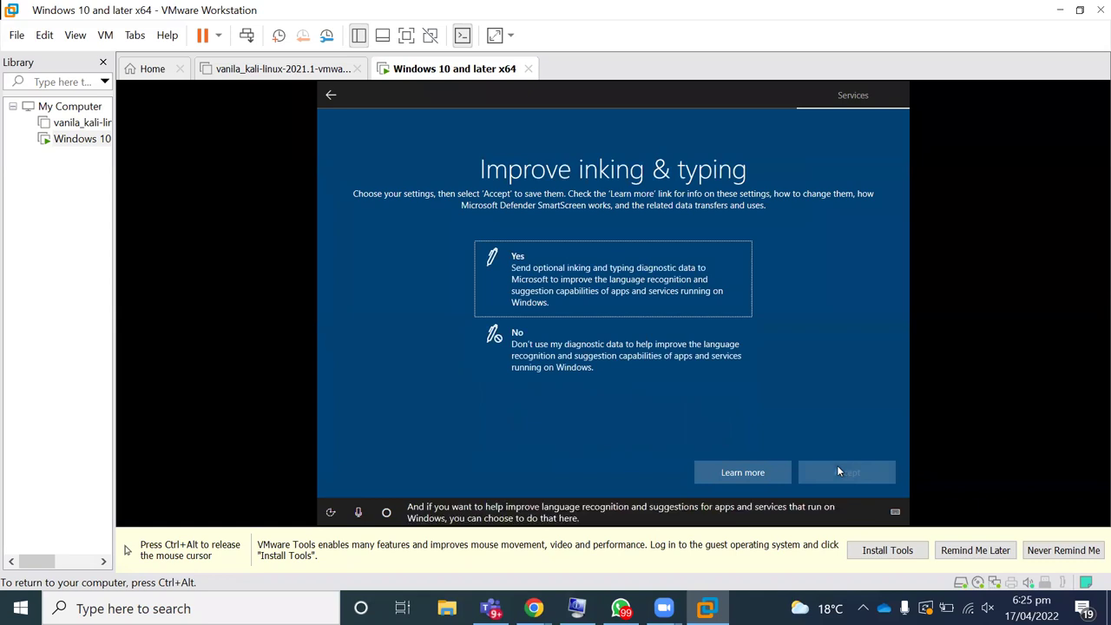
pyautogui.click(625, 367)
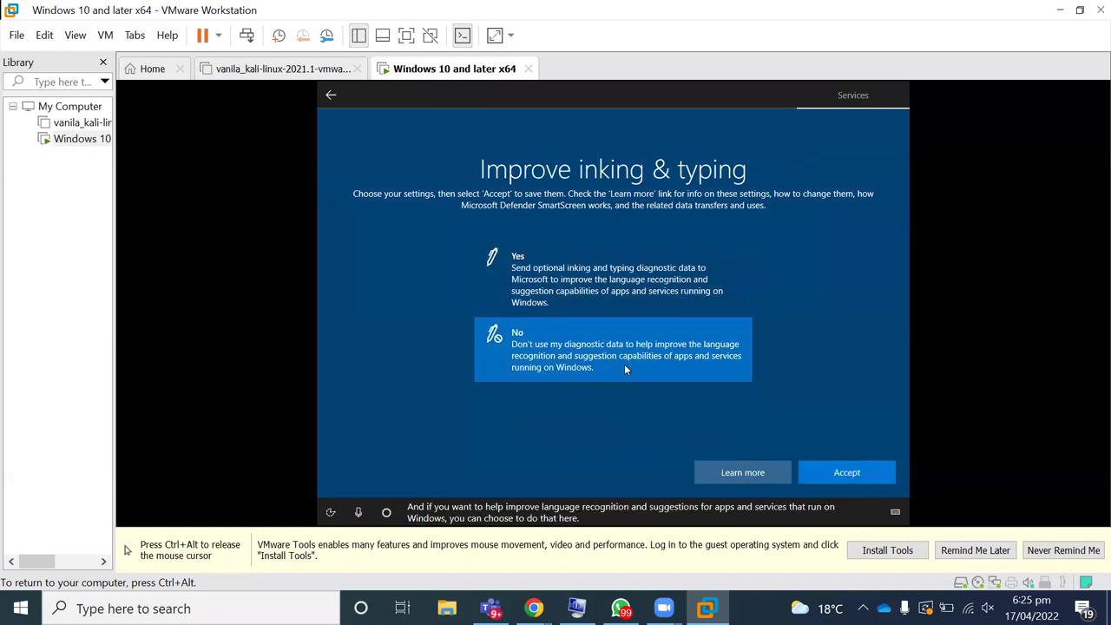
pyautogui.click(634, 297)
pyautogui.click(843, 474)
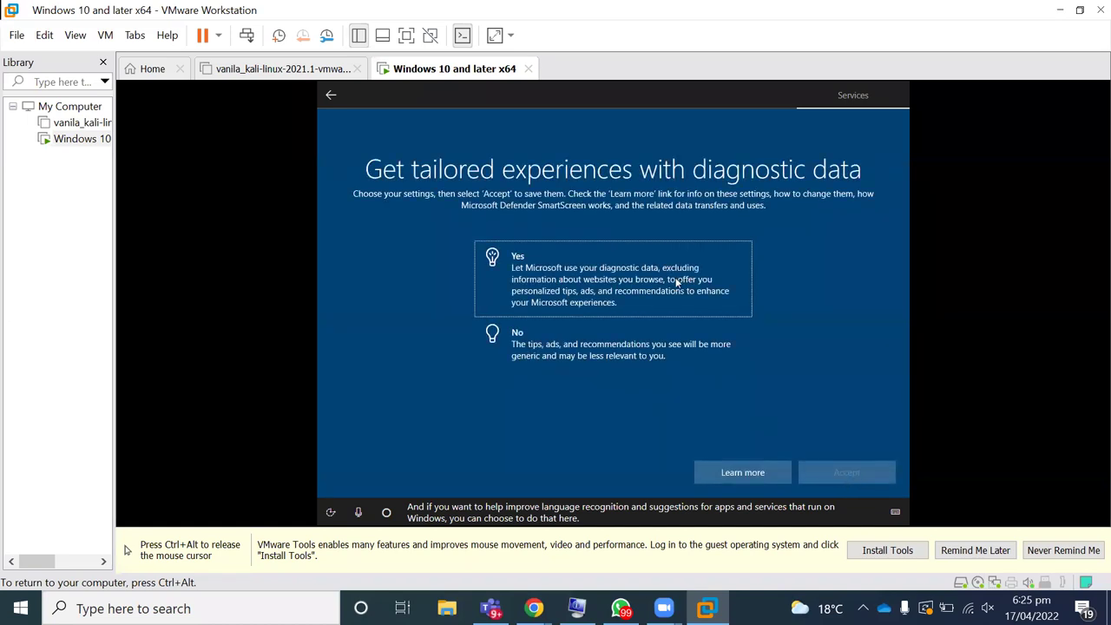
# - Allow tailored experiences and let apps use the advertising ID
pyautogui.click(676, 280)
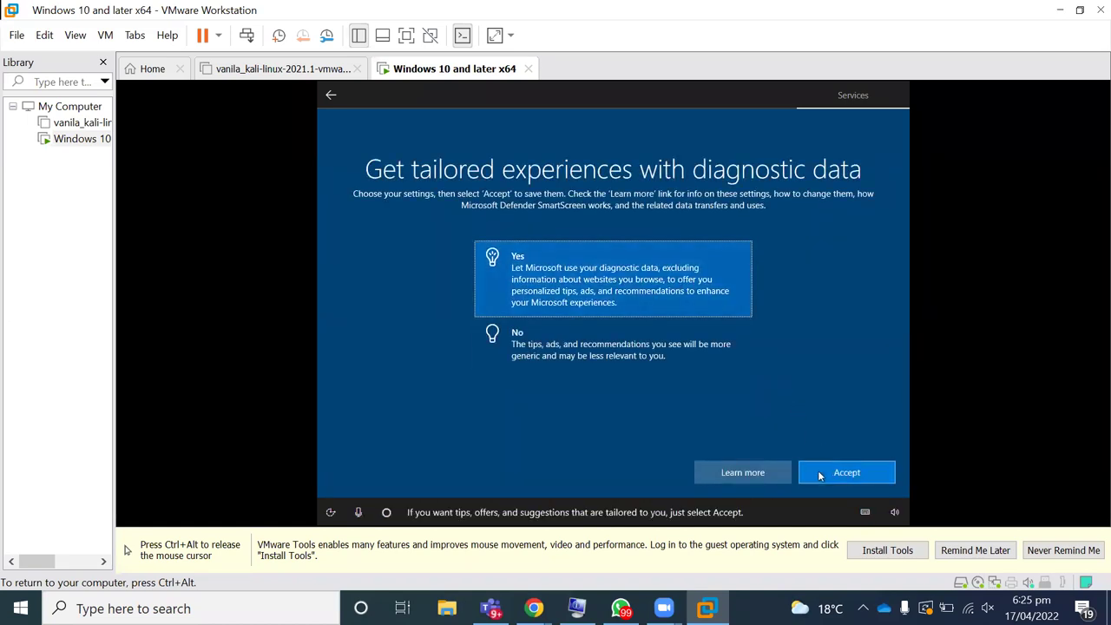
pyautogui.click(820, 473)
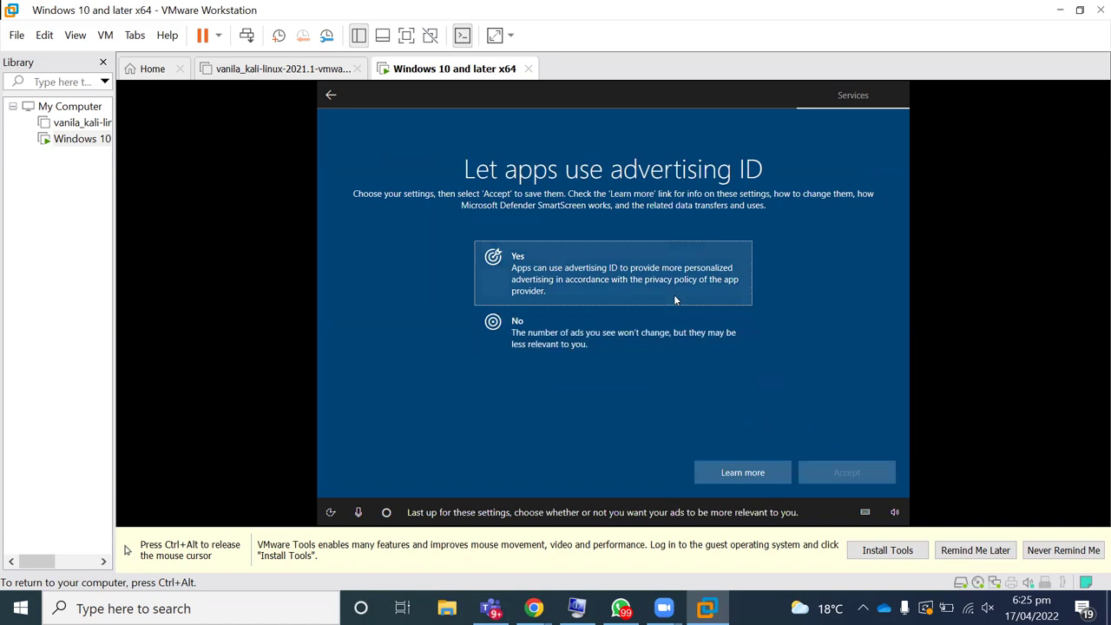
pyautogui.click(674, 294)
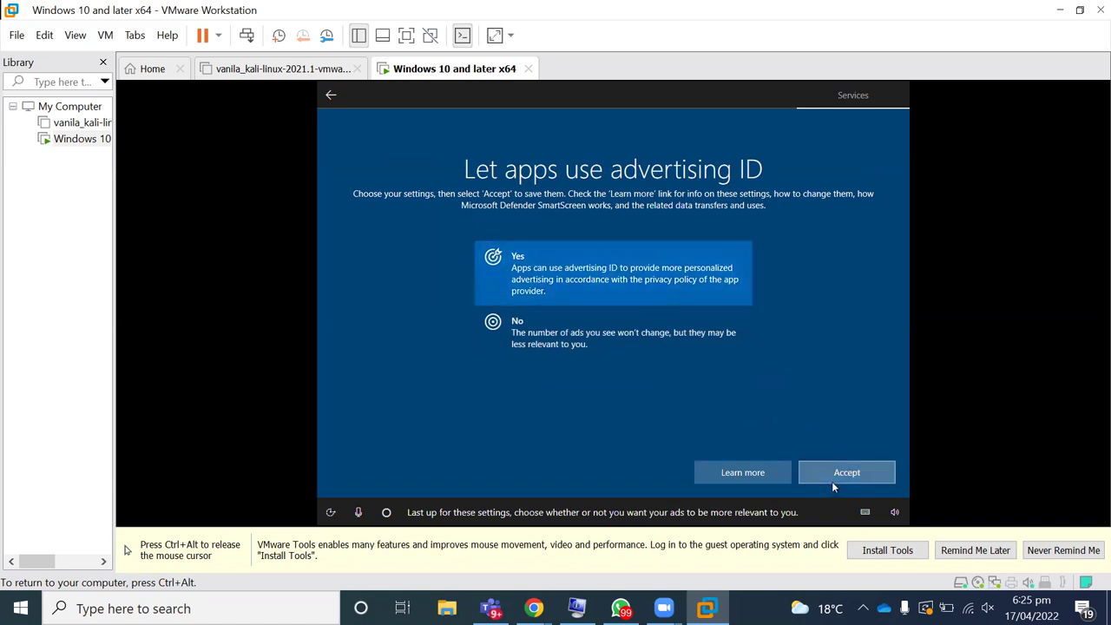
pyautogui.click(832, 481)
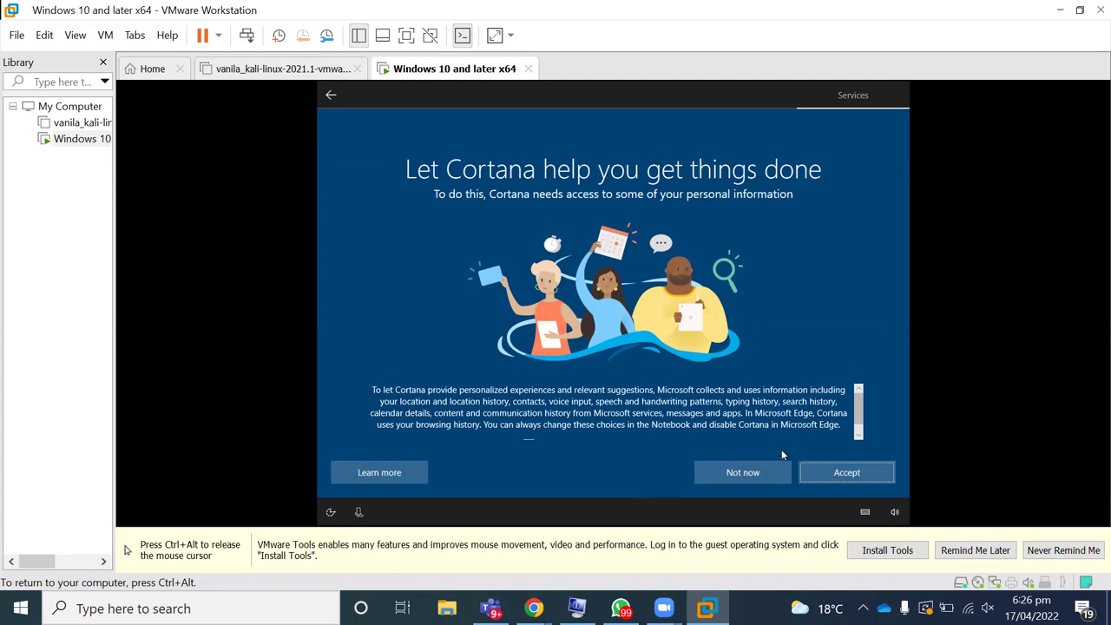
# - Decline Cortana with Not now and let Windows setup finish to the guest desktop
pyautogui.click(768, 477)
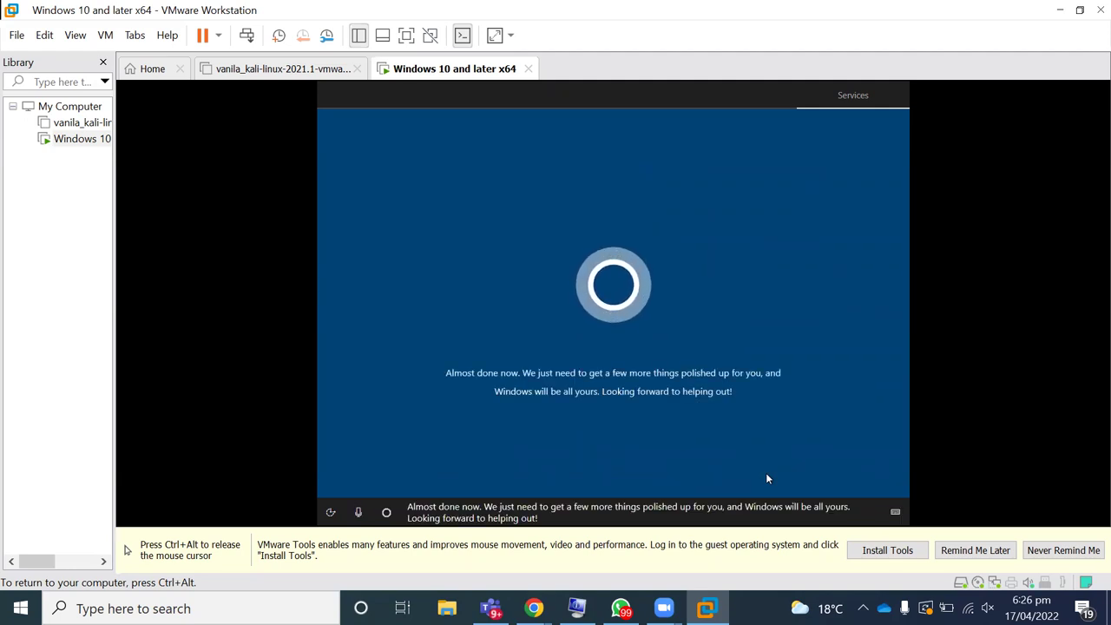
pyautogui.hotkey('ctrl', 'alt')
pyautogui.click(762, 422)
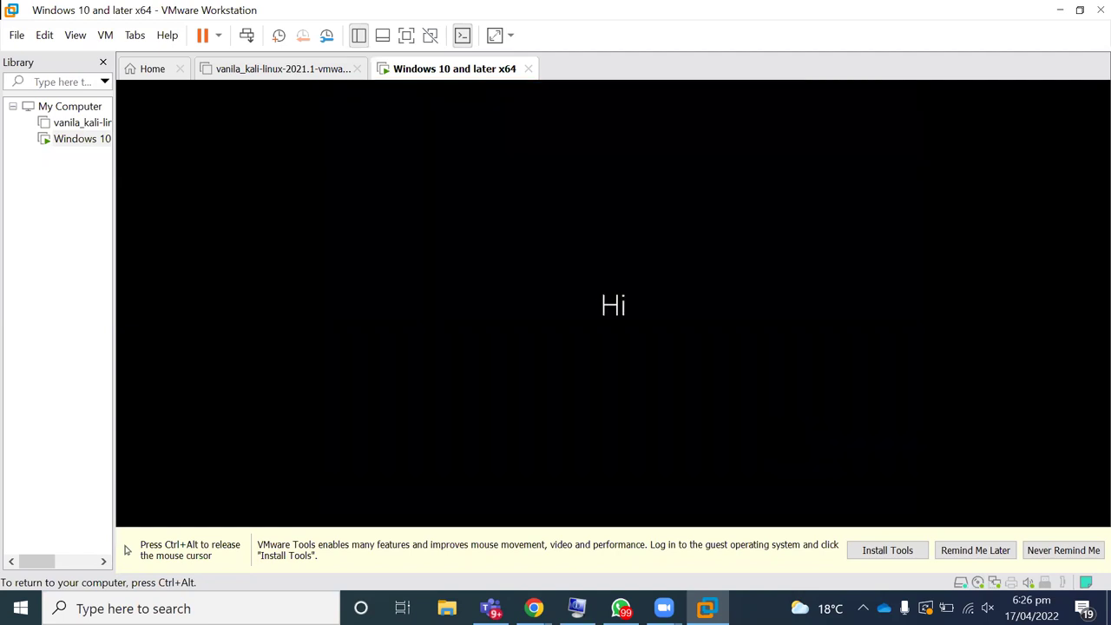
pyautogui.hotkey('ctrl', 'alt')
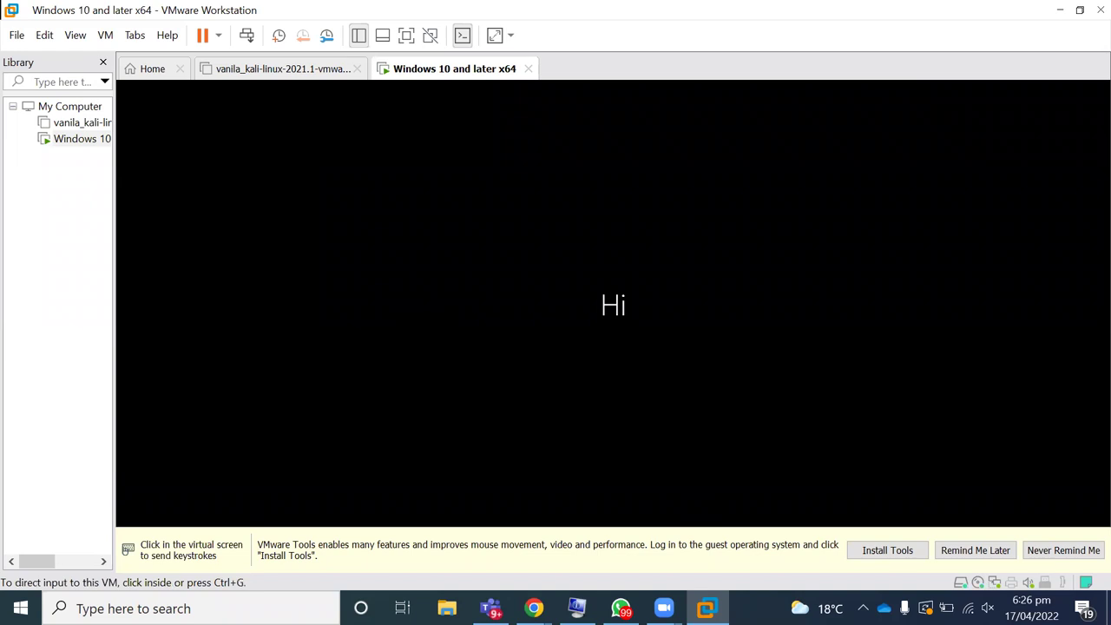
pyautogui.hotkey('ctrl', 'g')
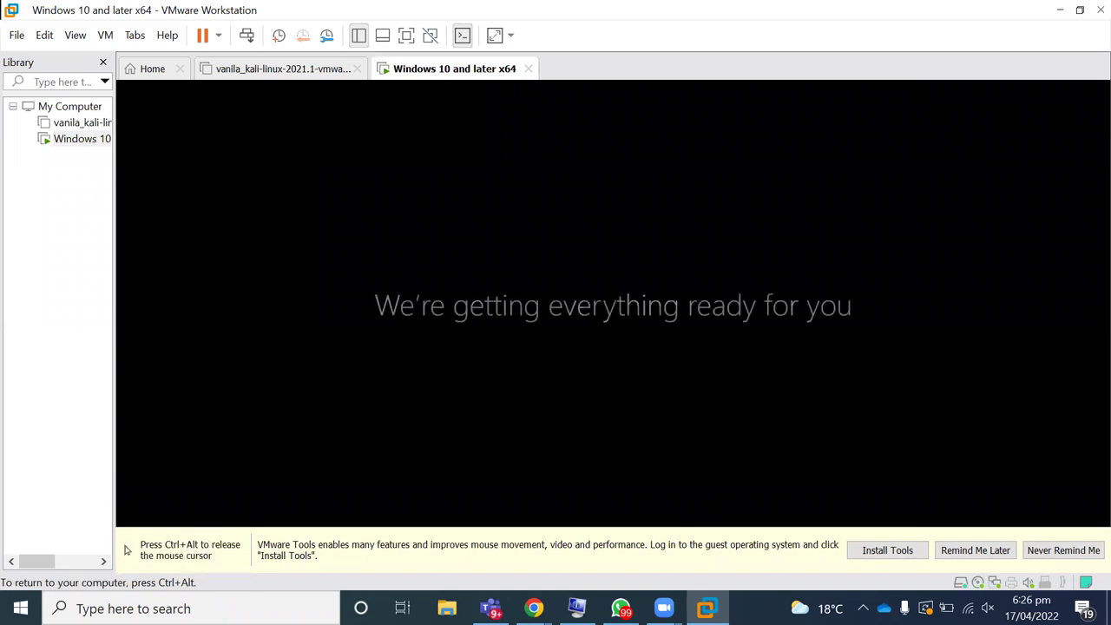
pyautogui.hotkey('ctrl', 'alt')
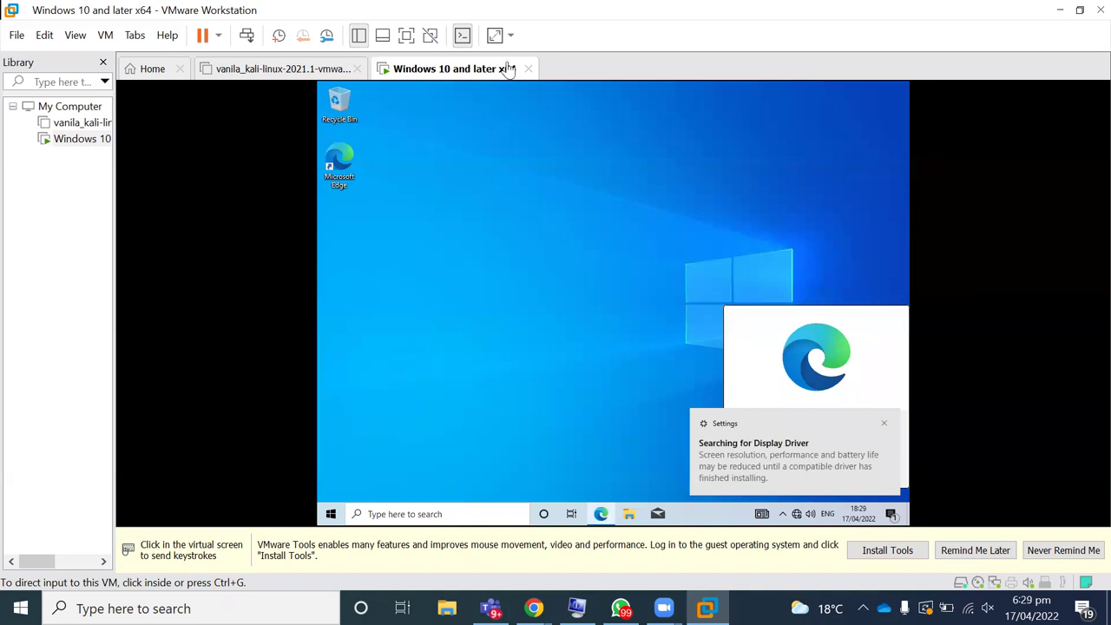
pyautogui.click(553, 184)
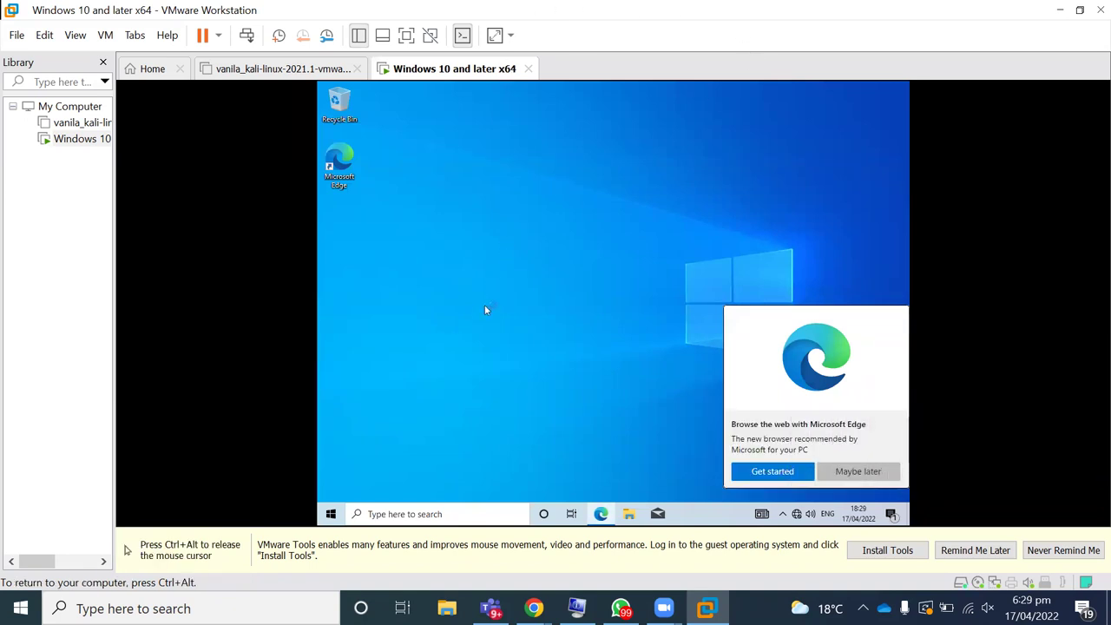
pyautogui.hotkey('ctrl', 'alt')
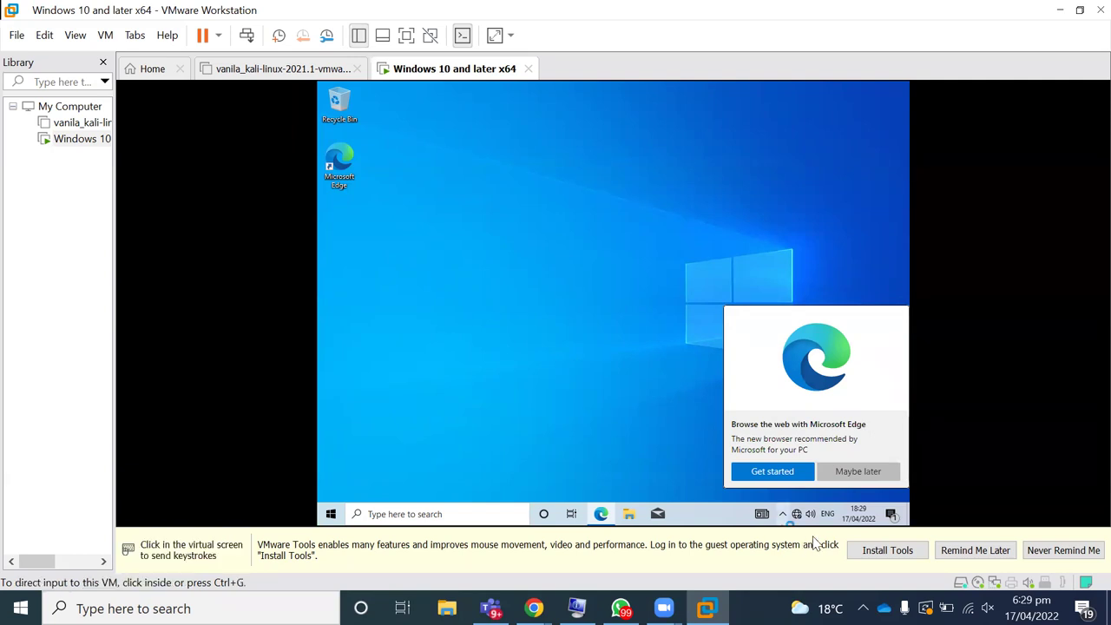
pyautogui.click(797, 516)
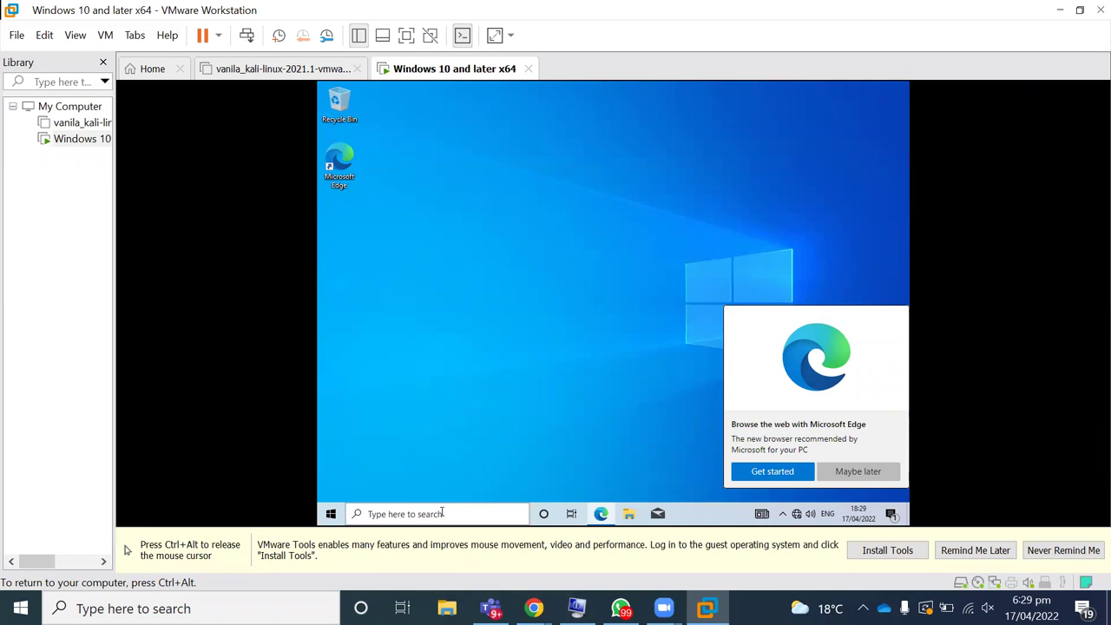
# - Search the guest for 'cmd' and launch Command Prompt from the results
pyautogui.click(442, 513)
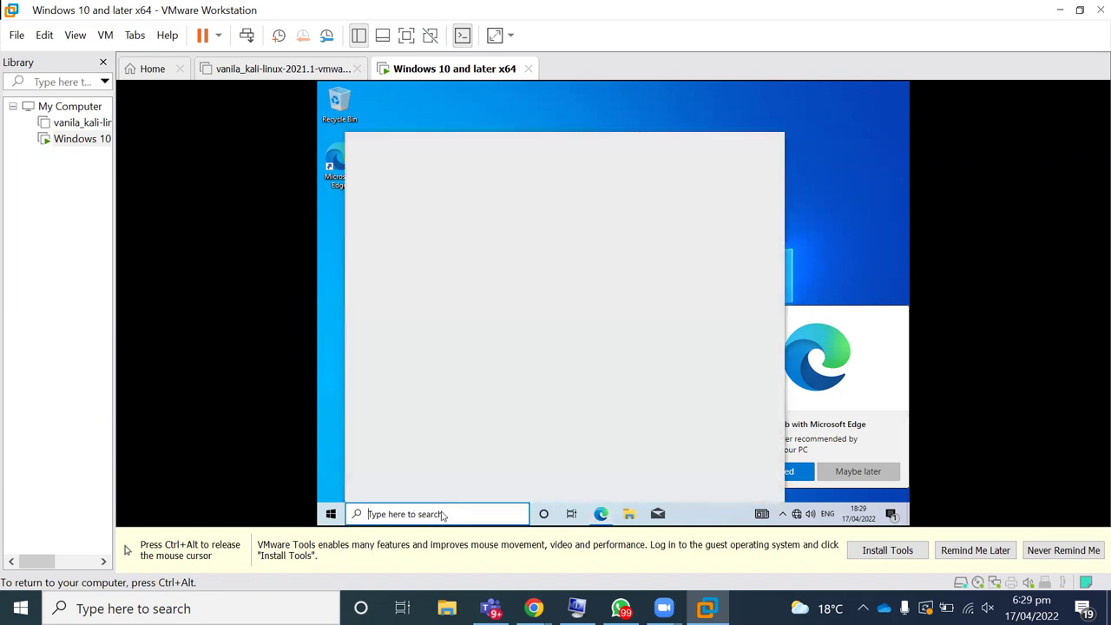
pyautogui.write('cmd')
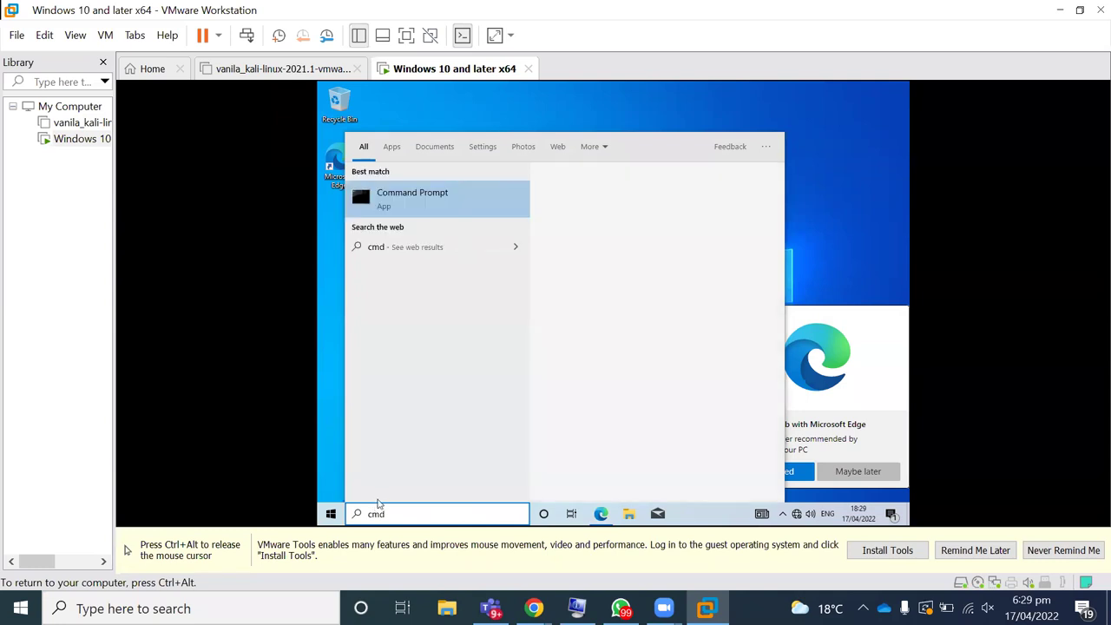
pyautogui.click(415, 198)
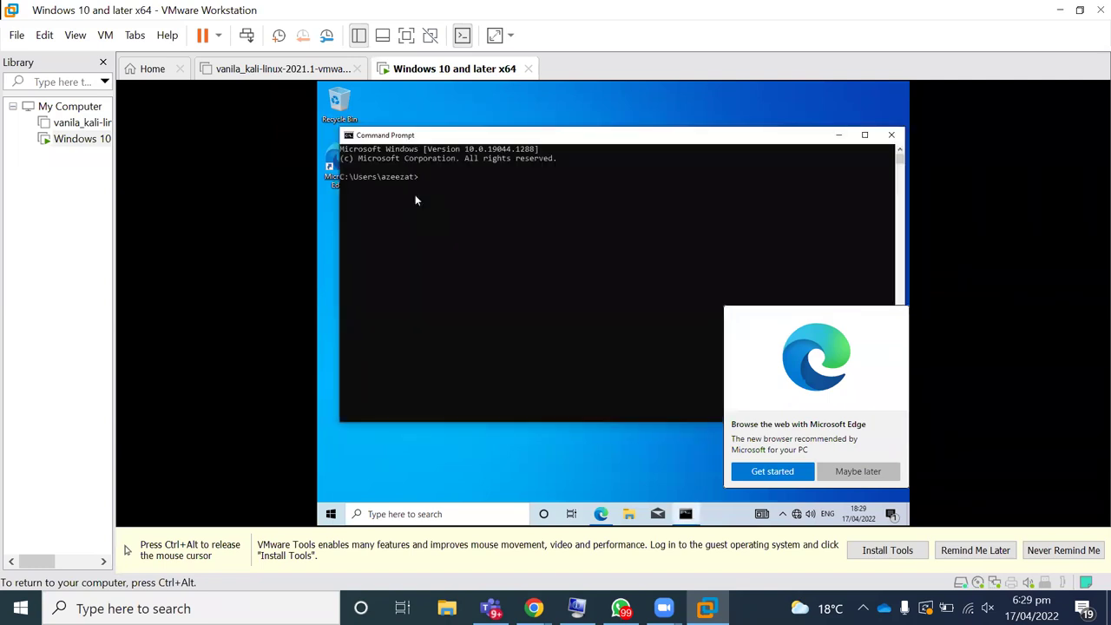
# - Run ipconfig in the guest and copy the IPv4 address 169.254.91.235
pyautogui.write('ipconfig')
pyautogui.press('Return')
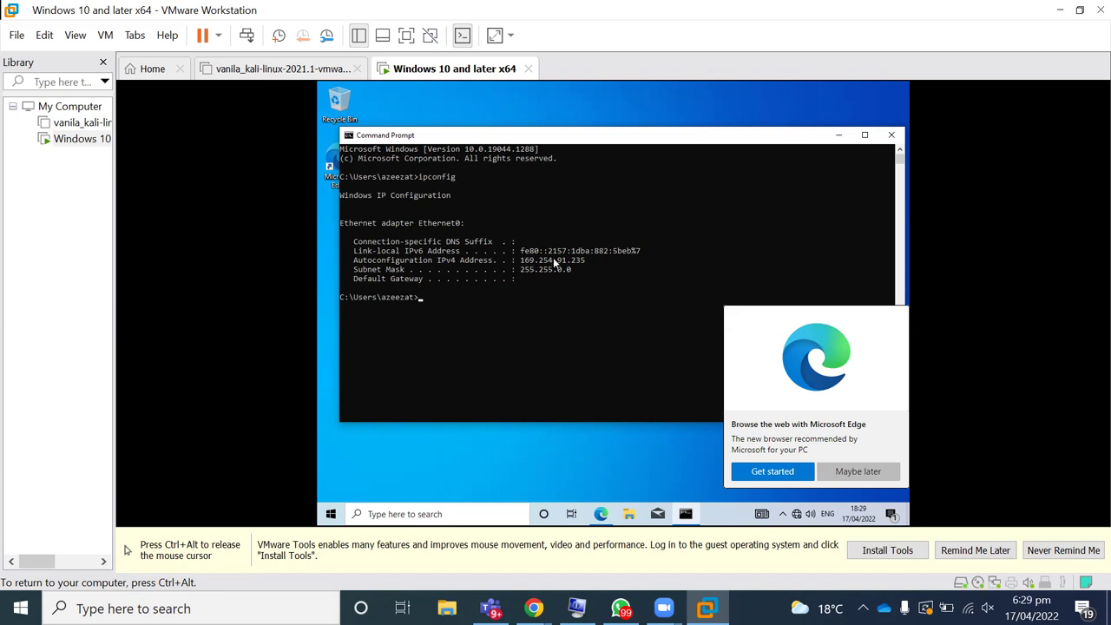
pyautogui.moveTo(589, 258); pyautogui.dragTo(522, 263)
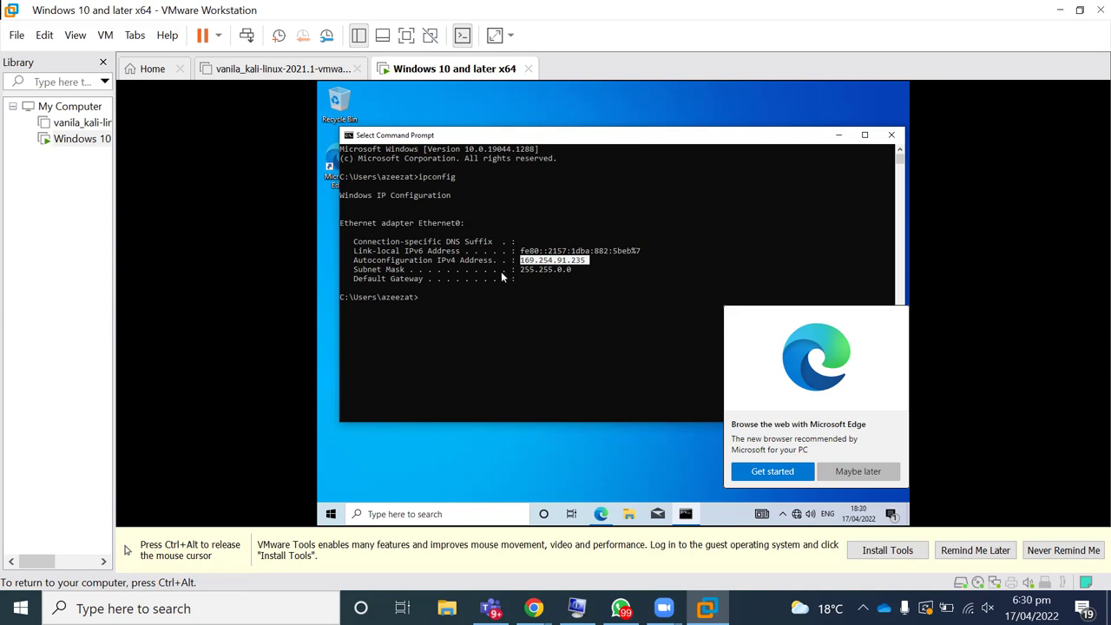
pyautogui.press('Return')
pyautogui.press('Return')
pyautogui.press('Return')
pyautogui.press('Return')
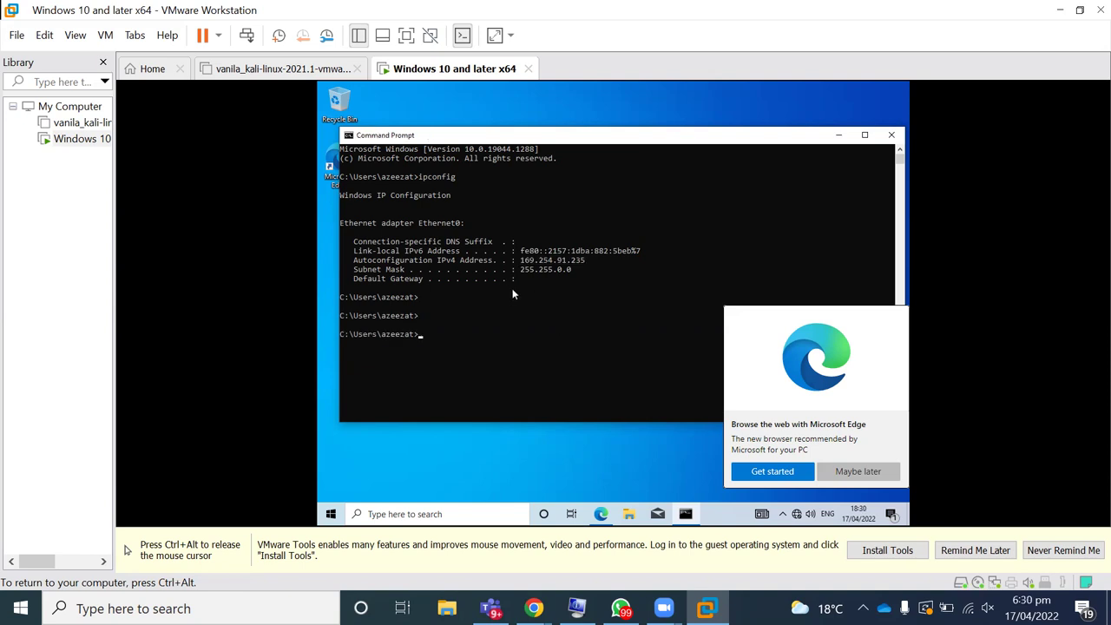
pyautogui.moveTo(521, 259); pyautogui.dragTo(582, 259)
pyautogui.press('Return')
pyautogui.hotkey('ctrl', 'alt')
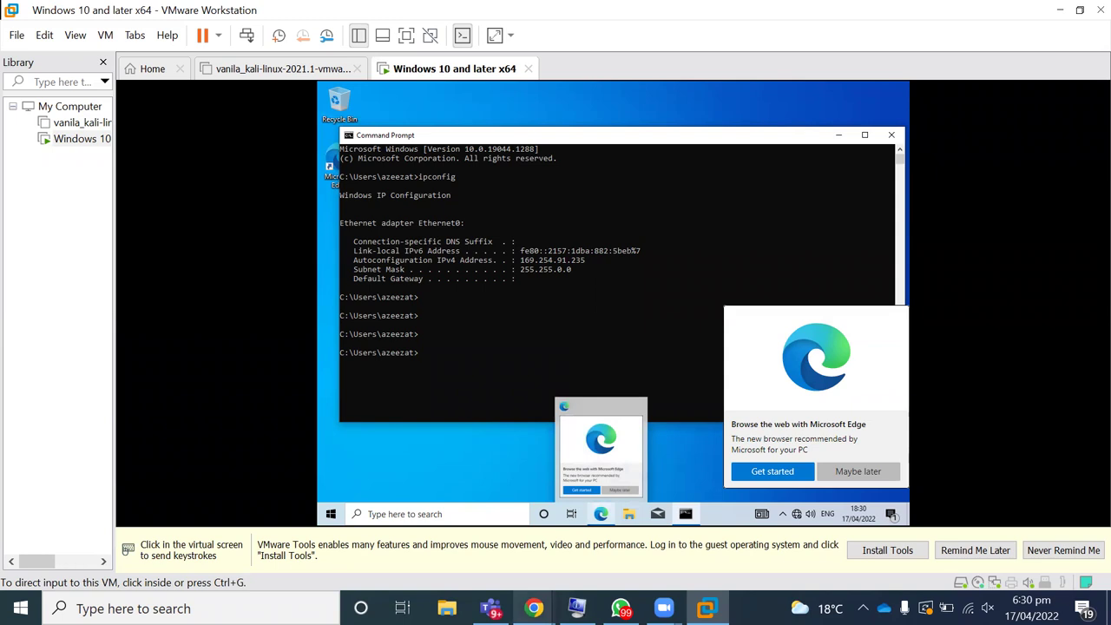
pyautogui.moveTo(535, 608)
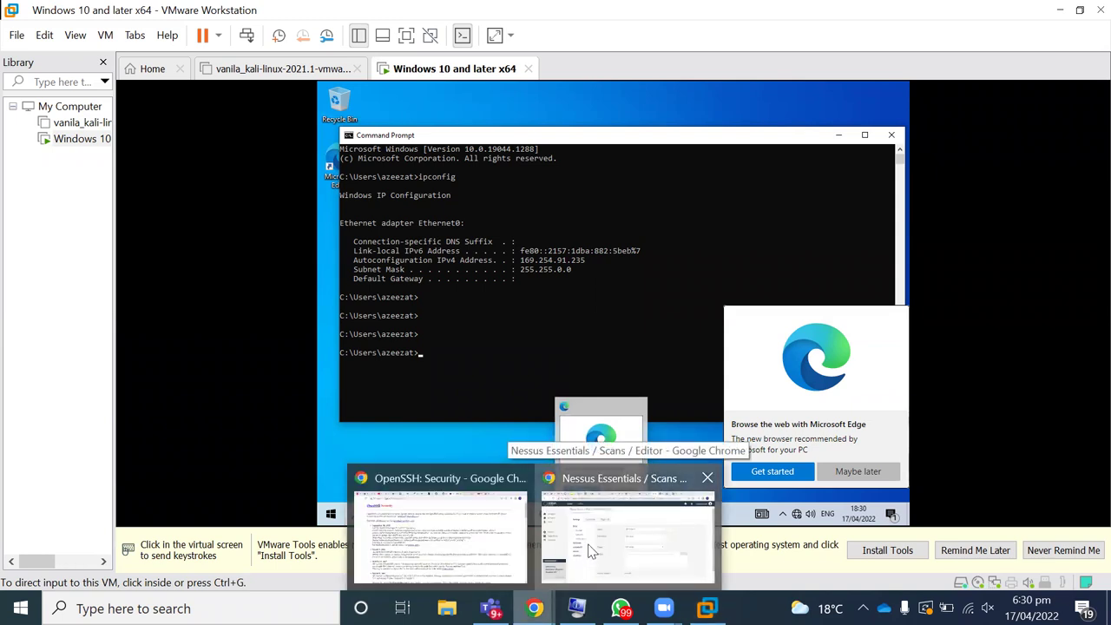
# - Bring the Nessus New Scan page forward and search the host for 'cmd'
pyautogui.click(590, 551)
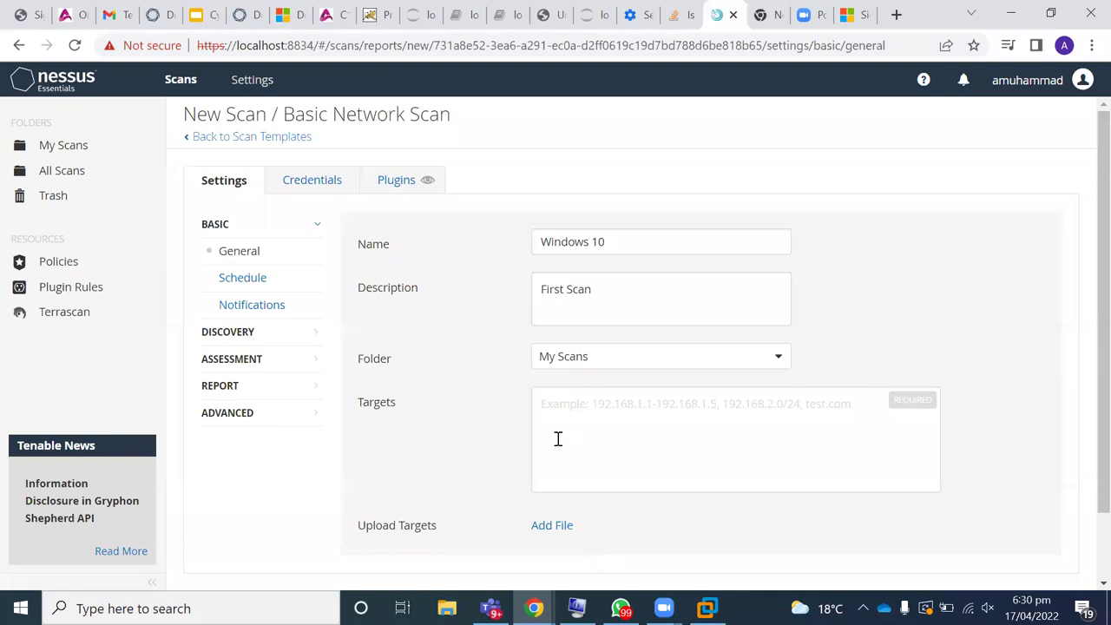
pyautogui.click(173, 609)
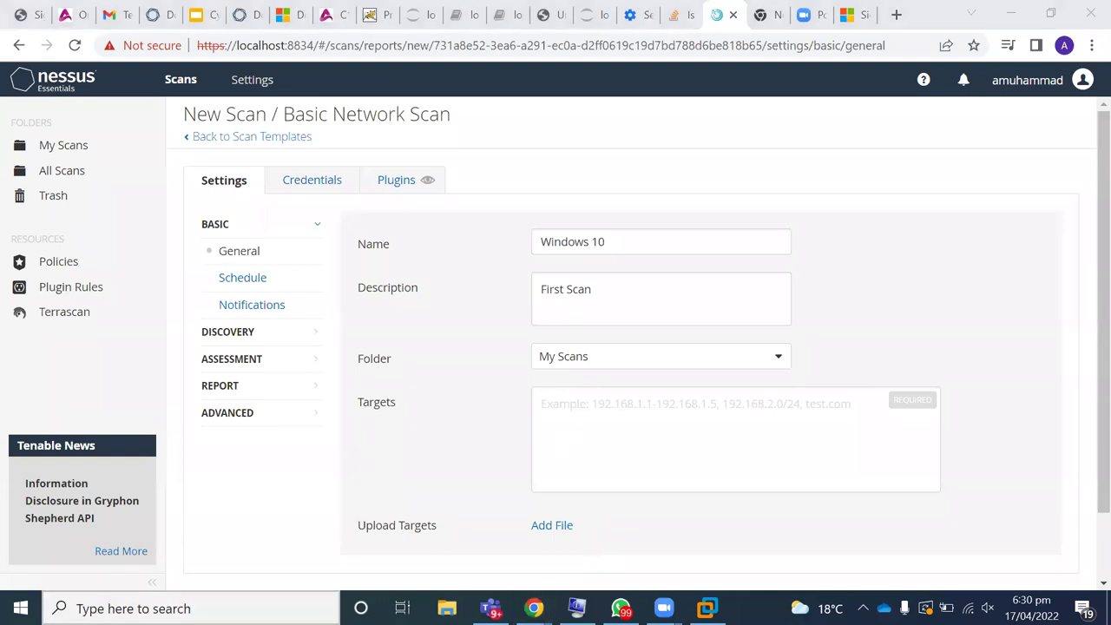
pyautogui.write('cmd')
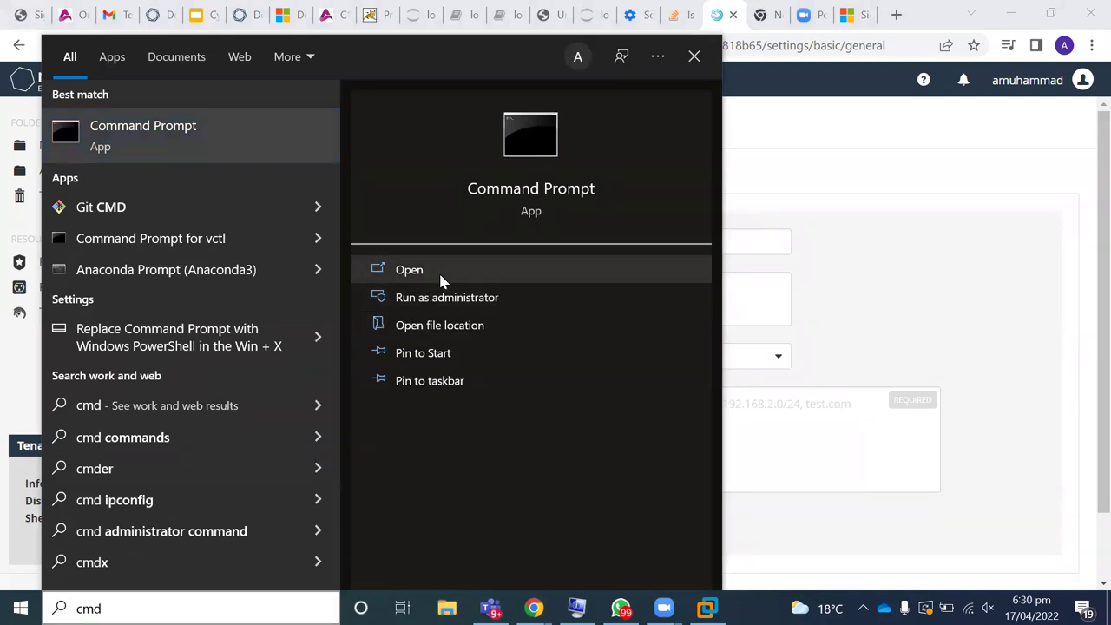
# - Open a host Command Prompt and begin typing a ping command
pyautogui.press('Return')
pyautogui.write('ip')
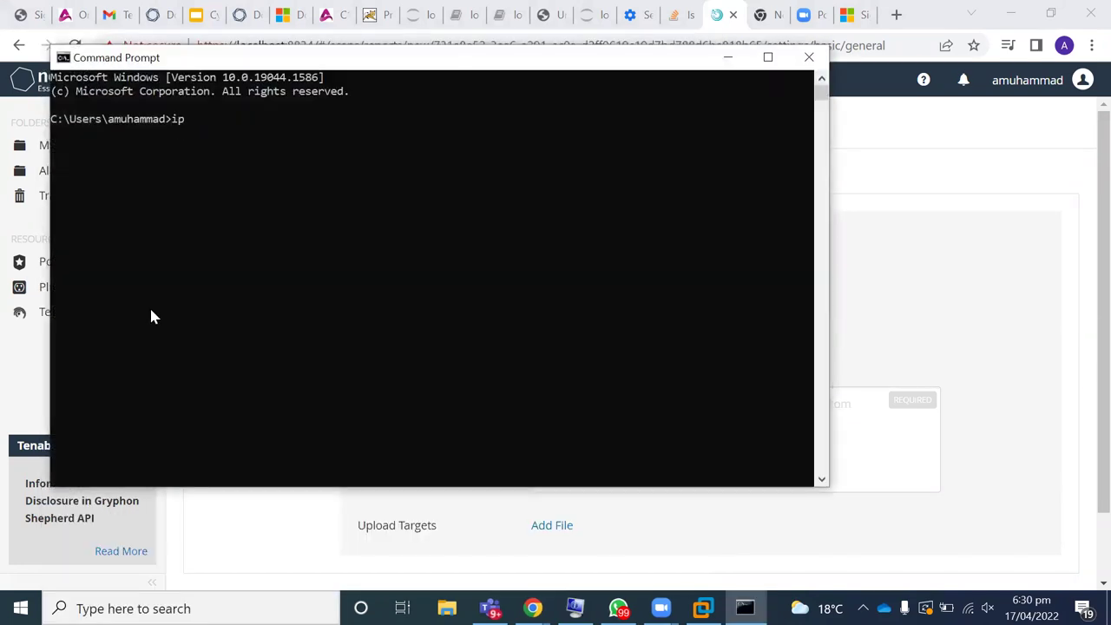
pyautogui.write('con')
pyautogui.press('BackSpace')
pyautogui.press('BackSpace')
pyautogui.press('BackSpace')
pyautogui.press('BackSpace')
pyautogui.press('BackSpace')
pyautogui.write('ping')
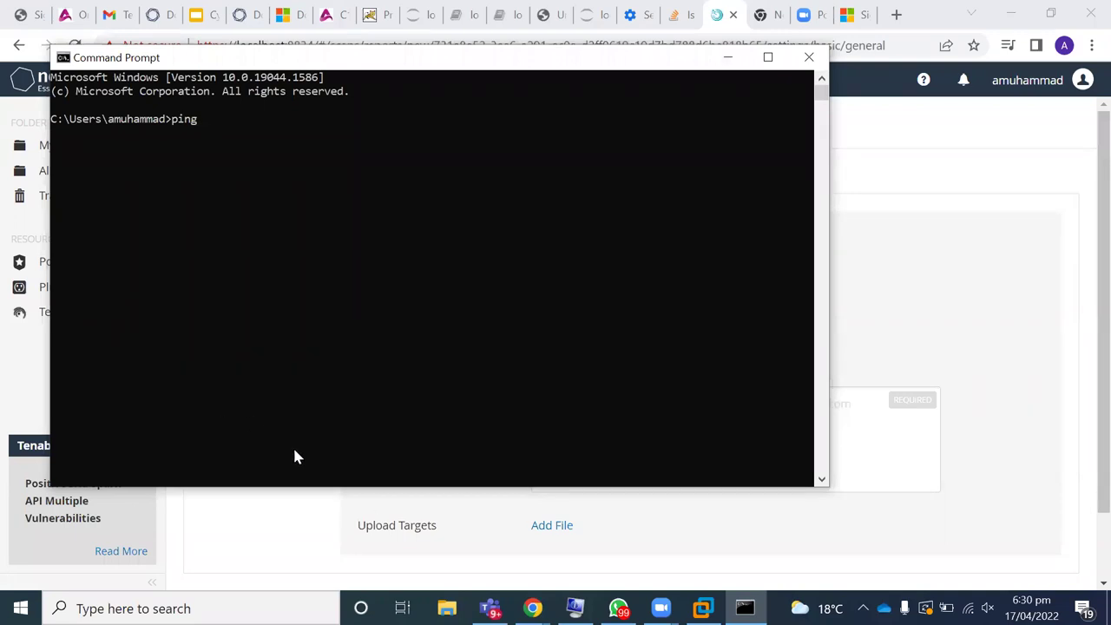
pyautogui.moveTo(705, 603)
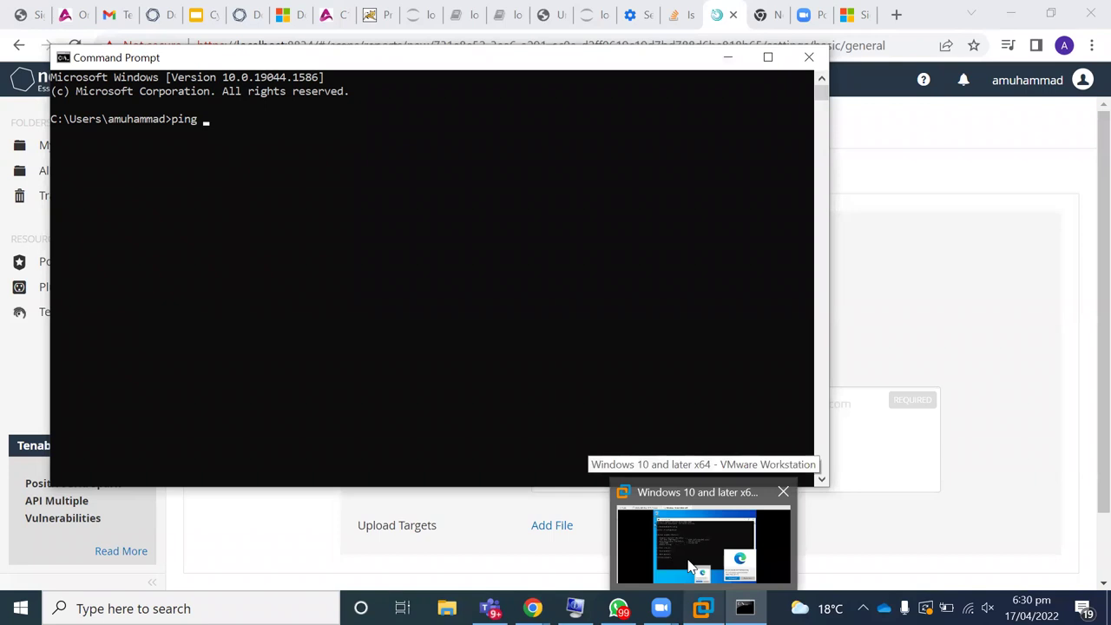
pyautogui.click(688, 561)
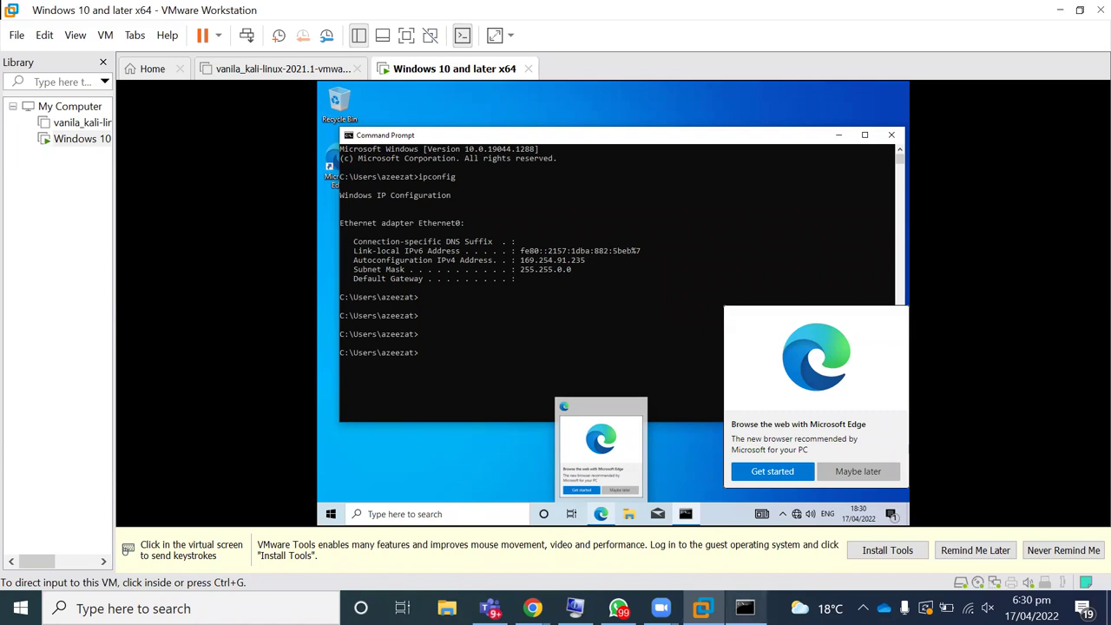
# - Run ping 169.254.91.235 -t, stop it after 100% loss, and return to the VM
pyautogui.click(744, 608)
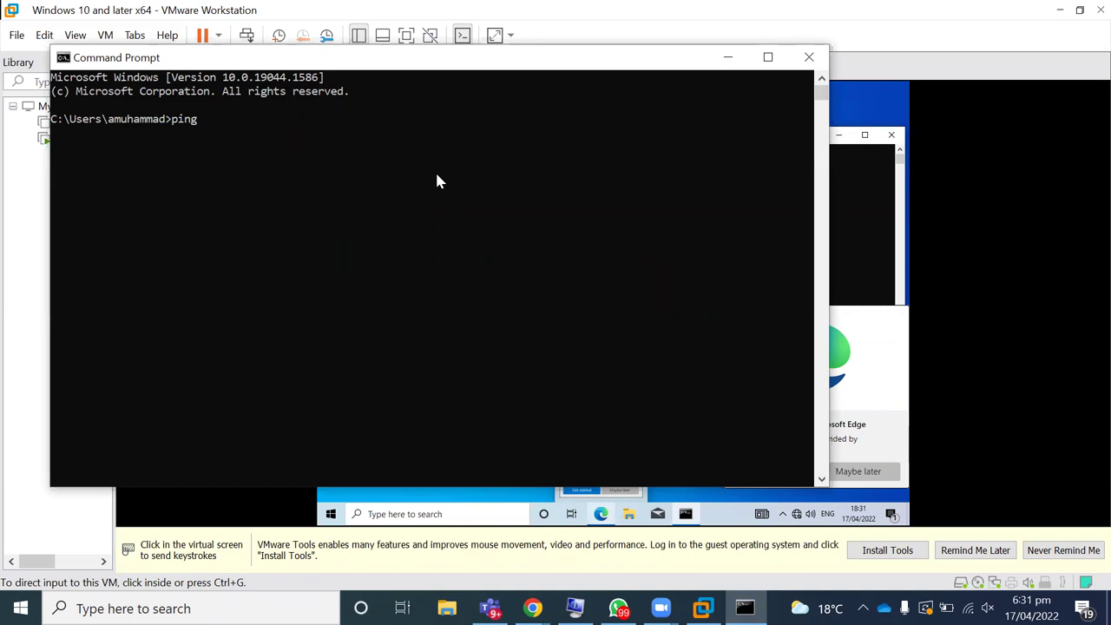
pyautogui.write('1')
pyautogui.write('69')
pyautogui.write('.254')
pyautogui.write('.')
pyautogui.write('9')
pyautogui.write('1')
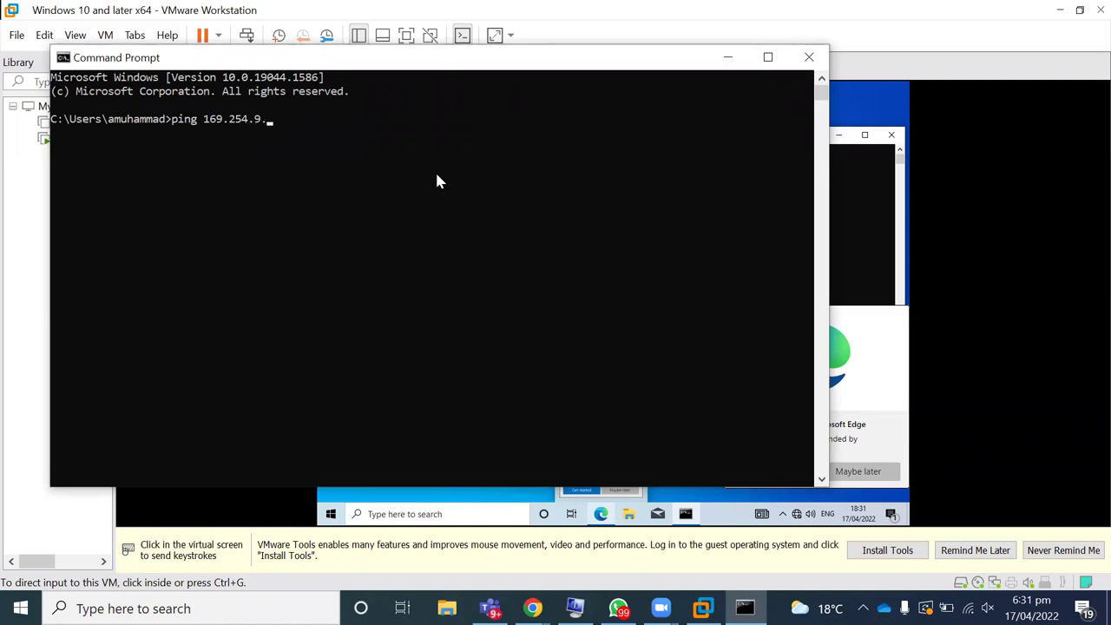
pyautogui.write('.235')
pyautogui.write('-t')
pyautogui.press('Return')
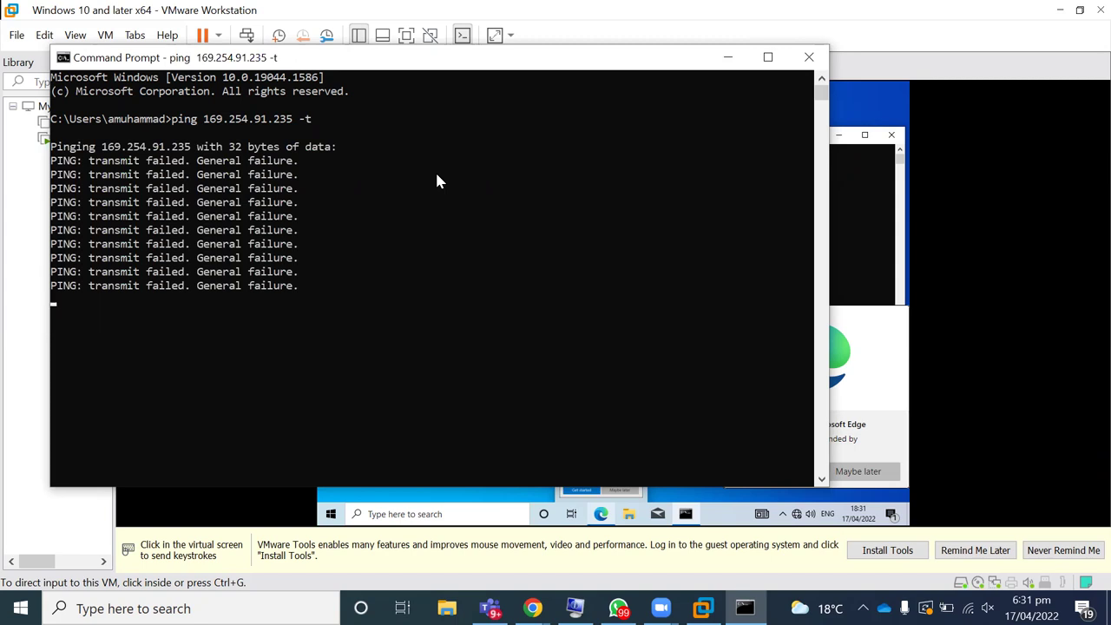
pyautogui.hotkey('ctrl', 'c')
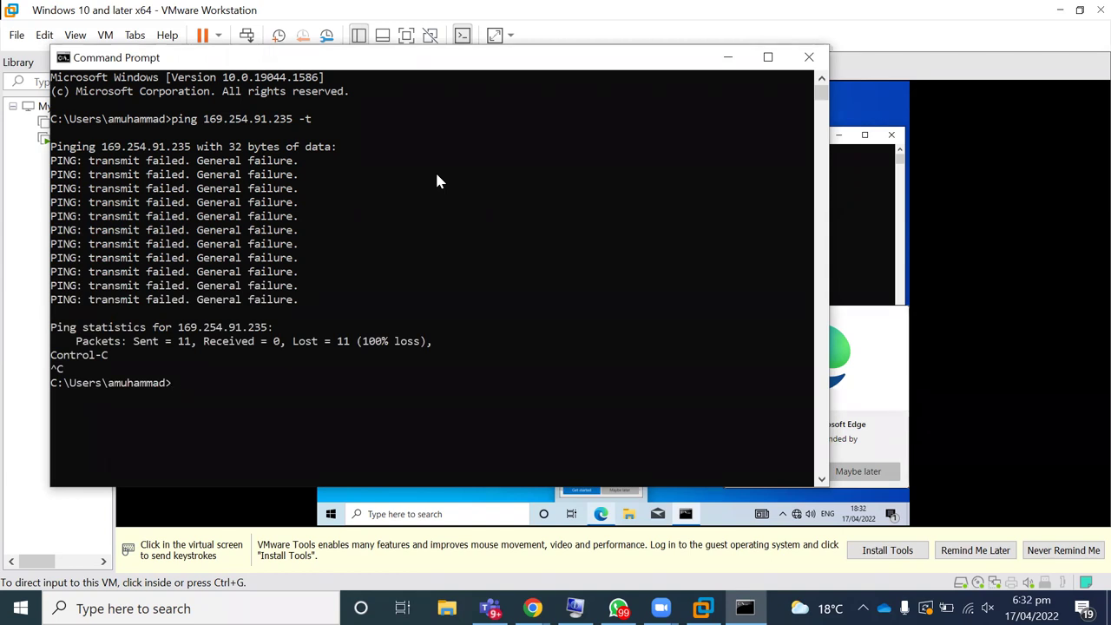
pyautogui.click(849, 219)
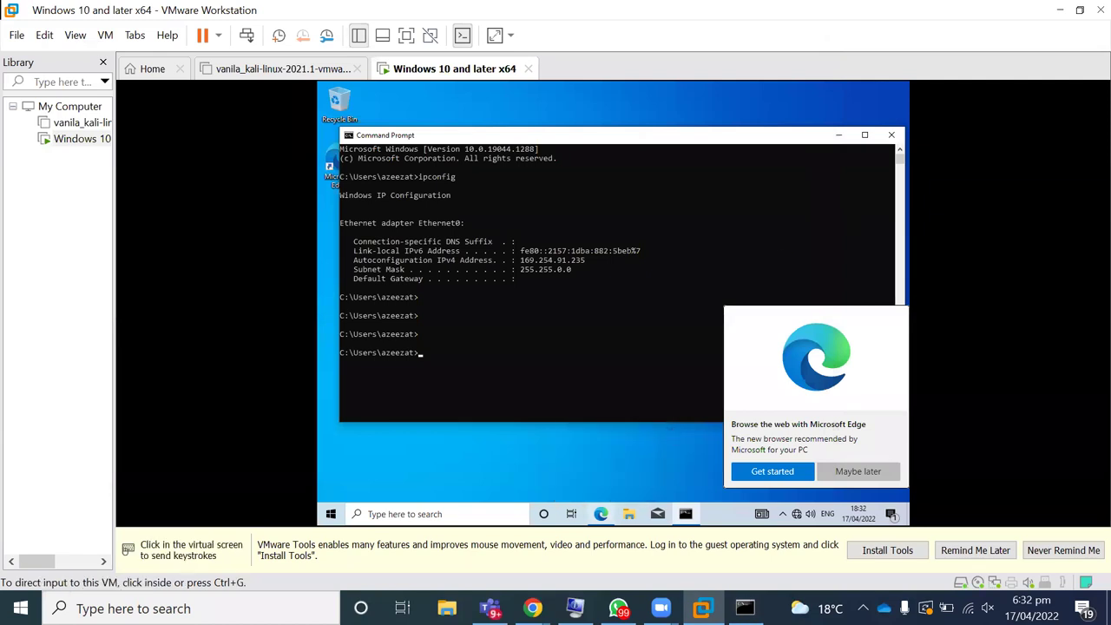
# - Switch back to the VM and rerun ipconfig in the guest Command Prompt
pyautogui.moveTo(608, 512)
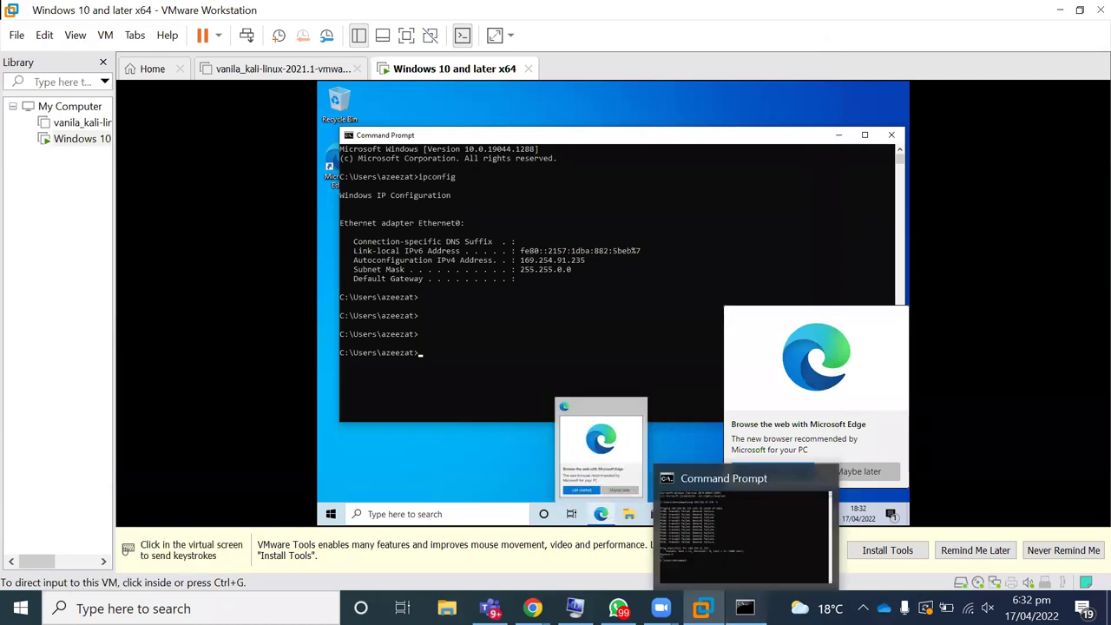
pyautogui.click(744, 608)
pyautogui.moveTo(703, 608)
pyautogui.click(704, 538)
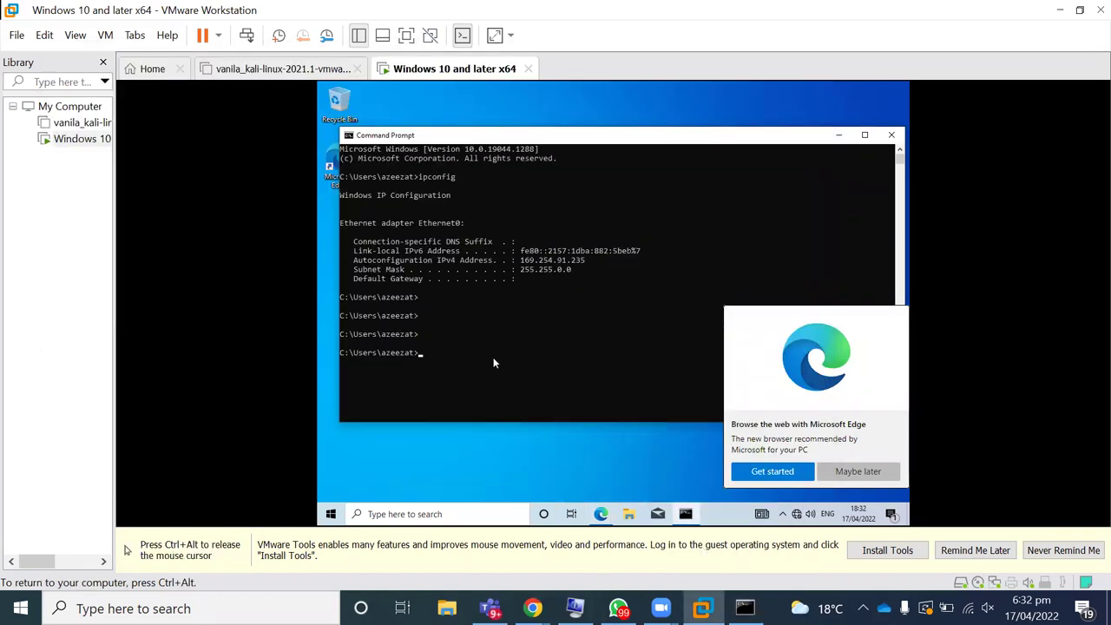
pyautogui.write('ipconfig')
pyautogui.press('Return')
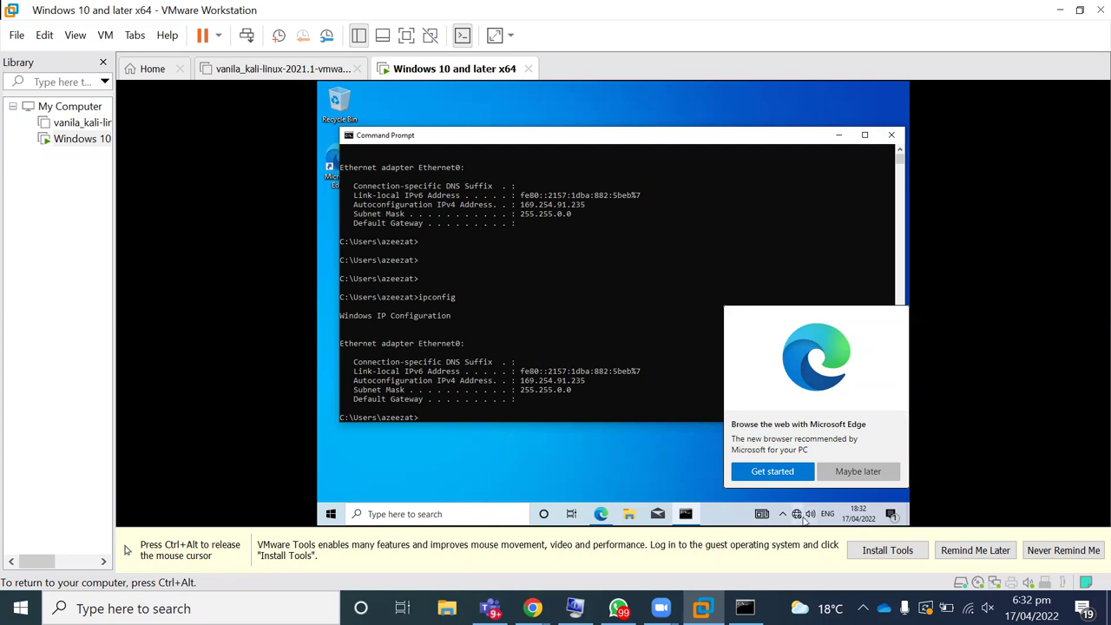
# - Recapture input into the VM and show the guest's hidden tray icons
pyautogui.hotkey('ctrl', 'alt')
pyautogui.click(594, 383)
pyautogui.hotkey('ctrl', 'alt')
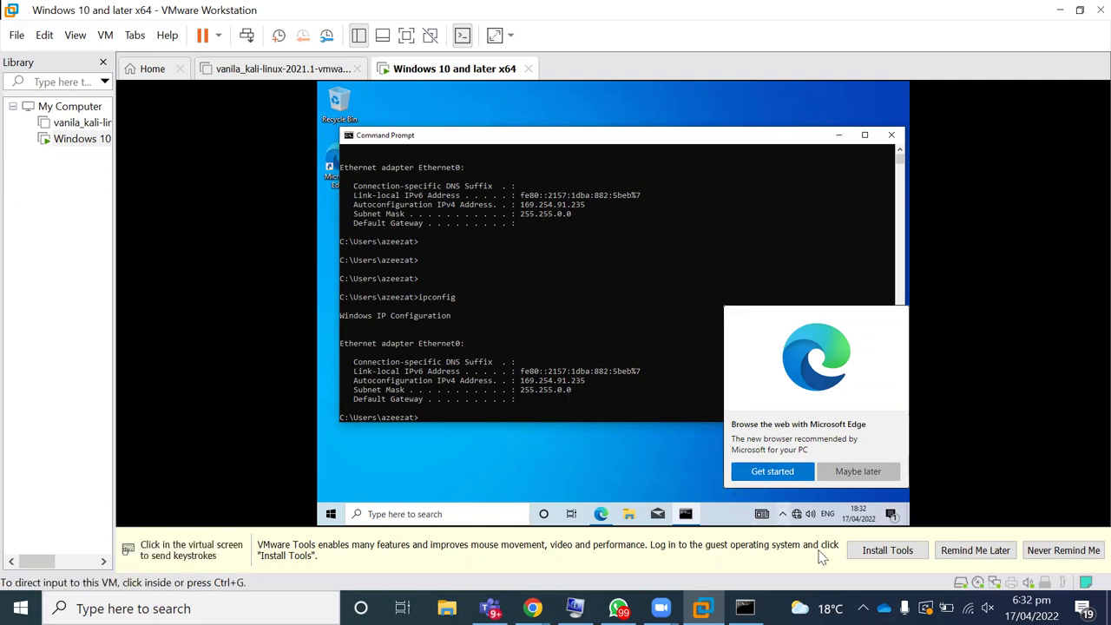
pyautogui.click(784, 518)
pyautogui.click(783, 516)
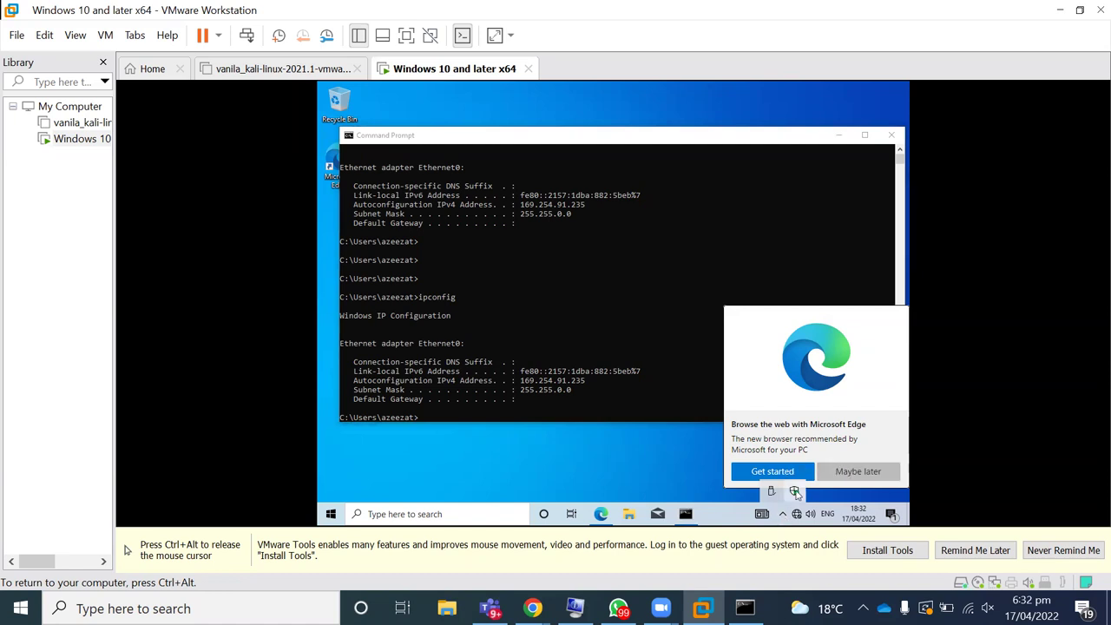
# - Open Windows Security from the tray, dismiss the Edge popup, and view Firewall & network protection
pyautogui.click(795, 493)
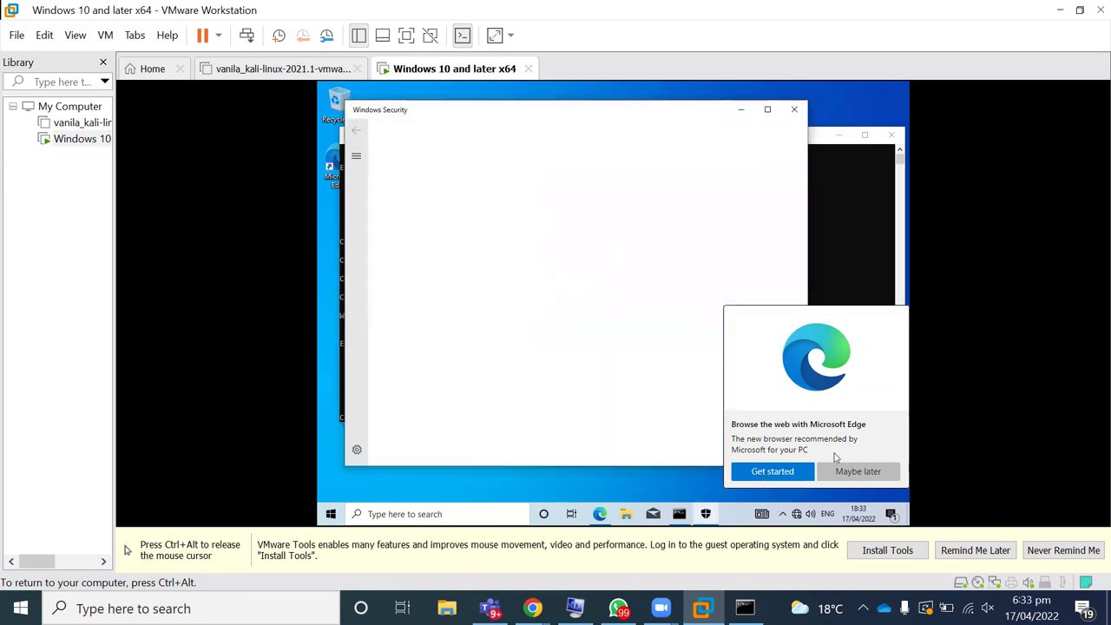
pyautogui.click(858, 471)
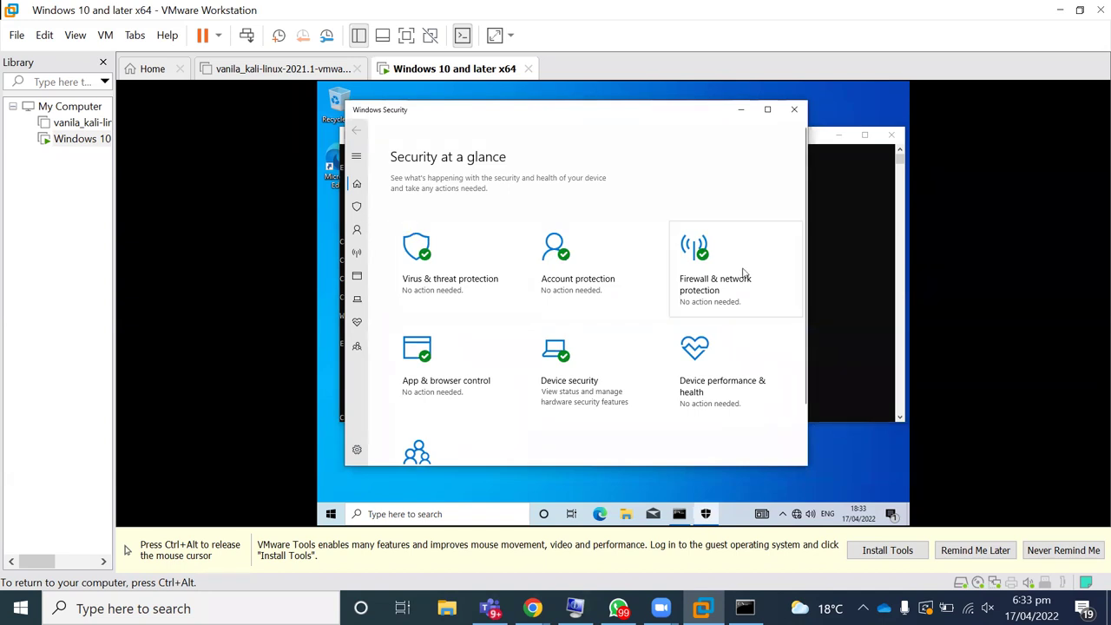
pyautogui.click(770, 278)
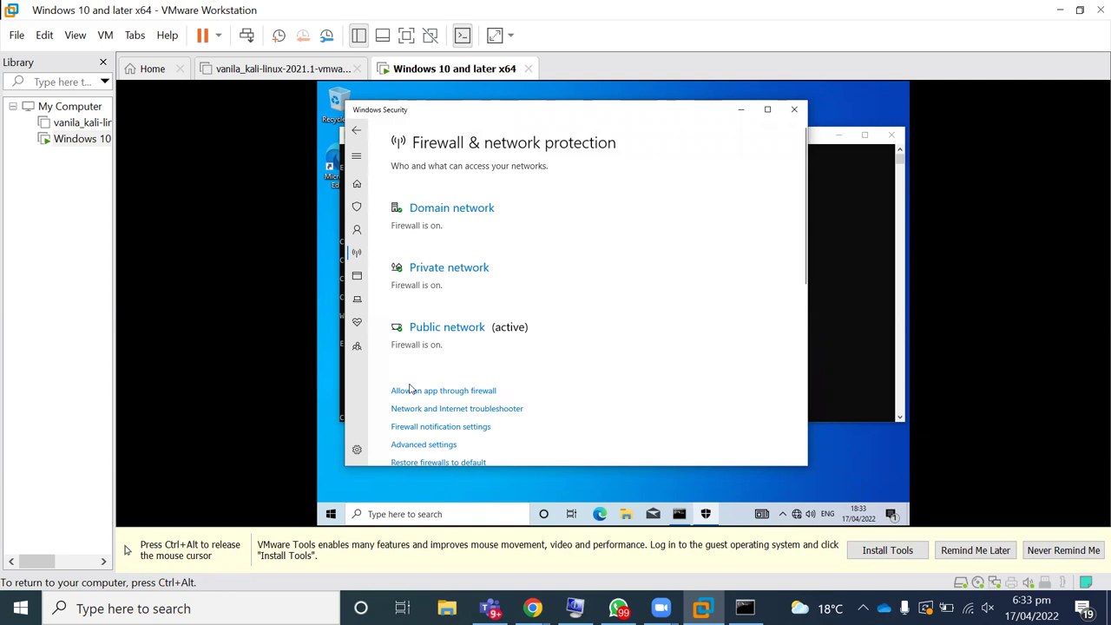
# - Search the guest for 'wf.mst', close the failed Bing page, and open the Start menu
pyautogui.click(408, 514)
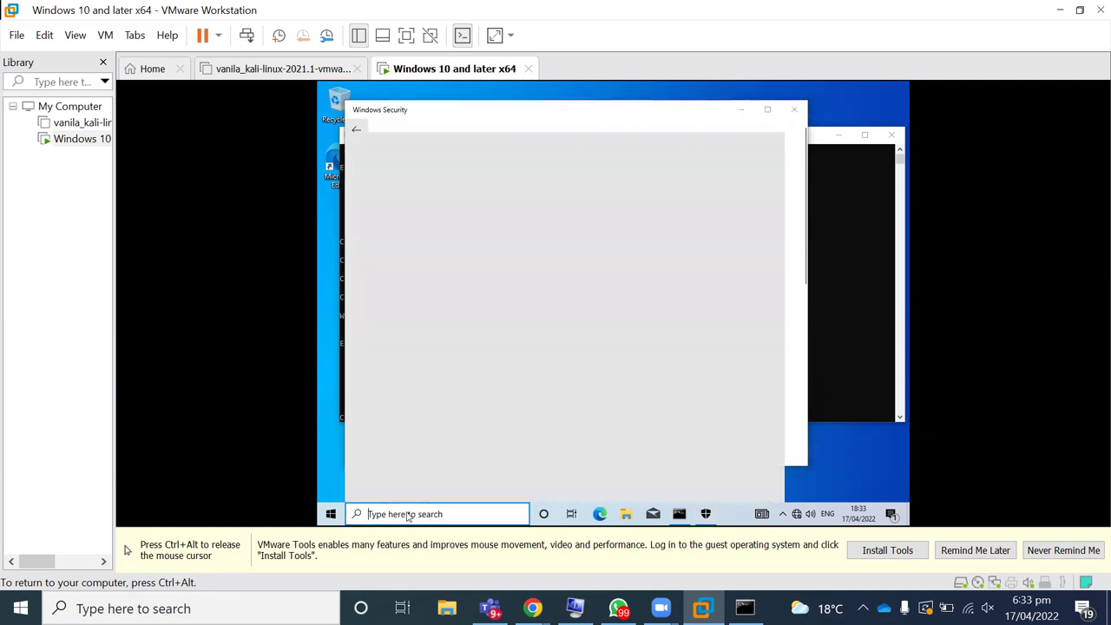
pyautogui.write('wf')
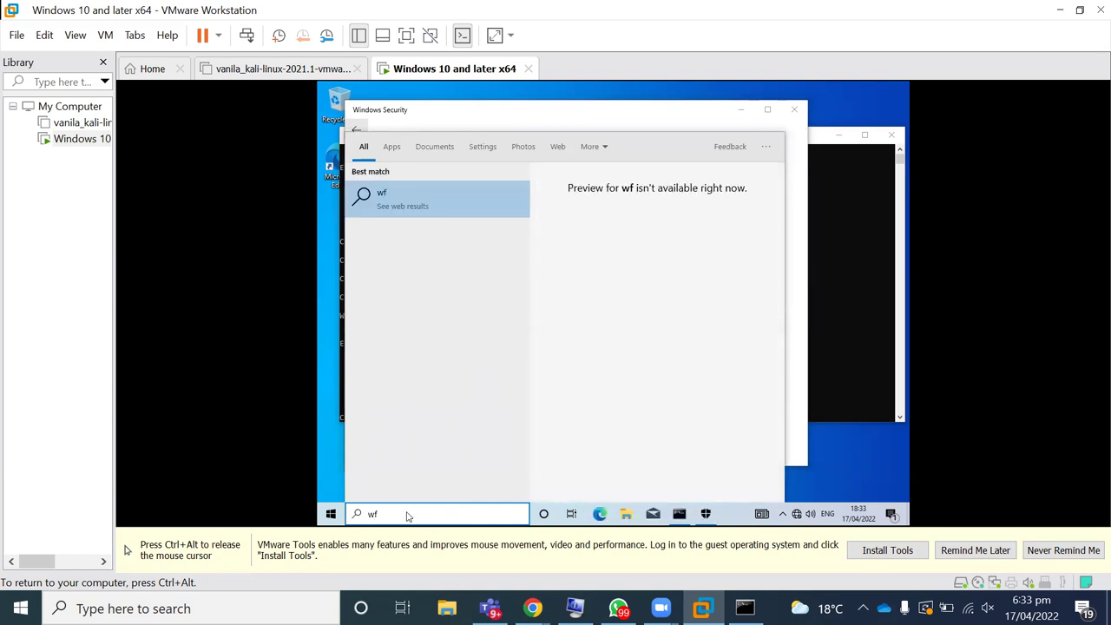
pyautogui.write('.m')
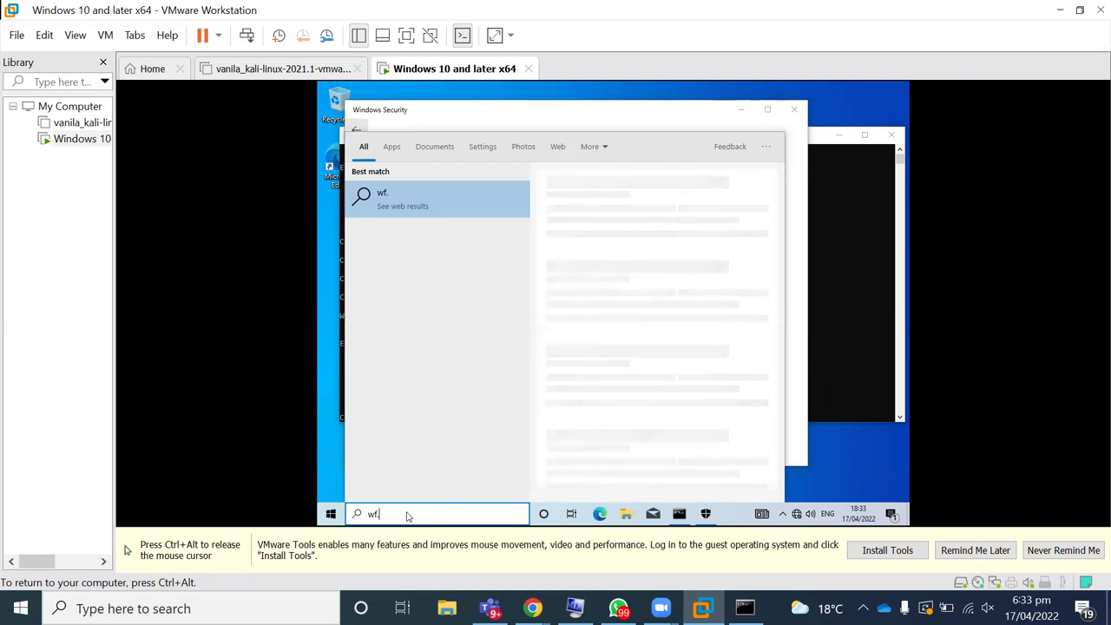
pyautogui.write('st')
pyautogui.press('Escape')
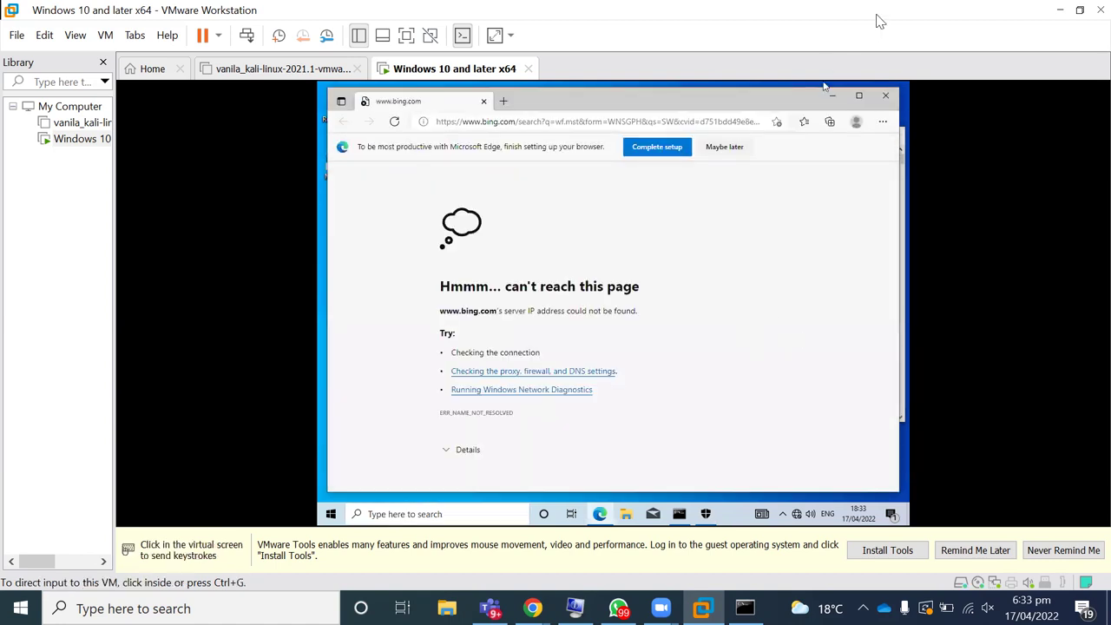
pyautogui.click(894, 87)
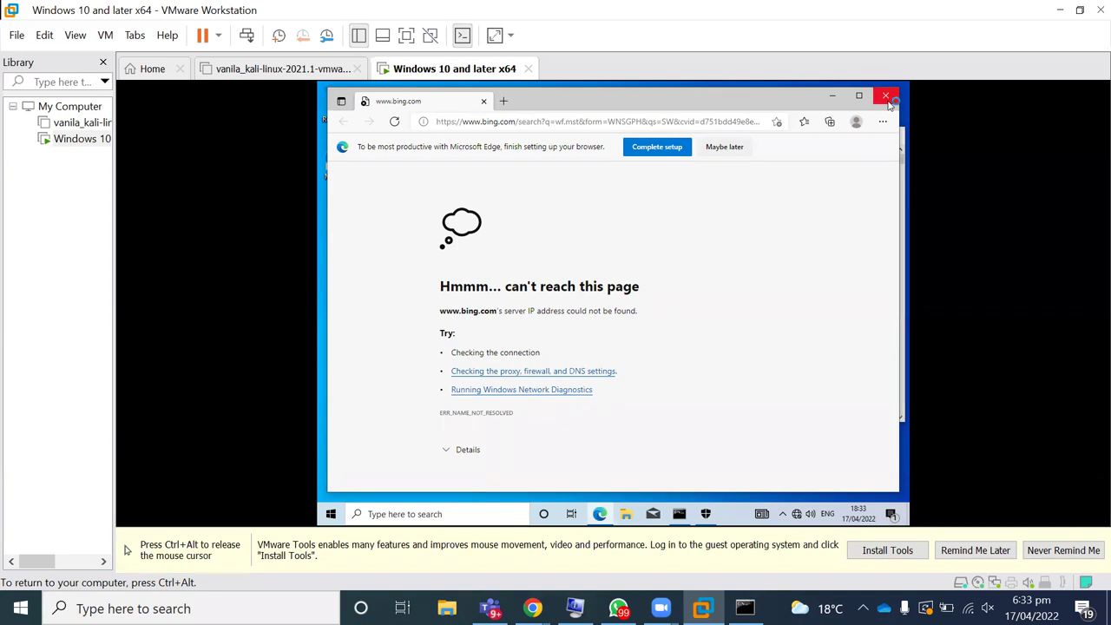
pyautogui.click(887, 97)
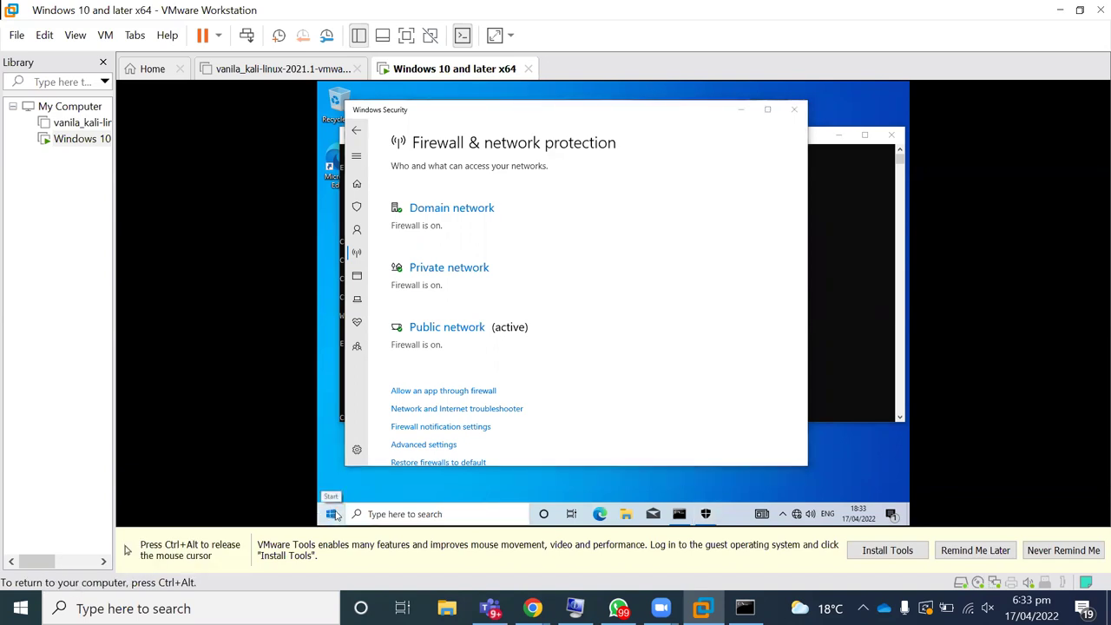
pyautogui.click(333, 514)
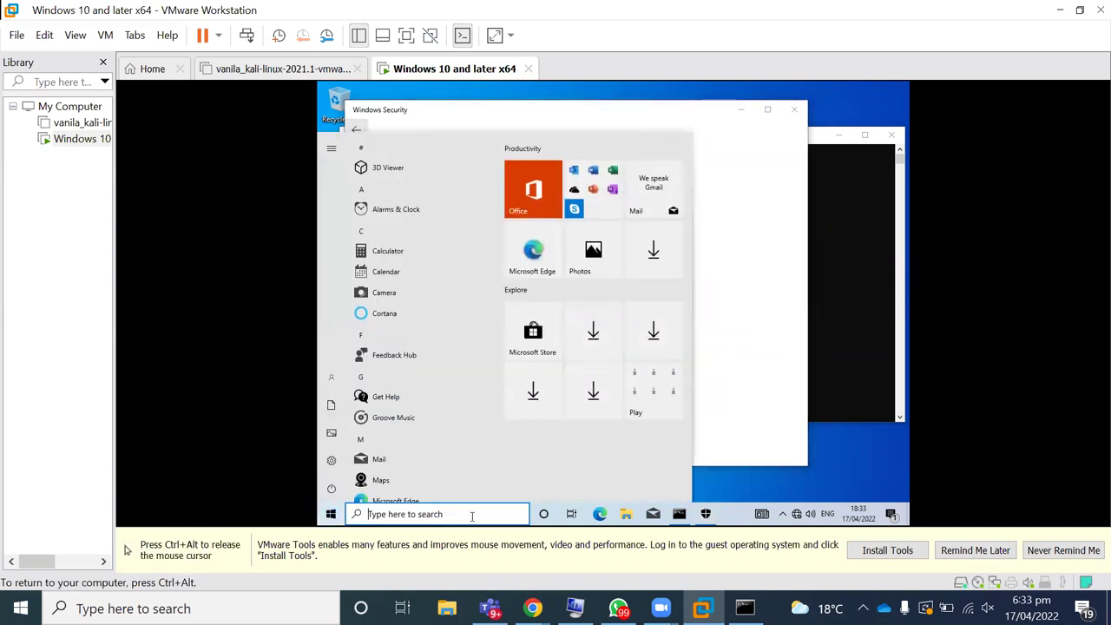
pyautogui.hotkey('ctrl', 'alt')
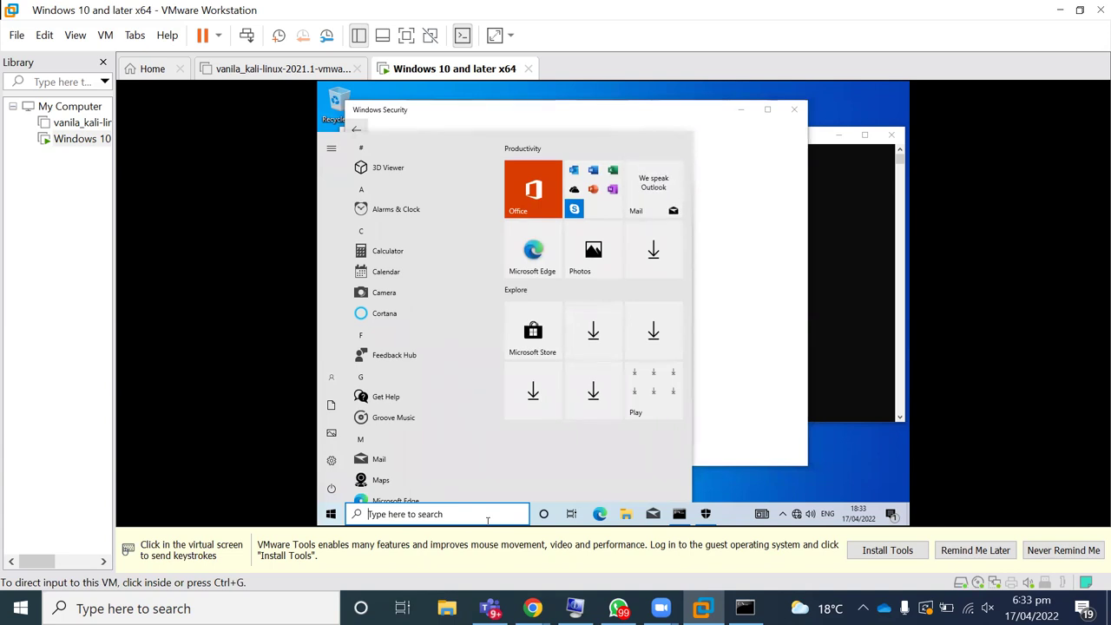
# - Cancel the accidental guest restart, release the mouse, and open the host Run dialog
pyautogui.hotkey('ctrl', 'r')
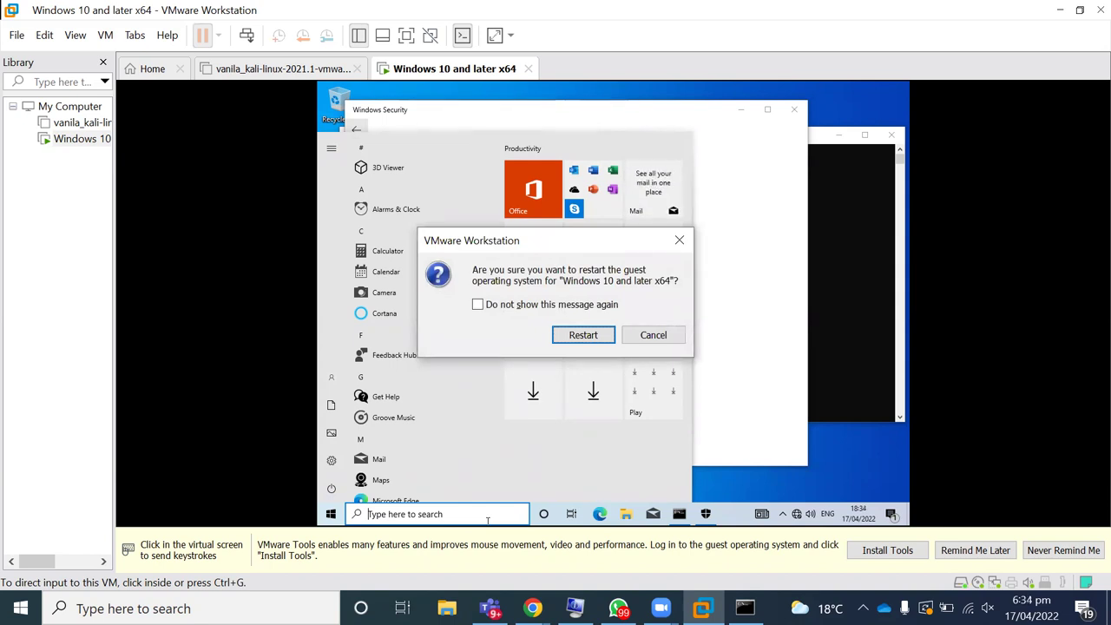
pyautogui.click(655, 339)
pyautogui.hotkey('ctrl', 'alt')
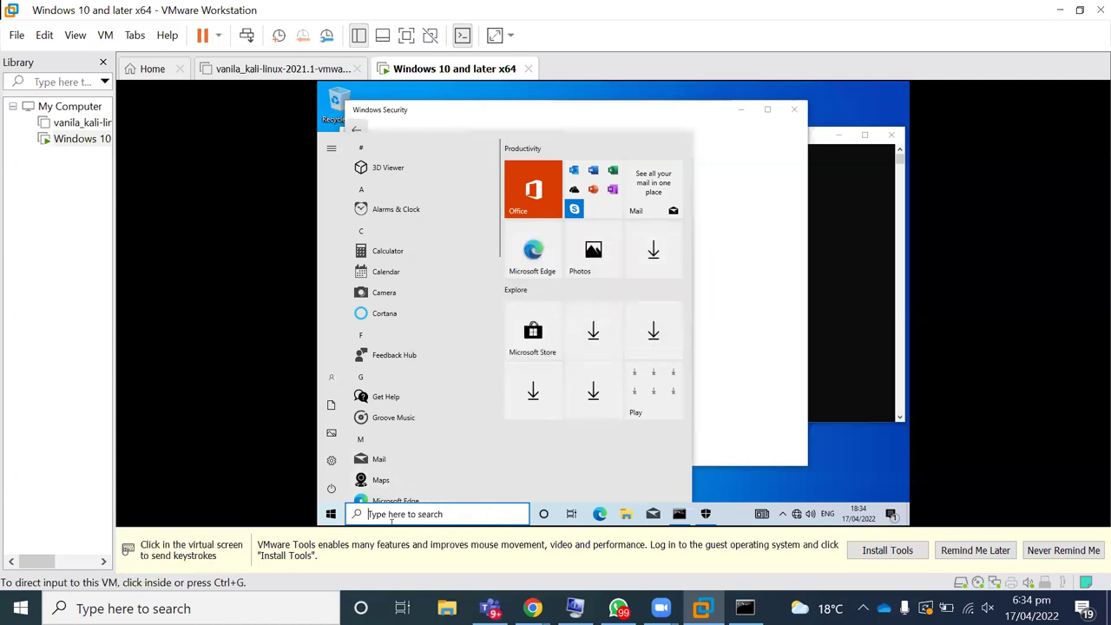
pyautogui.press('super+r')
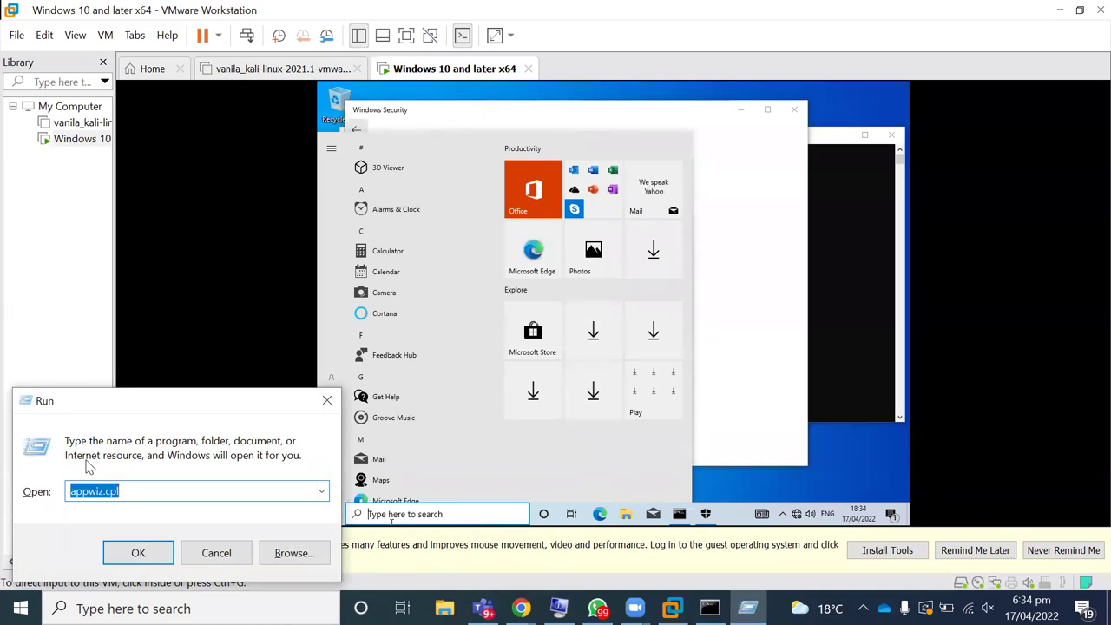
# - Launch wf.msc and show the local computer overview of every firewall profile's status
pyautogui.press('BackSpace')
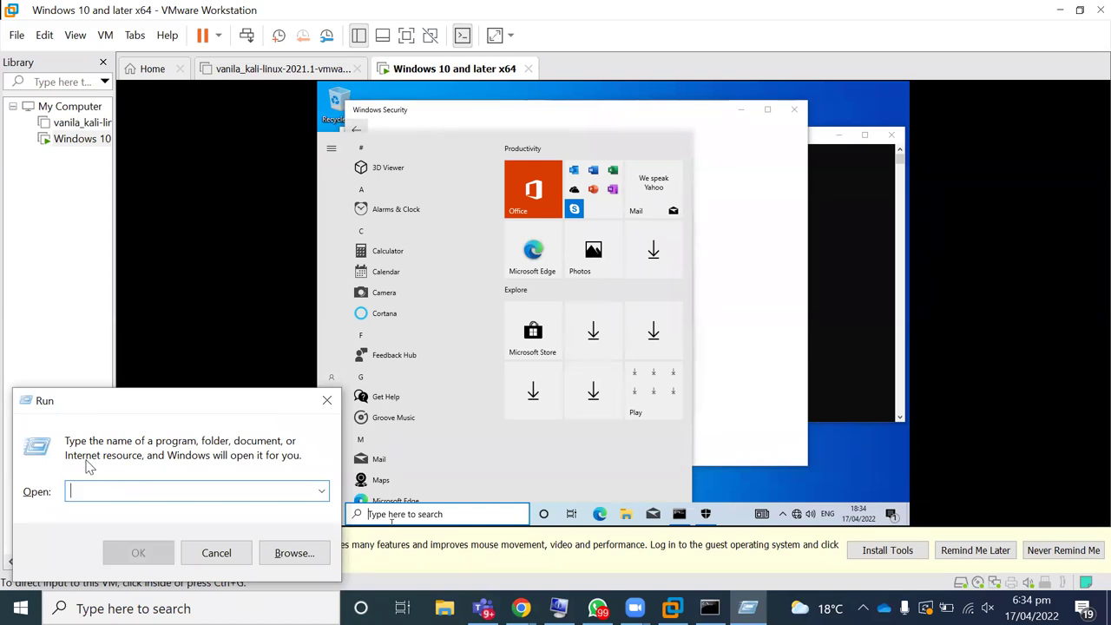
pyautogui.write('mf')
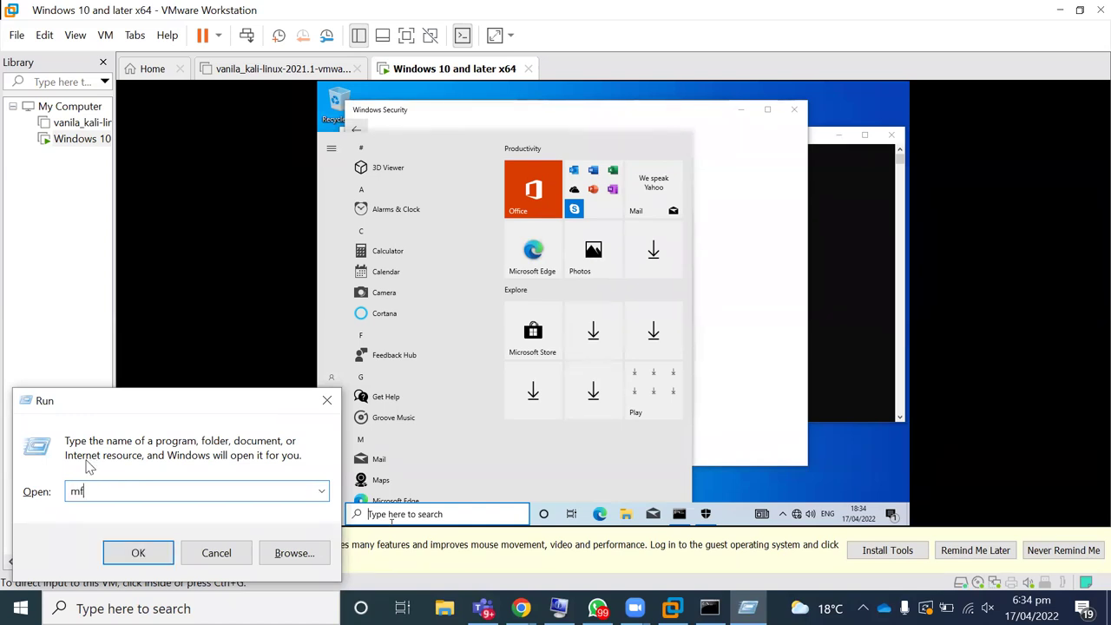
pyautogui.press('BackSpace')
pyautogui.press('BackSpace')
pyautogui.write('wf.msc')
pyautogui.press('Return')
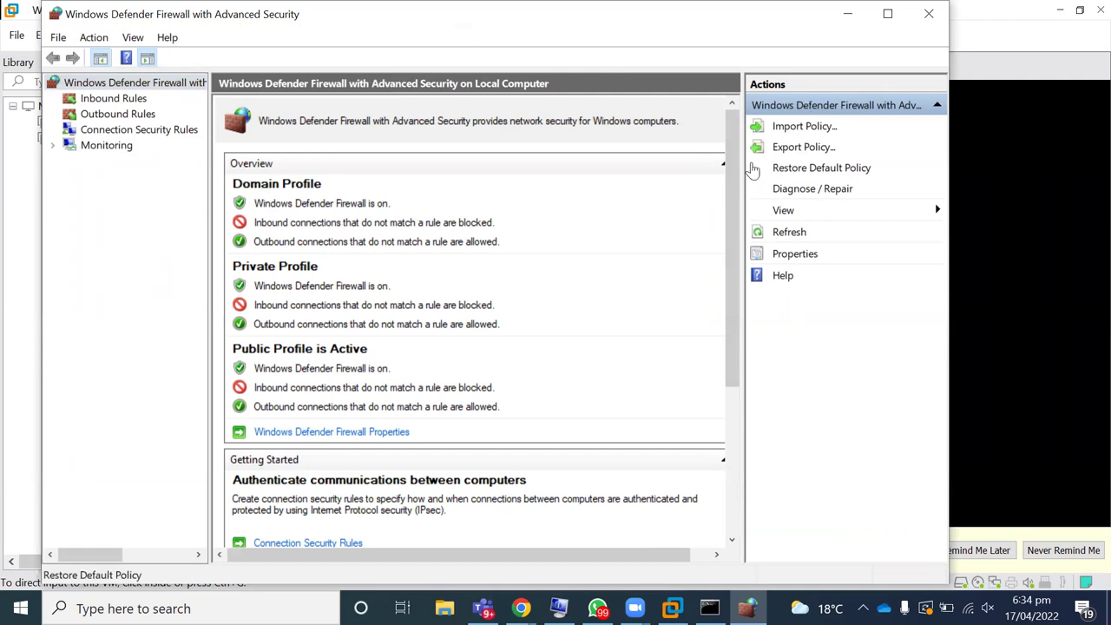
pyautogui.scroll(-3, 695, 338)
pyautogui.scroll(-3, 794, 330)
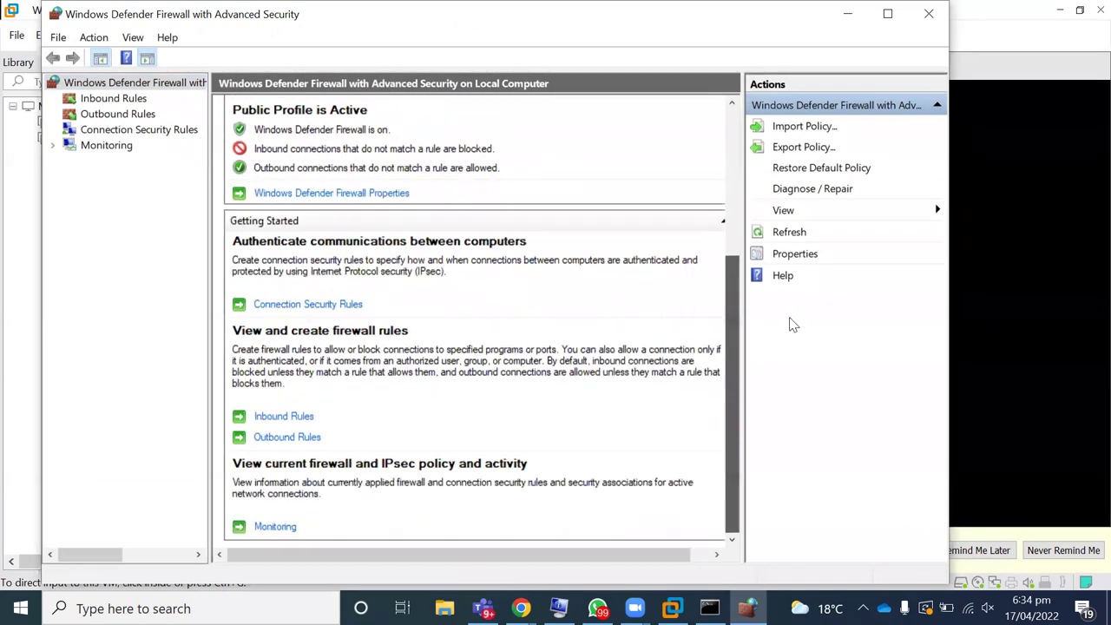
pyautogui.doubleClick(114, 85)
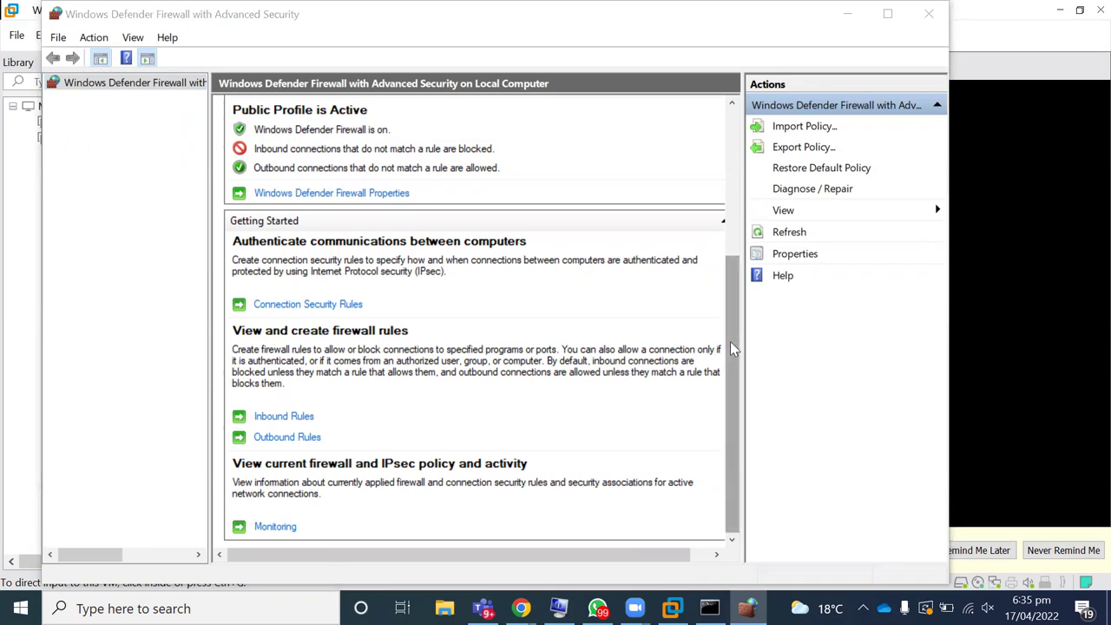
# - Set the firewall state to Off for the Domain and Private profiles
pyautogui.click(374, 193)
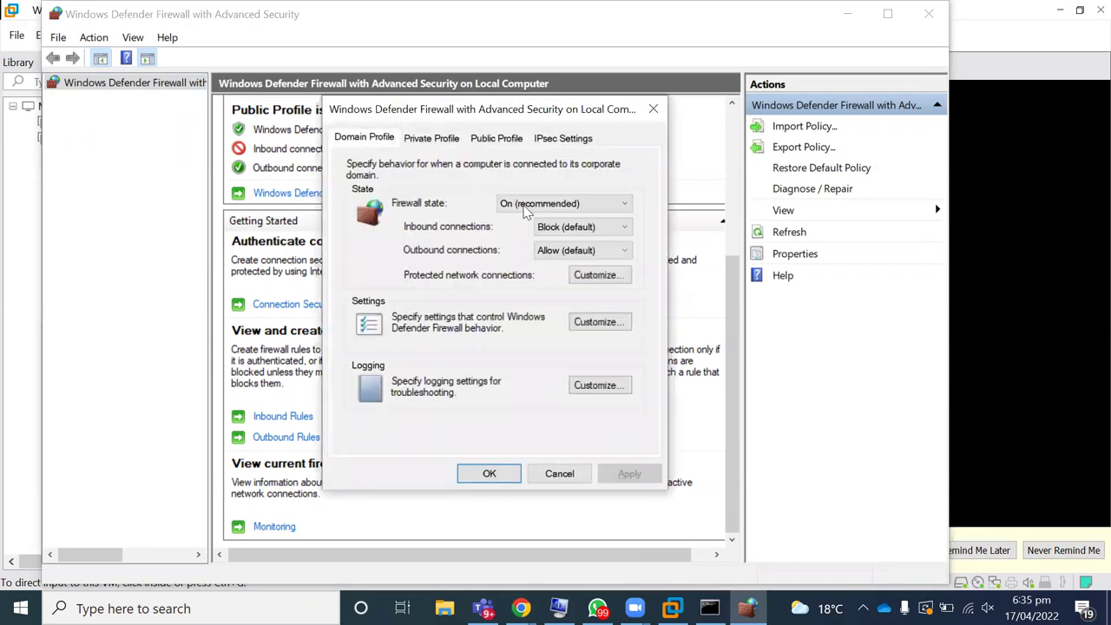
pyautogui.click(531, 205)
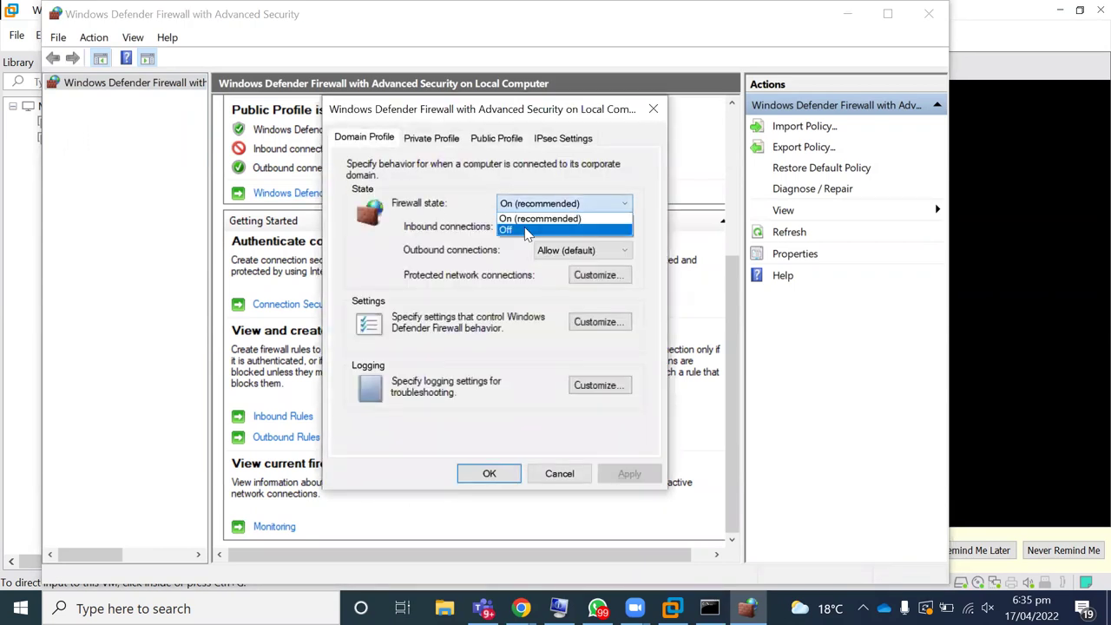
pyautogui.click(521, 230)
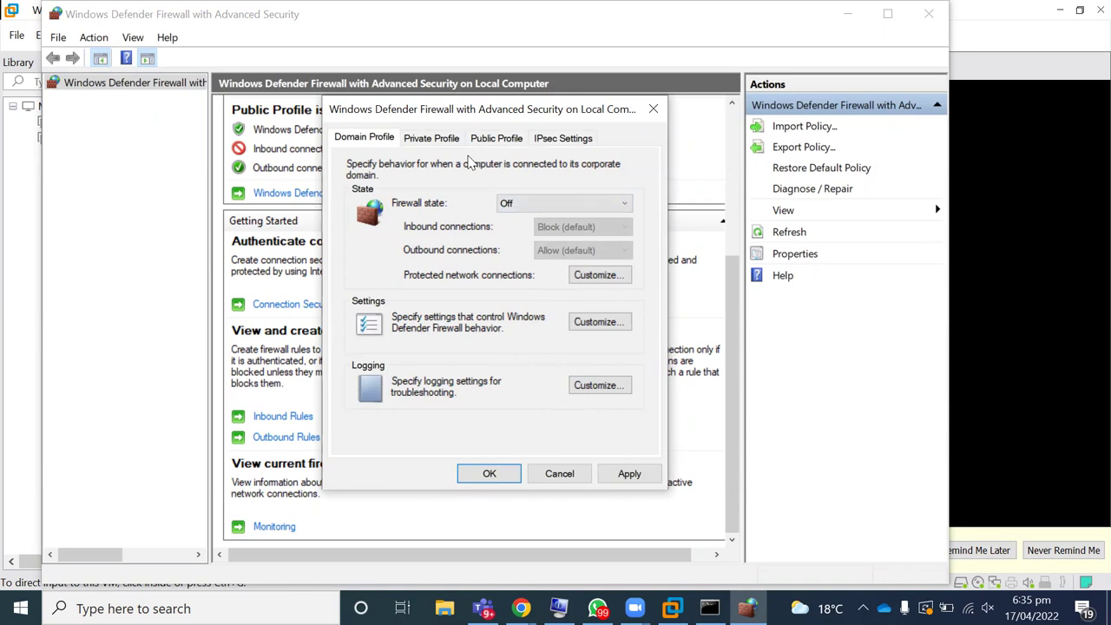
pyautogui.click(427, 139)
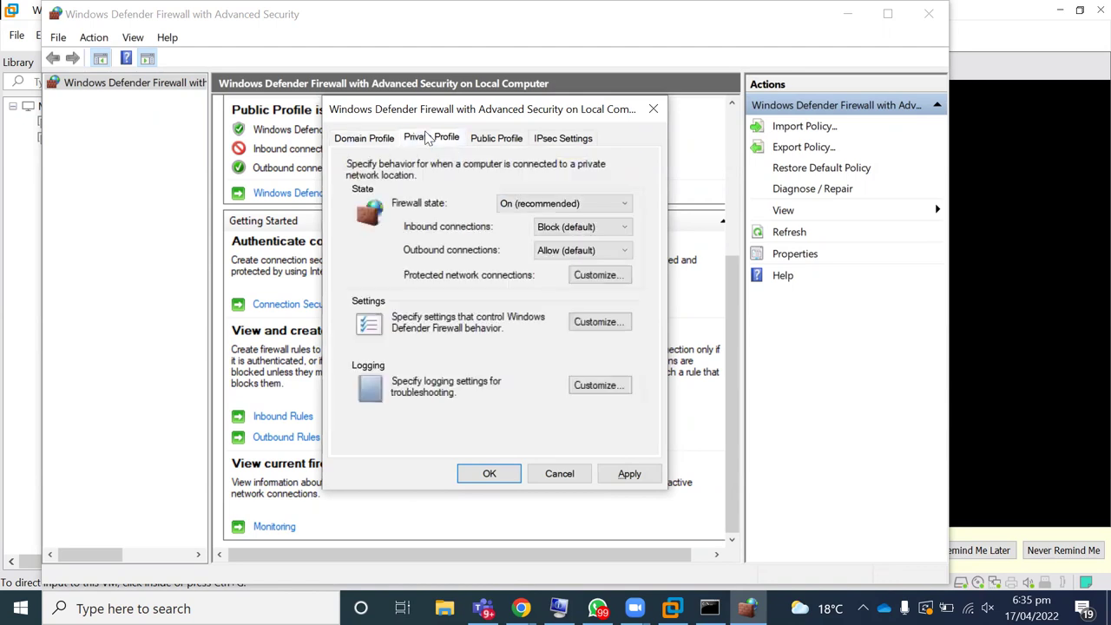
pyautogui.click(521, 203)
pyautogui.click(518, 230)
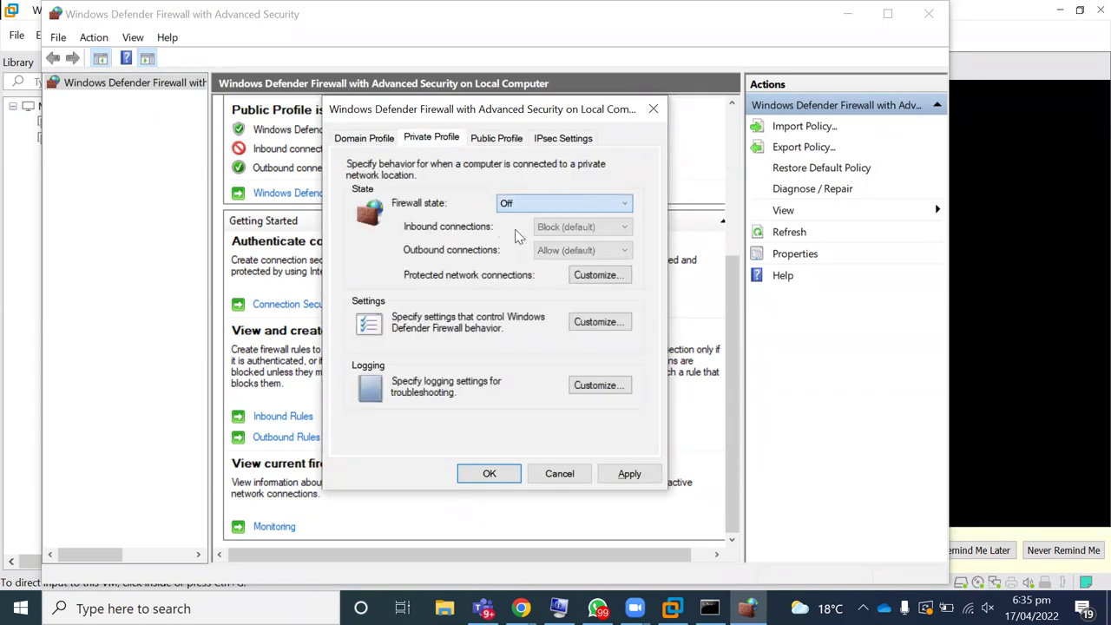
# - Turn the Public profile firewall off, apply the changes, and return to Command Prompt
pyautogui.click(517, 141)
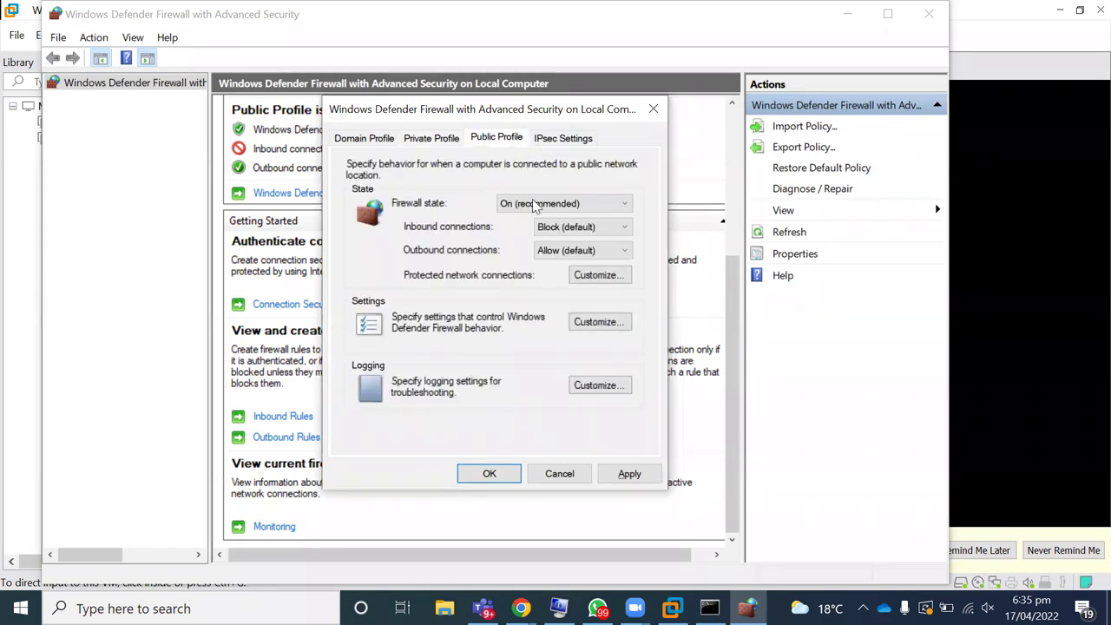
pyautogui.click(533, 205)
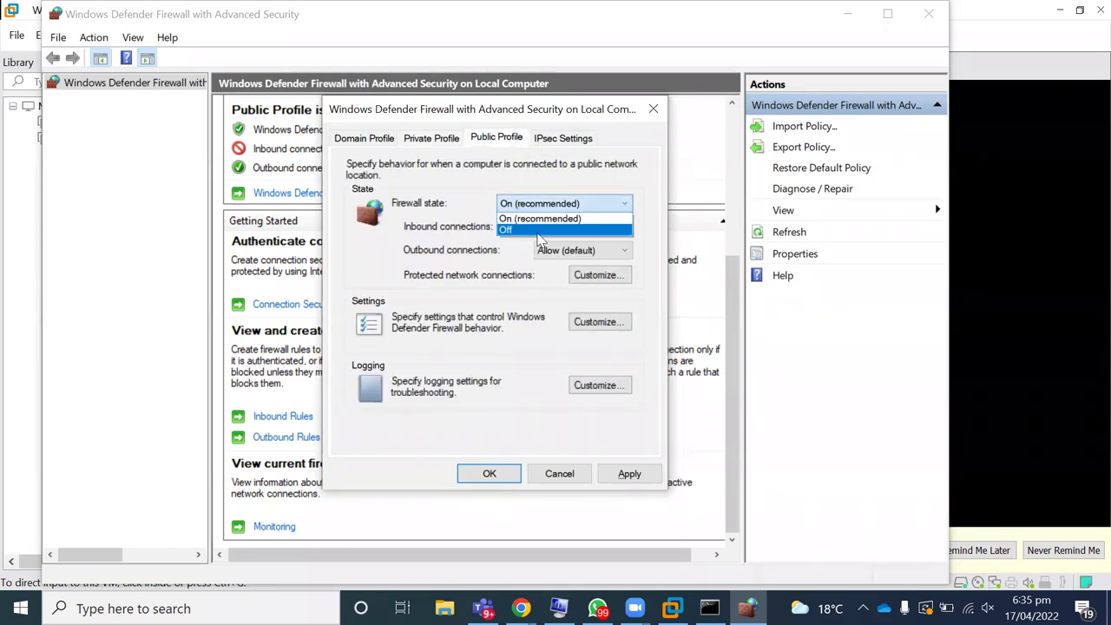
pyautogui.click(539, 231)
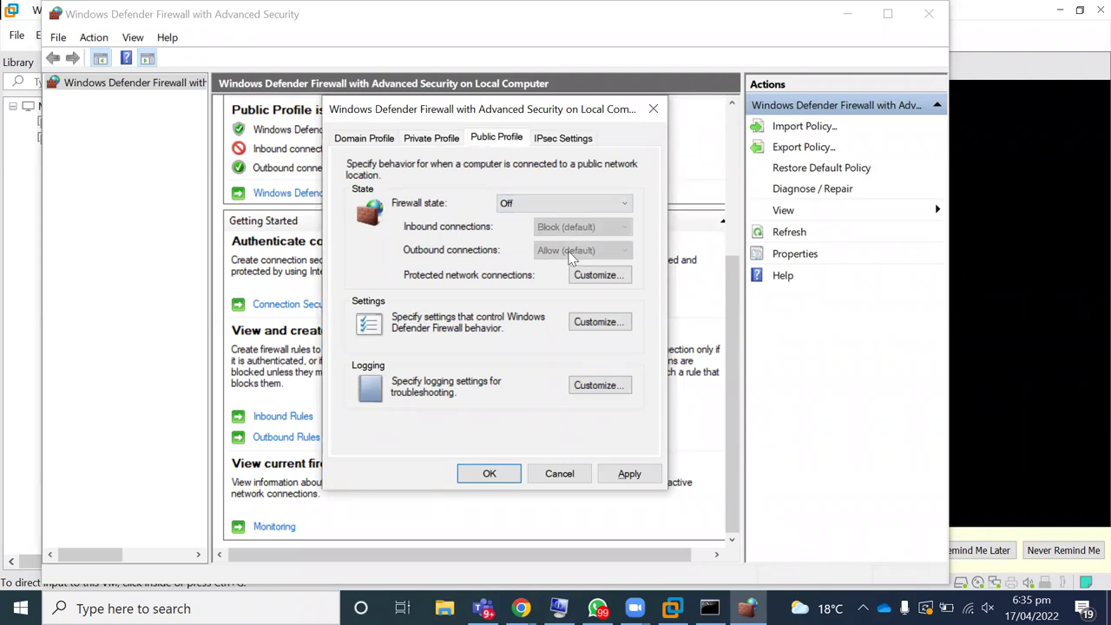
pyautogui.click(629, 474)
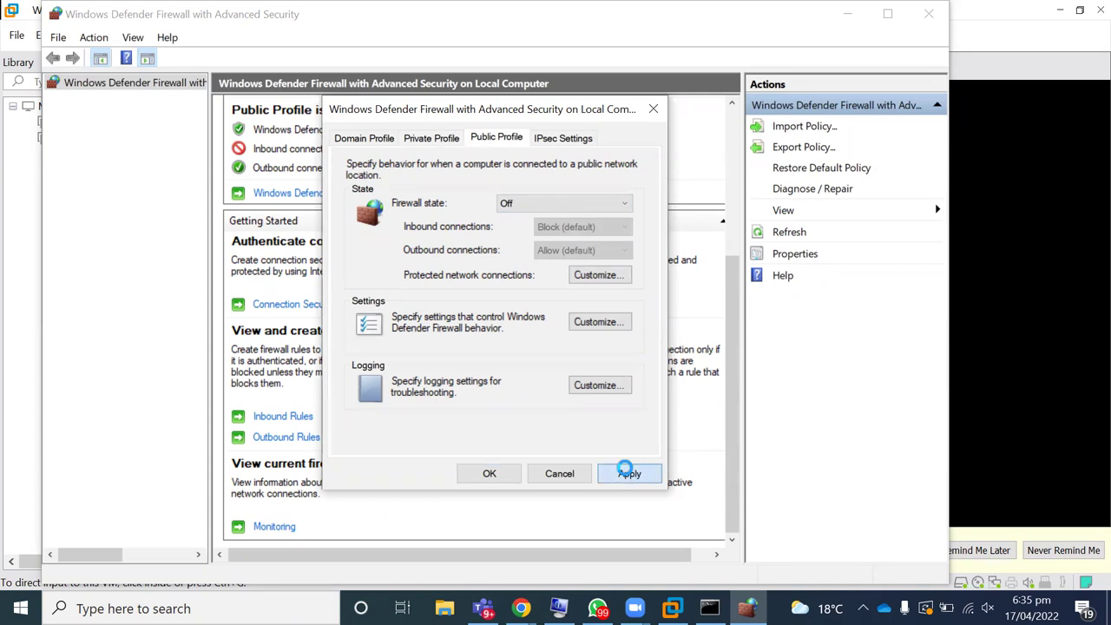
pyautogui.click(482, 479)
pyautogui.moveTo(710, 608)
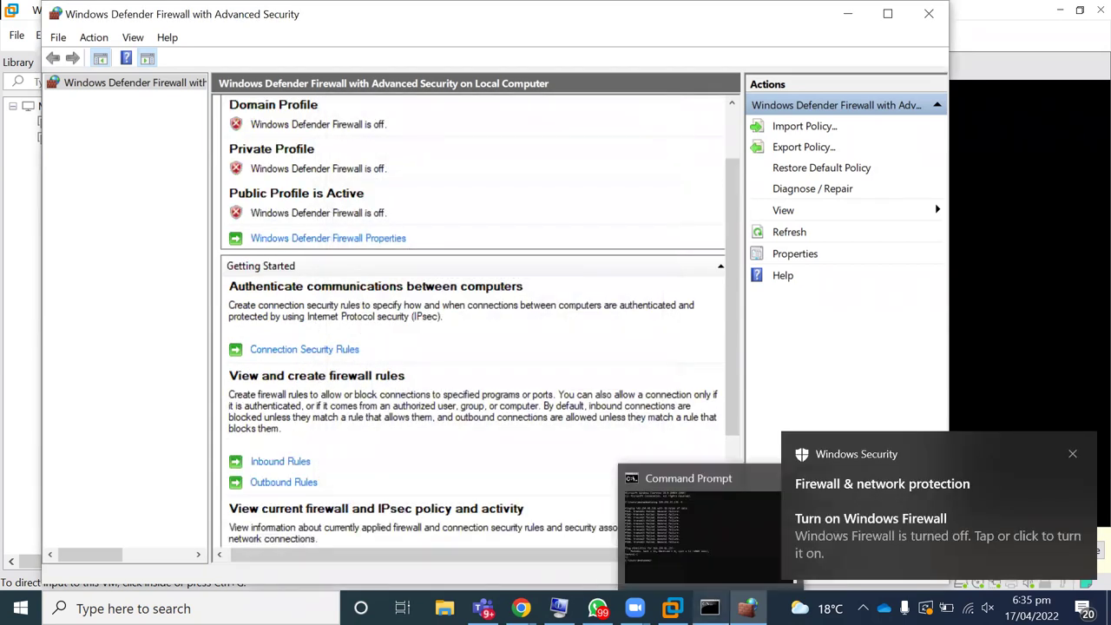
pyautogui.click(702, 556)
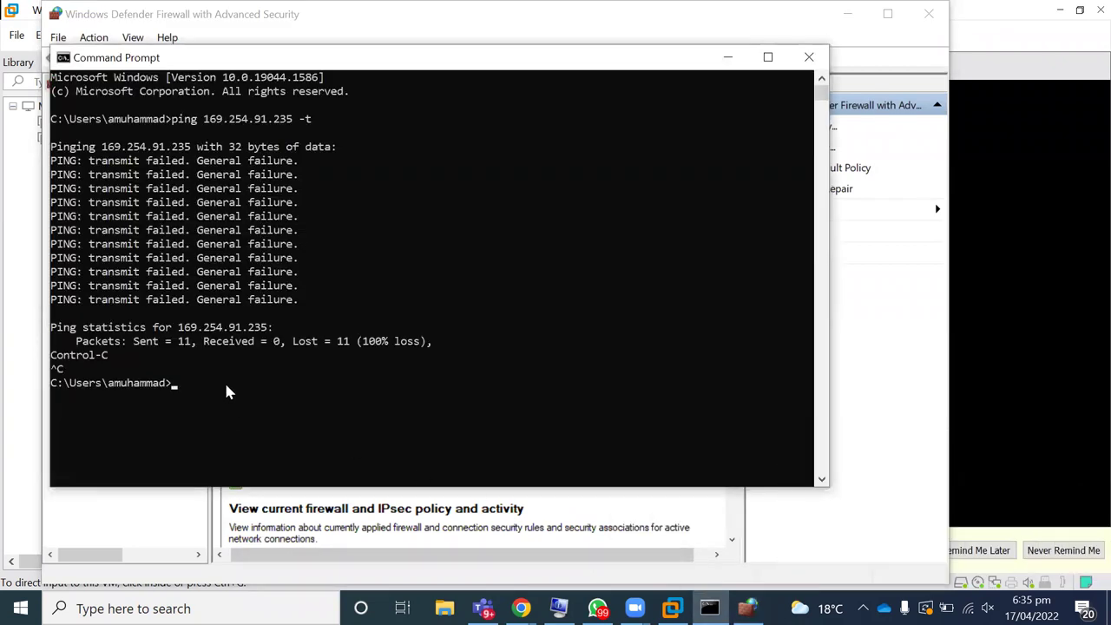
# - Rerun the continuous ping to 169.254.91.235, then stop it after it keeps failing
pyautogui.write('ping')
pyautogui.press('Up')
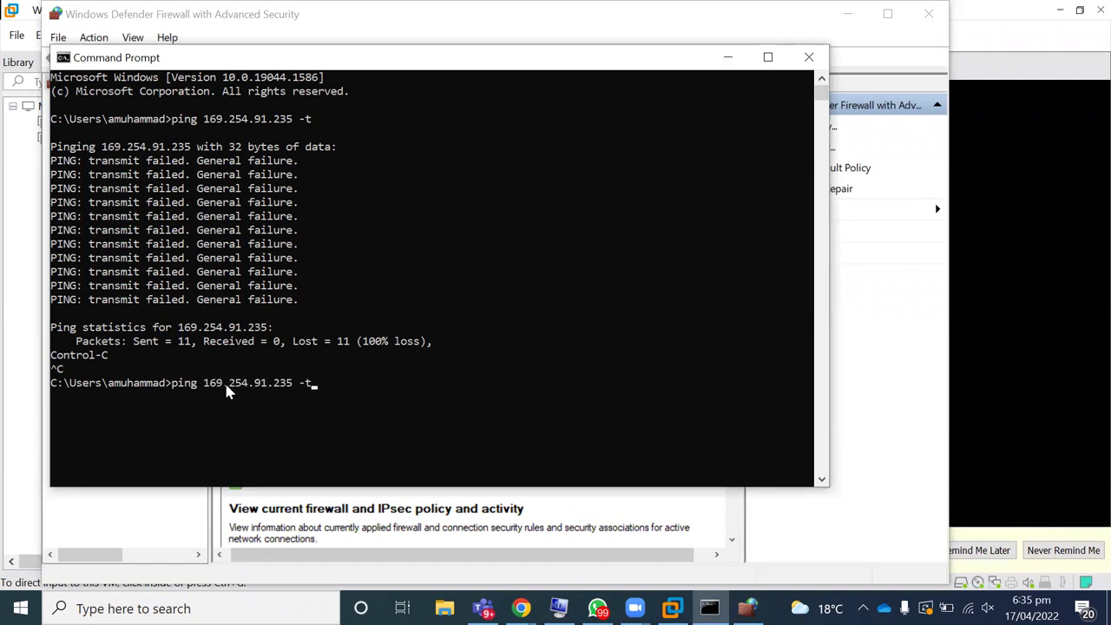
pyautogui.press('Return')
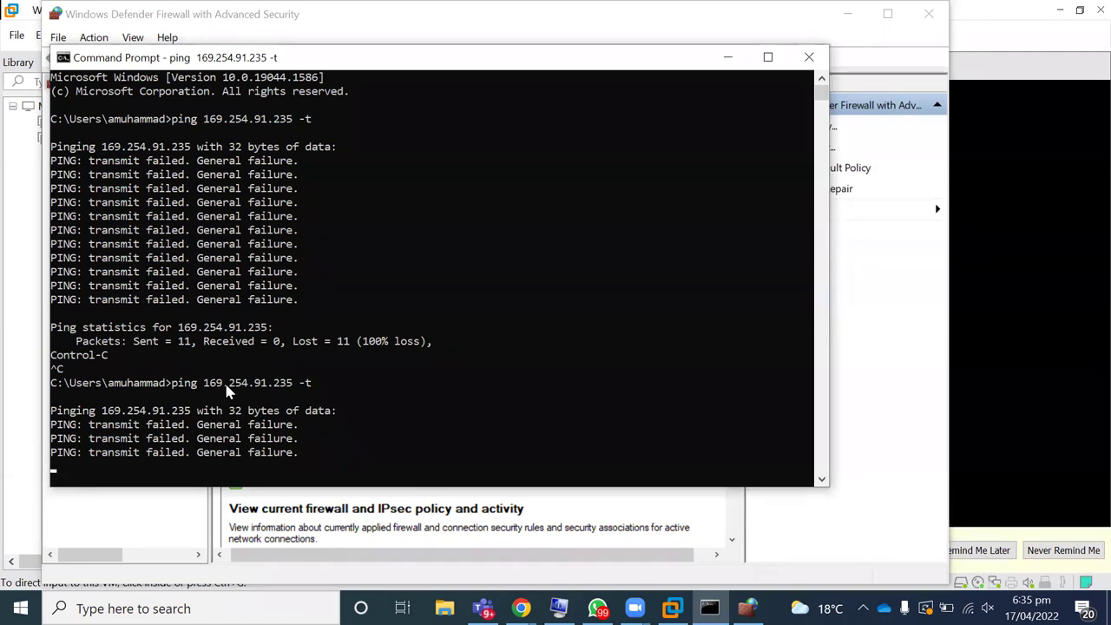
pyautogui.hotkey('ctrl', 'c')
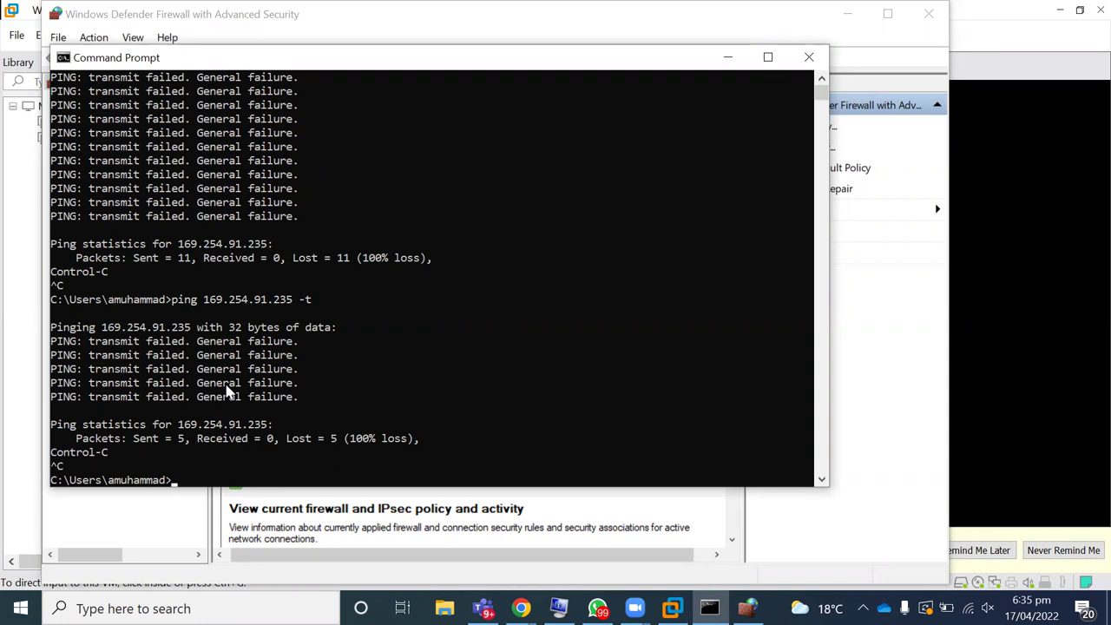
# - Switch to the Windows 10 virtual machine and give it input control
pyautogui.click(905, 432)
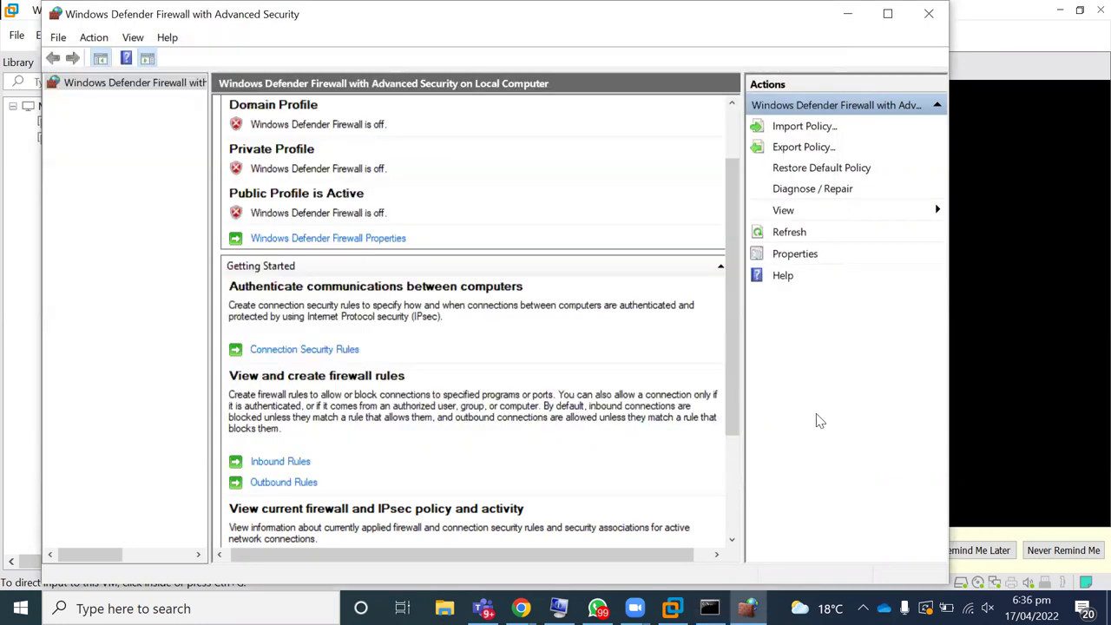
pyautogui.moveTo(729, 316); pyautogui.dragTo(712, 405)
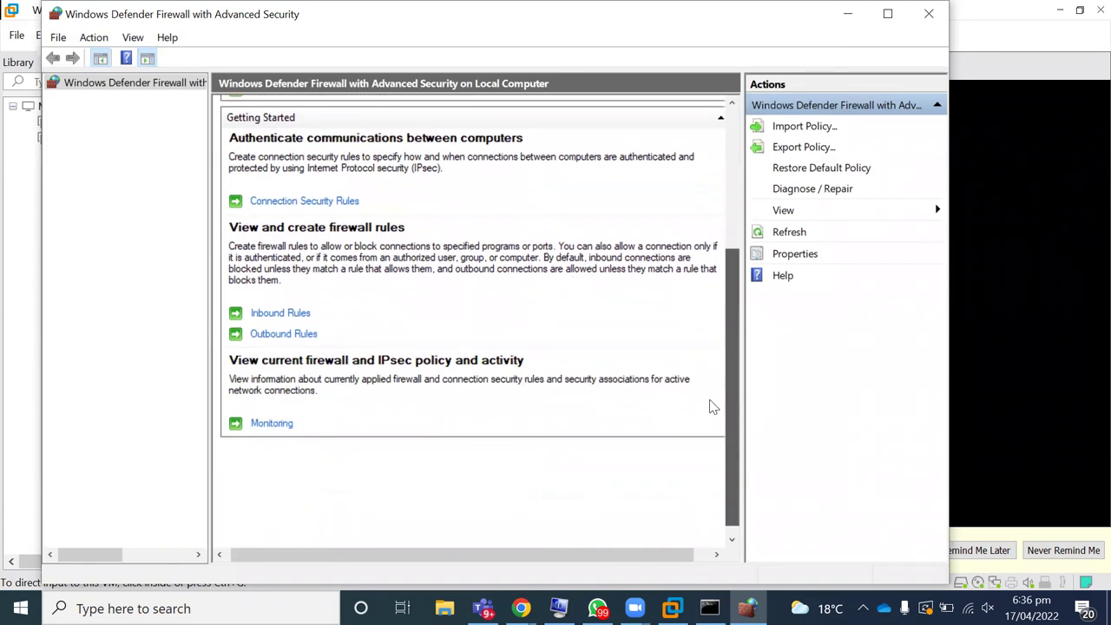
pyautogui.click(1002, 248)
pyautogui.click(995, 270)
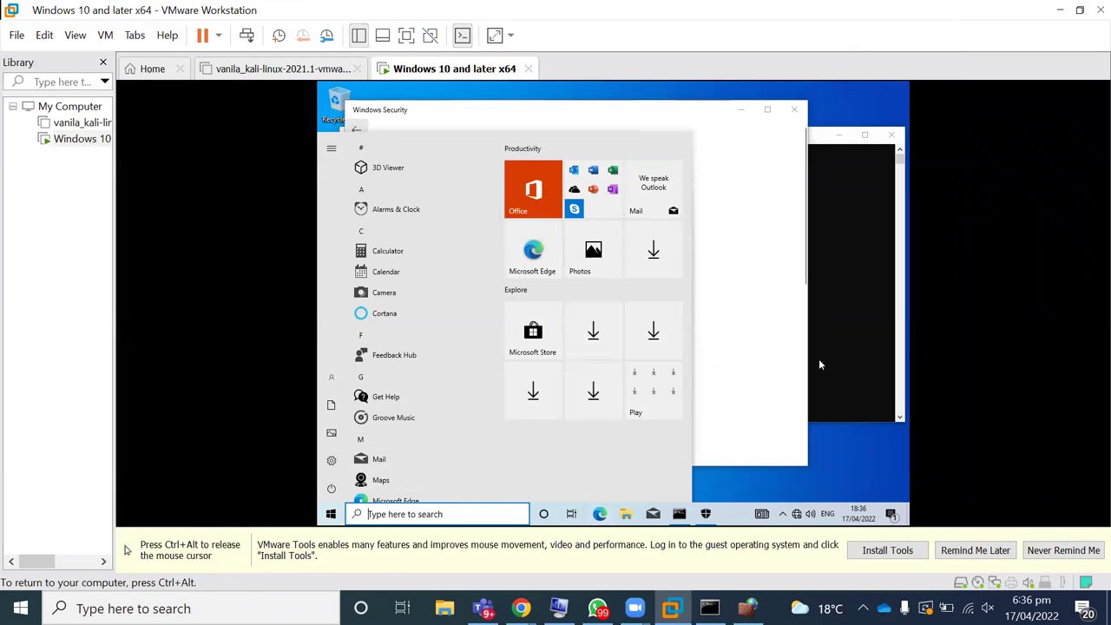
# - Run ipconfig in the guest, showing IPv4 169.254.91.235 with no default gateway
pyautogui.click(863, 347)
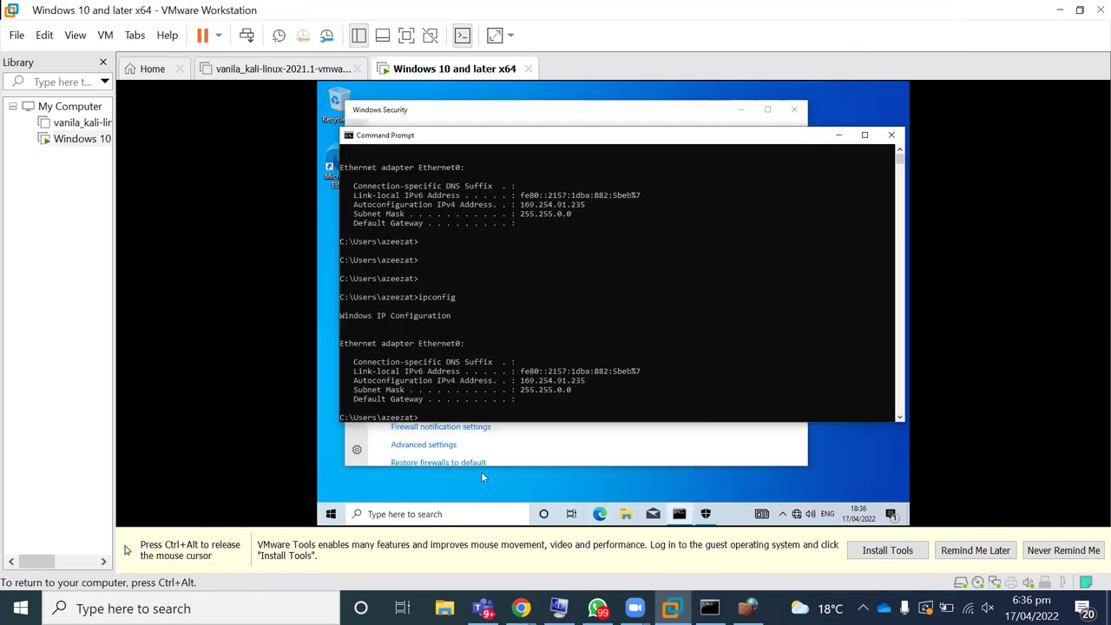
pyautogui.write('ipconfig')
pyautogui.press('Return')
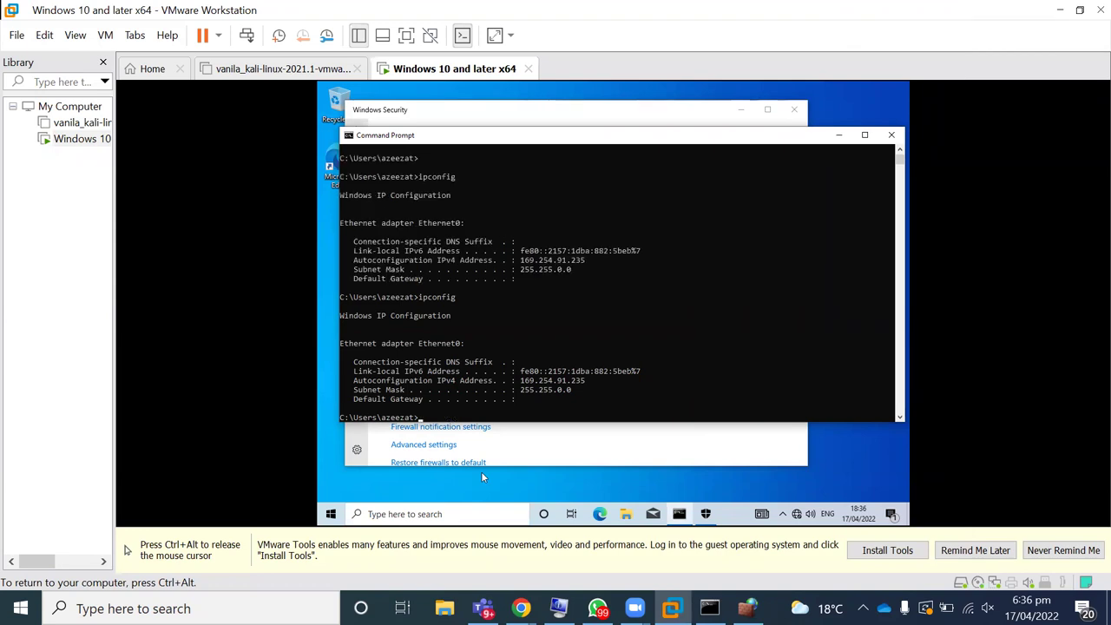
pyautogui.hotkey('ctrl', 'alt')
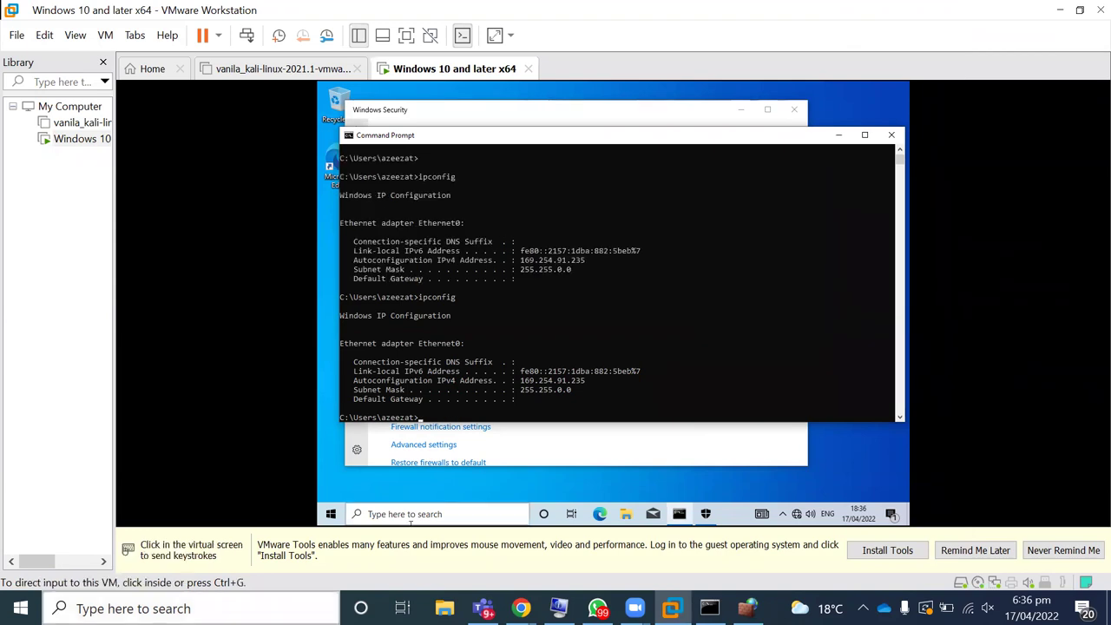
pyautogui.click(411, 525)
pyautogui.hotkey('ctrl', 'alt')
pyautogui.click(781, 521)
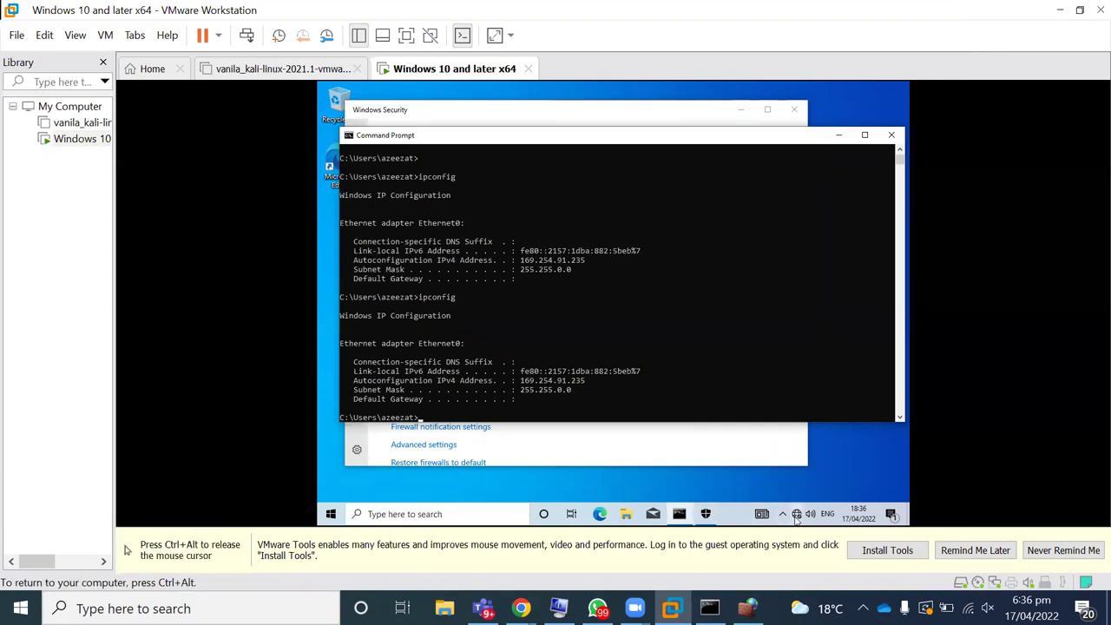
pyautogui.moveTo(797, 518)
pyautogui.hotkey('ctrl', 'alt')
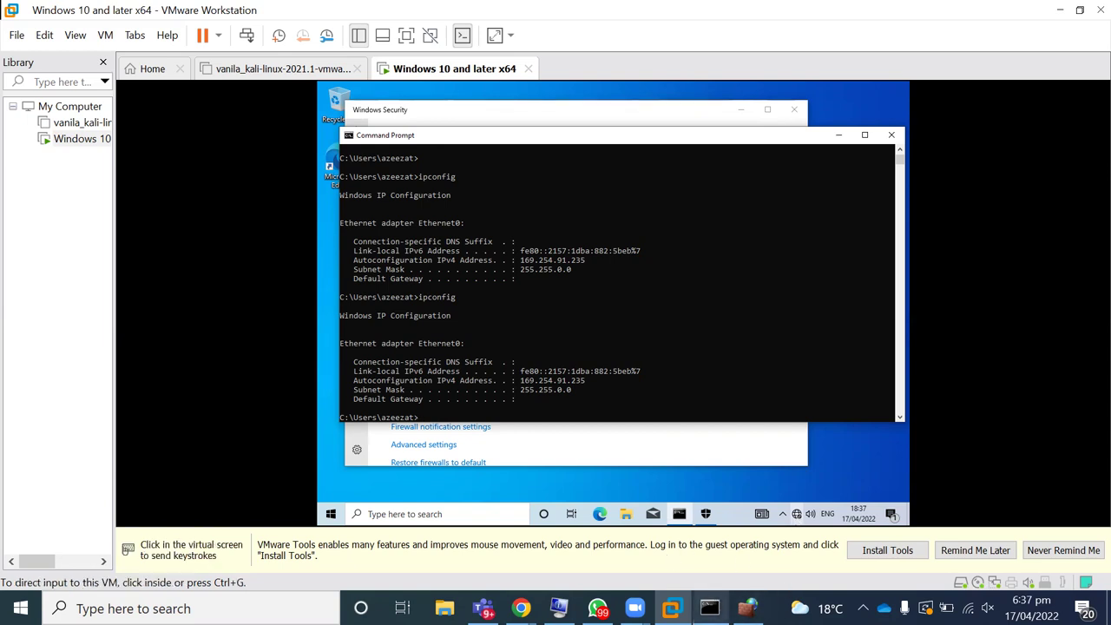
# - Run ipconfig in the host Command Prompt to list its IPv4 addresses
pyautogui.click(710, 608)
pyautogui.write('ipconfig')
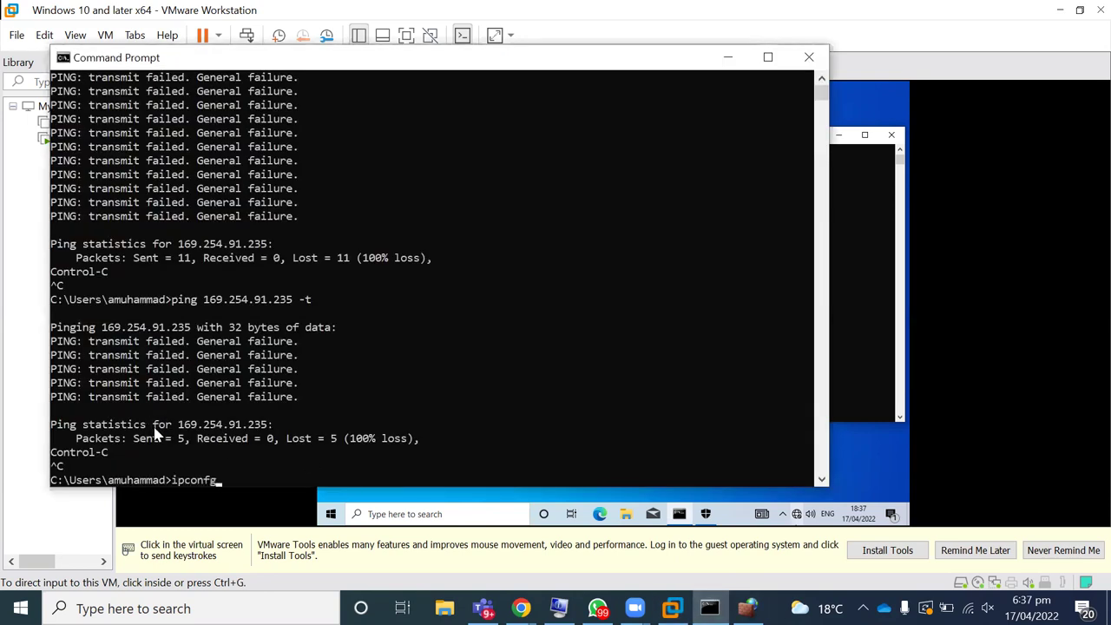
pyautogui.press('BackSpace')
pyautogui.write('ig')
pyautogui.press('Return')
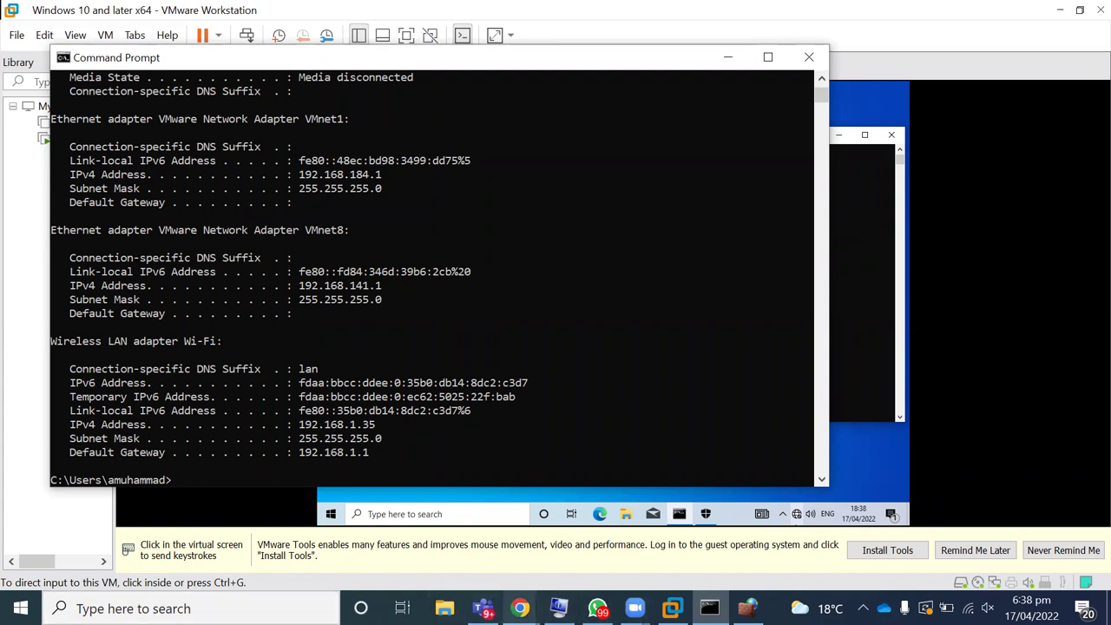
# - Return to the Nessus new scan form and begin filling in the Targets field
pyautogui.moveTo(520, 608)
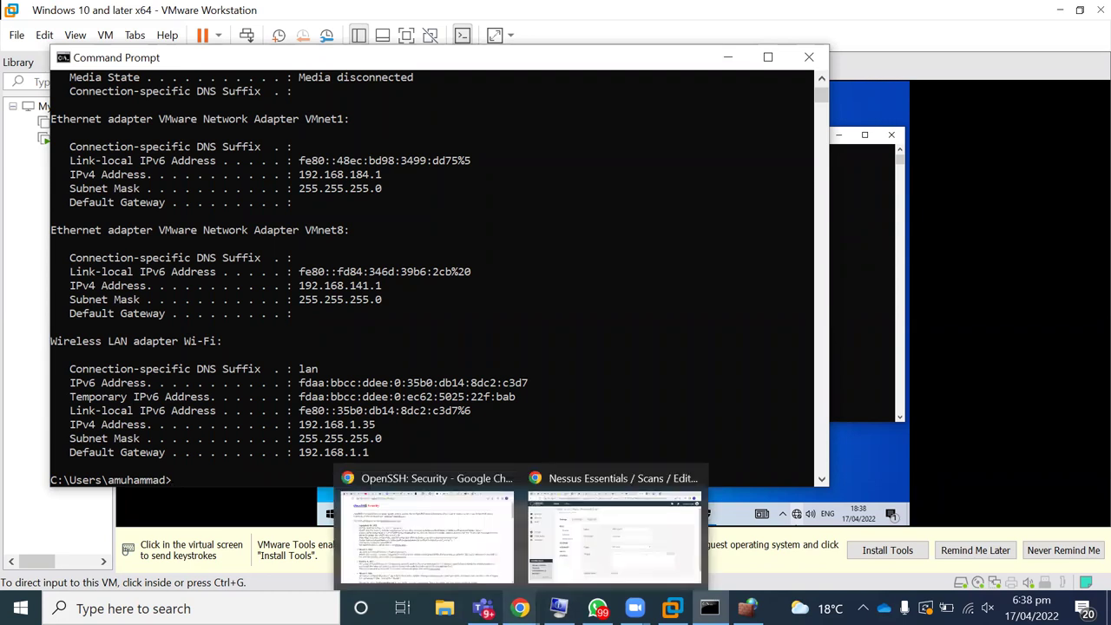
pyautogui.click(584, 541)
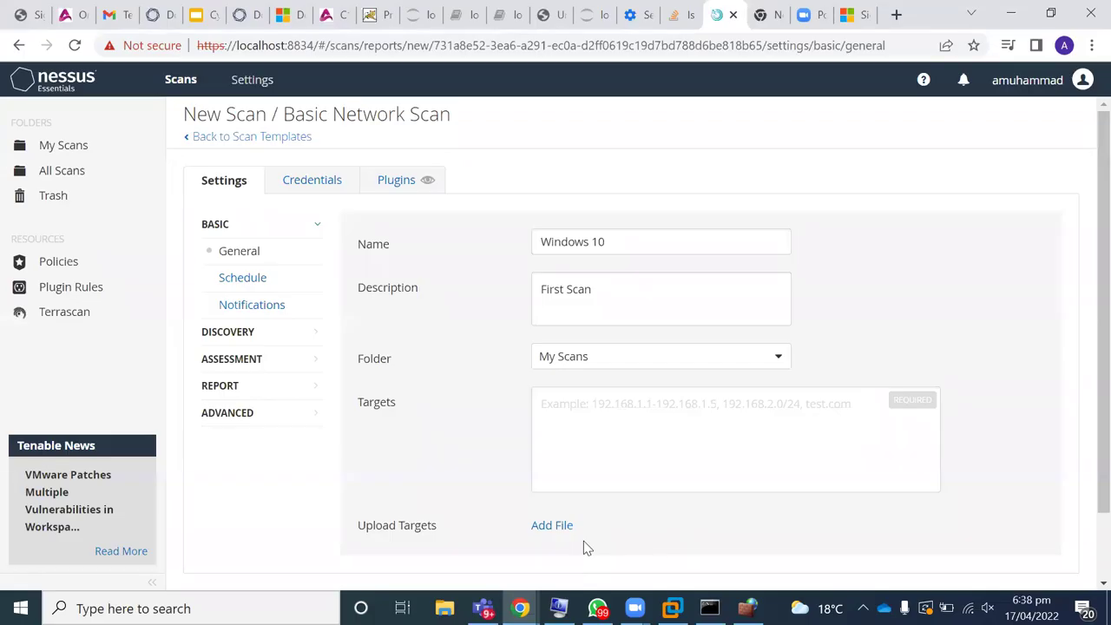
pyautogui.click(580, 417)
pyautogui.write('192')
pyautogui.press('BackSpace')
pyautogui.press('BackSpace')
pyautogui.press('BackSpace')
# - Recheck the host Wi-Fi address 192.168.1.35 in Command Prompt, then minimize it
pyautogui.moveTo(709, 606)
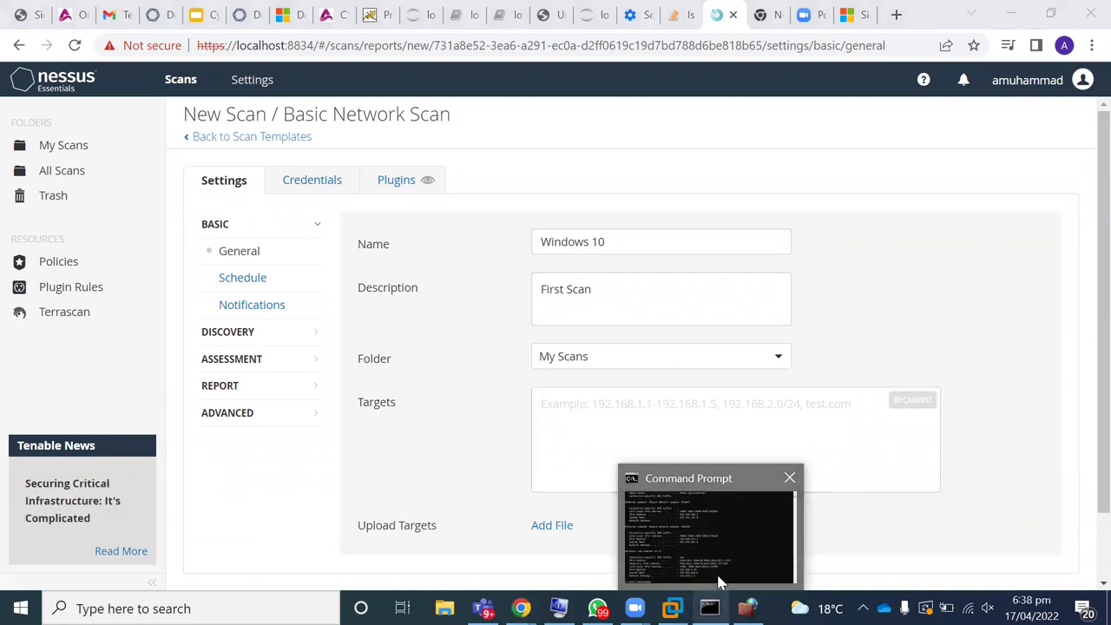
pyautogui.click(719, 582)
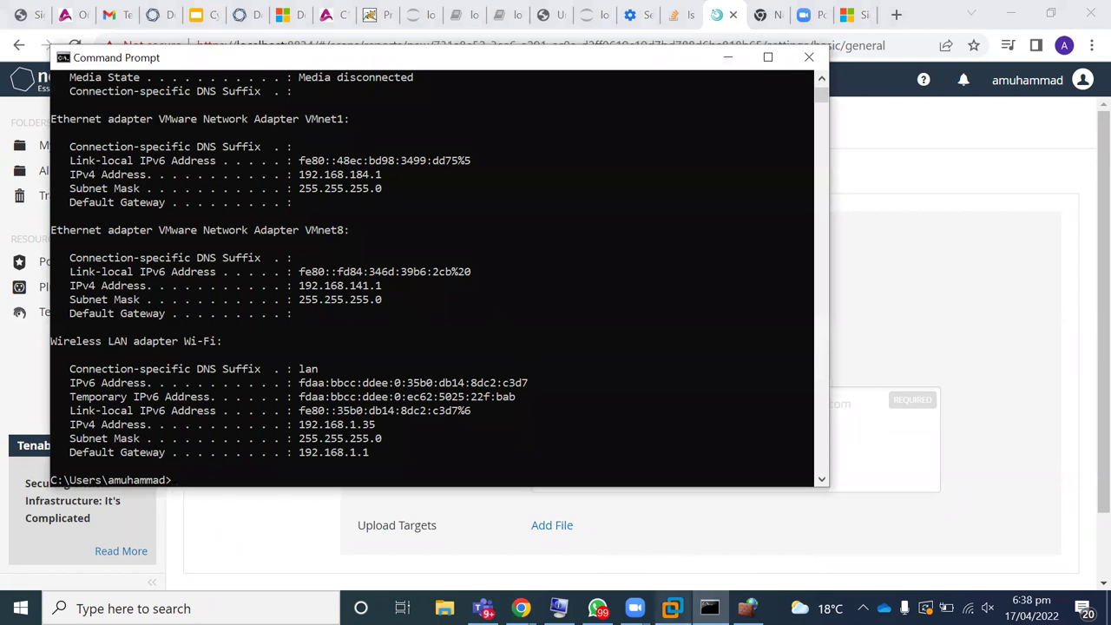
pyautogui.moveTo(709, 608)
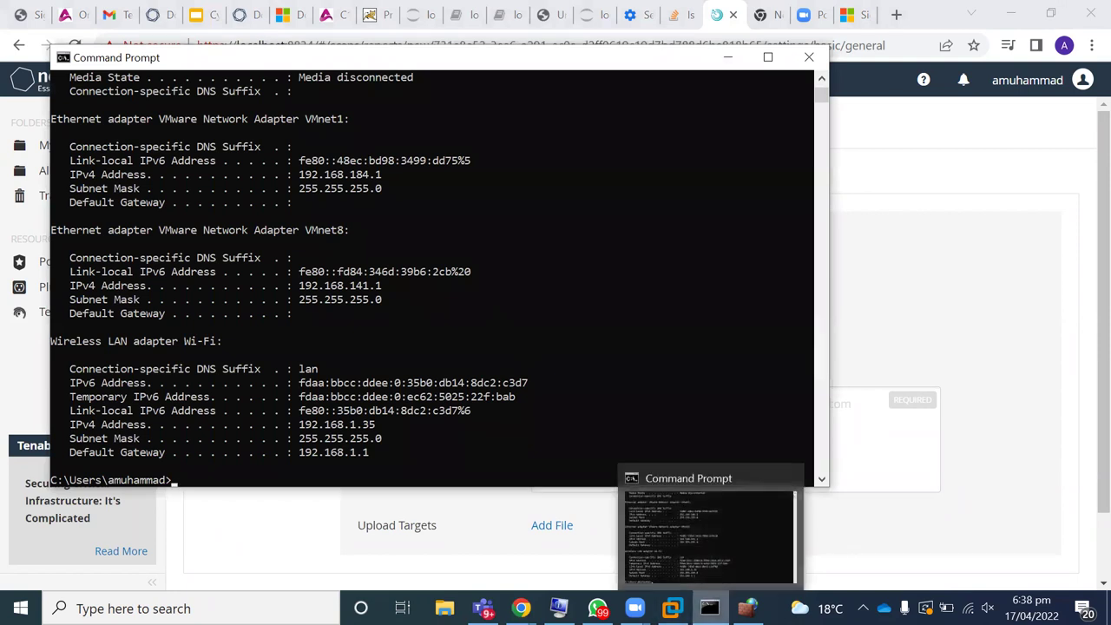
pyautogui.click(709, 608)
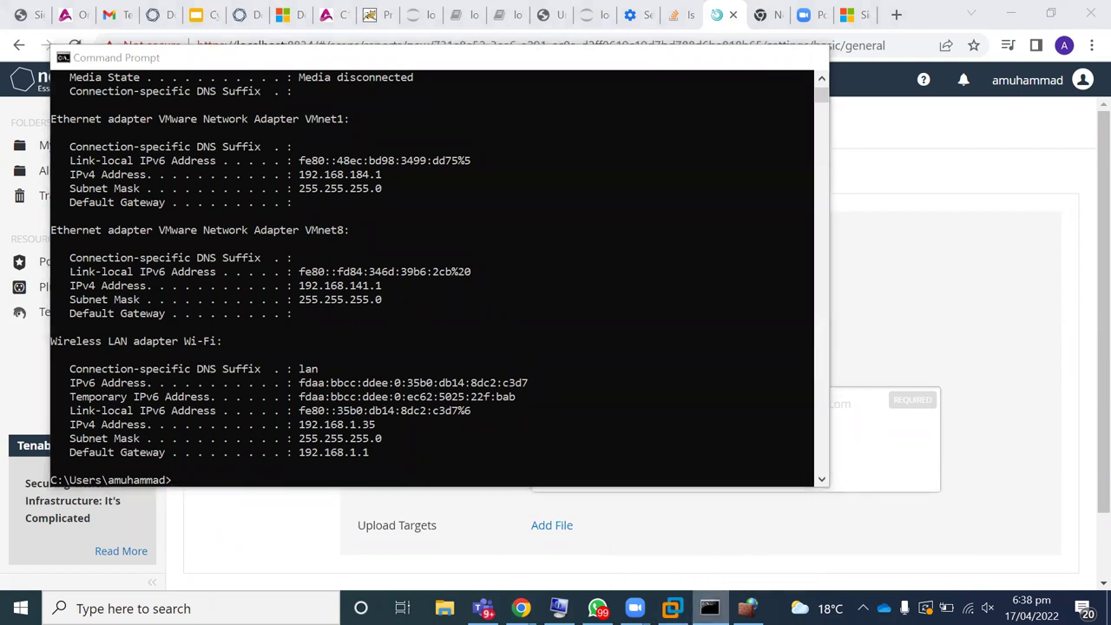
# - Enter 192.168.1.35 as the Windows 10 scan's target
pyautogui.write('1')
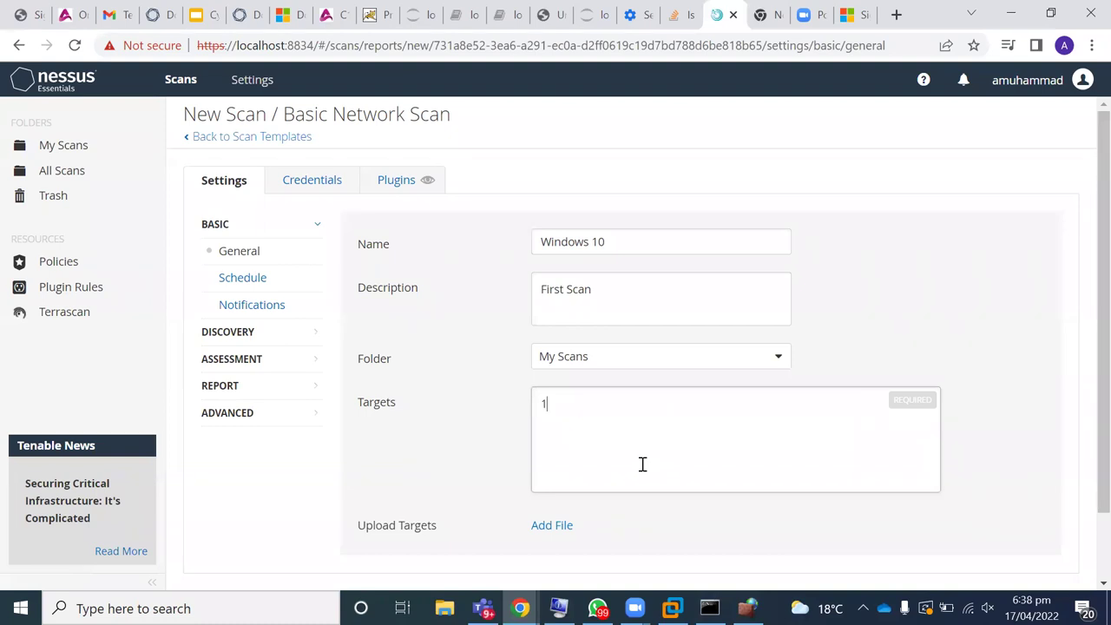
pyautogui.write('92.1')
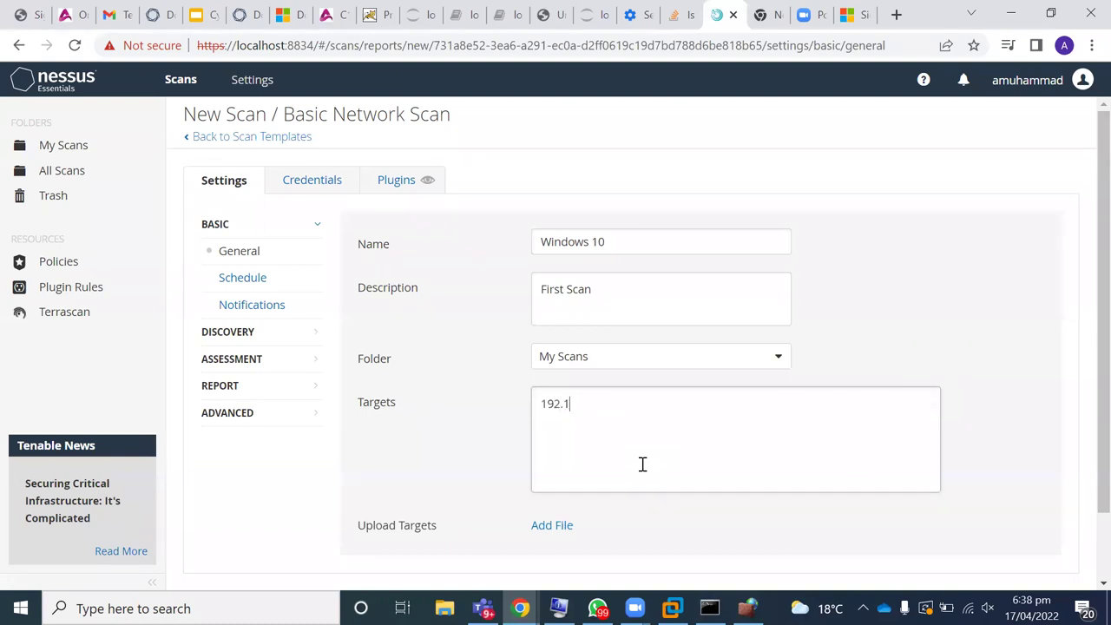
pyautogui.write('68.1.35')
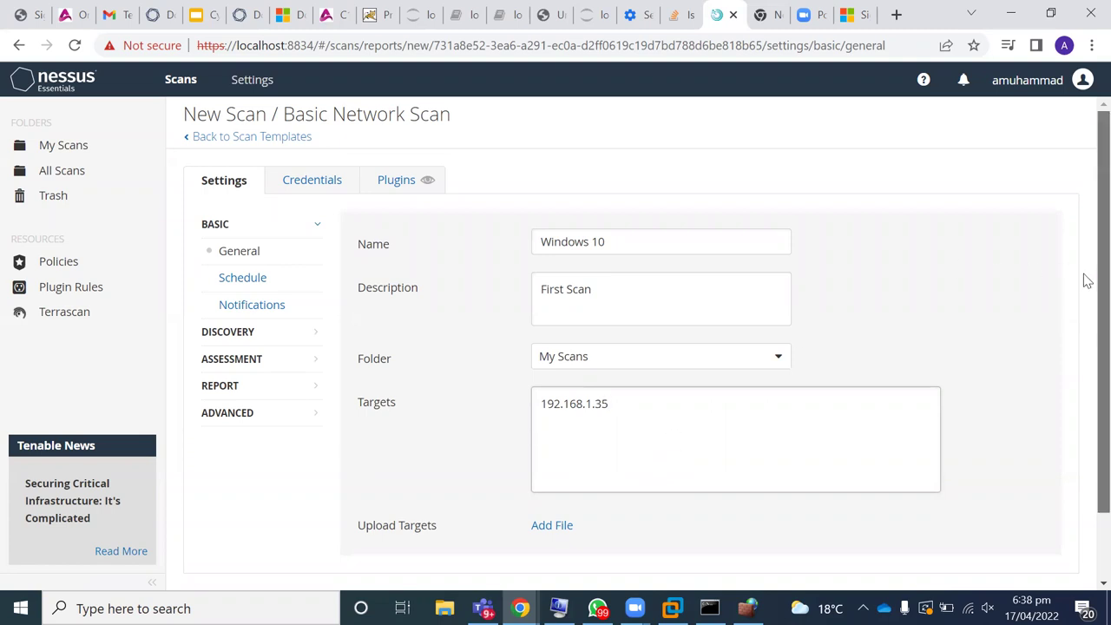
pyautogui.scroll(-2, 1088, 374)
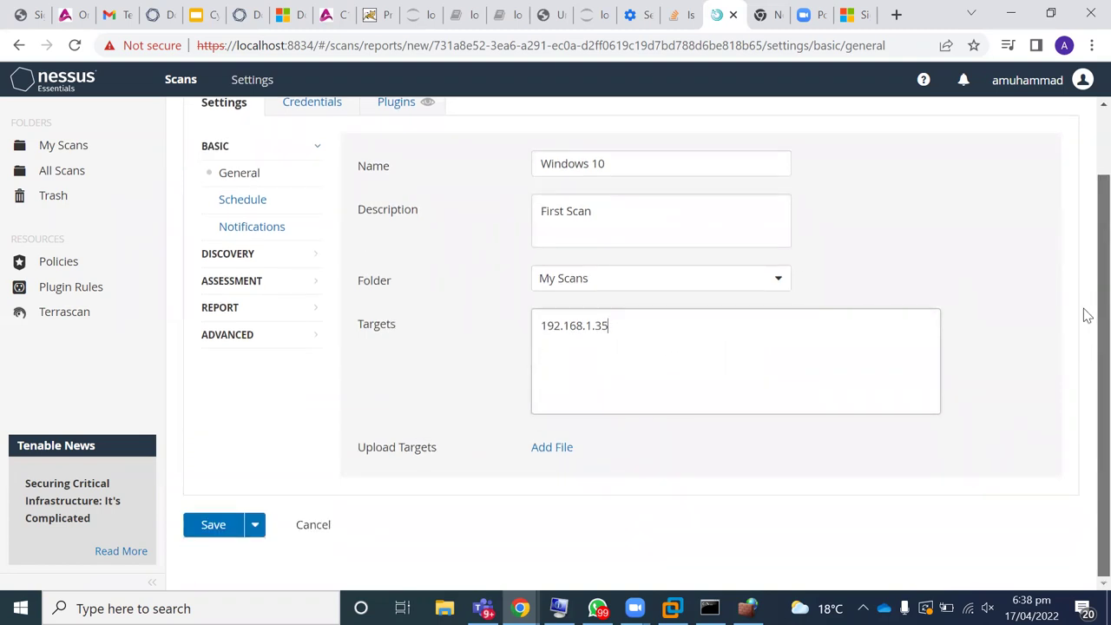
pyautogui.scroll(1, 1087, 304)
pyautogui.scroll(-1, 1088, 295)
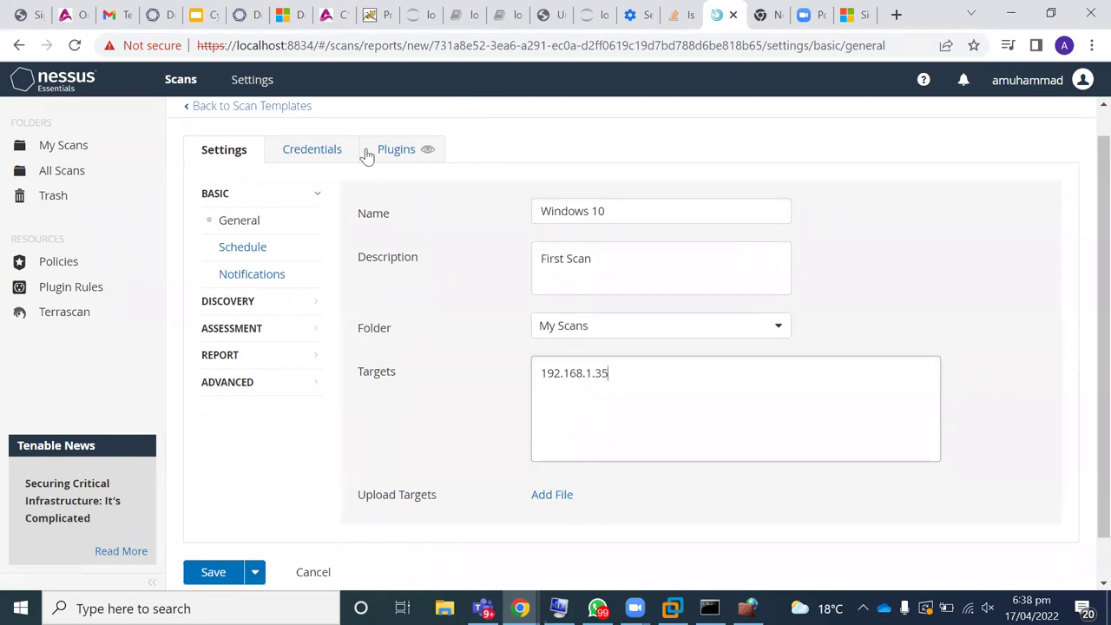
# - Review the Schedule and Notifications settings, then save the Windows 10 scan
pyautogui.click(243, 251)
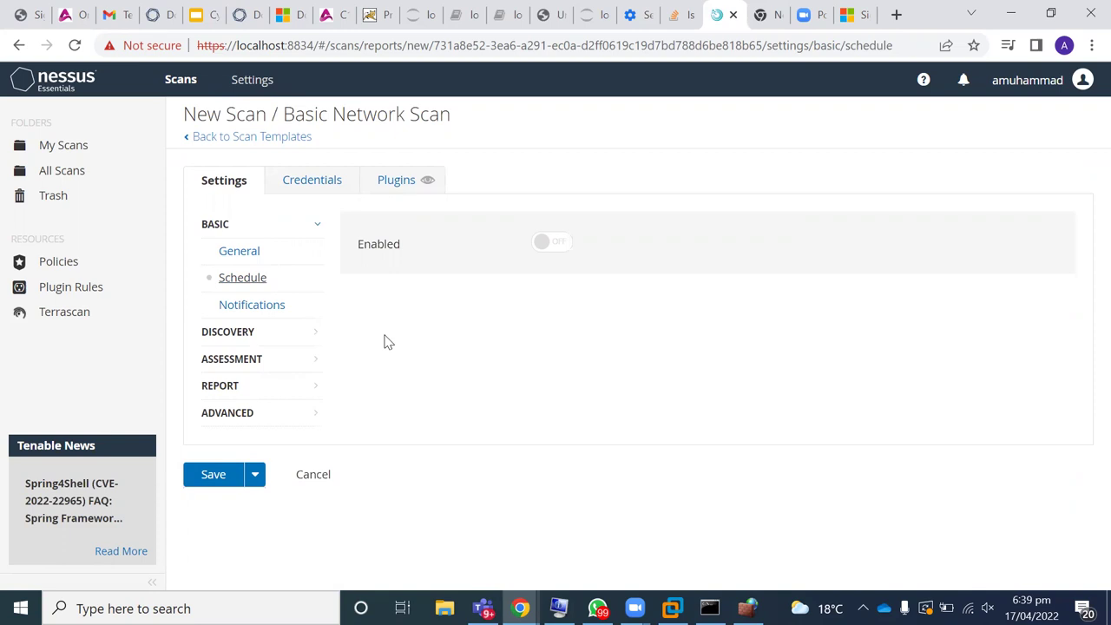
pyautogui.click(273, 318)
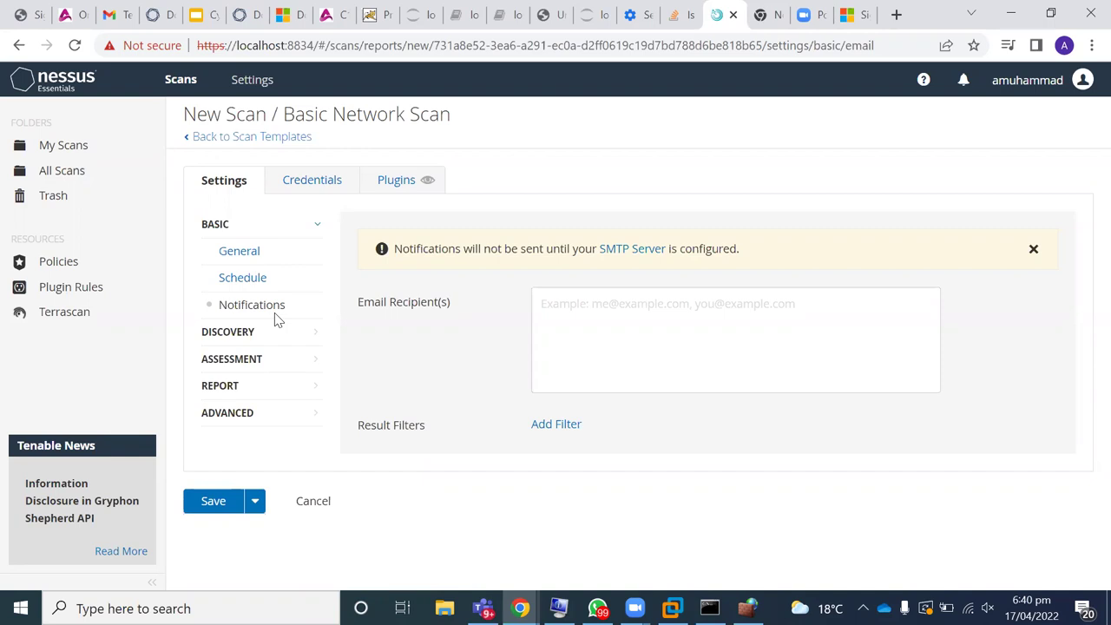
pyautogui.click(262, 305)
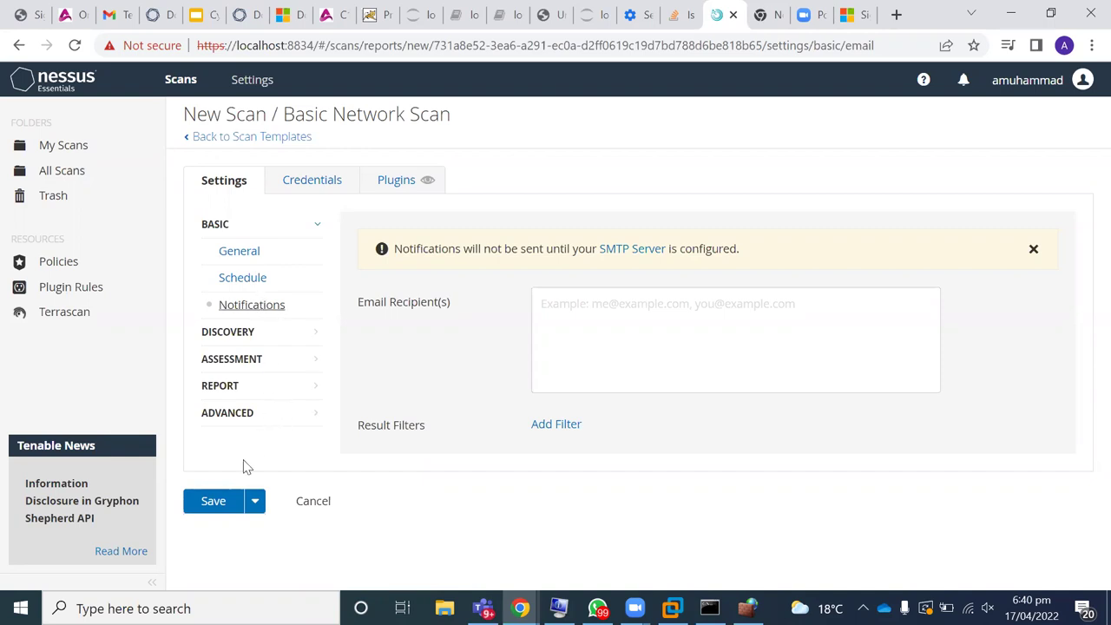
pyautogui.click(252, 512)
pyautogui.click(216, 503)
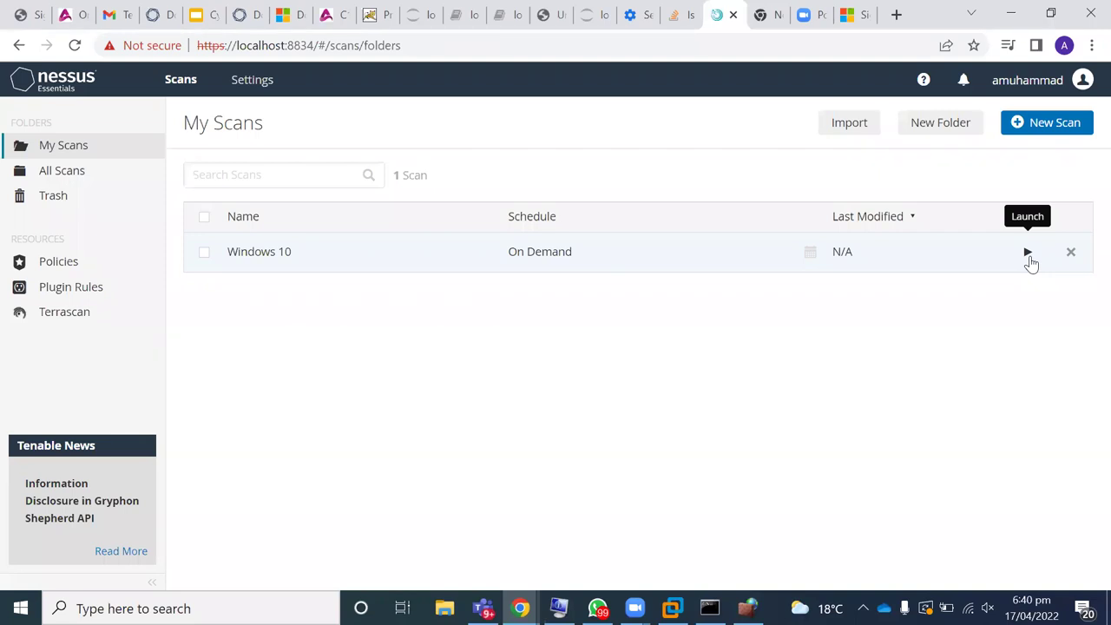
# - Launch the Windows 10 scan from My Scans, then start a new scan
pyautogui.click(1029, 254)
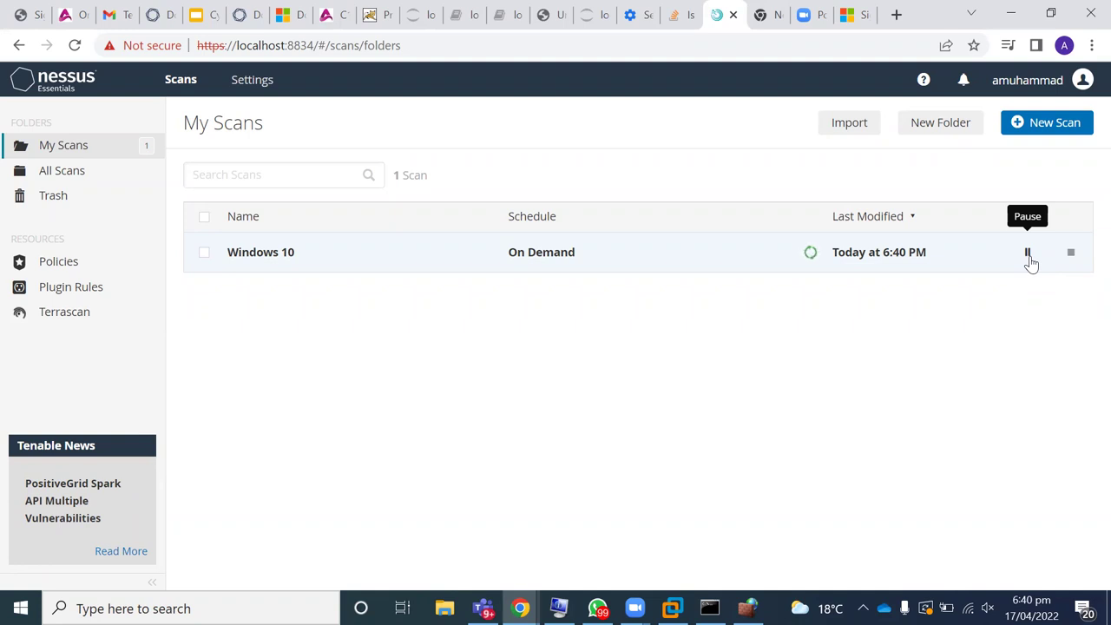
pyautogui.click(1041, 139)
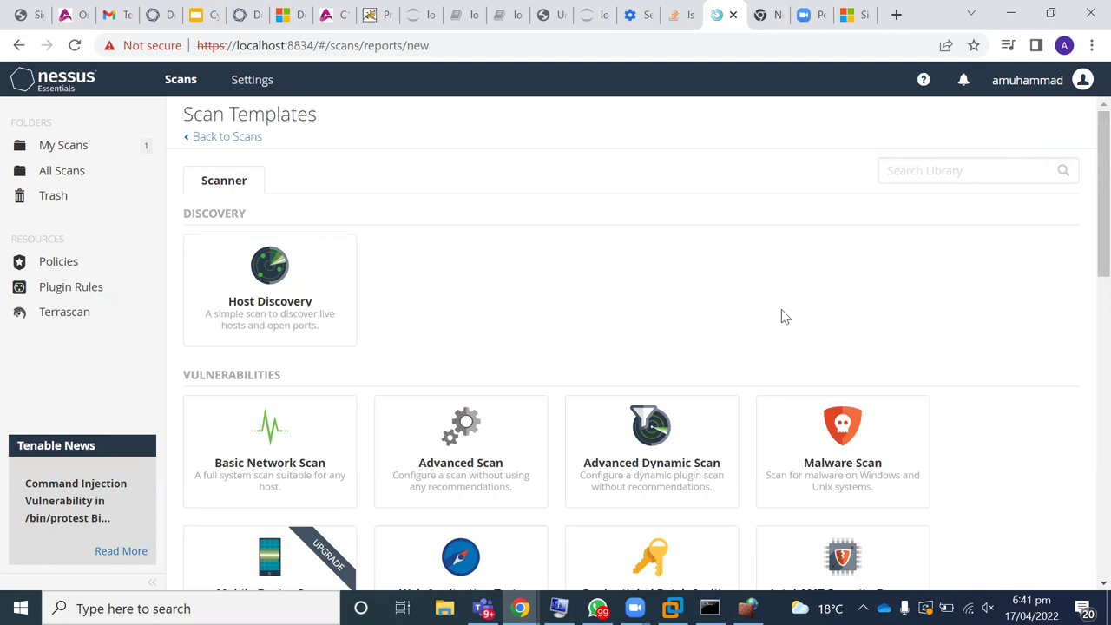
# - Pick Basic Network Scan; name it 'wndows 2', describe it 'credential', target 192.168.1.35
pyautogui.click(209, 453)
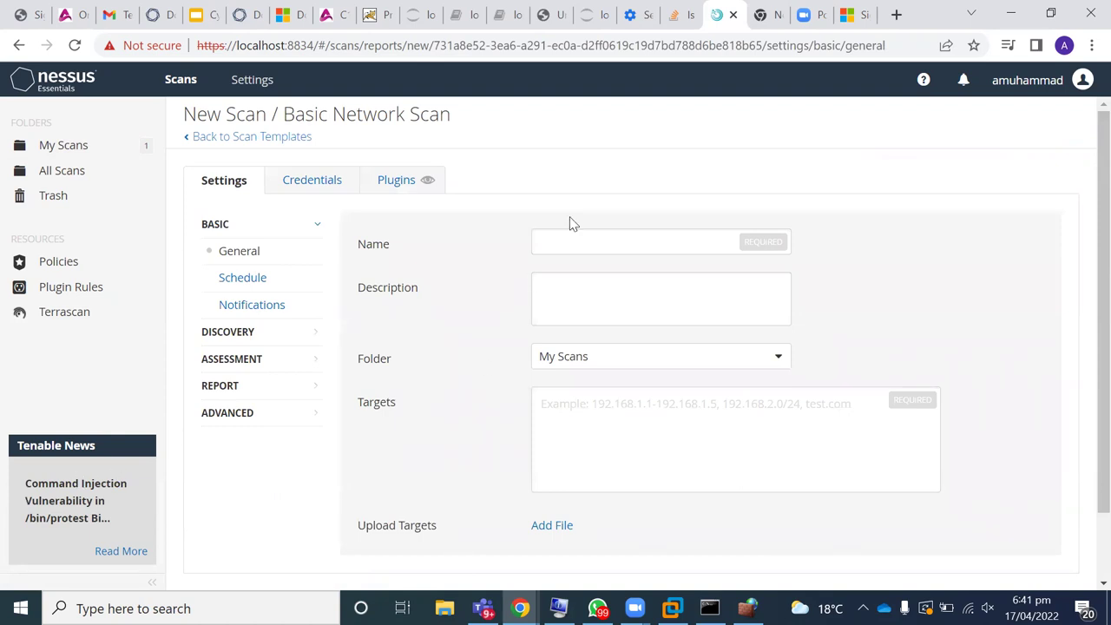
pyautogui.click(569, 243)
pyautogui.write('wn')
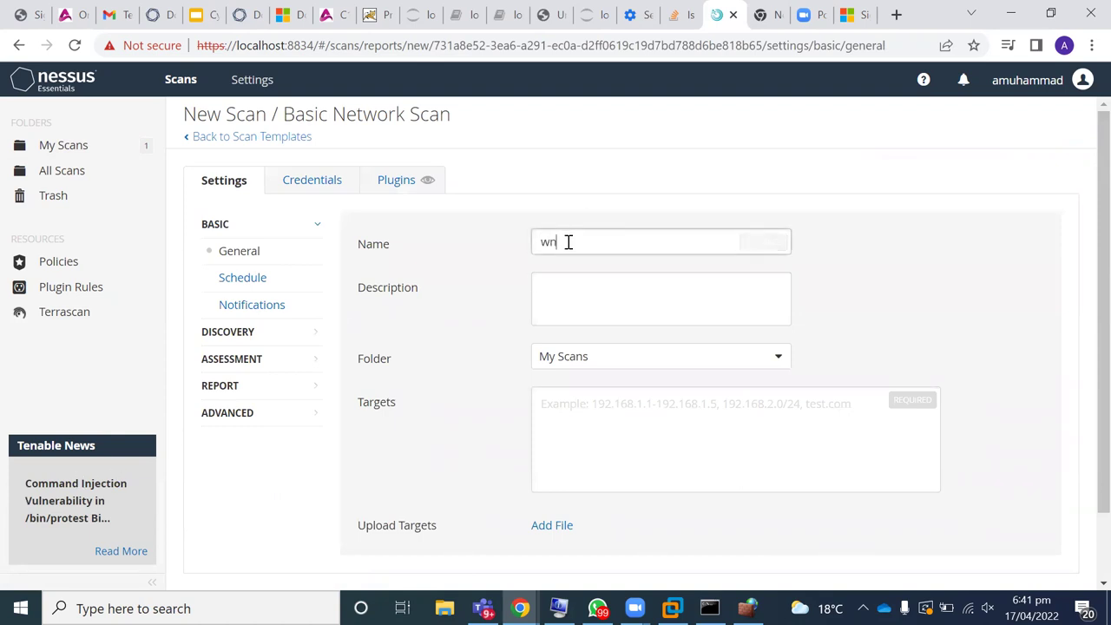
pyautogui.write('dcws 2')
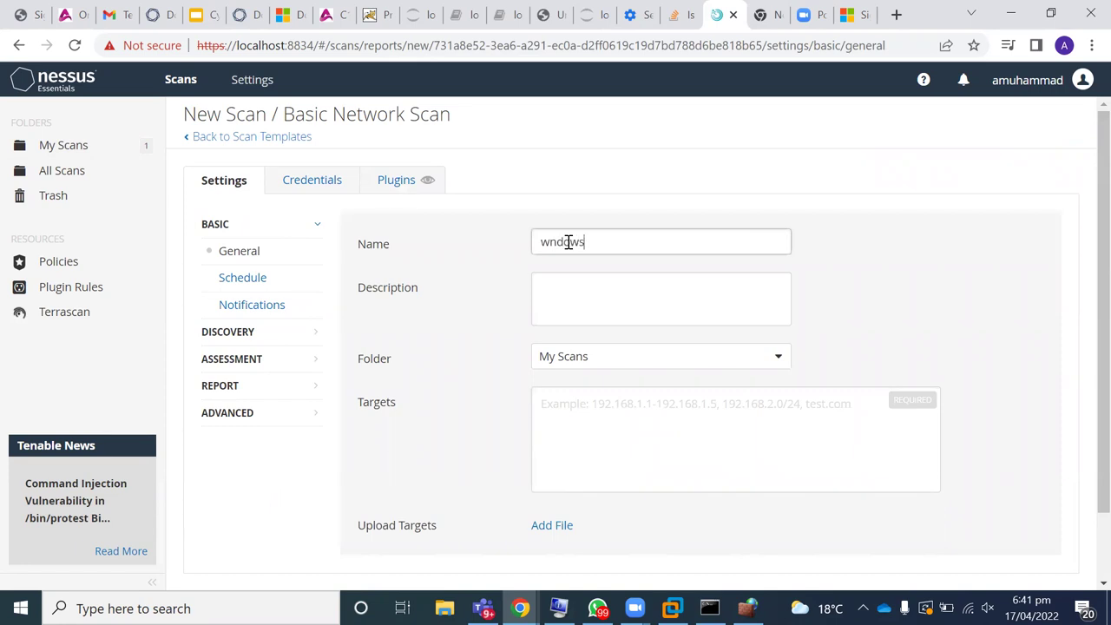
pyautogui.press('Tab')
pyautogui.write('credential')
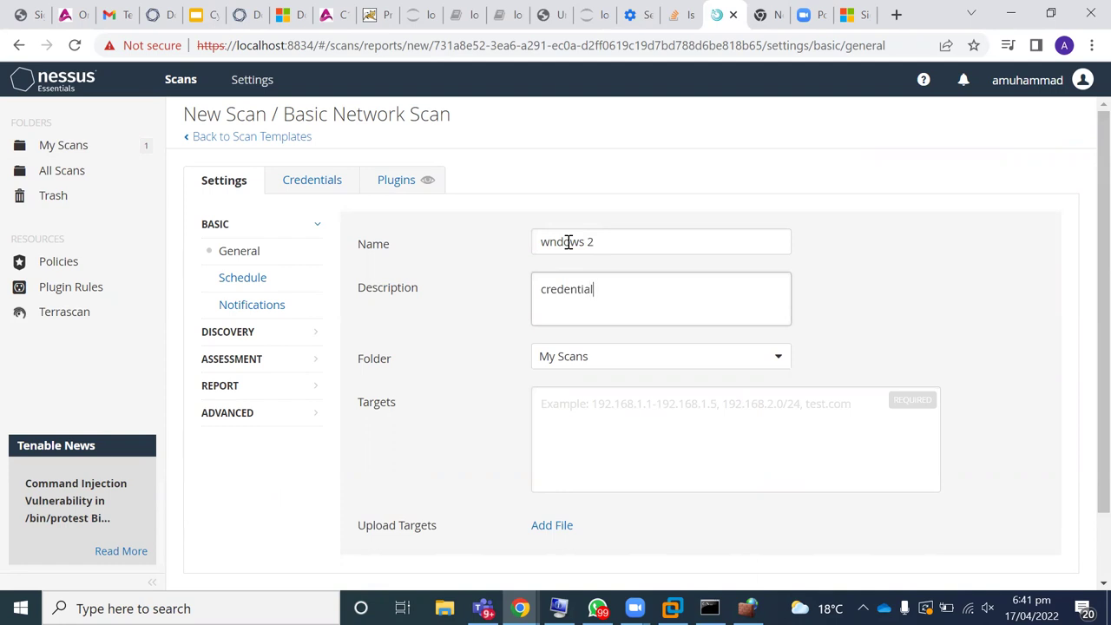
pyautogui.press('Tab')
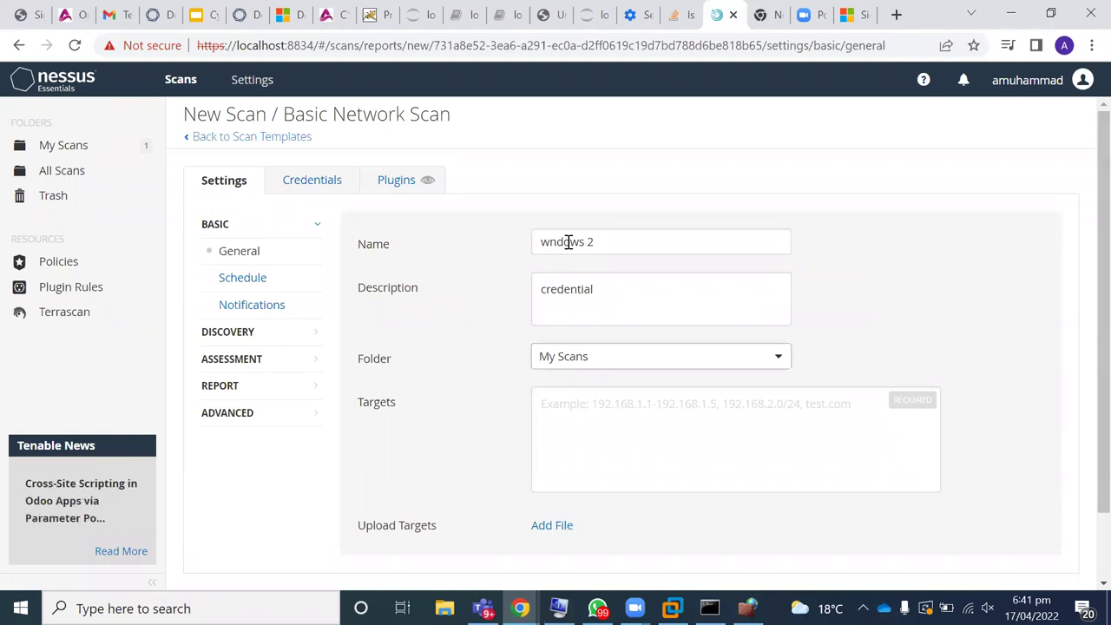
pyautogui.click(631, 408)
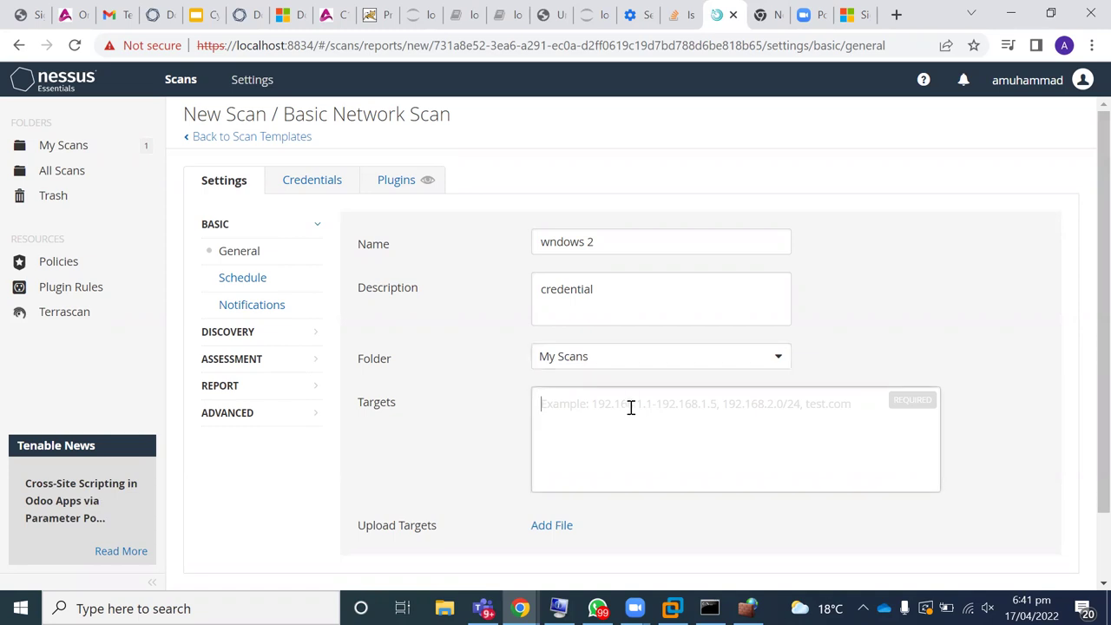
pyautogui.write('19')
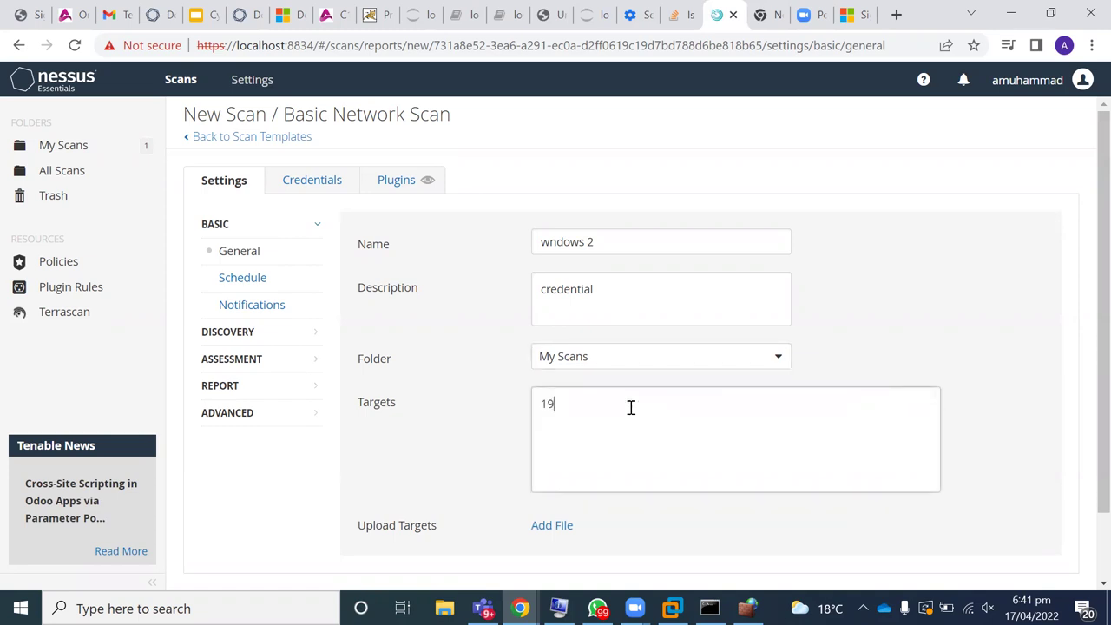
pyautogui.write('2.168.1.35')
# - Add a Windows host credential to the scan, left on Password authentication
pyautogui.click(319, 171)
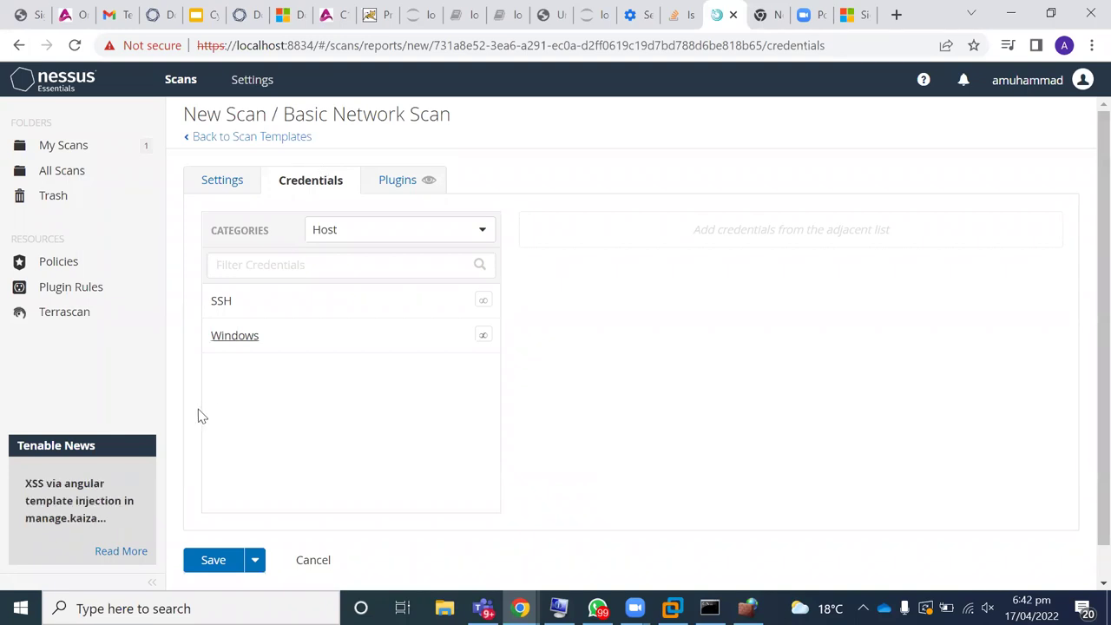
pyautogui.click(270, 347)
pyautogui.scroll(-1, 270, 350)
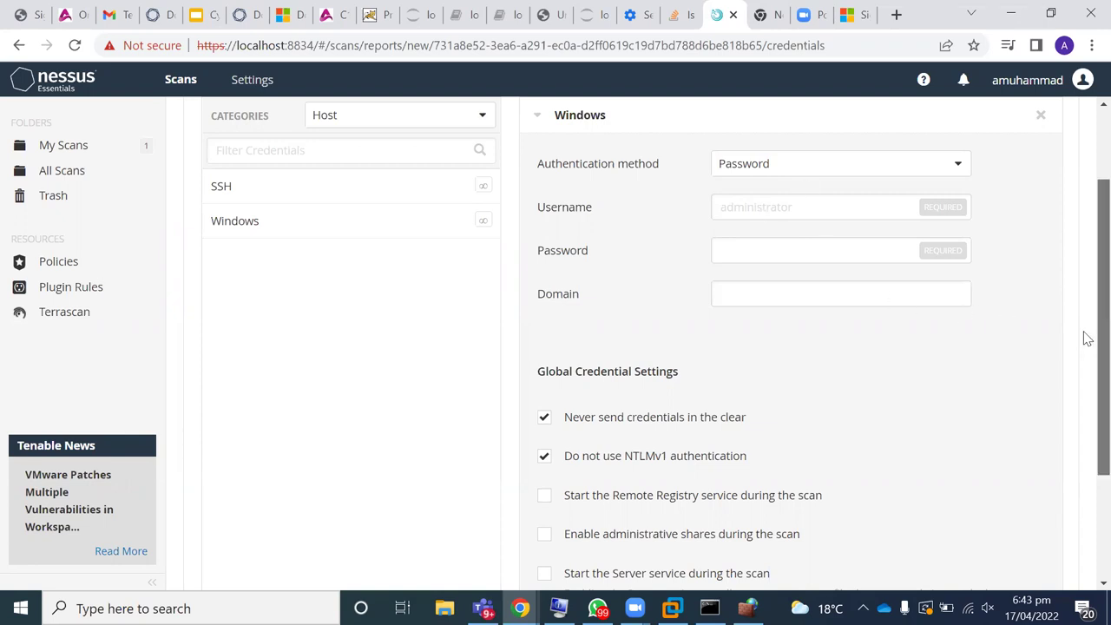
pyautogui.scroll(2, 1088, 338)
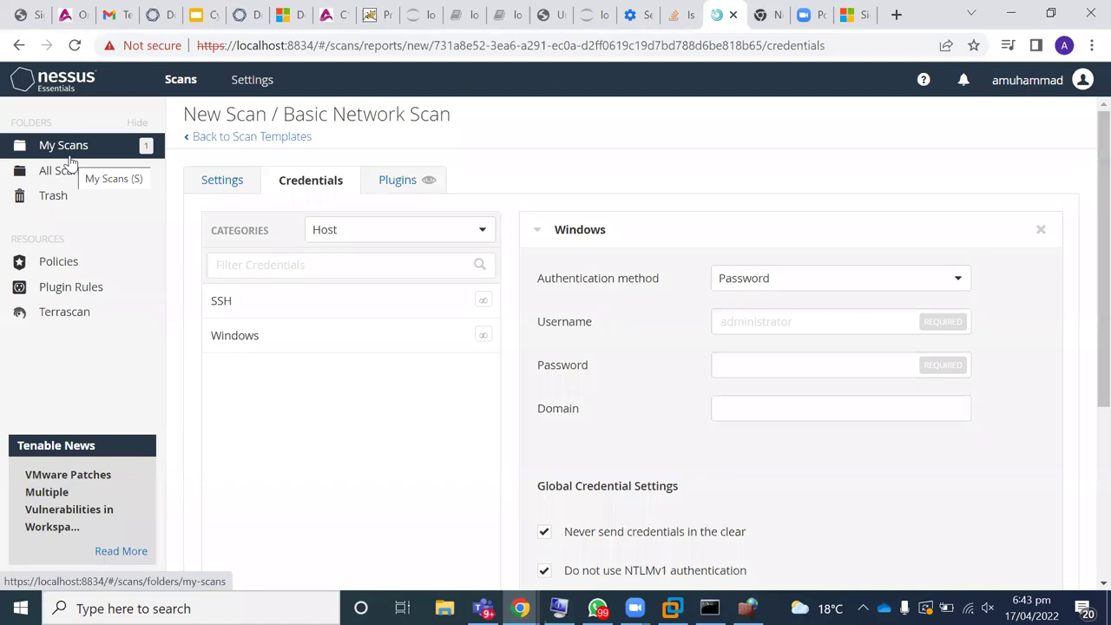
# - Go back to My Scans and pause the running 'Windows 10' scan
pyautogui.click(72, 161)
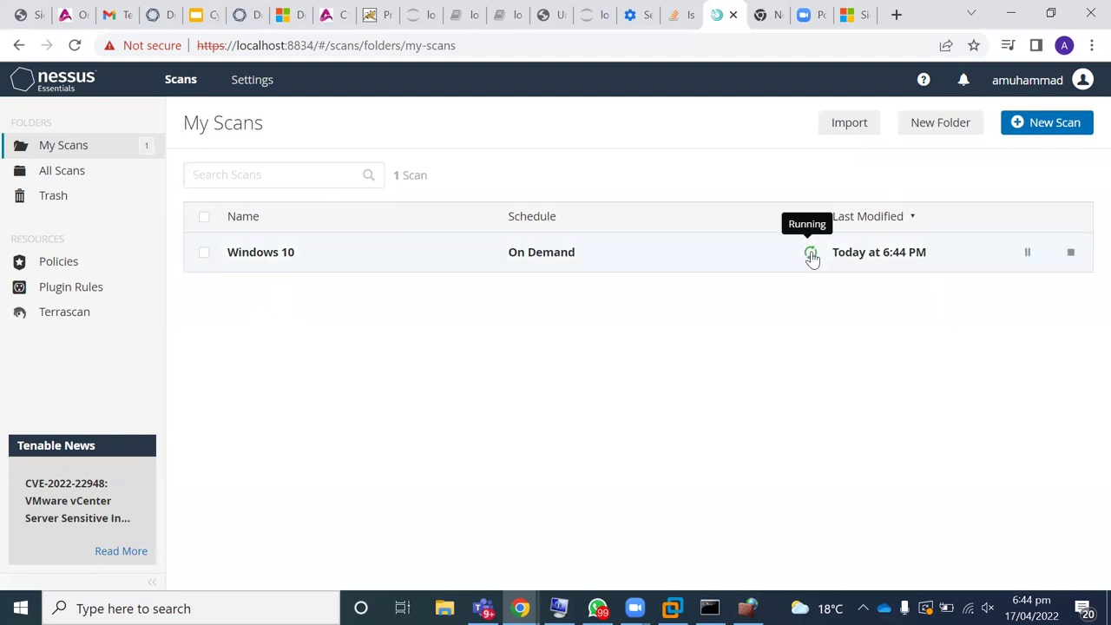
pyautogui.click(1028, 257)
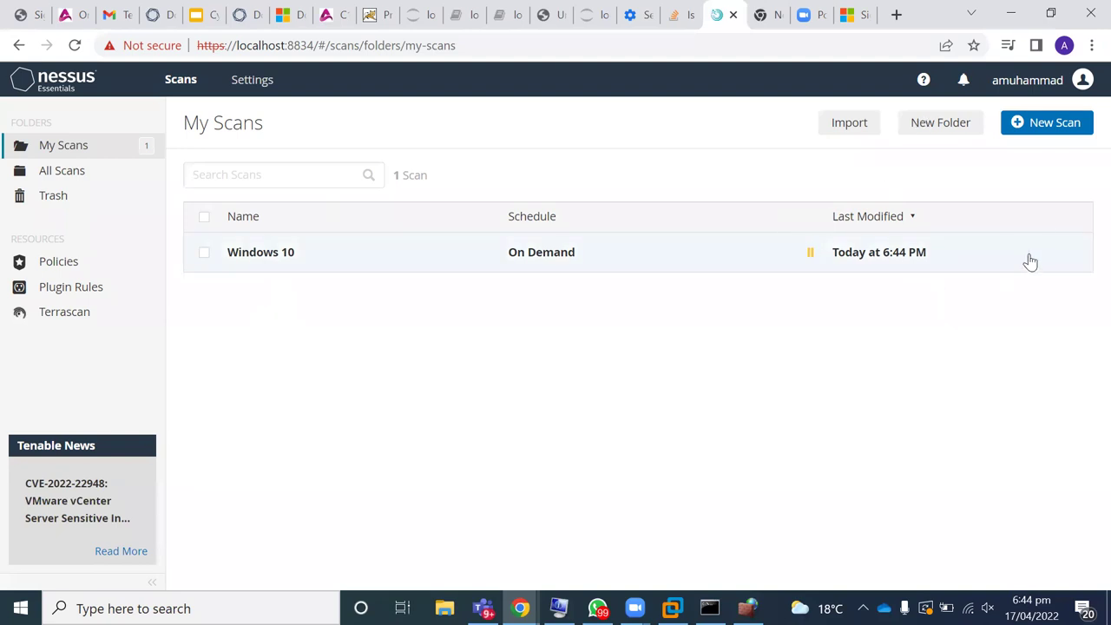